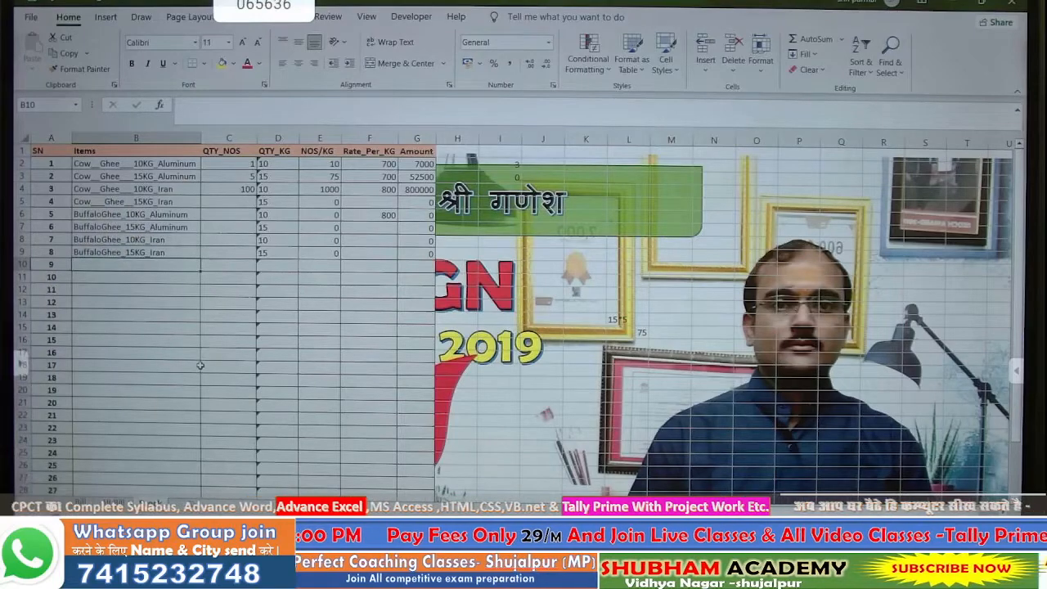
# - Select the first item's quantity cell C2 in the ghee stock table
pyautogui.click(246, 168)
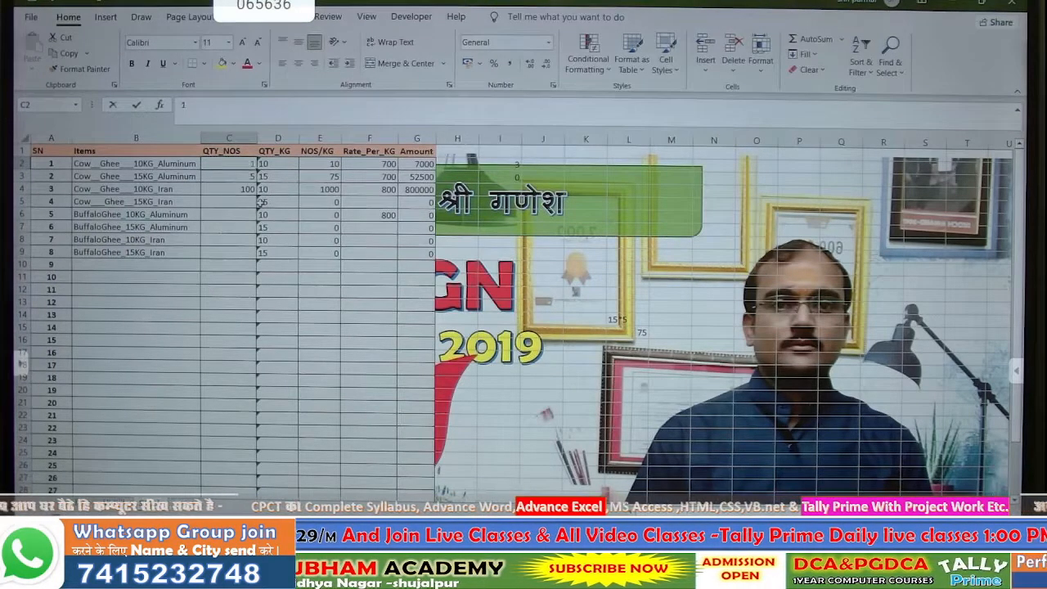
# - Enter a QTY_NOS of 10 for the first four items, C2 to C5
pyautogui.write('10')
pyautogui.press('Return')
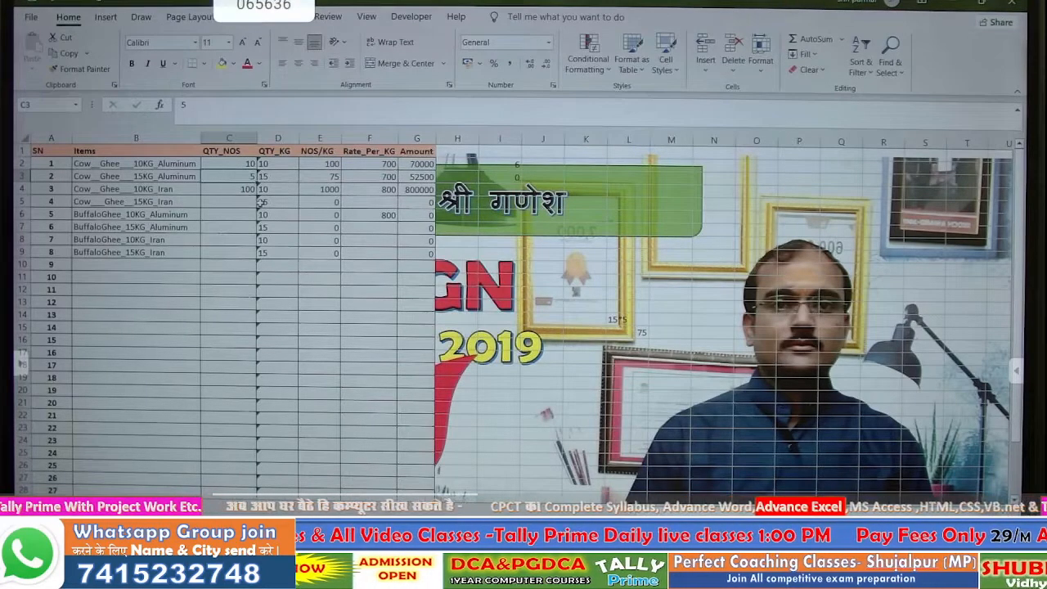
pyautogui.write('10')
pyautogui.press('Return')
pyautogui.write('1')
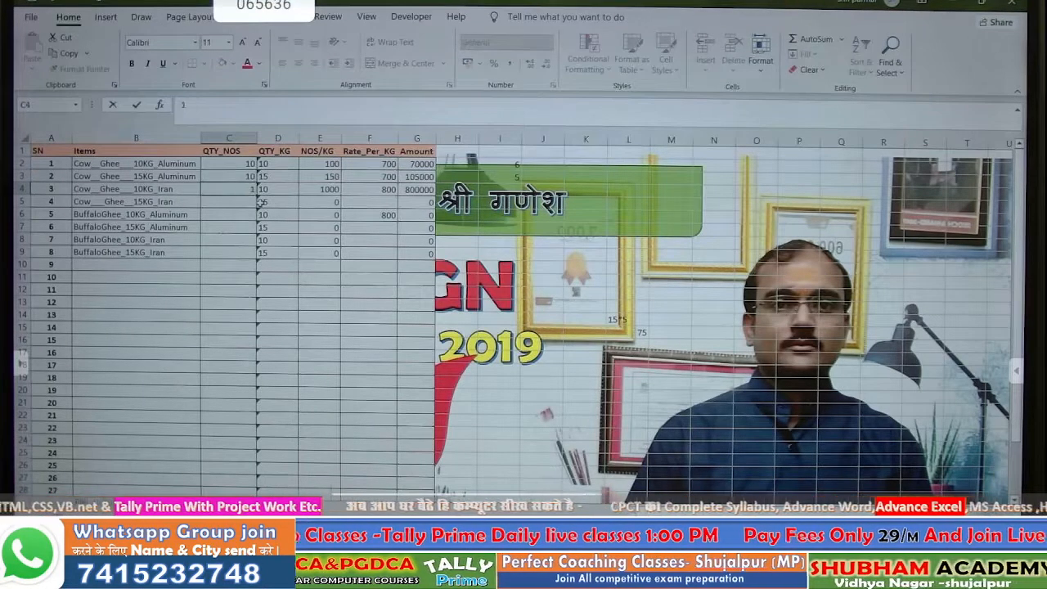
pyautogui.press('Return')
pyautogui.write('10')
pyautogui.press('Return')
# - Enter a QTY_NOS of 10 for the remaining items, C6 to C9
pyautogui.write('10')
pyautogui.press('Return')
pyautogui.write('1')
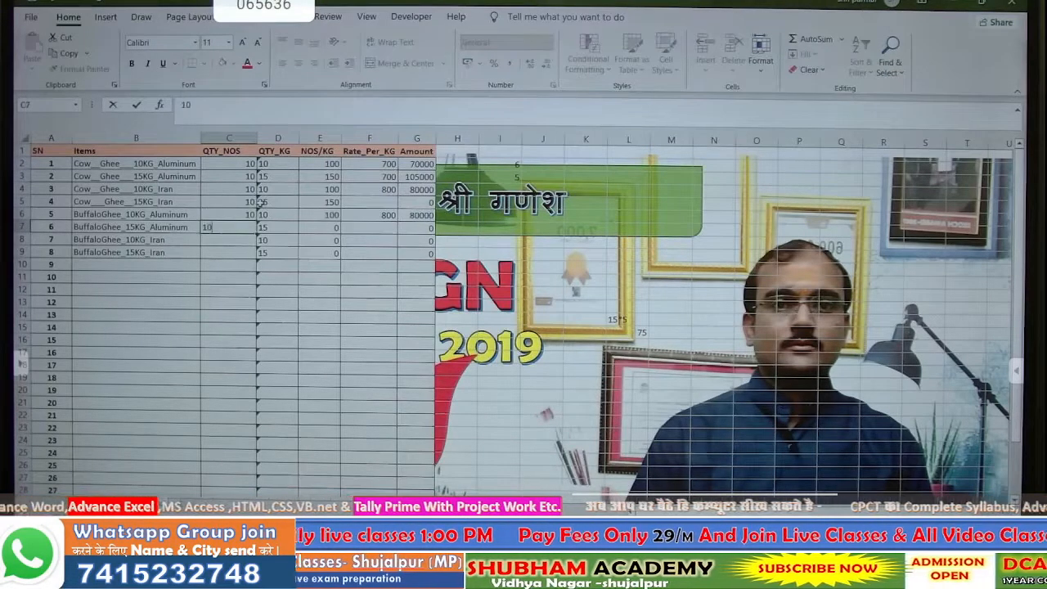
pyautogui.write('0')
pyautogui.press('Return')
pyautogui.write('10')
pyautogui.press('Return')
pyautogui.write('01')
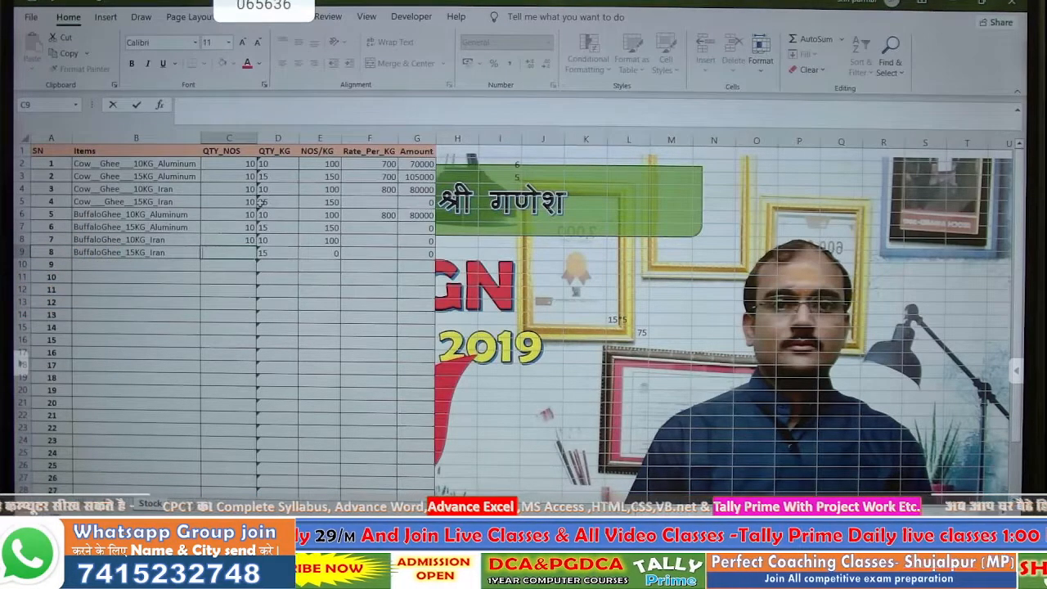
pyautogui.press('Return')
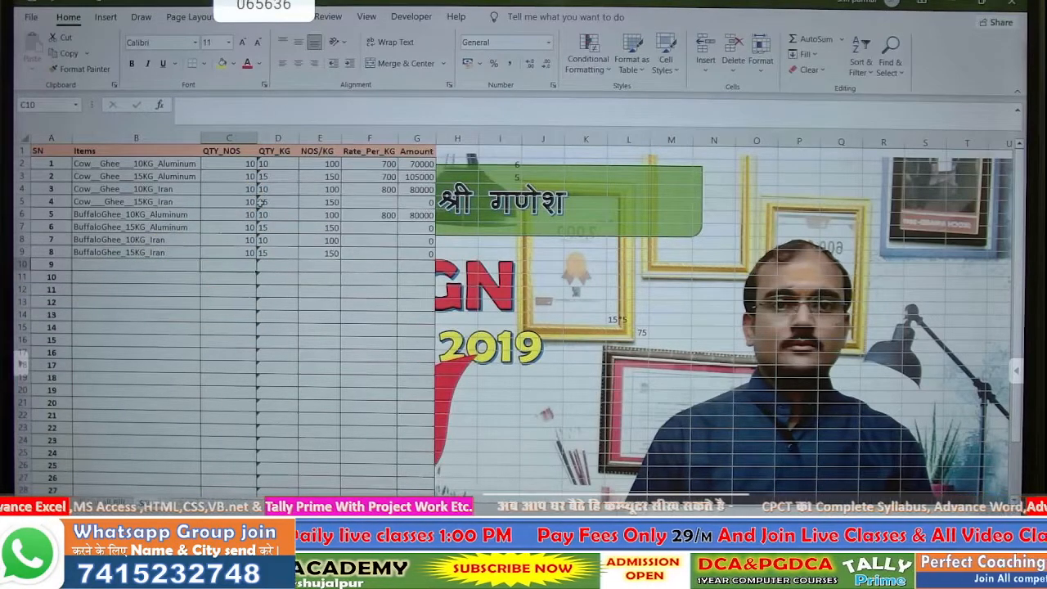
pyautogui.click(172, 165)
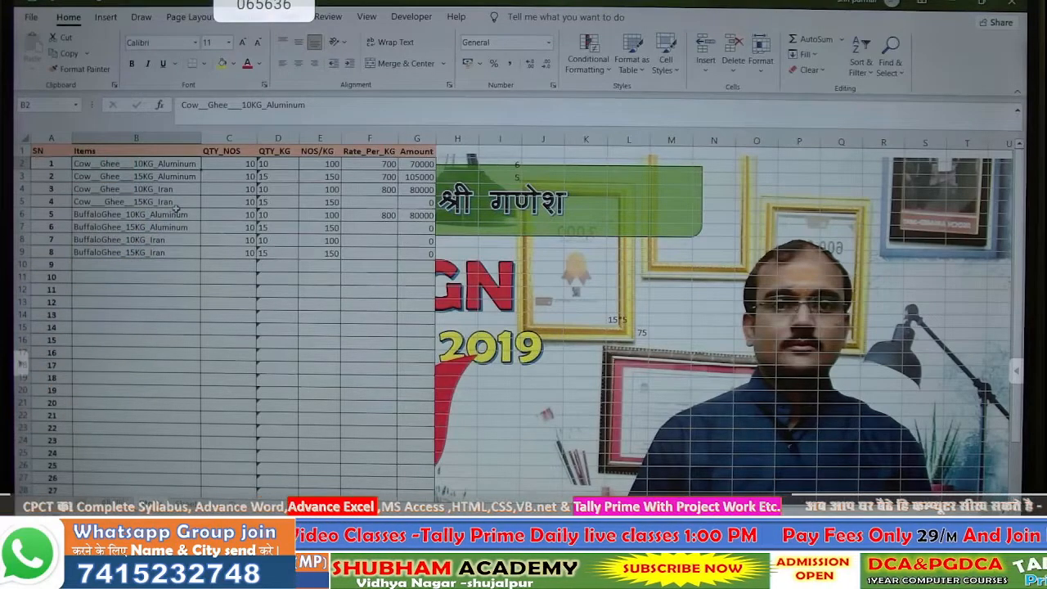
# - Clear the Locked protection setting on the QTY_NOS cells in column C
pyautogui.click(179, 288)
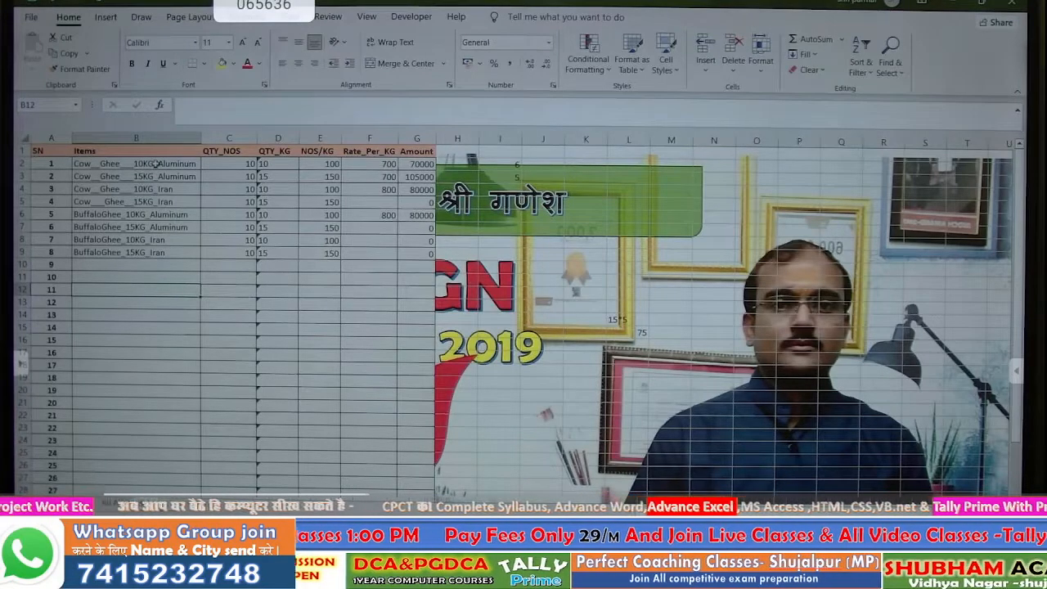
pyautogui.moveTo(234, 163)
pyautogui.mouseDown()
pyautogui.moveTo(245, 185)
pyautogui.moveTo(258, 447)
pyautogui.moveTo(233, 378)
pyautogui.moveTo(233, 237)
pyautogui.moveTo(234, 345)
pyautogui.mouseUp()
pyautogui.rightClick(224, 308)
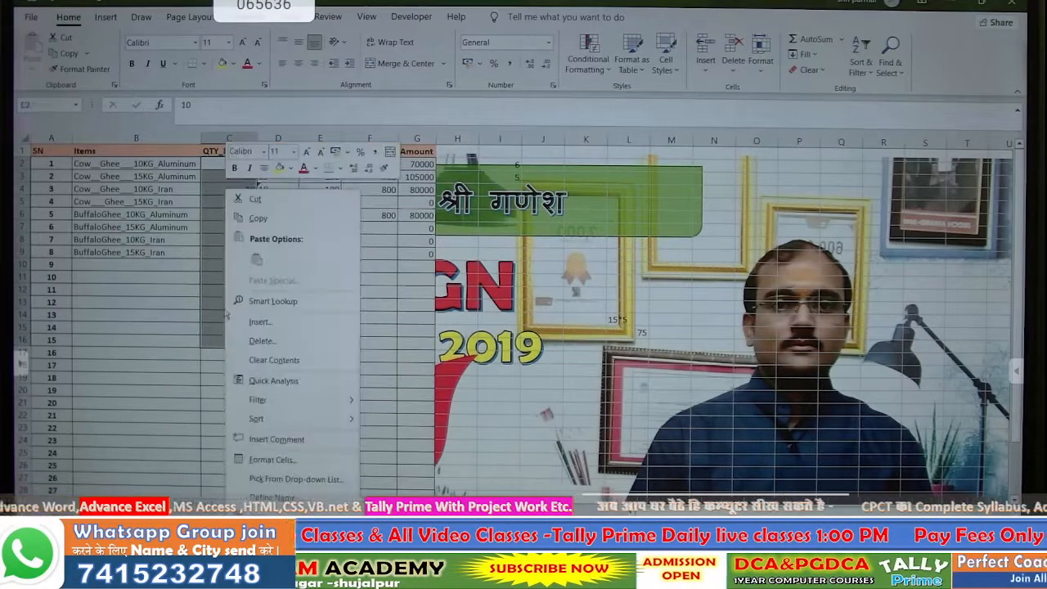
pyautogui.click(272, 459)
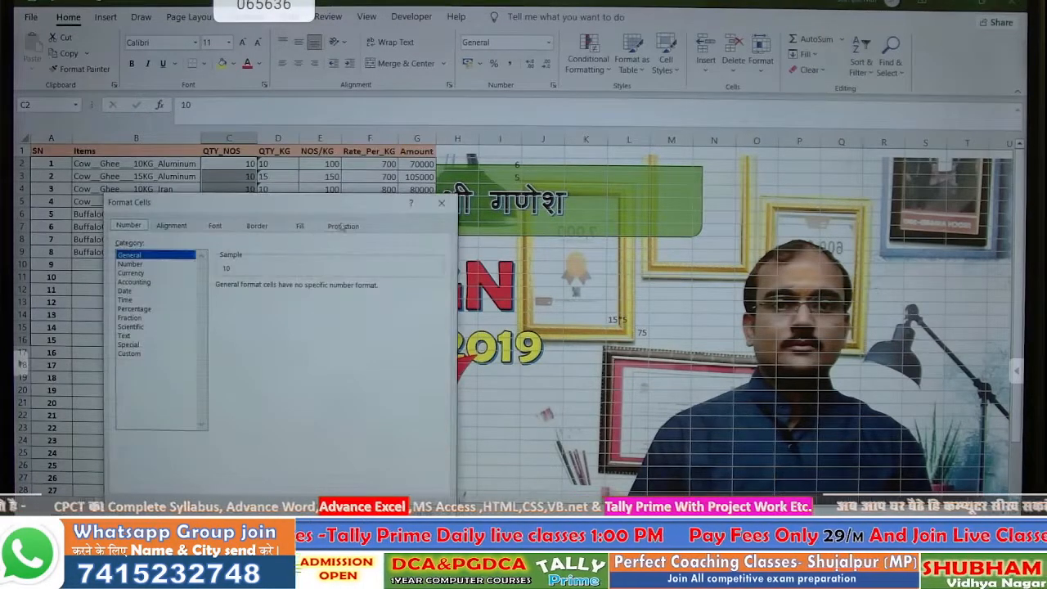
pyautogui.click(341, 226)
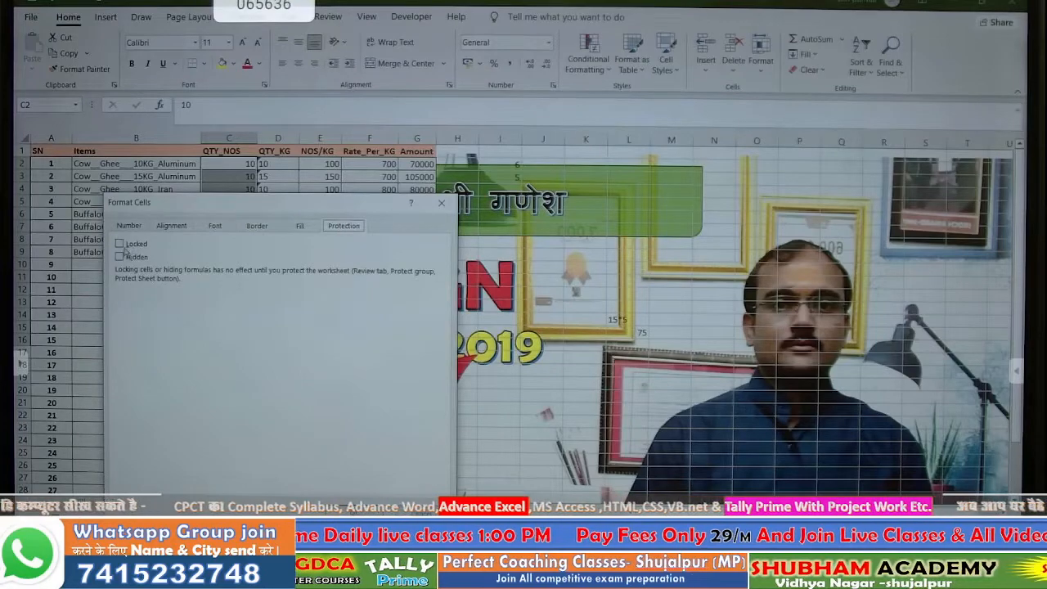
pyautogui.click(368, 508)
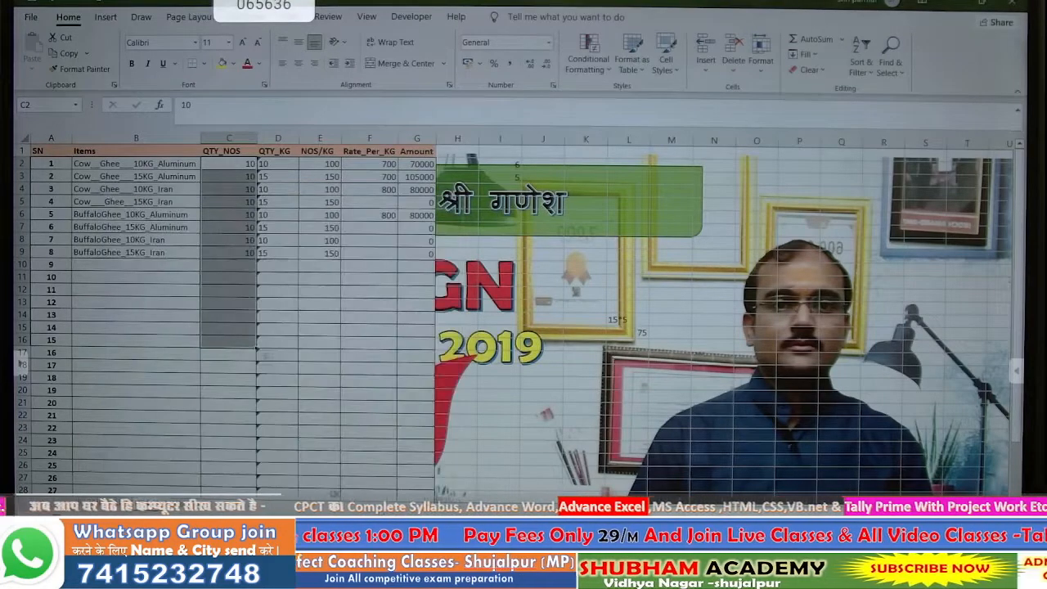
pyautogui.click(142, 242)
# - Enter 4 in cell B10
pyautogui.click(134, 265)
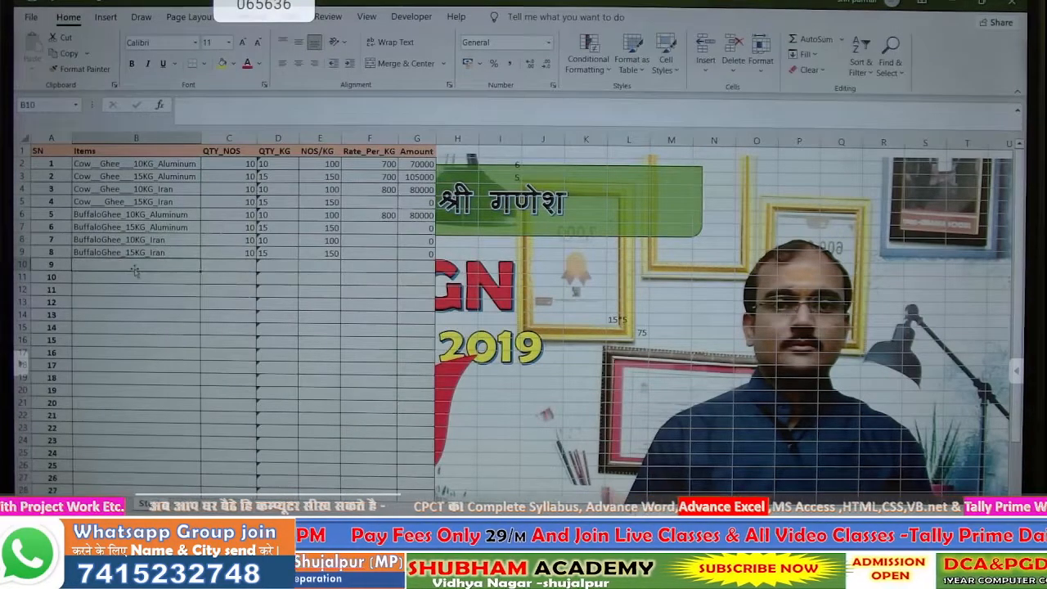
pyautogui.write('4')
pyautogui.press('Return')
pyautogui.click(135, 268)
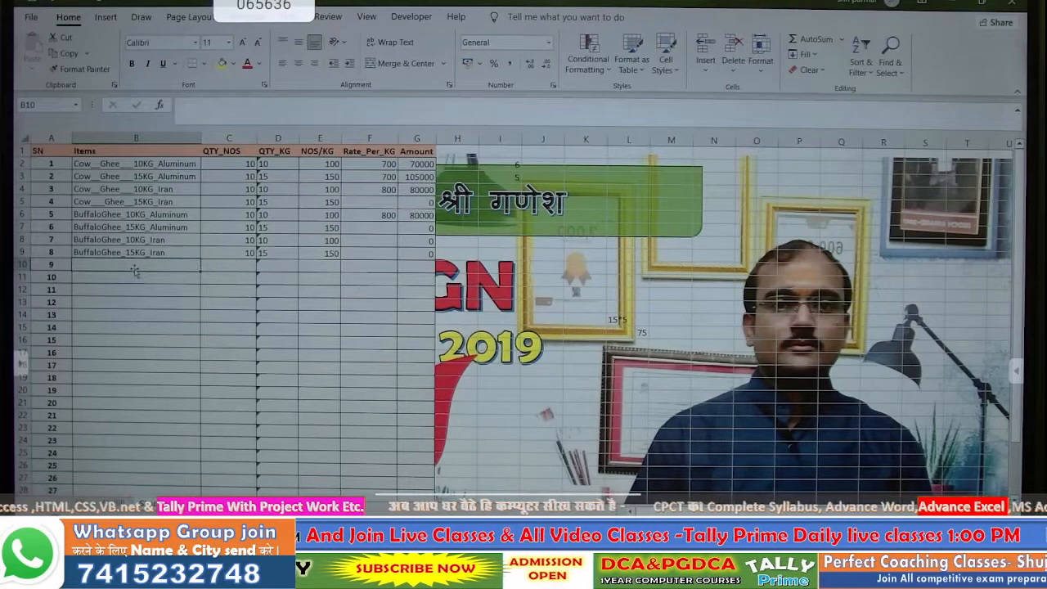
pyautogui.click(279, 163)
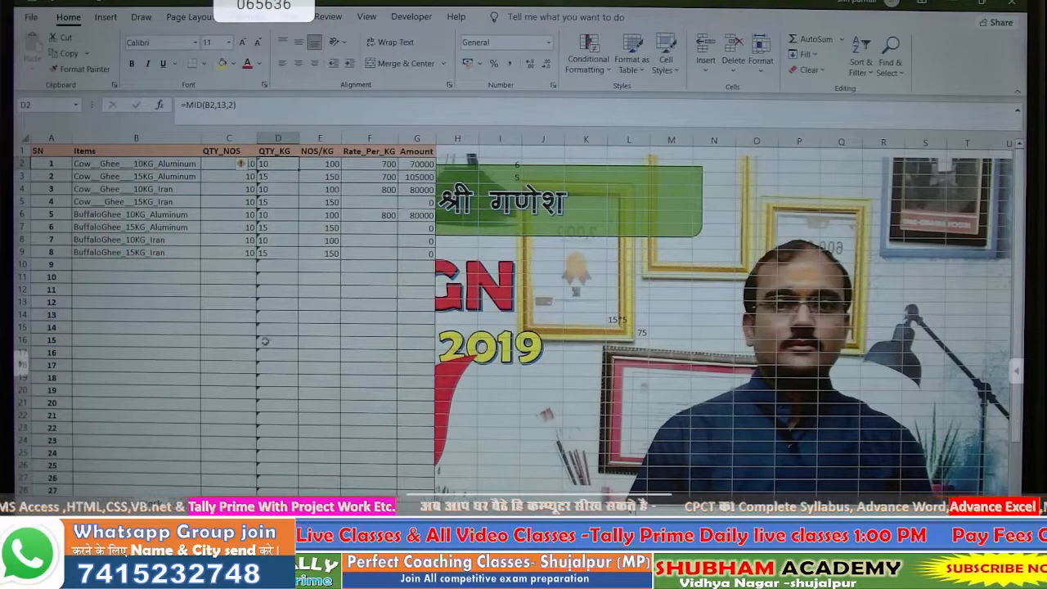
pyautogui.click(226, 375)
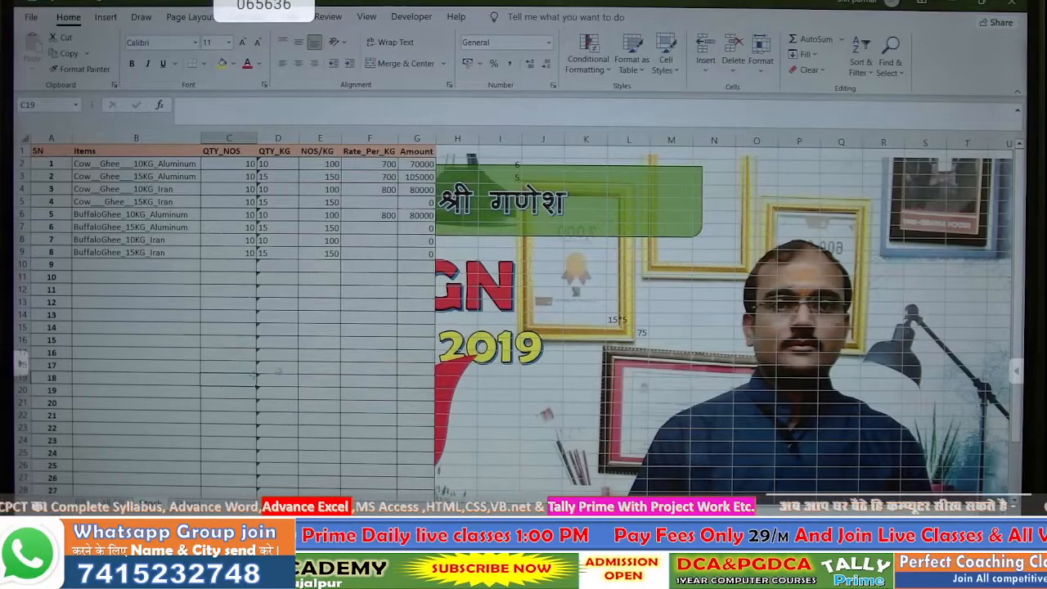
pyautogui.click(287, 163)
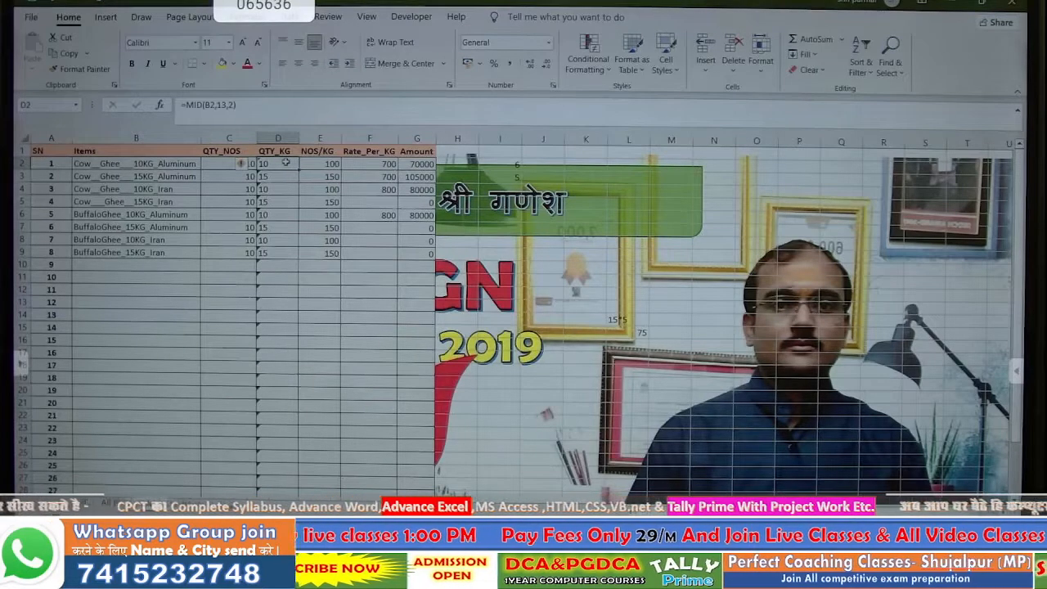
pyautogui.doubleClick(286, 163)
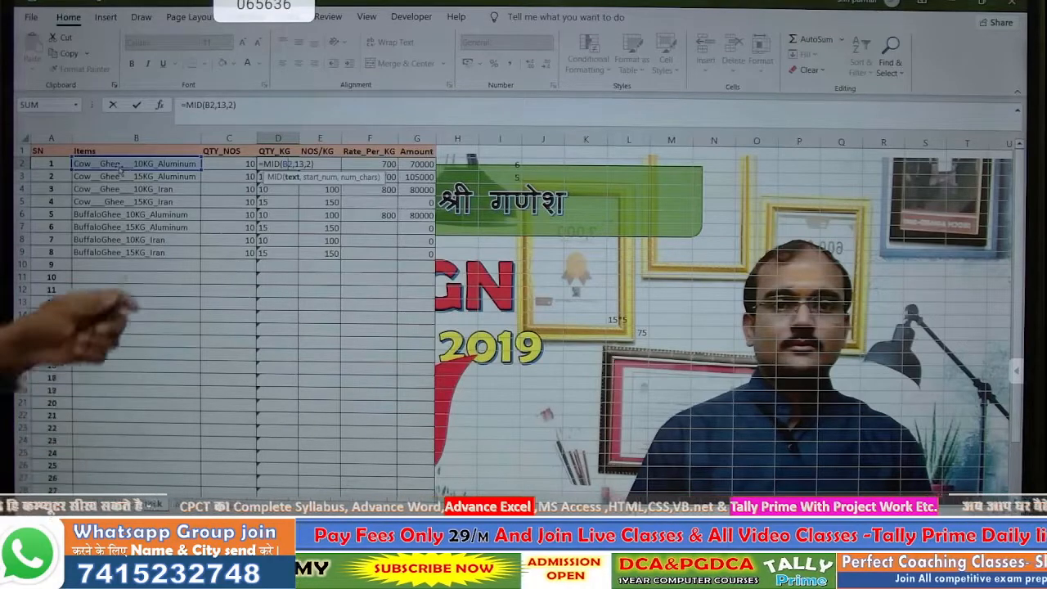
pyautogui.hotkey('ctrl', 'Return')
pyautogui.press('Return')
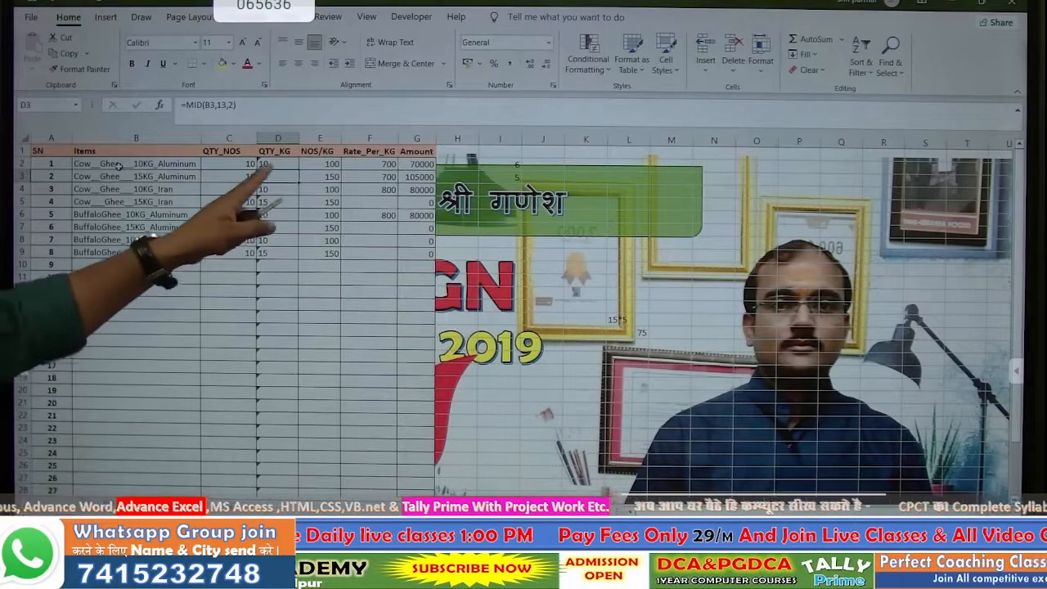
pyautogui.click(278, 164)
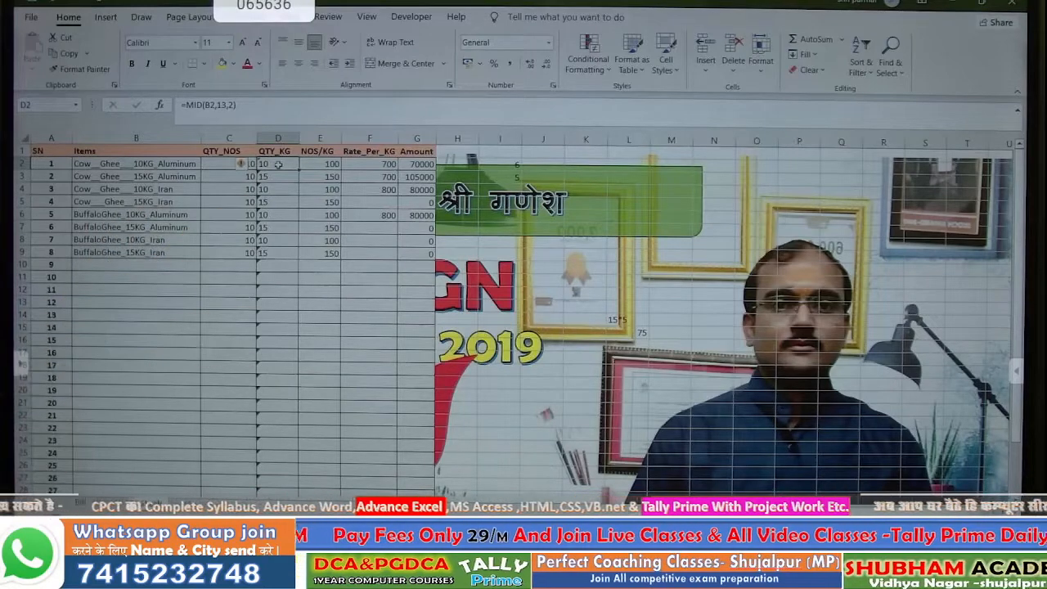
# - Mark the QTY_KG formula cells D2:D9 as both Locked and Hidden
pyautogui.moveTo(278, 163); pyautogui.dragTo(265, 481)
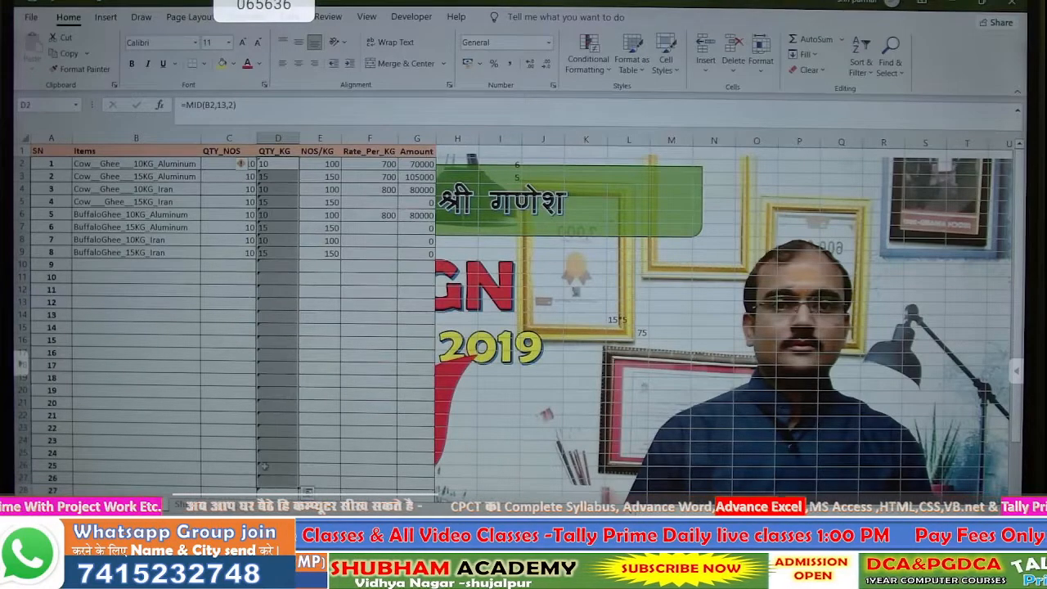
pyautogui.rightClick(262, 362)
pyautogui.click(316, 288)
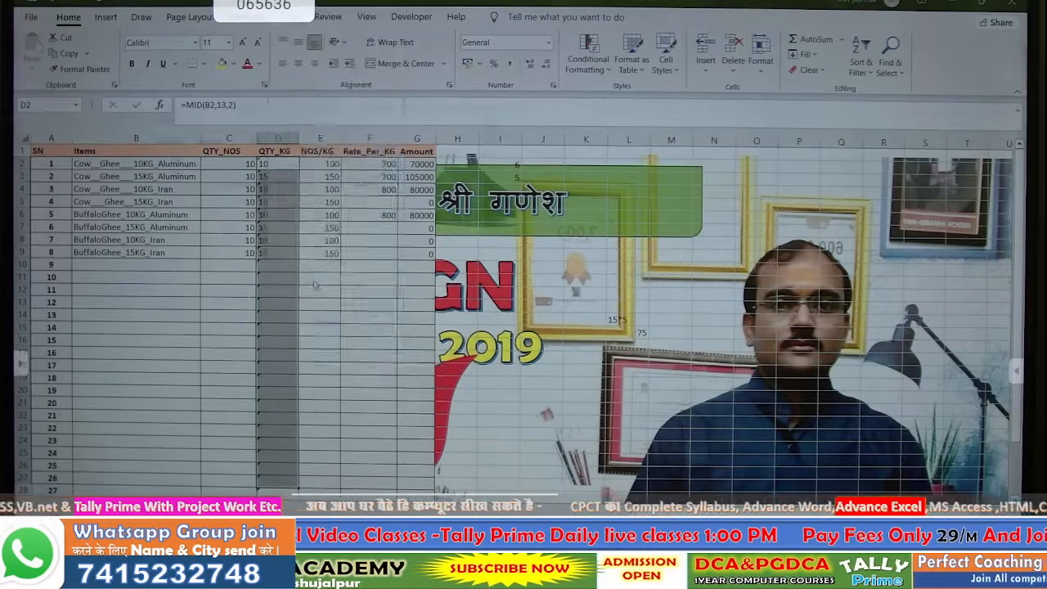
pyautogui.click(156, 155)
pyautogui.click(154, 155)
pyautogui.click(173, 170)
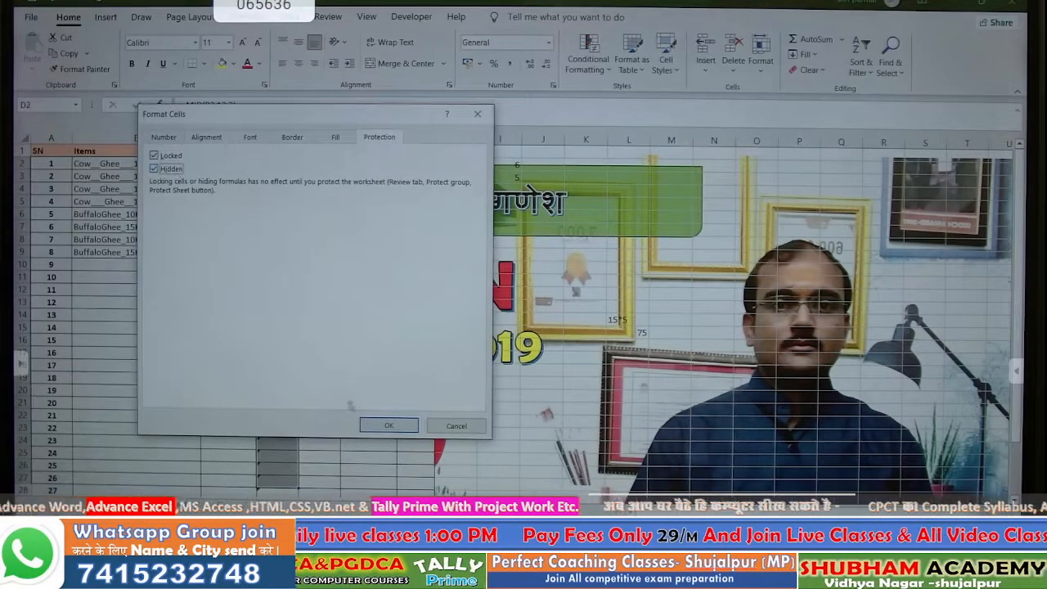
pyautogui.click(389, 425)
pyautogui.click(247, 297)
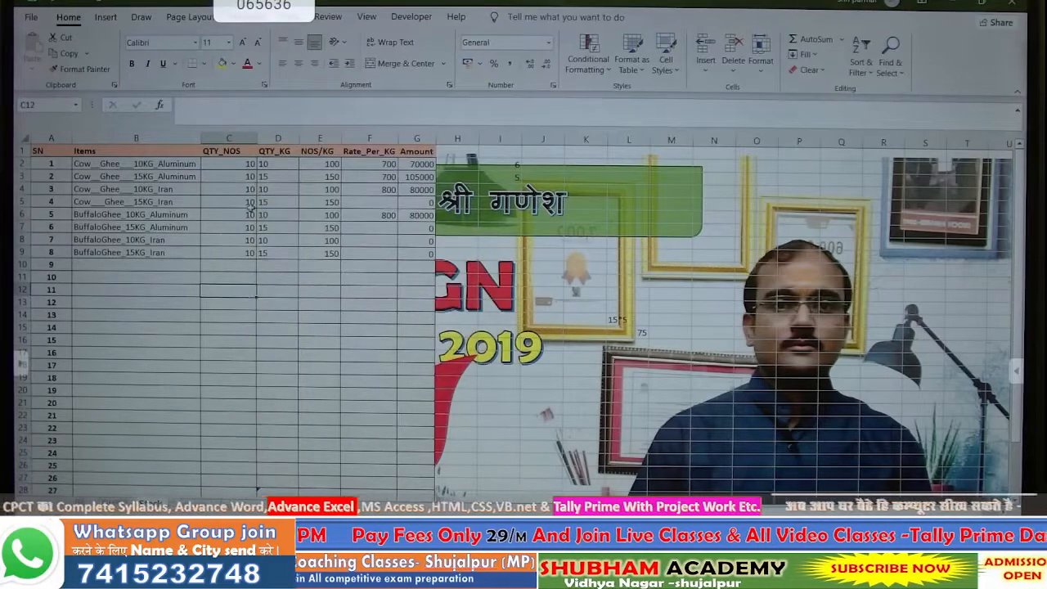
# - Review the QTY_KG and NOS/KG formulas in D2 and E2 against C2
pyautogui.click(314, 164)
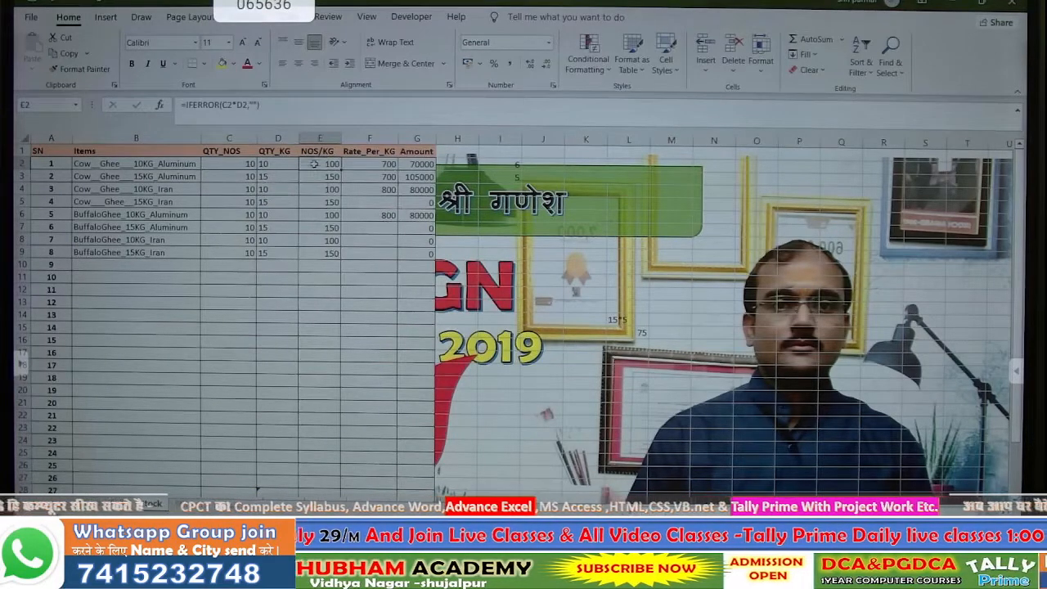
pyautogui.click(232, 162)
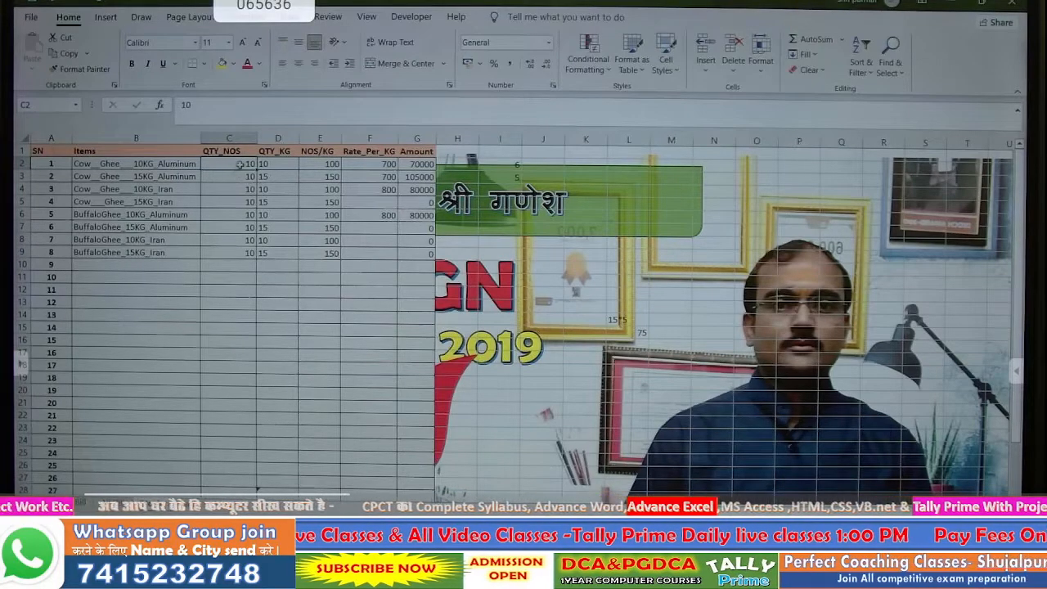
pyautogui.click(262, 165)
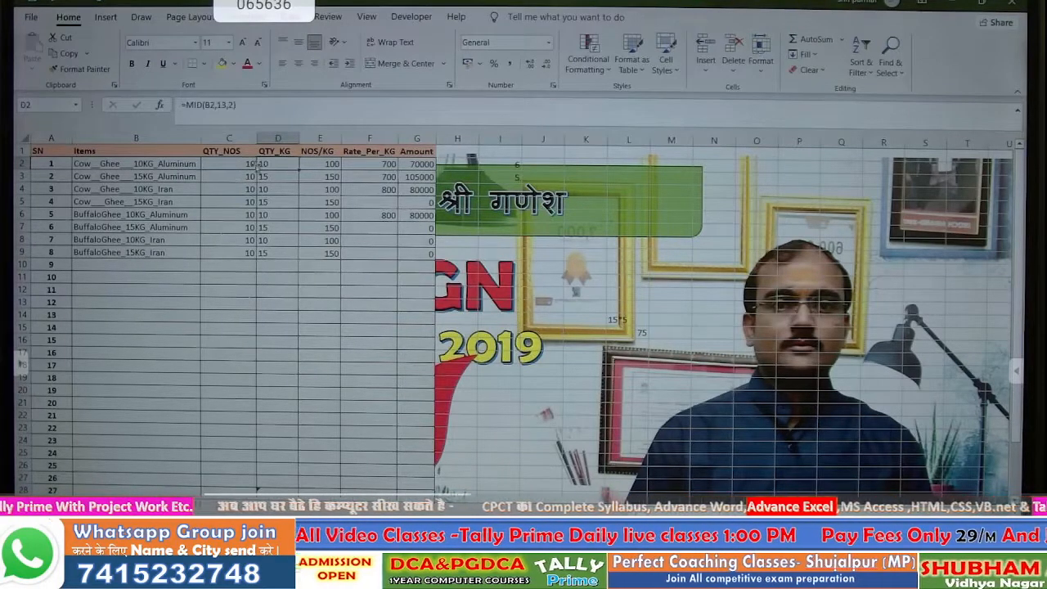
pyautogui.click(247, 166)
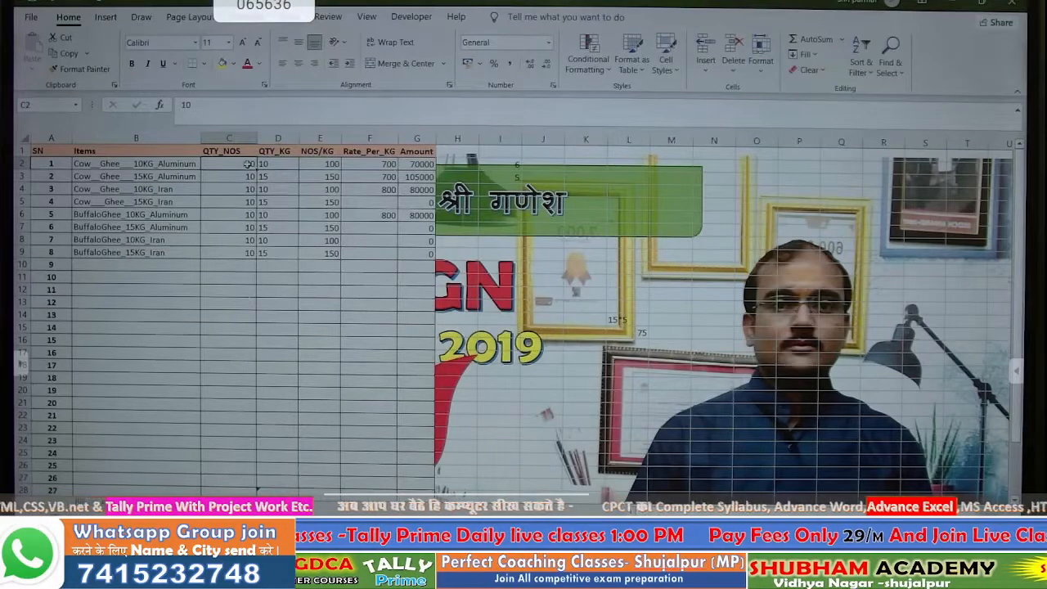
pyautogui.click(328, 168)
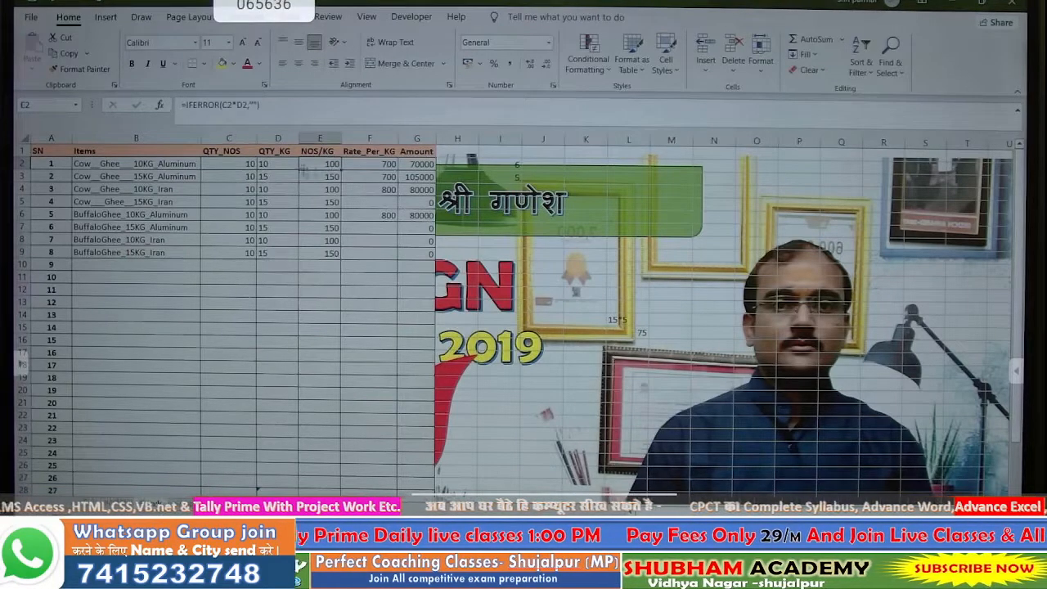
# - Change the first item's QTY_NOS in C2 to 5, making NOS/KG 50
pyautogui.click(251, 164)
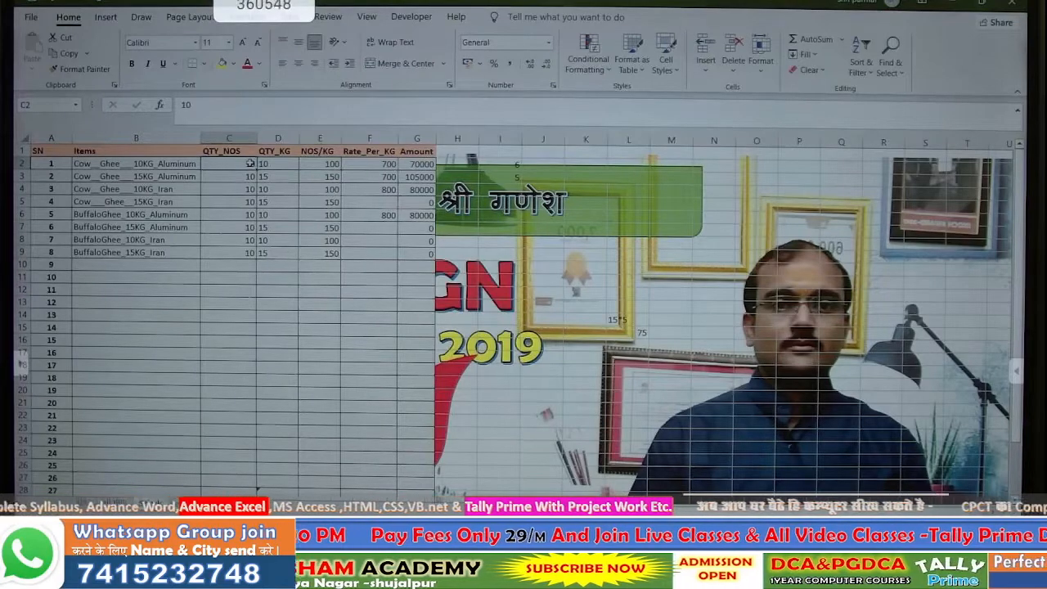
pyautogui.write('5')
pyautogui.press('Return')
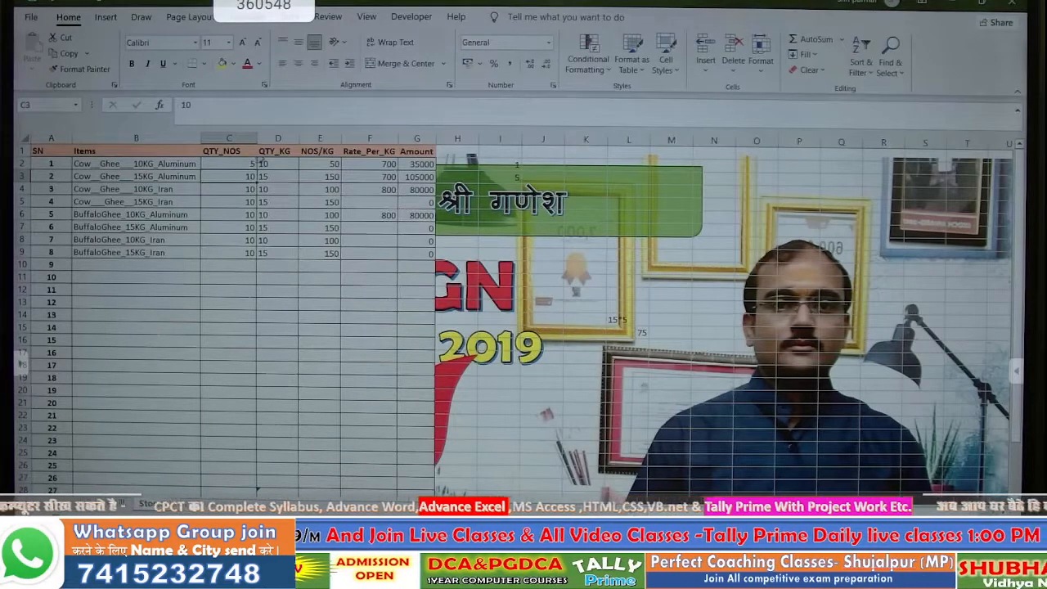
pyautogui.click(324, 164)
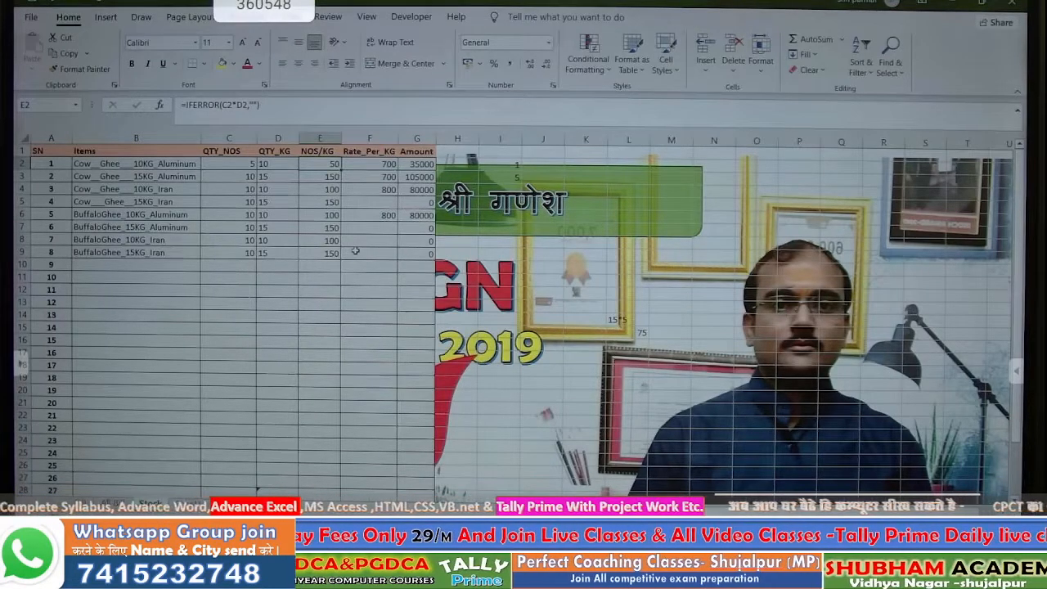
pyautogui.press('Right')
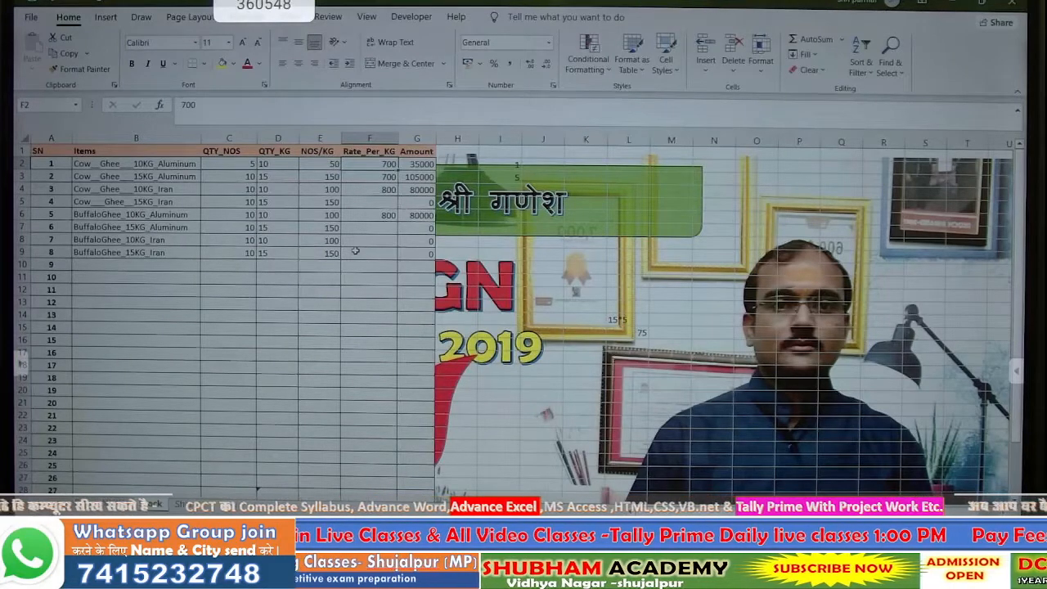
pyautogui.moveTo(247, 165); pyautogui.dragTo(246, 353)
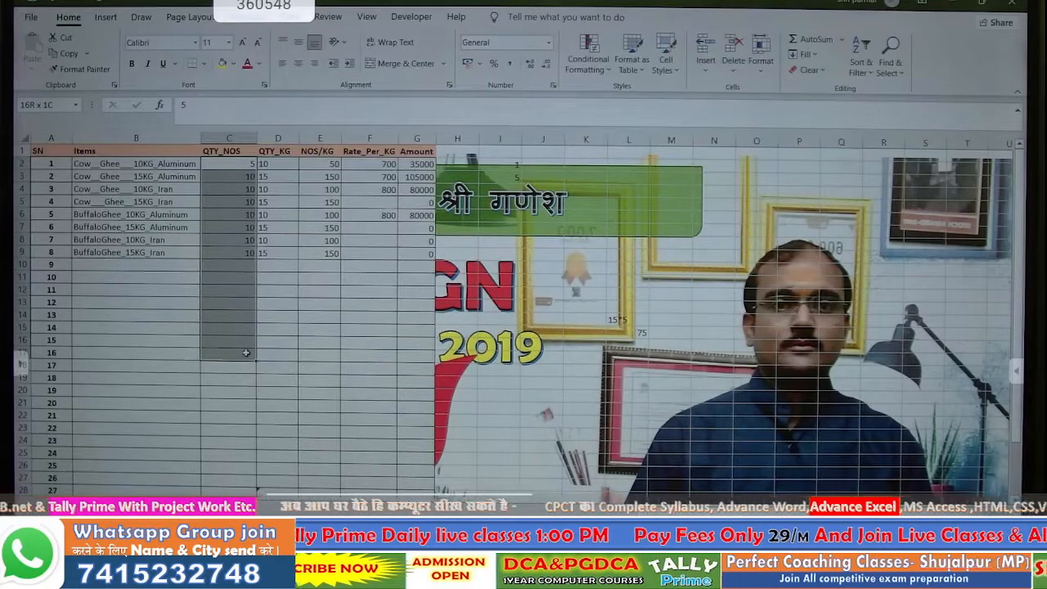
# - Unlock the Rate_Per_KG cells F2:F20 in their protection settings
pyautogui.click(373, 215)
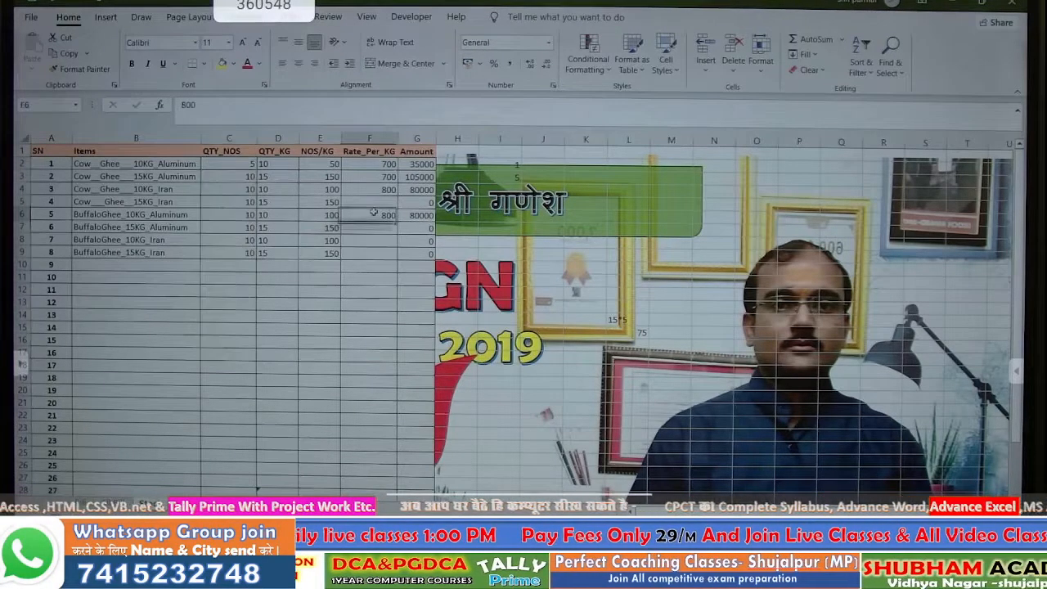
pyautogui.moveTo(365, 165); pyautogui.dragTo(358, 392)
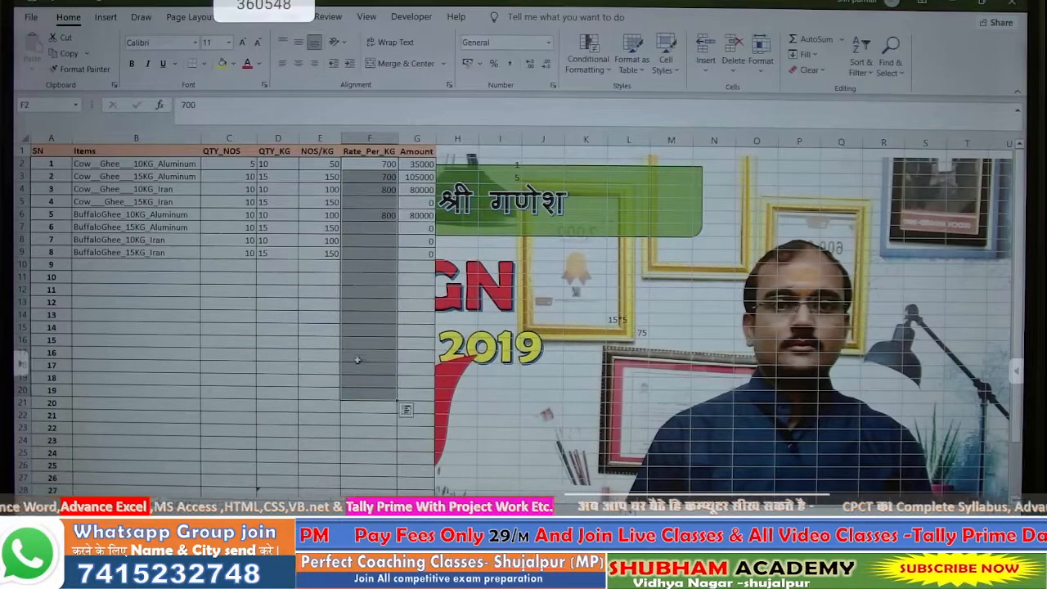
pyautogui.rightClick(367, 319)
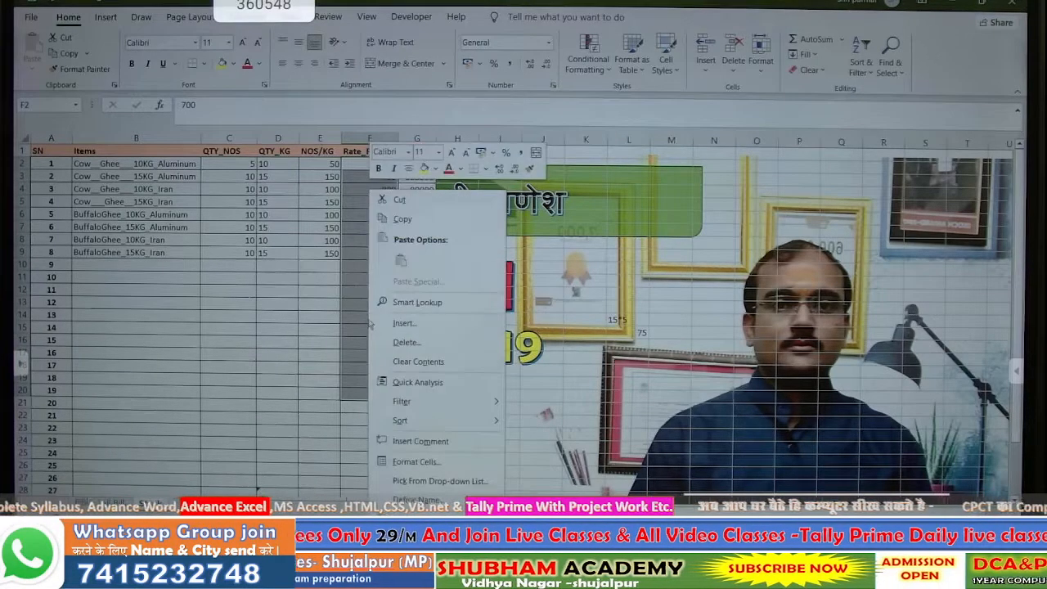
pyautogui.click(409, 461)
pyautogui.click(283, 247)
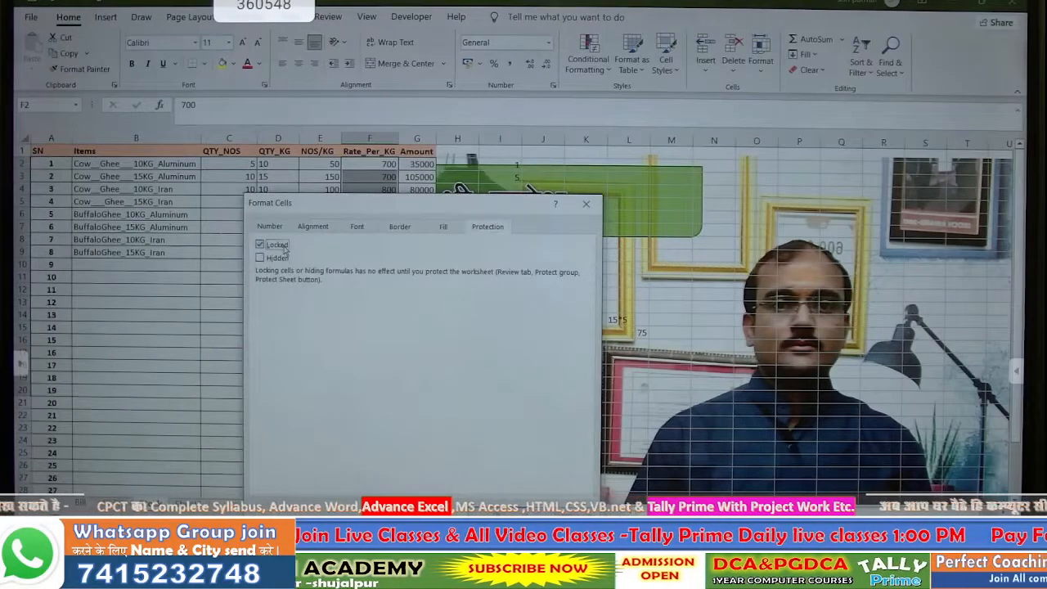
pyautogui.press('Return')
pyautogui.click(368, 327)
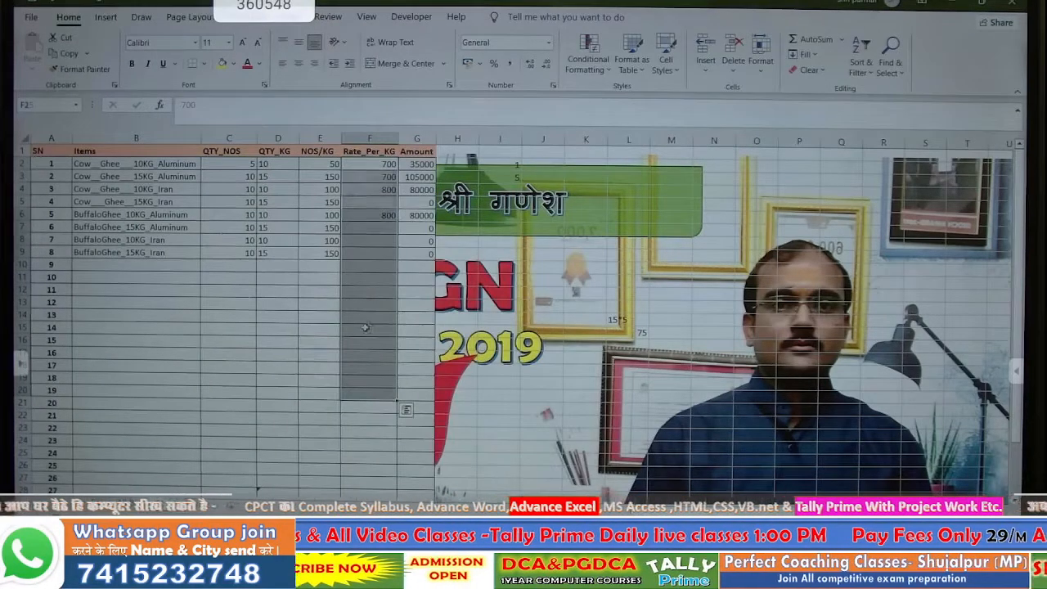
# - Set the first item's Rate_Per_KG in F2 to 750, raising its Amount to 37500
pyautogui.click(414, 164)
pyautogui.click(374, 164)
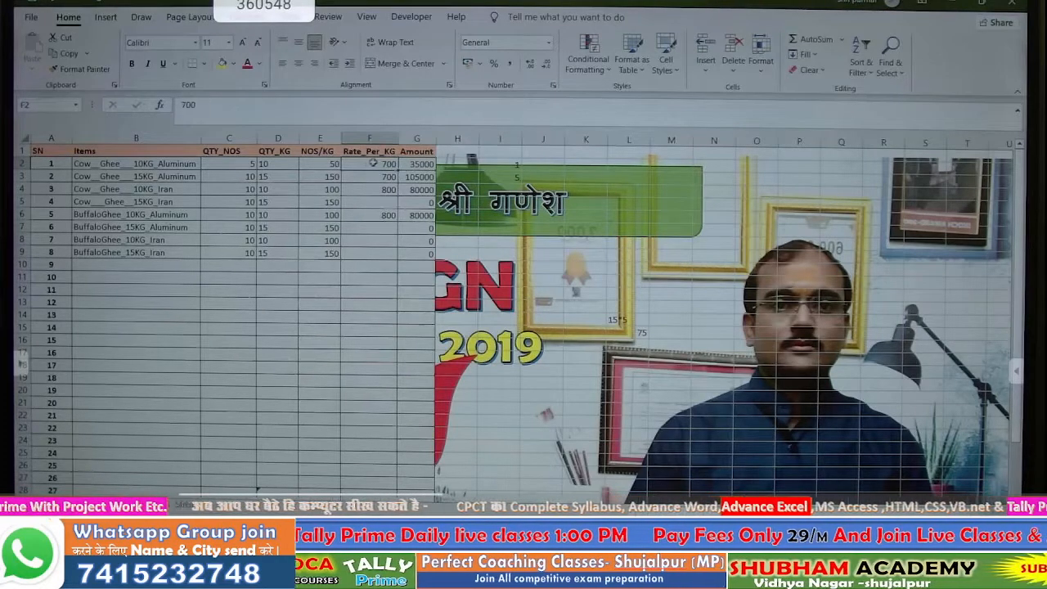
pyautogui.click(335, 164)
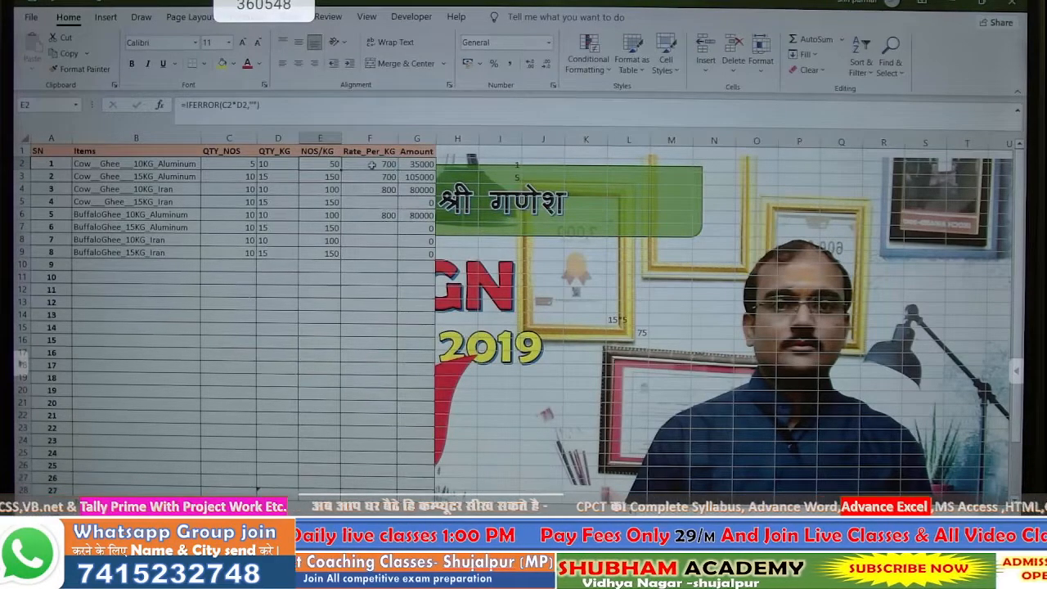
pyautogui.click(375, 165)
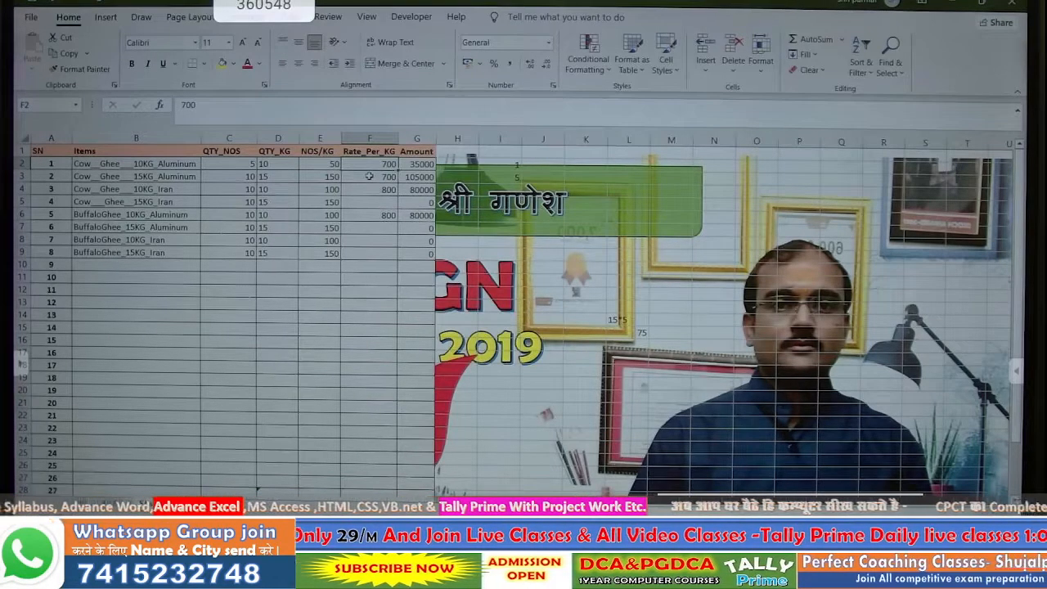
pyautogui.write('75')
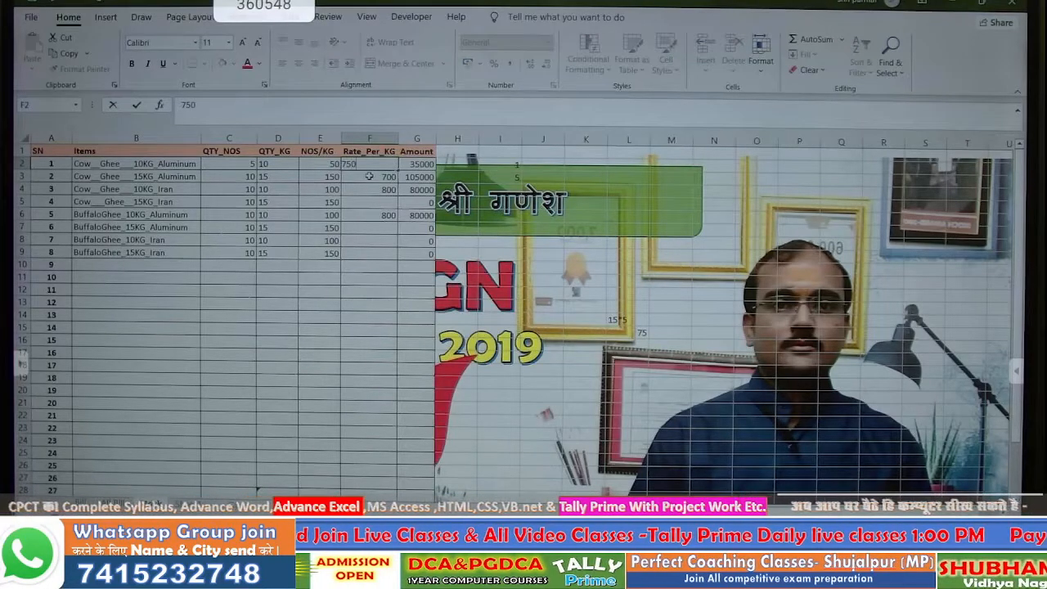
pyautogui.write('0')
pyautogui.press('Return')
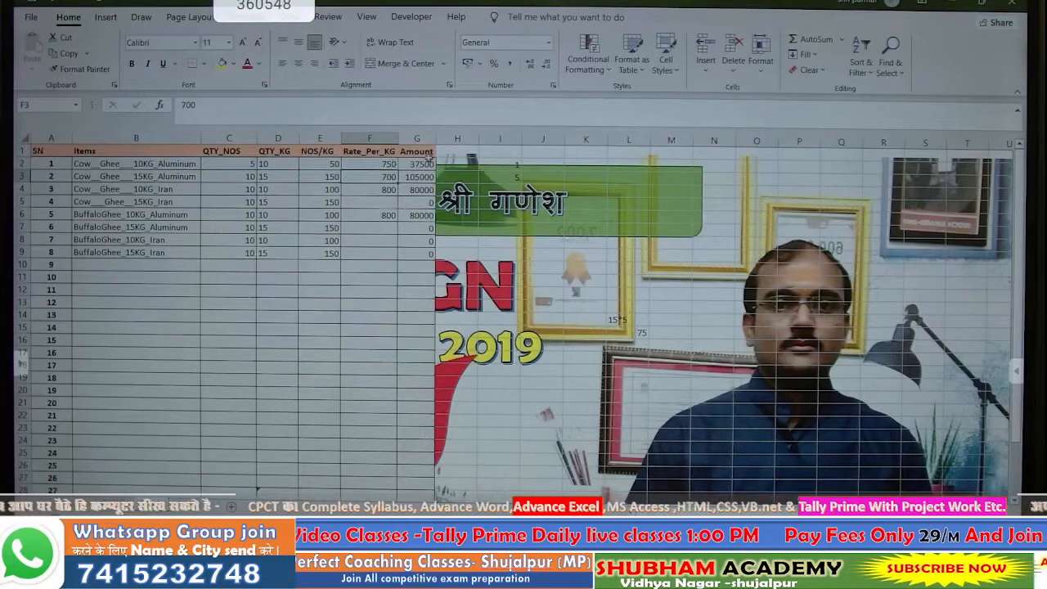
pyautogui.click(429, 166)
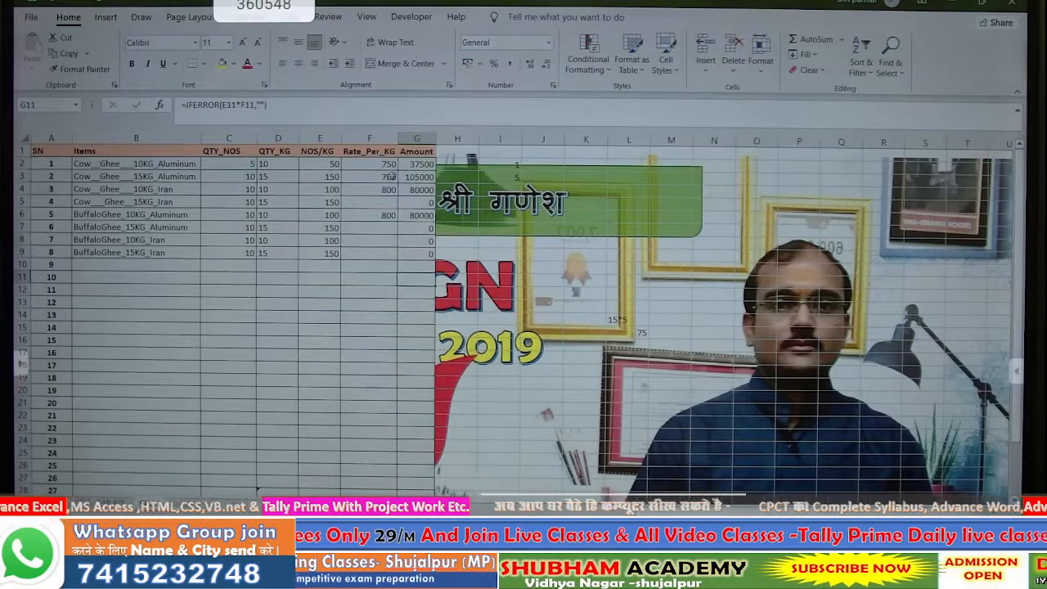
# - Keep the Amount cells in column G set to Locked and Hidden
pyautogui.moveTo(413, 166); pyautogui.dragTo(404, 305)
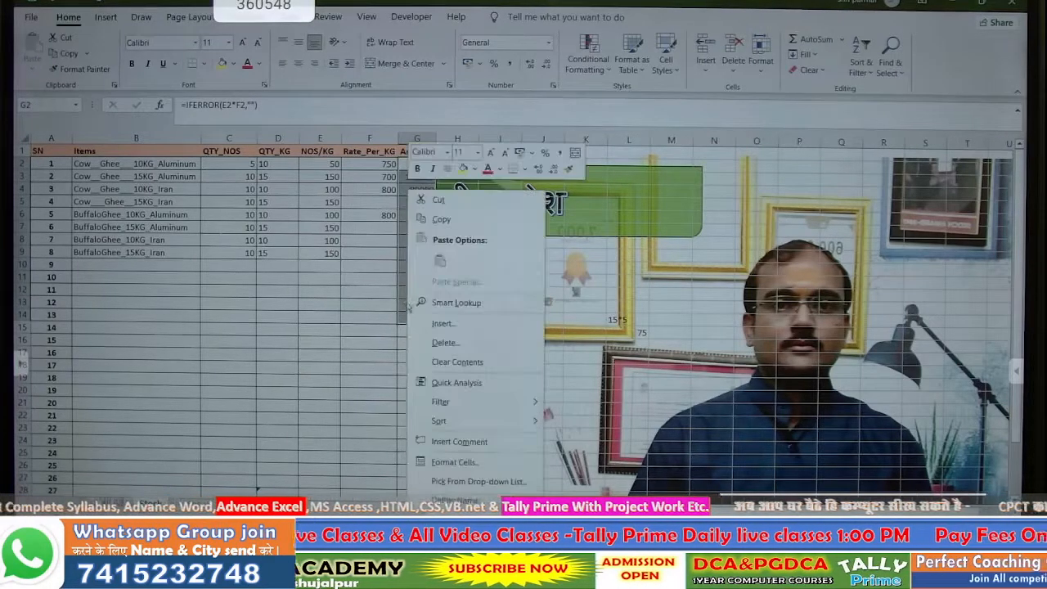
pyautogui.rightClick(404, 304)
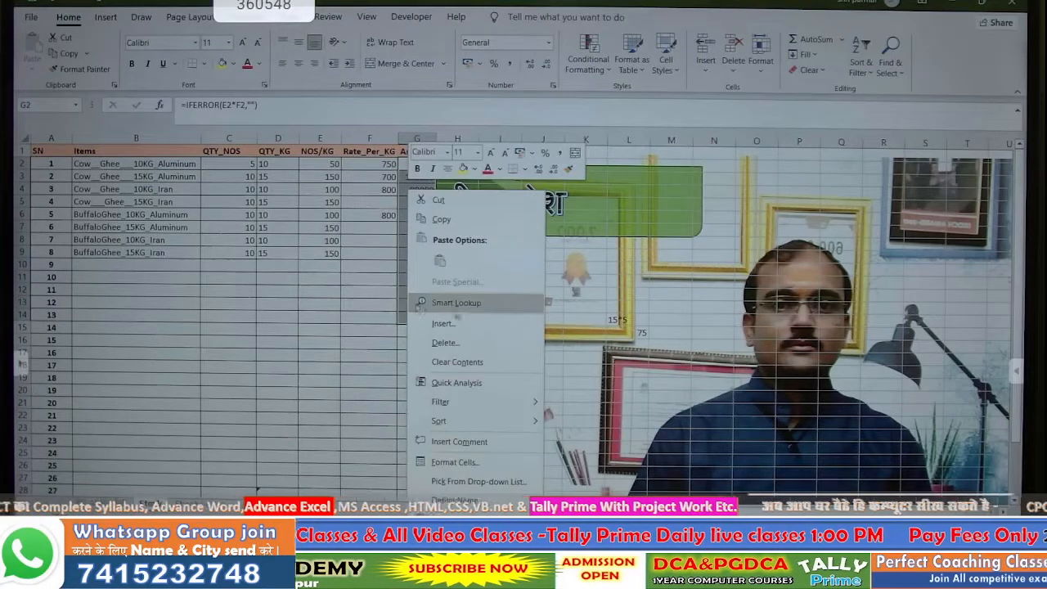
pyautogui.click(456, 461)
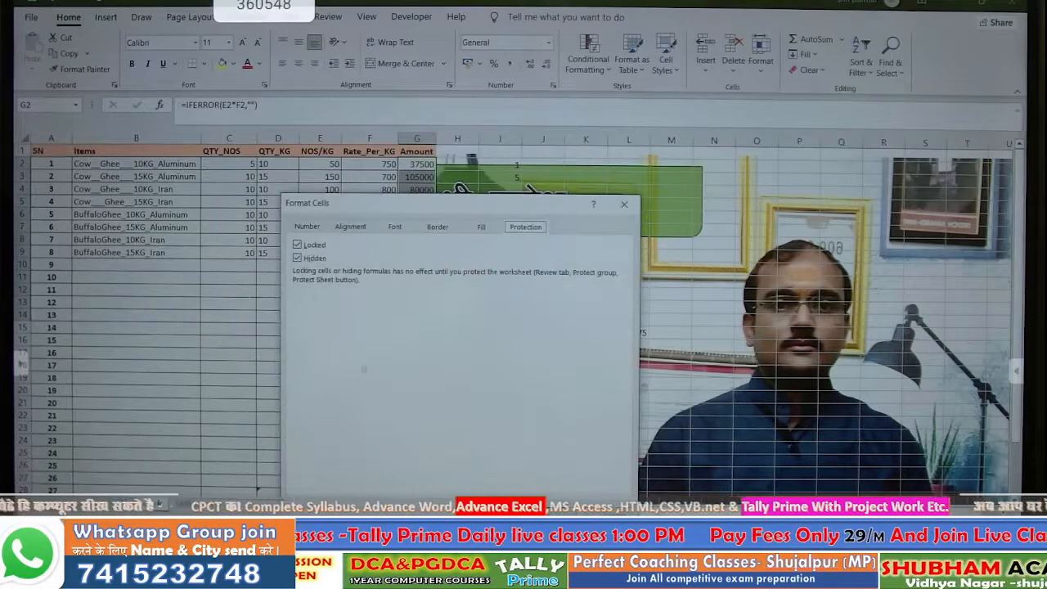
pyautogui.press('Return')
pyautogui.click(369, 327)
# - Bring up Protect Sheet from the sheet tab and cancel without protecting
pyautogui.rightClick(152, 496)
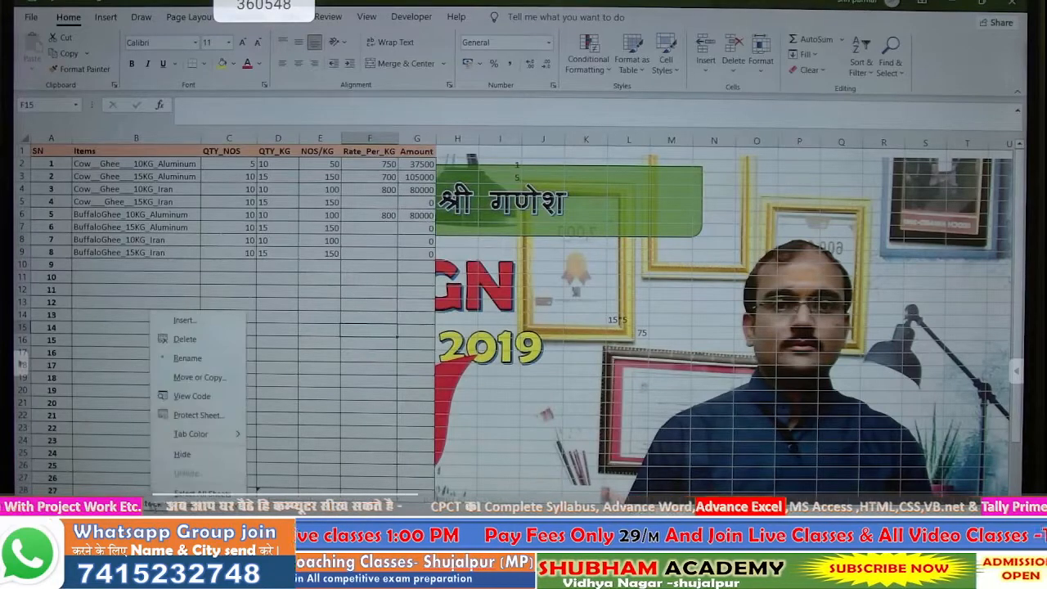
pyautogui.click(198, 416)
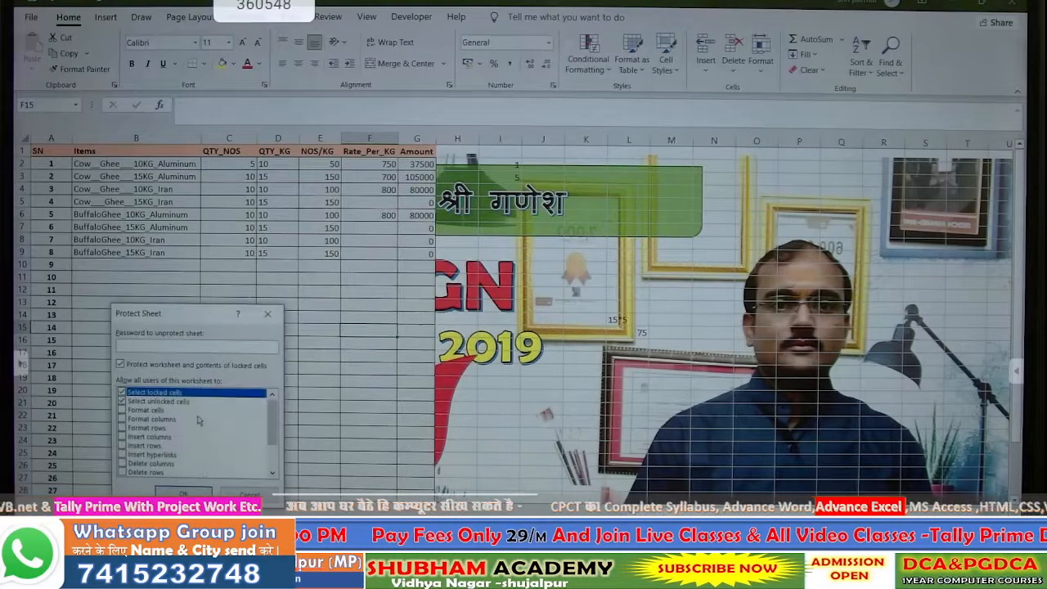
pyautogui.click(275, 314)
# - Delete the stray =C2-'All Bill'!L2 formula from cell I2
pyautogui.click(544, 291)
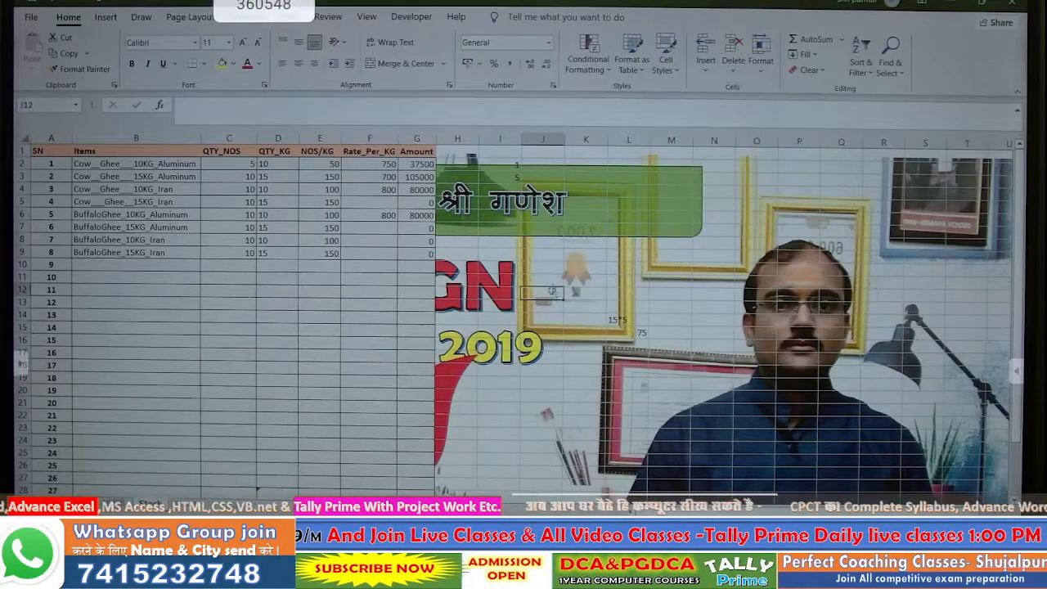
pyautogui.moveTo(505, 164); pyautogui.dragTo(523, 176)
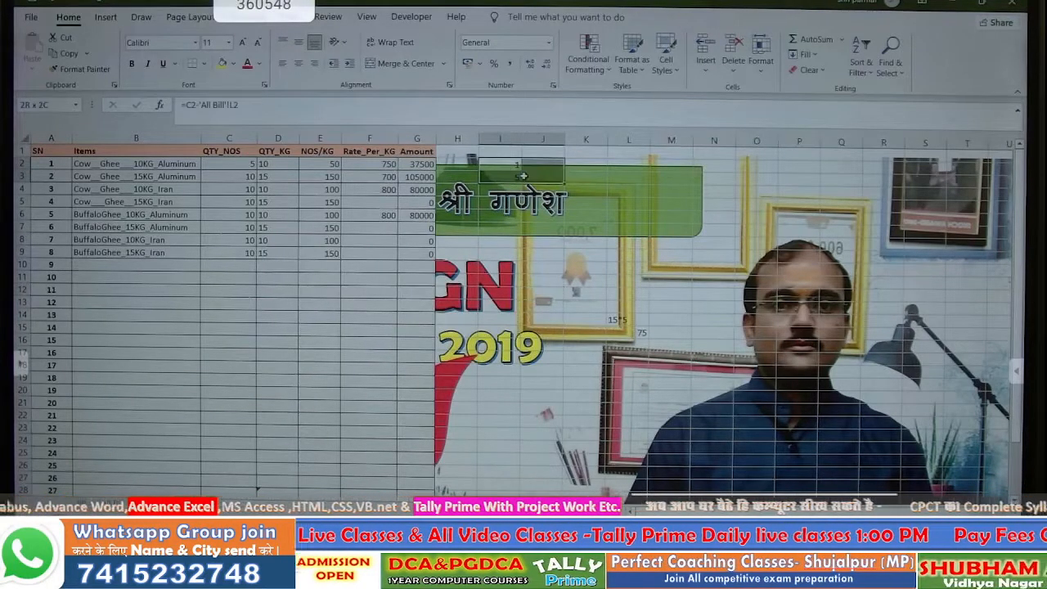
pyautogui.click(544, 254)
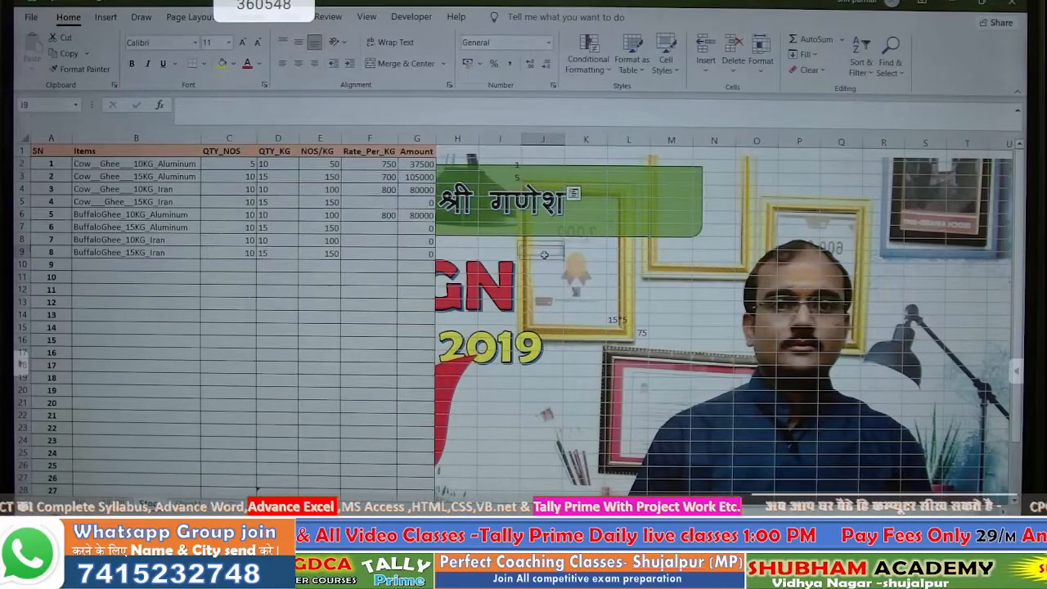
pyautogui.click(509, 163)
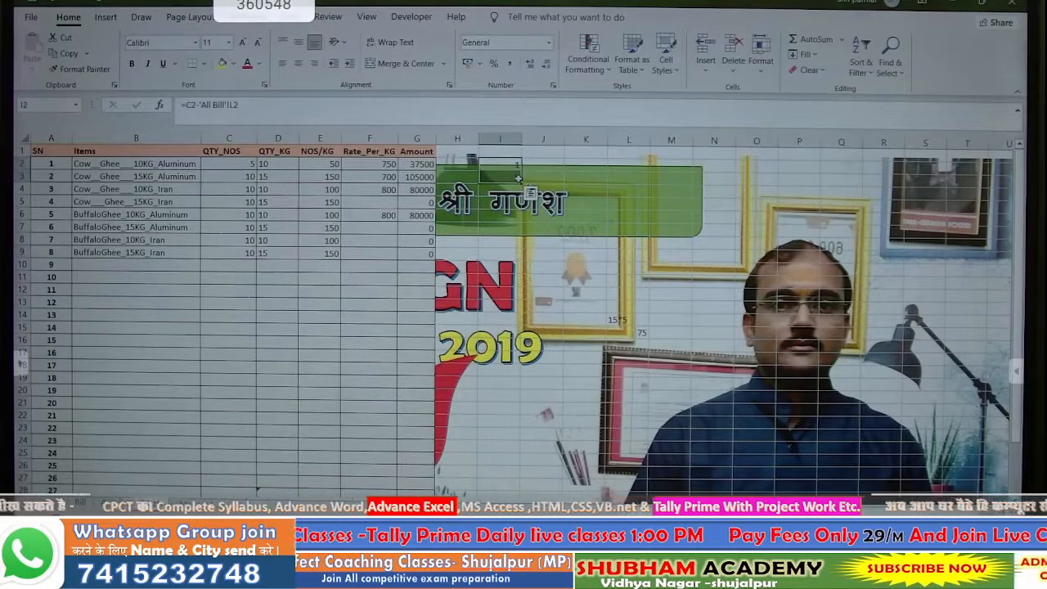
pyautogui.press('Delete')
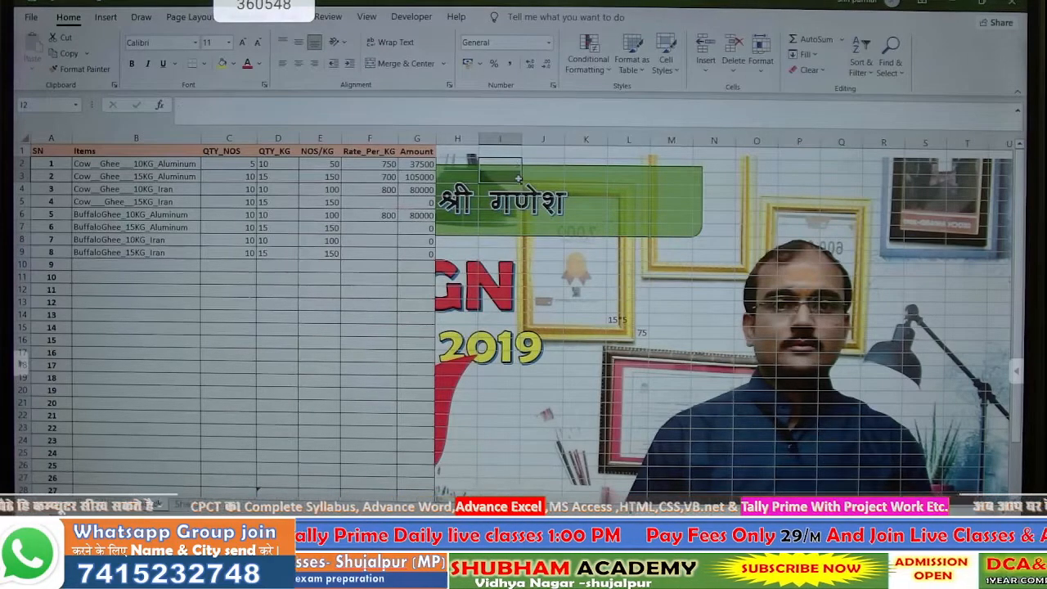
pyautogui.click(550, 230)
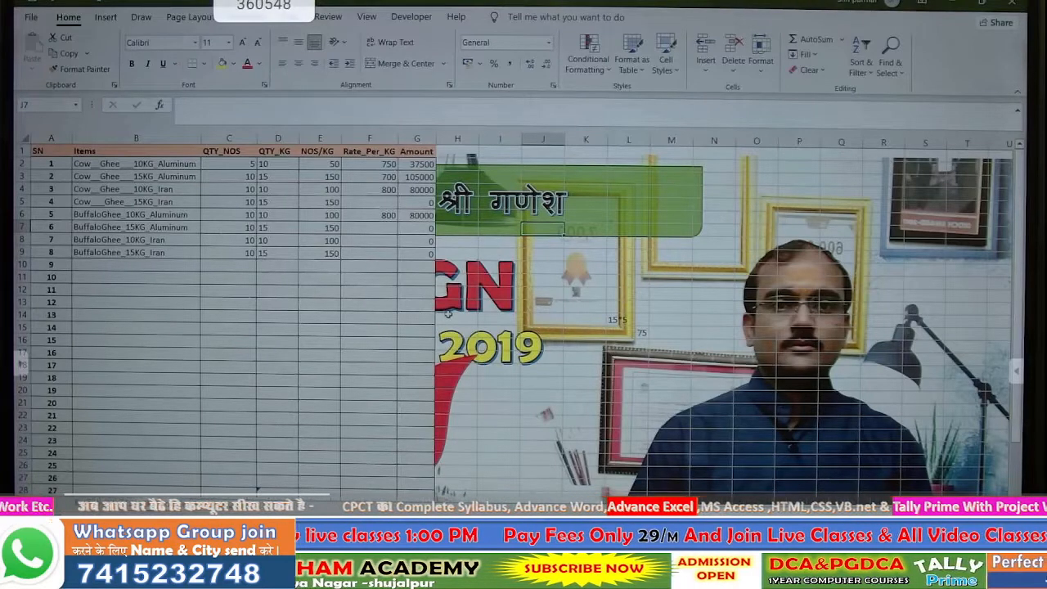
# - On the bill sheet, pick Cow Ghee 15KG Aluminum from C9's item dropdown
pyautogui.click(491, 291)
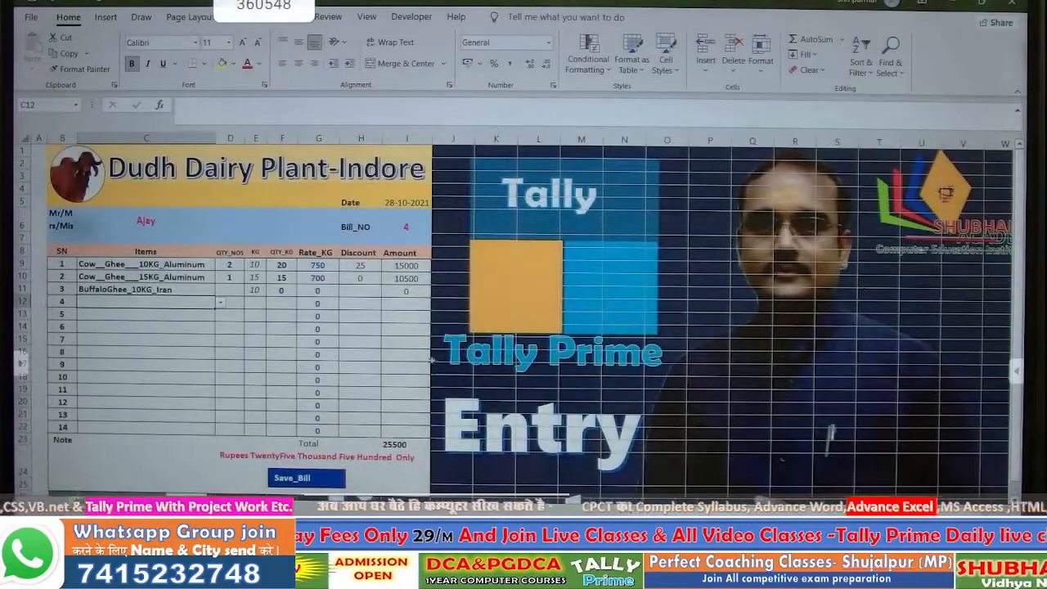
pyautogui.click(442, 303)
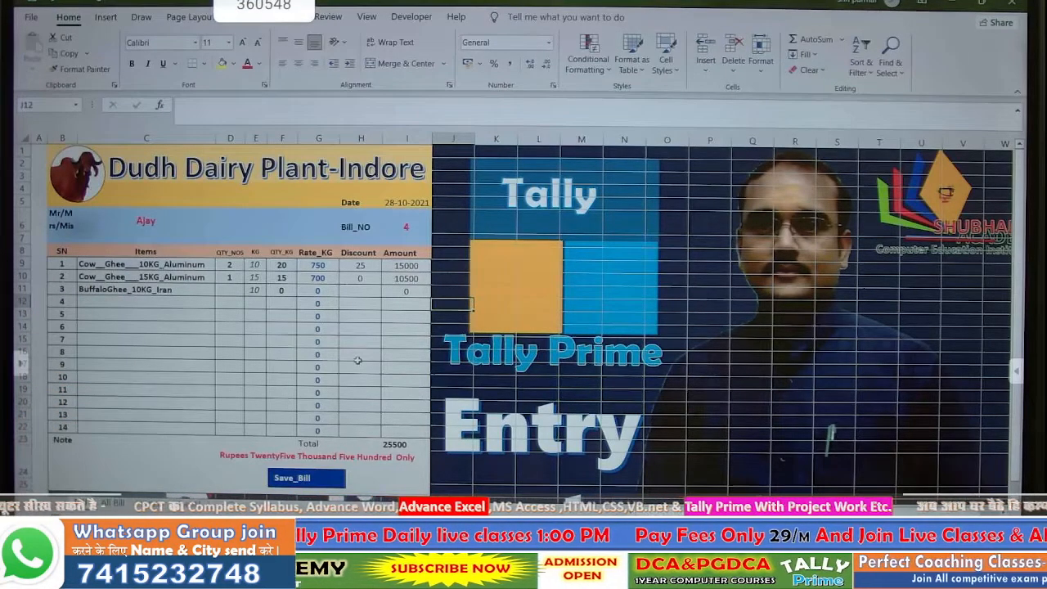
pyautogui.click(104, 265)
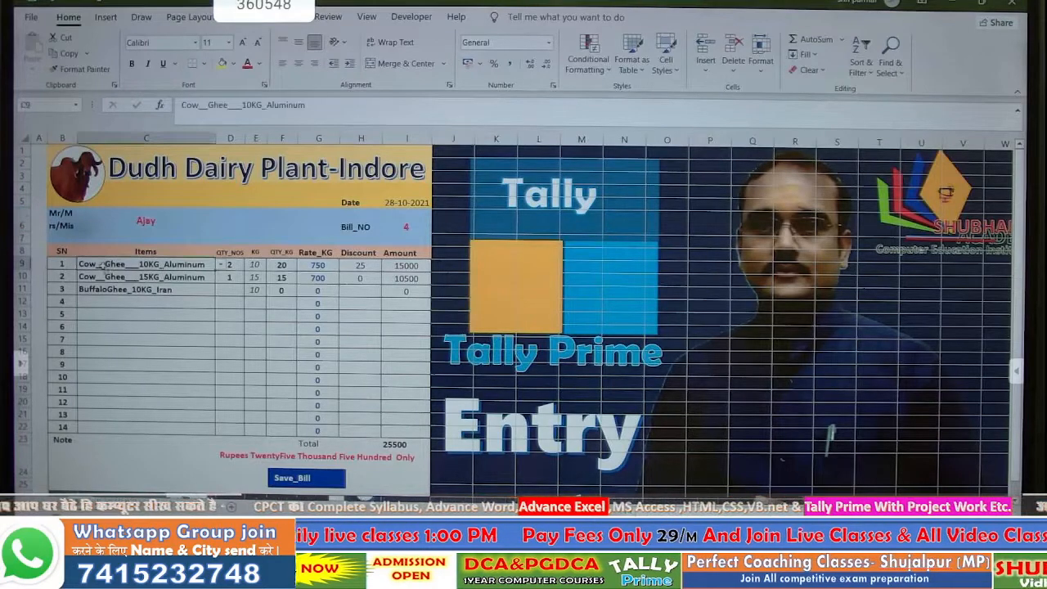
pyautogui.click(219, 265)
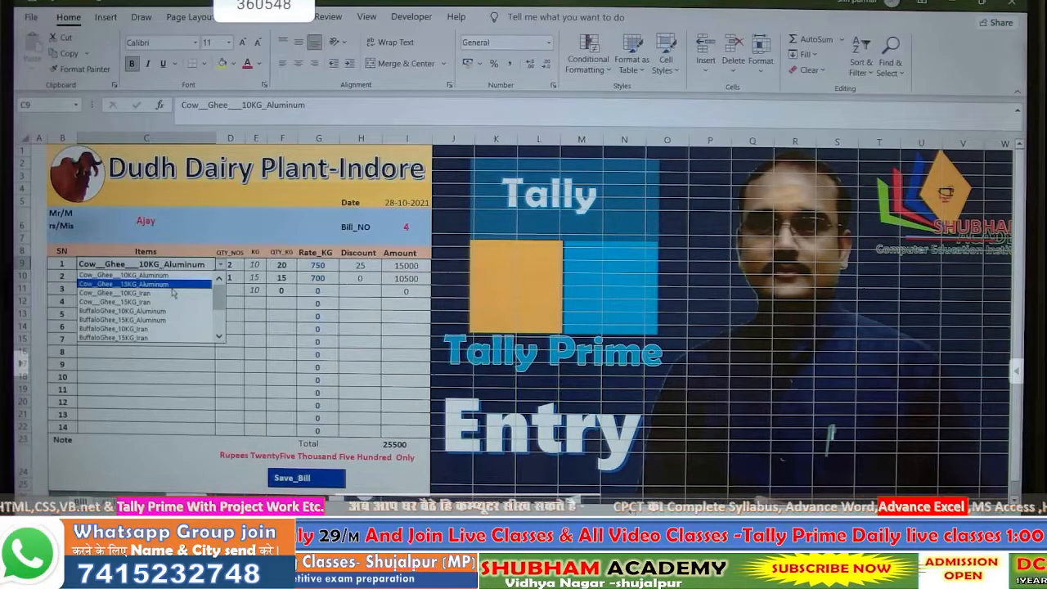
pyautogui.click(172, 285)
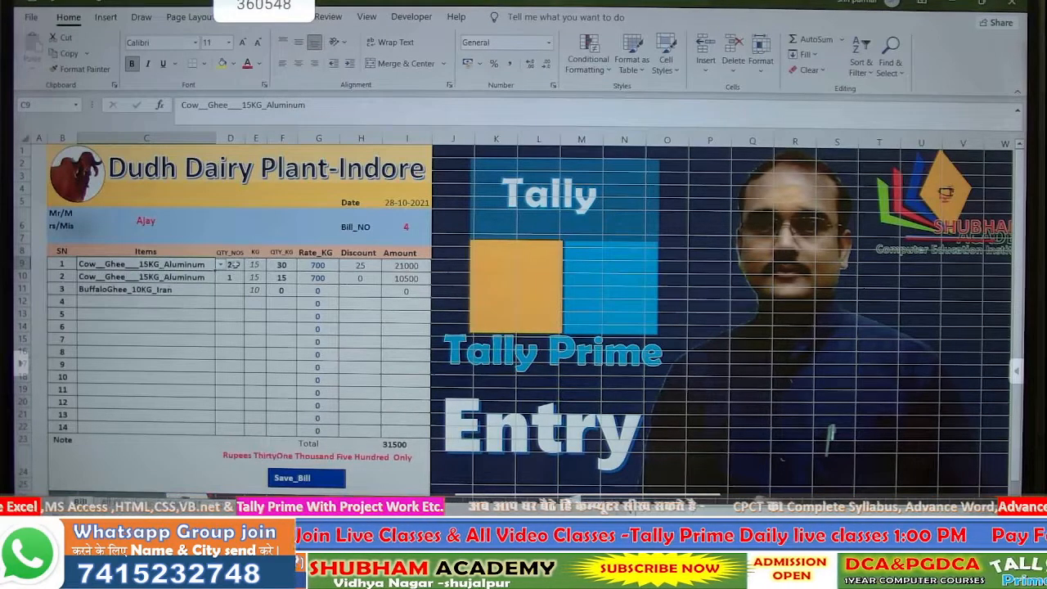
# - Set the quantity in D9 to 1 and review the F9 and E9 formulas
pyautogui.click(231, 265)
pyautogui.write('1')
pyautogui.press('Return')
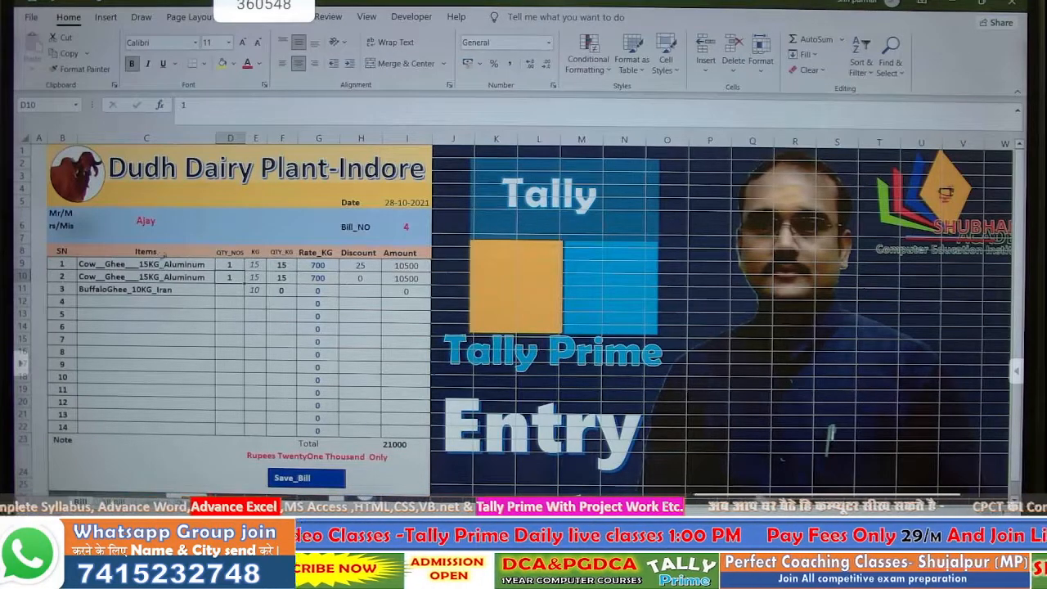
pyautogui.click(279, 266)
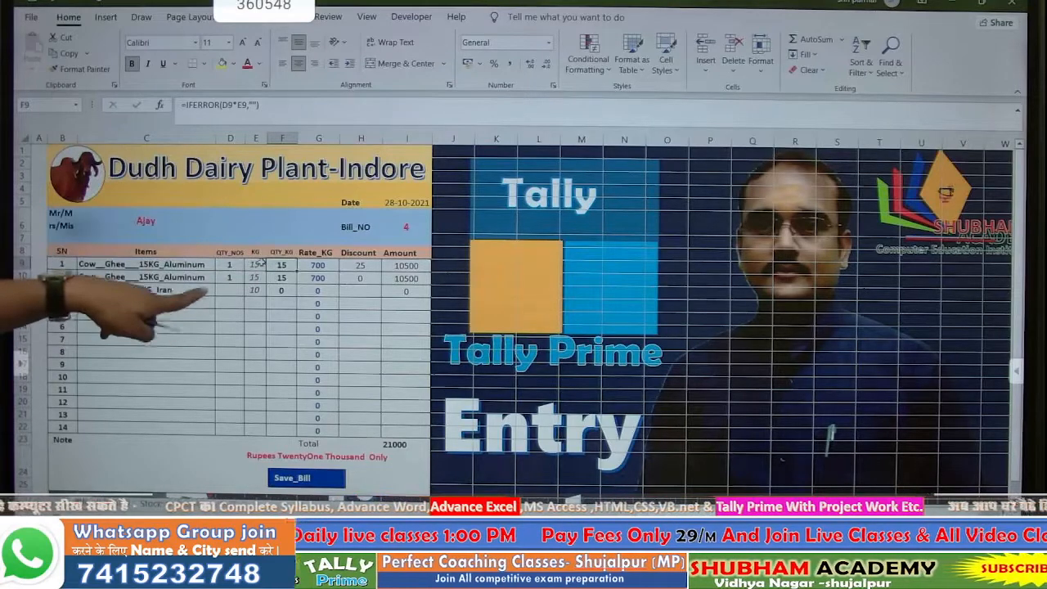
pyautogui.click(256, 265)
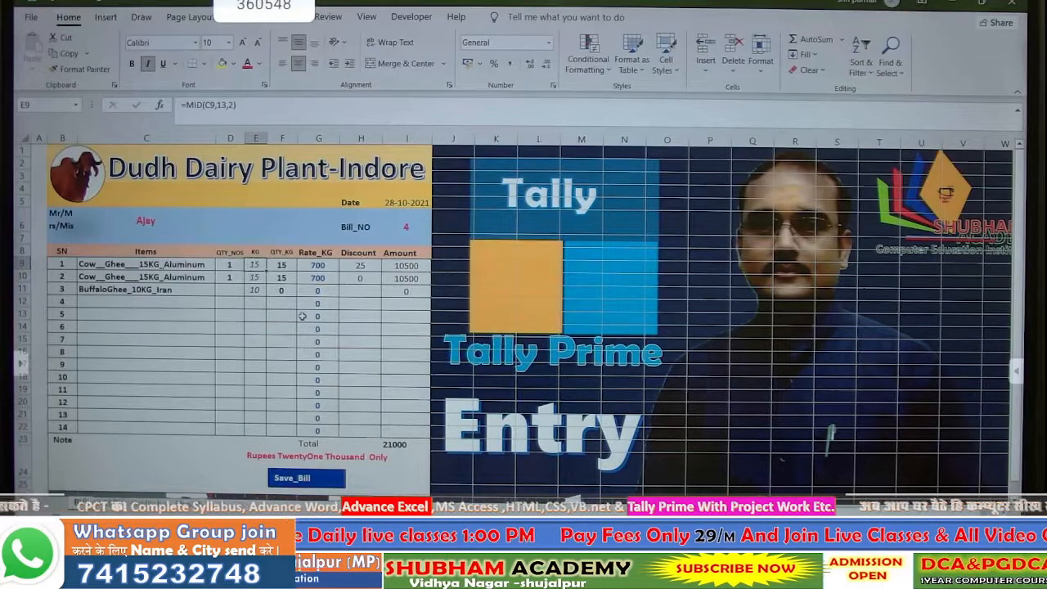
# - Start the KG formula in E9 as =VLOOKUP(C9, with item C9 as lookup value
pyautogui.write('=')
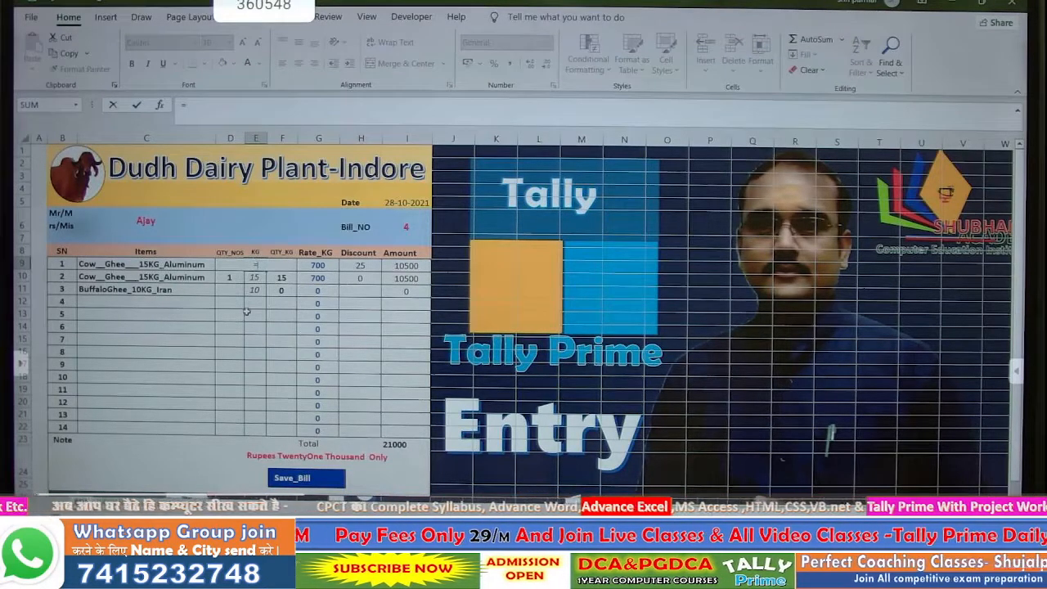
pyautogui.write('VLOOKUP(')
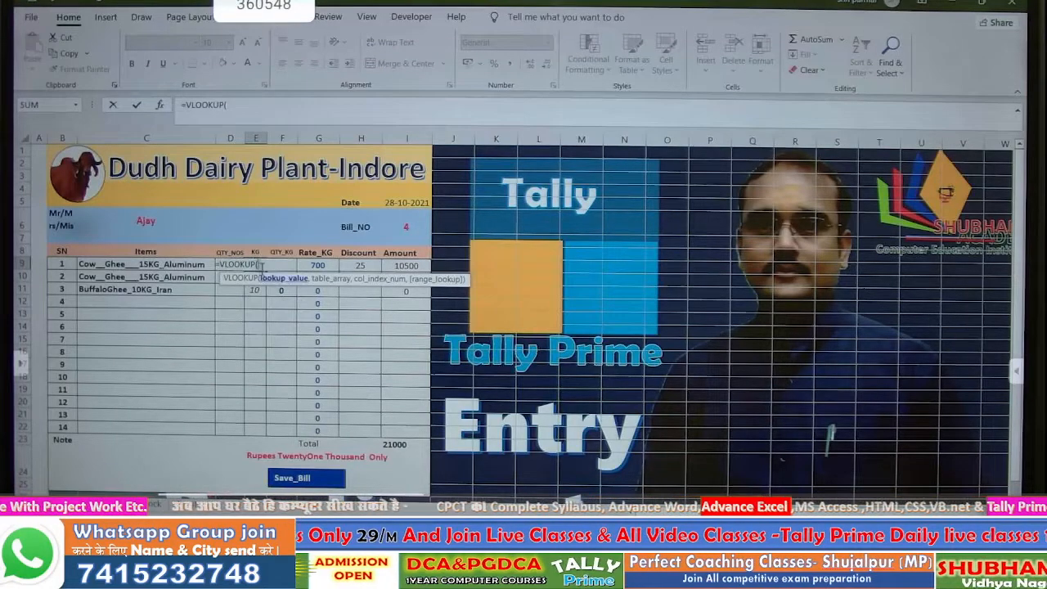
pyautogui.click(146, 263)
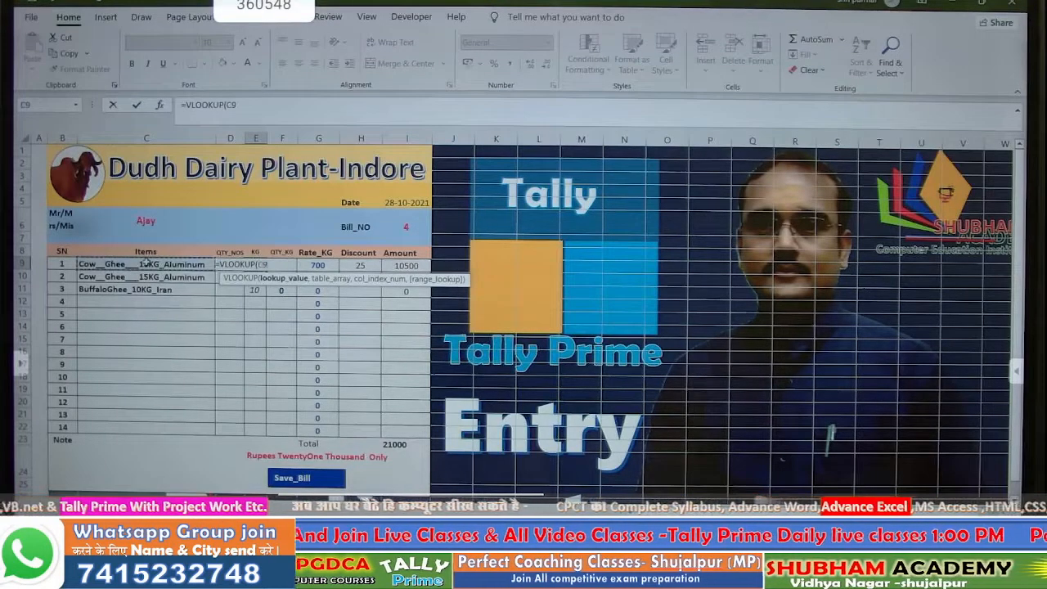
pyautogui.write(',')
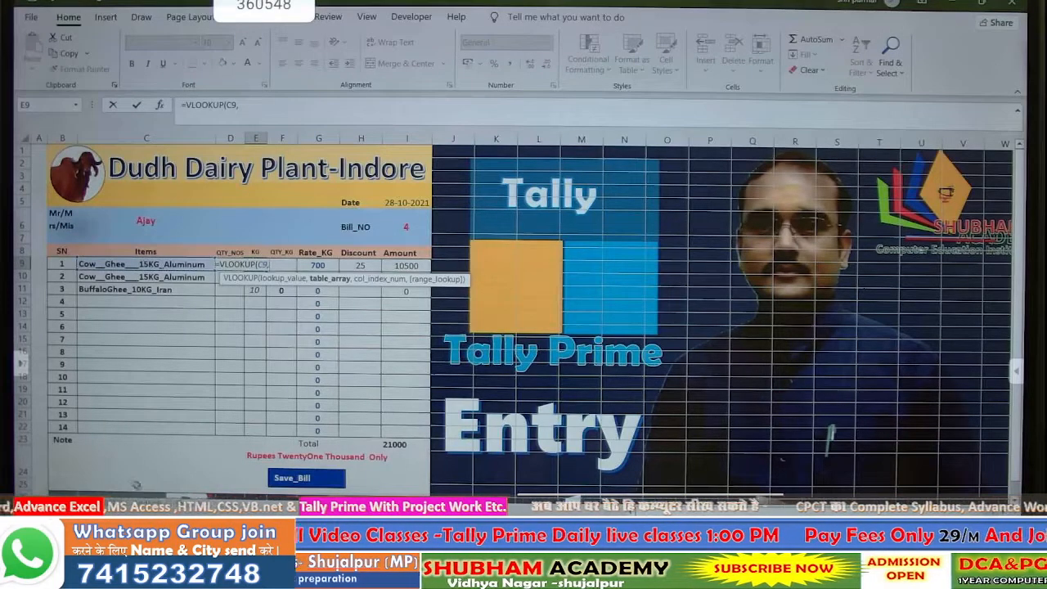
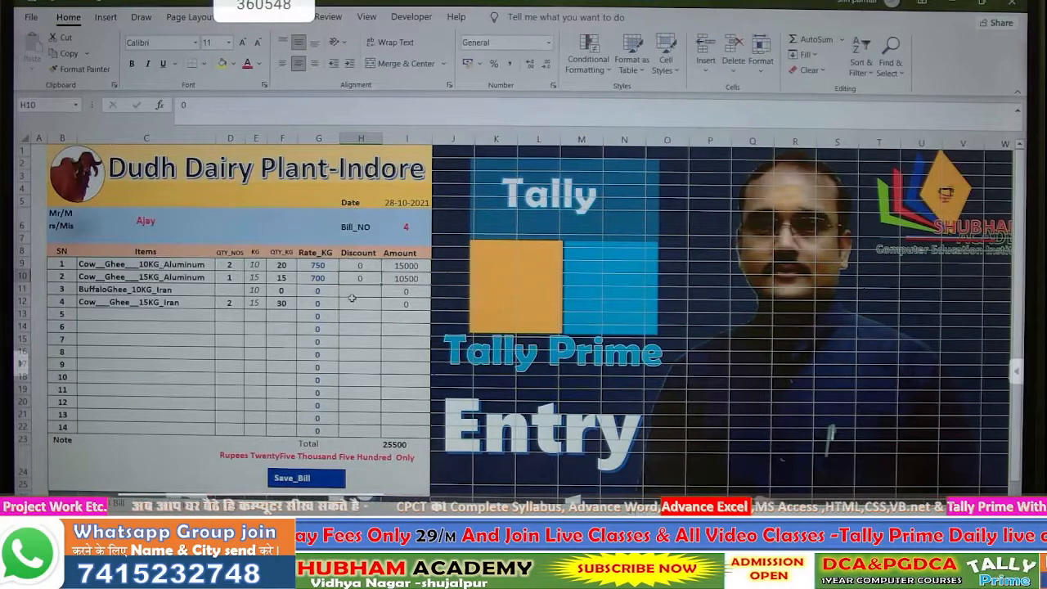
# - Enter =G9*F9 in I9 so the first amount is rate times kilograms
pyautogui.click(401, 266)
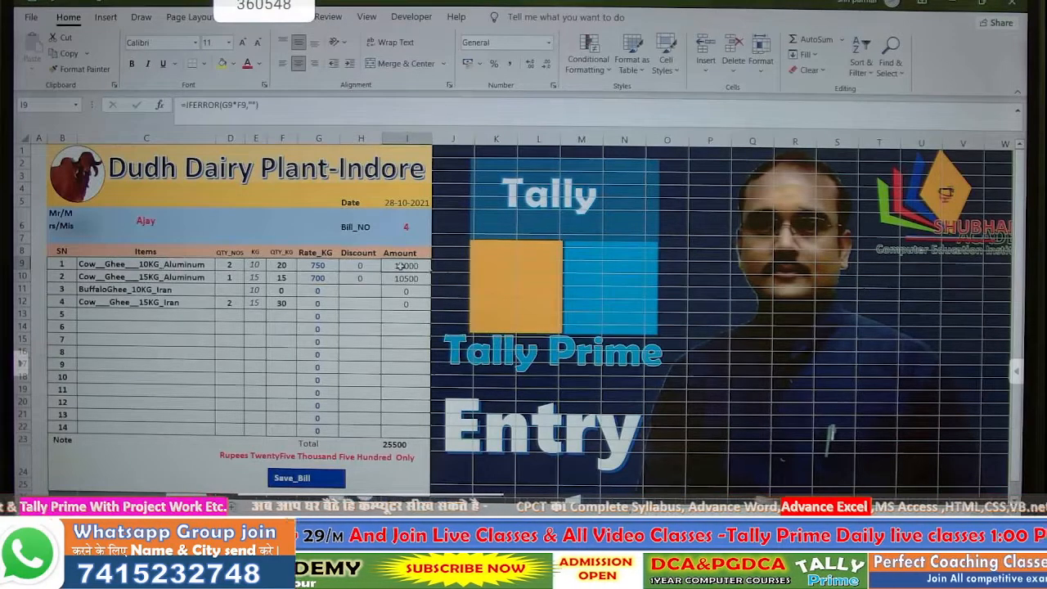
pyautogui.write('=')
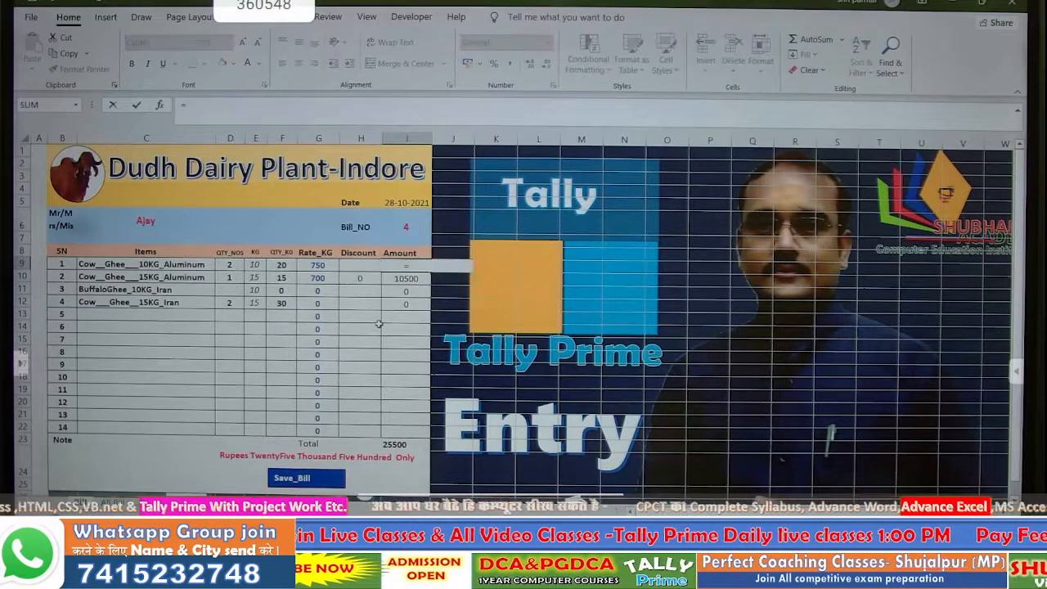
pyautogui.click(325, 265)
pyautogui.write('*')
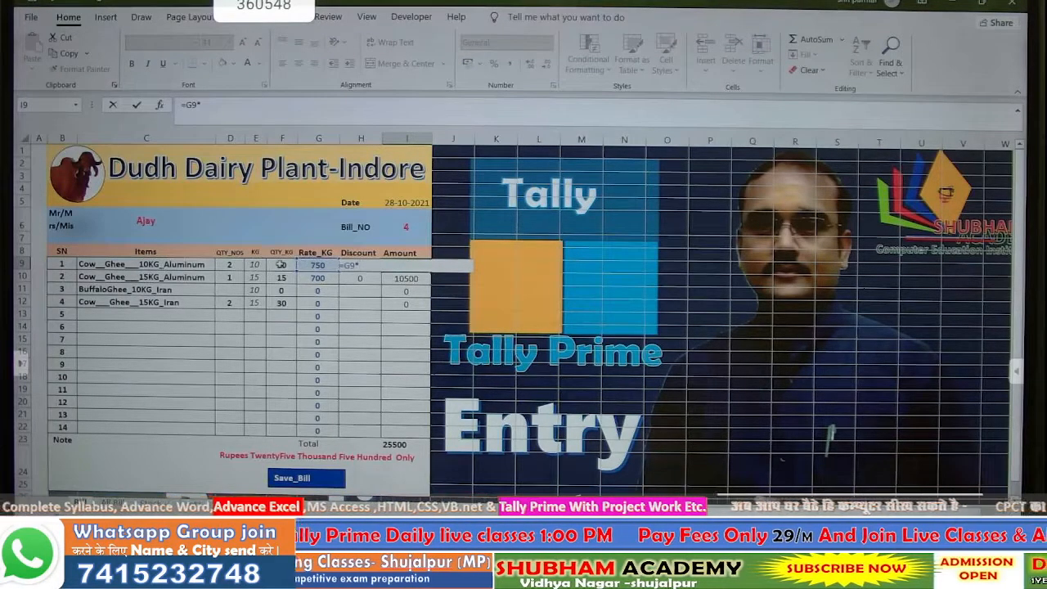
pyautogui.click(281, 264)
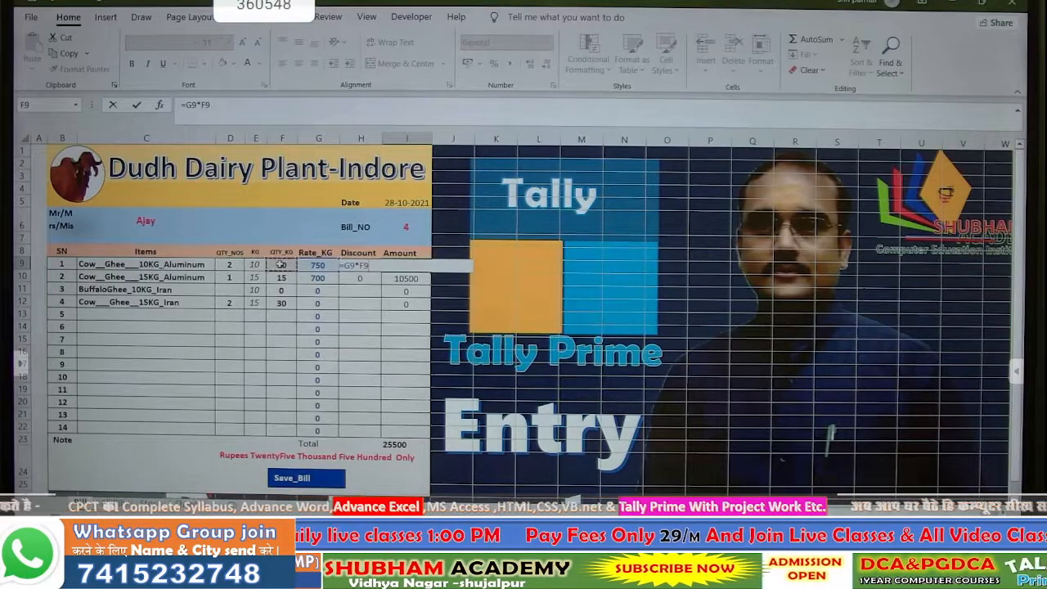
pyautogui.press('Return')
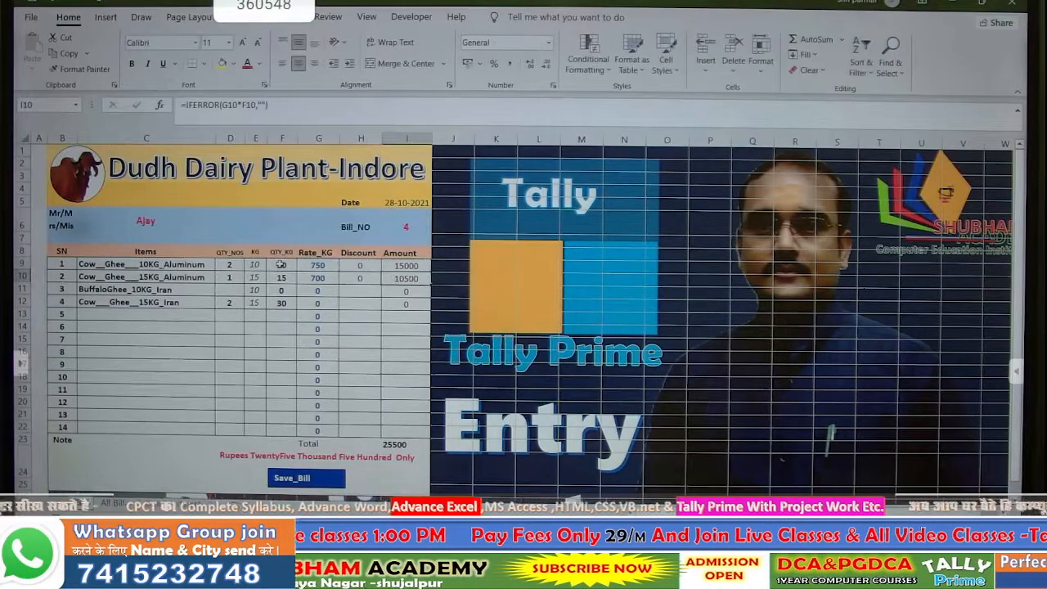
# - Fill the amount formula down the bill and change I9 to =IFERROR(G9*F9,"")
pyautogui.click(409, 266)
pyautogui.moveTo(430, 271); pyautogui.dragTo(429, 431)
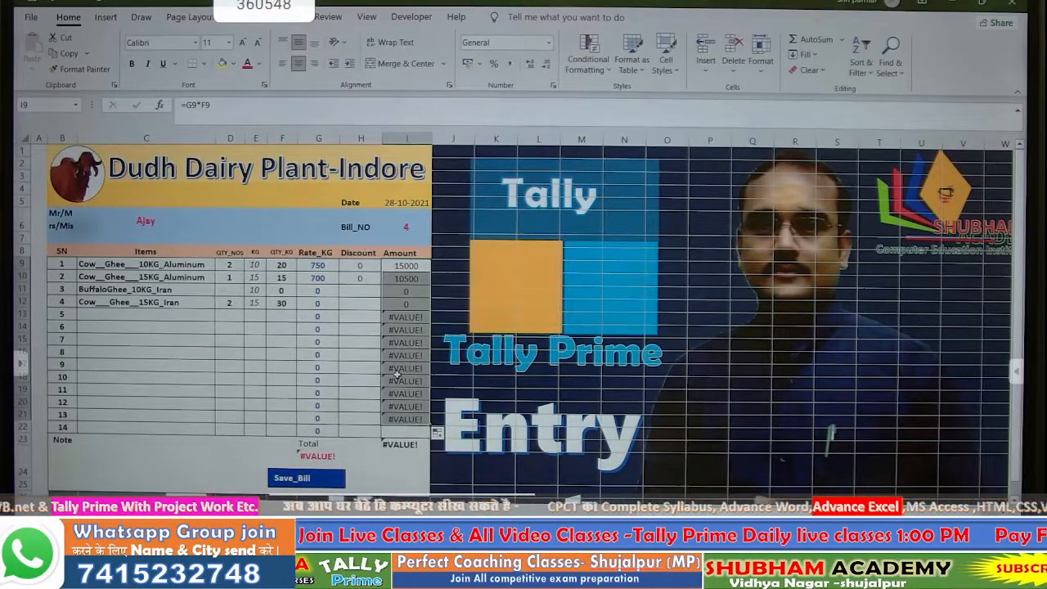
pyautogui.moveTo(428, 425); pyautogui.dragTo(427, 433)
pyautogui.doubleClick(390, 265)
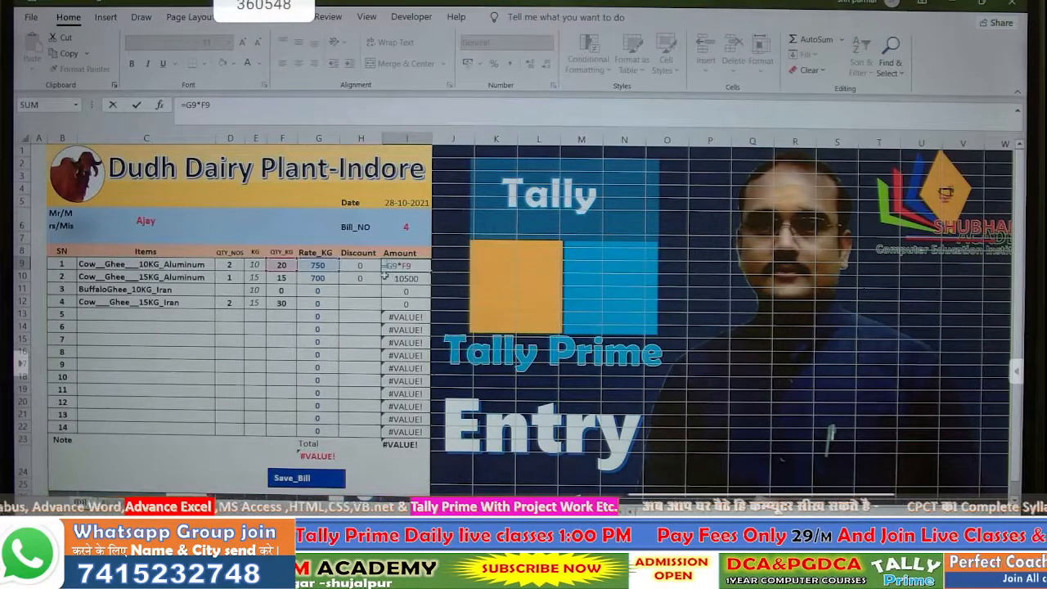
pyautogui.write('IFERROR(')
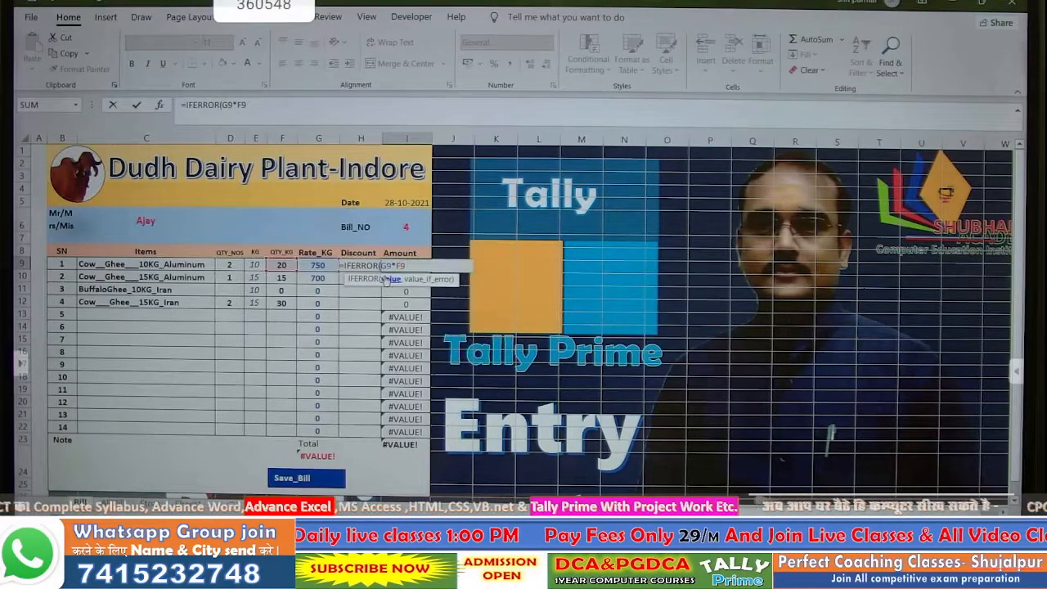
pyautogui.write(',"")')
pyautogui.press('Return')
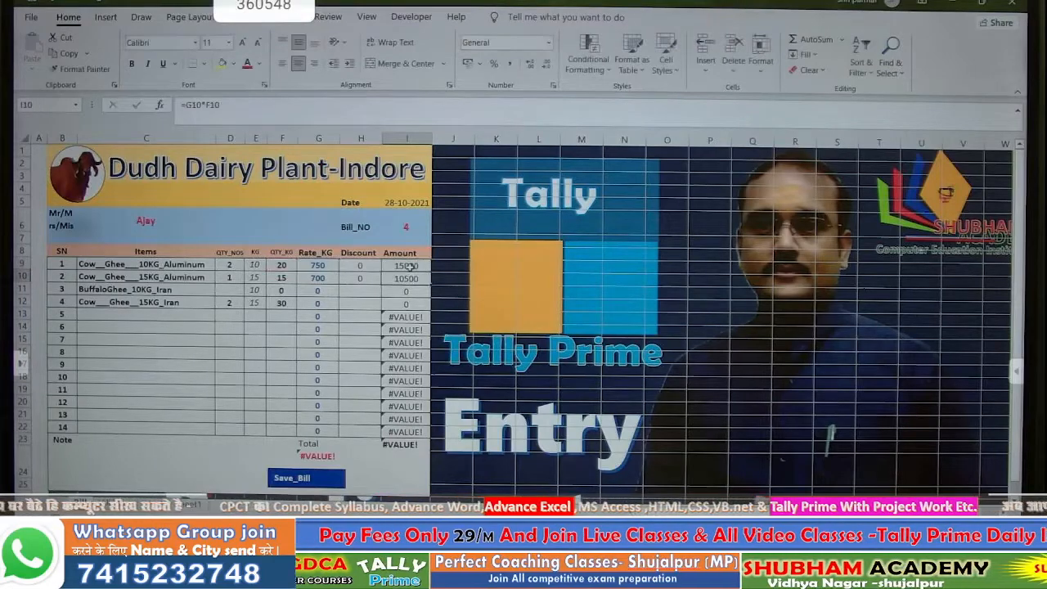
# - Fill the IFERROR amount formula down to I22 and enter a 50 discount in H9
pyautogui.click(413, 267)
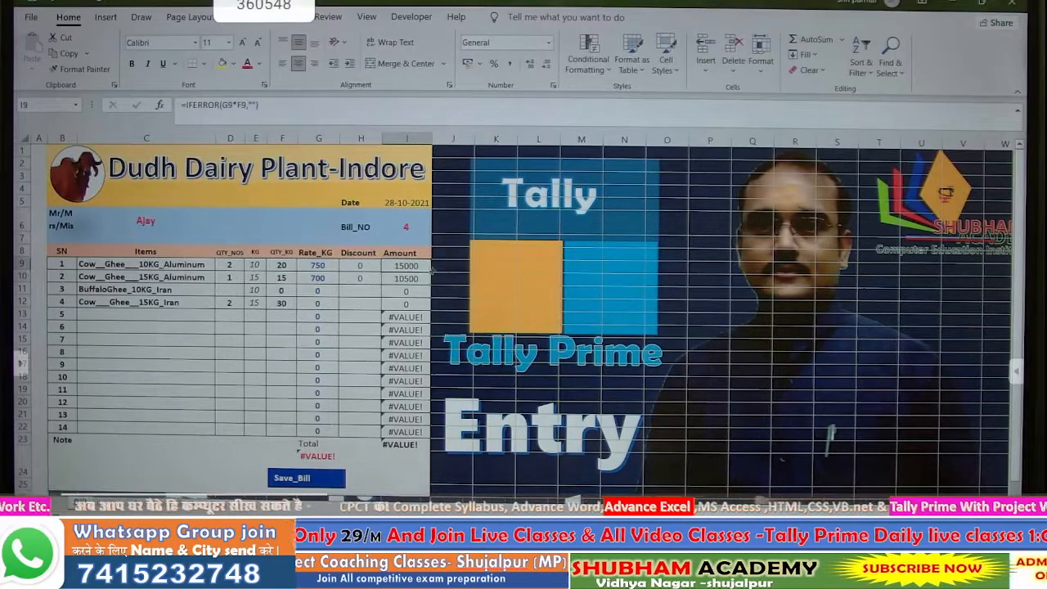
pyautogui.moveTo(431, 271); pyautogui.dragTo(416, 433)
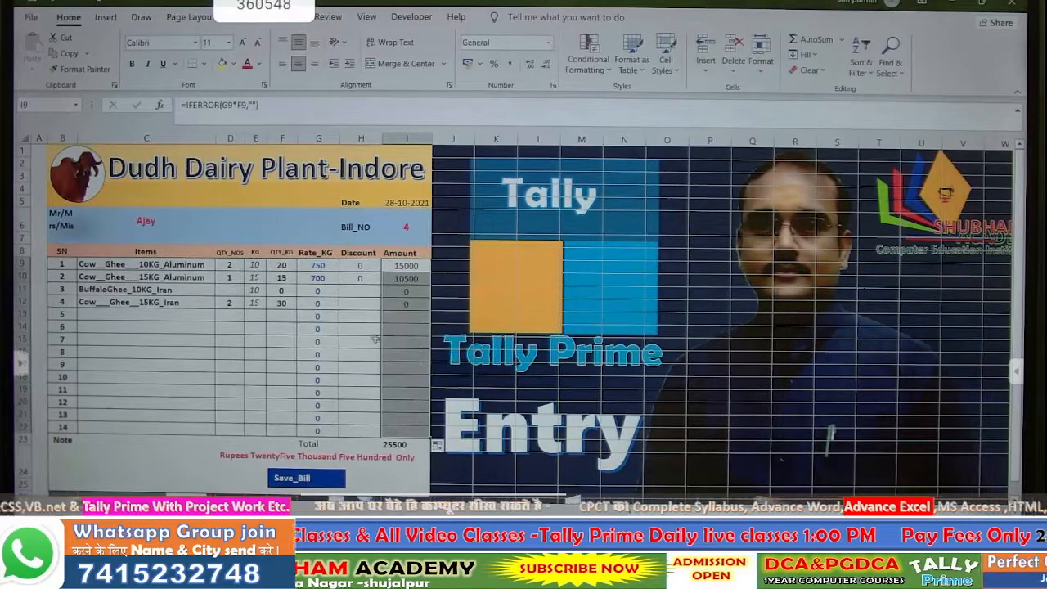
pyautogui.click(355, 265)
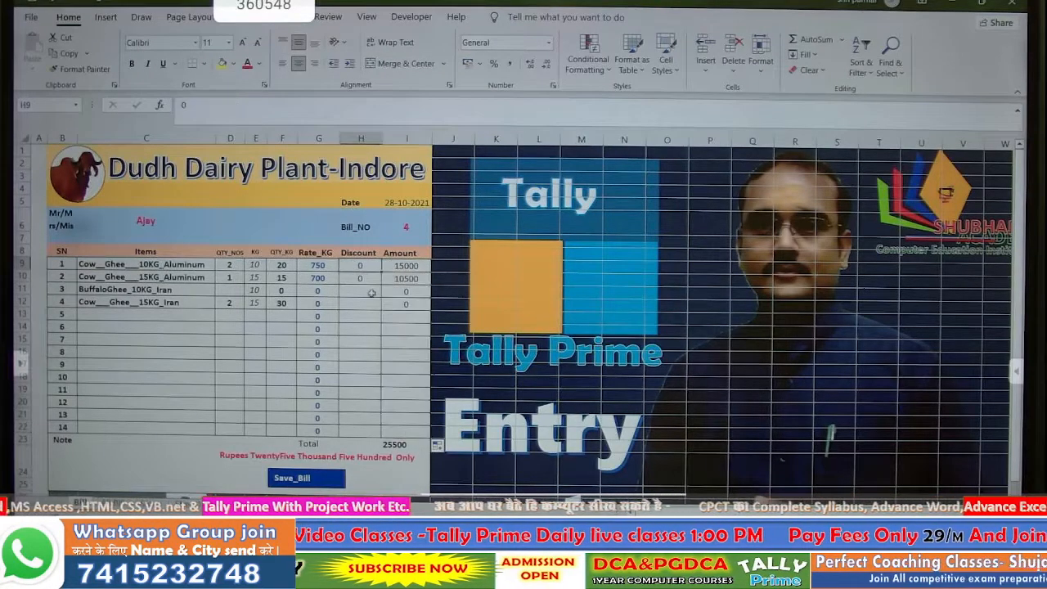
pyautogui.write('50')
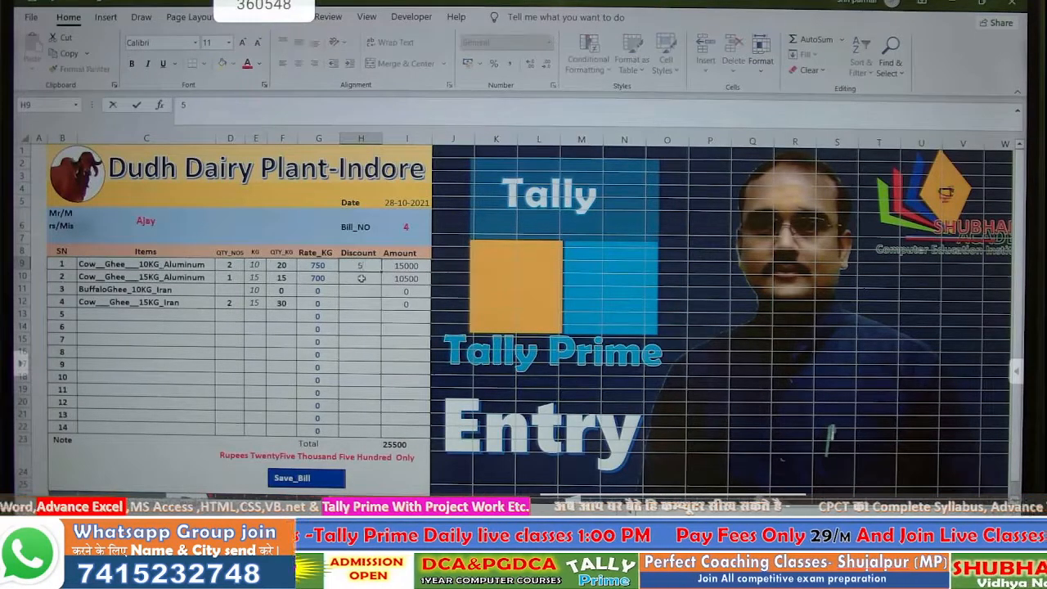
pyautogui.press('Return')
# - Change I9 to =IFERROR(G9*F9-H9,"") so the discount is subtracted, giving 14950
pyautogui.click(404, 266)
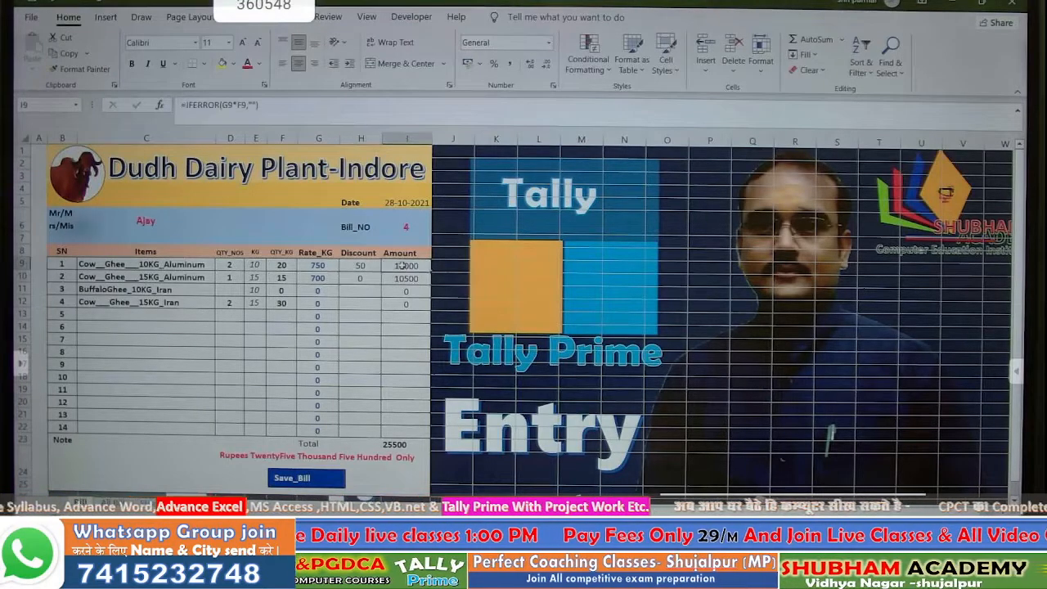
pyautogui.doubleClick(404, 266)
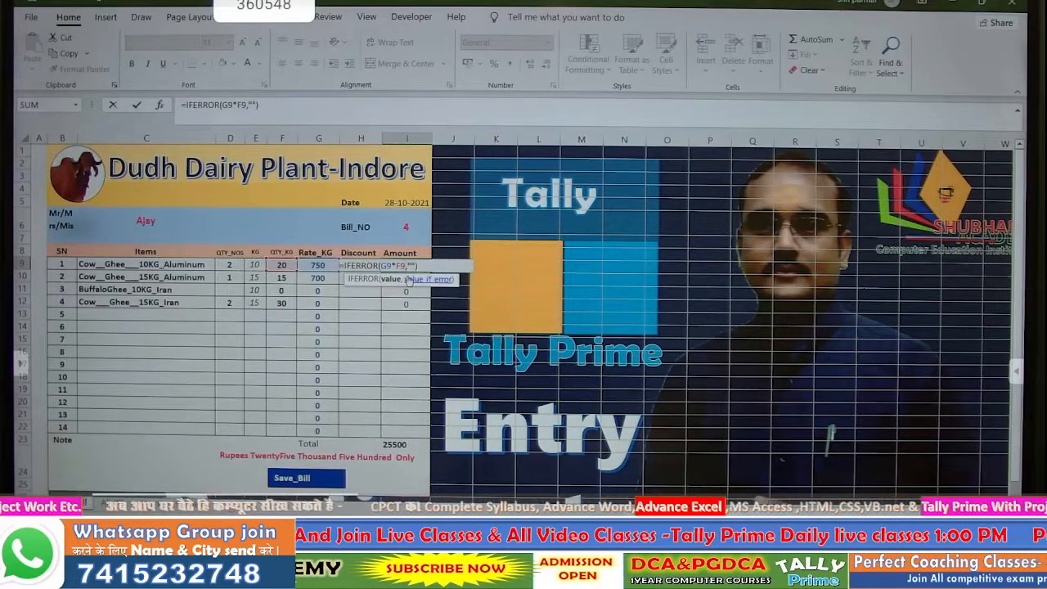
pyautogui.write(')-')
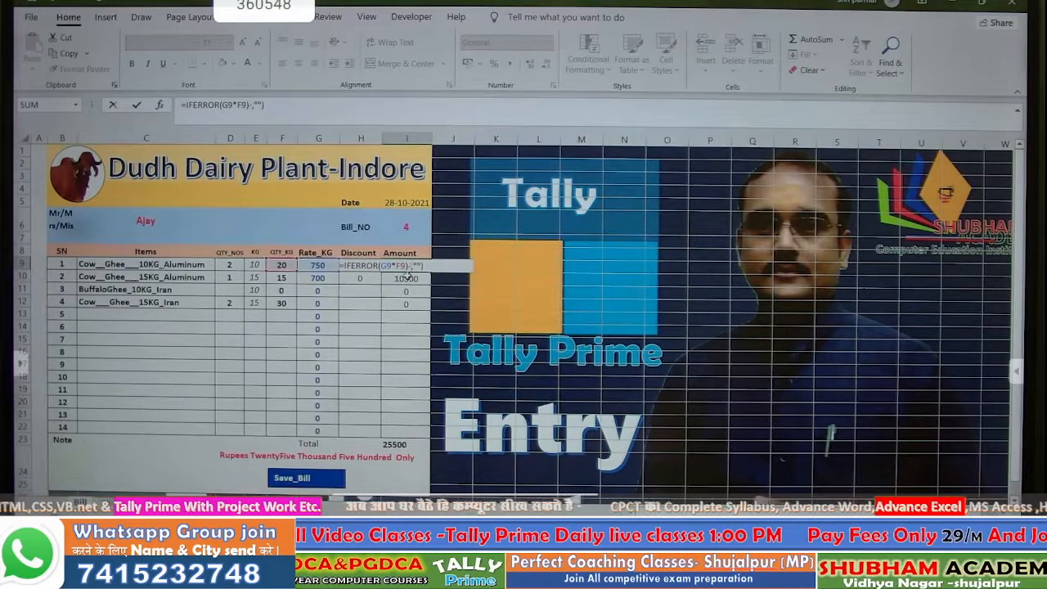
pyautogui.click(361, 278)
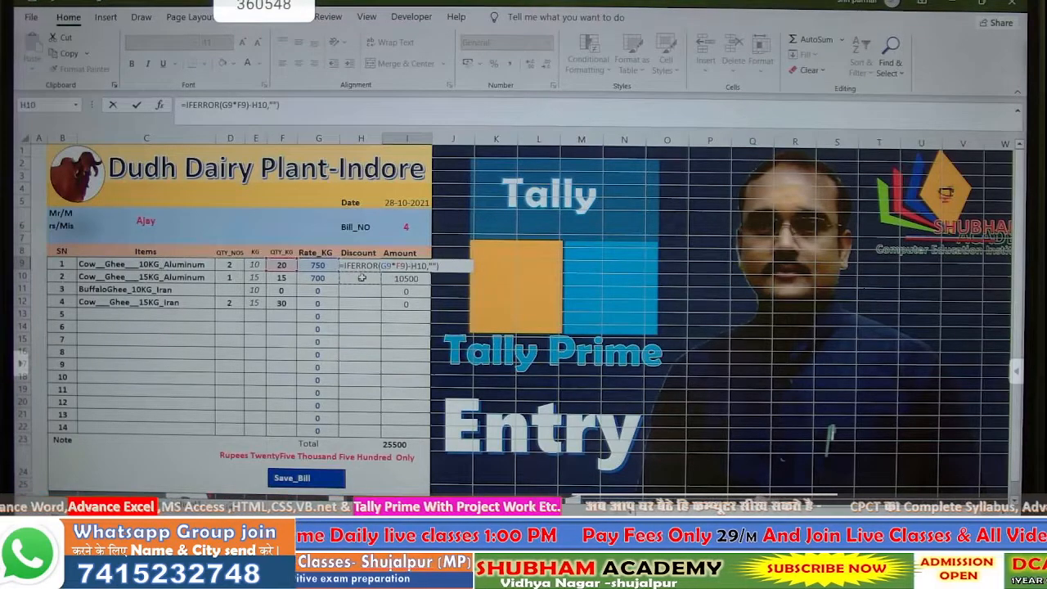
pyautogui.press('Up')
pyautogui.press('Return')
pyautogui.press('Return')
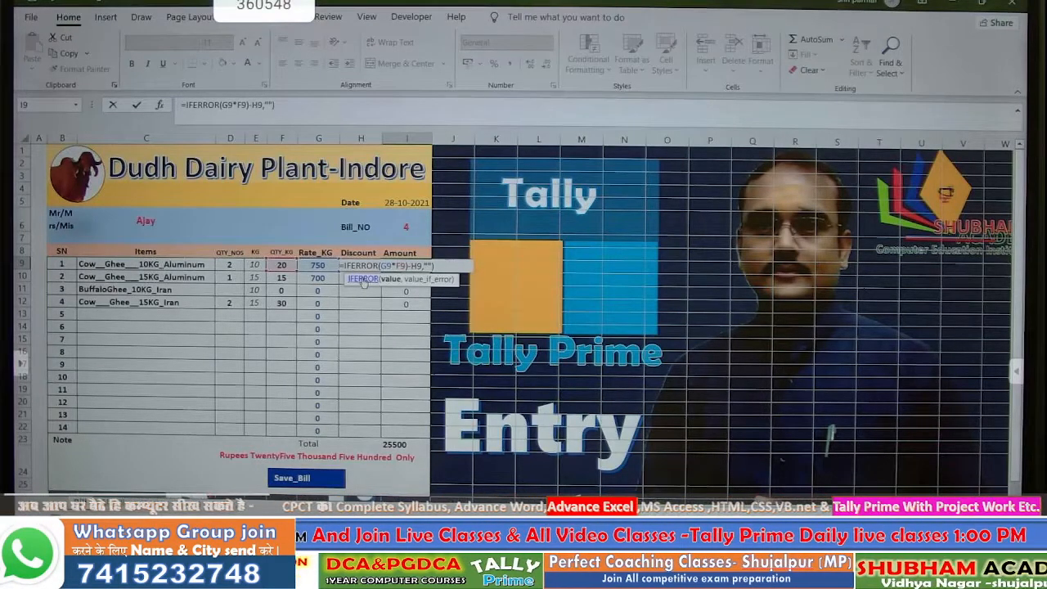
pyautogui.press('Return')
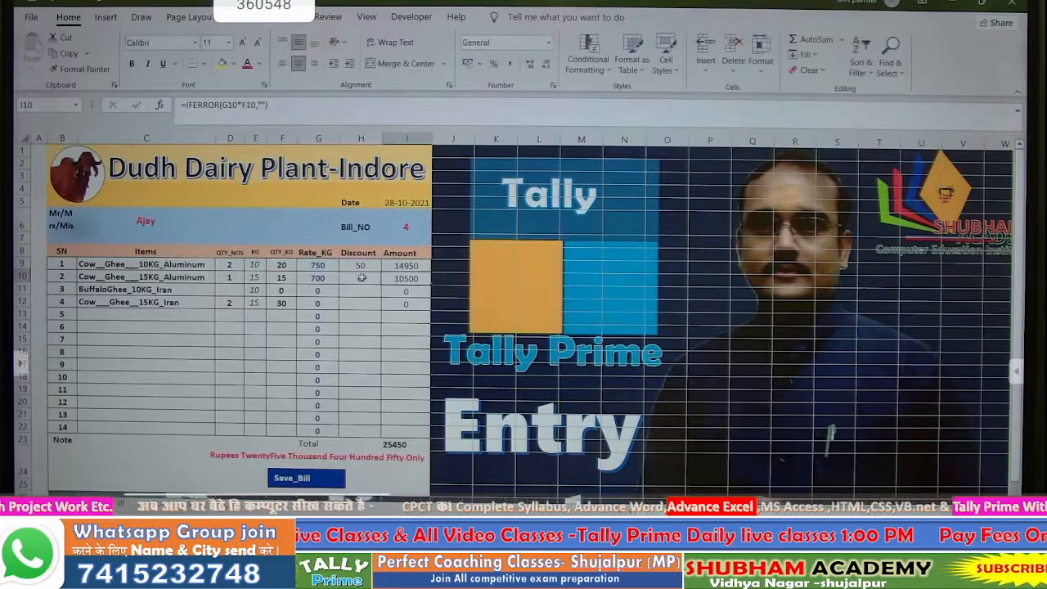
pyautogui.click(406, 265)
# - Copy the discount formula down to I22 and set BuffaloGhee_10KG_Iran's quantity in D11 to 1
pyautogui.moveTo(429, 272); pyautogui.dragTo(426, 432)
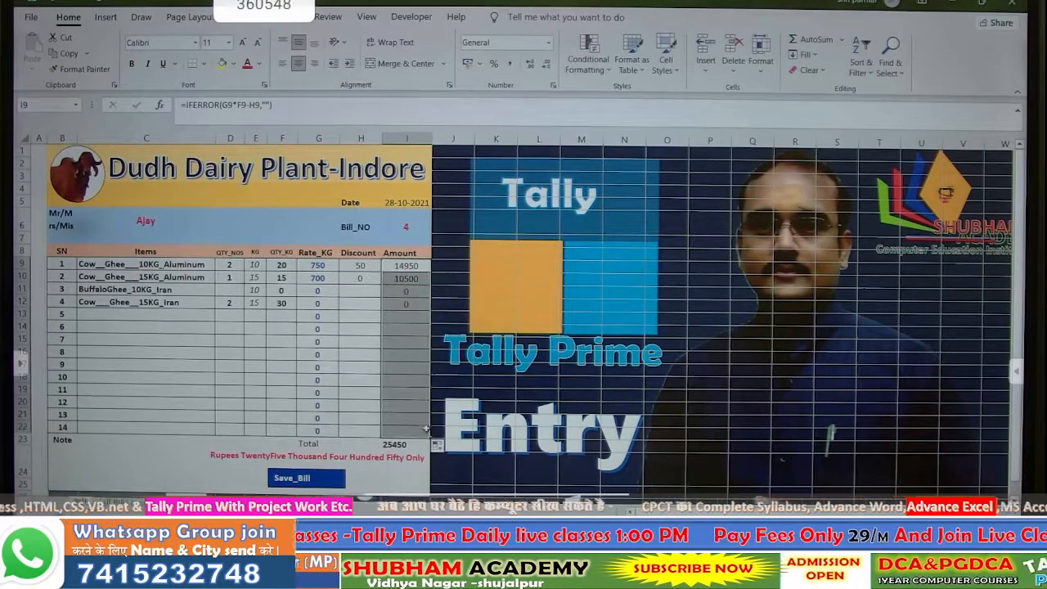
pyautogui.click(399, 352)
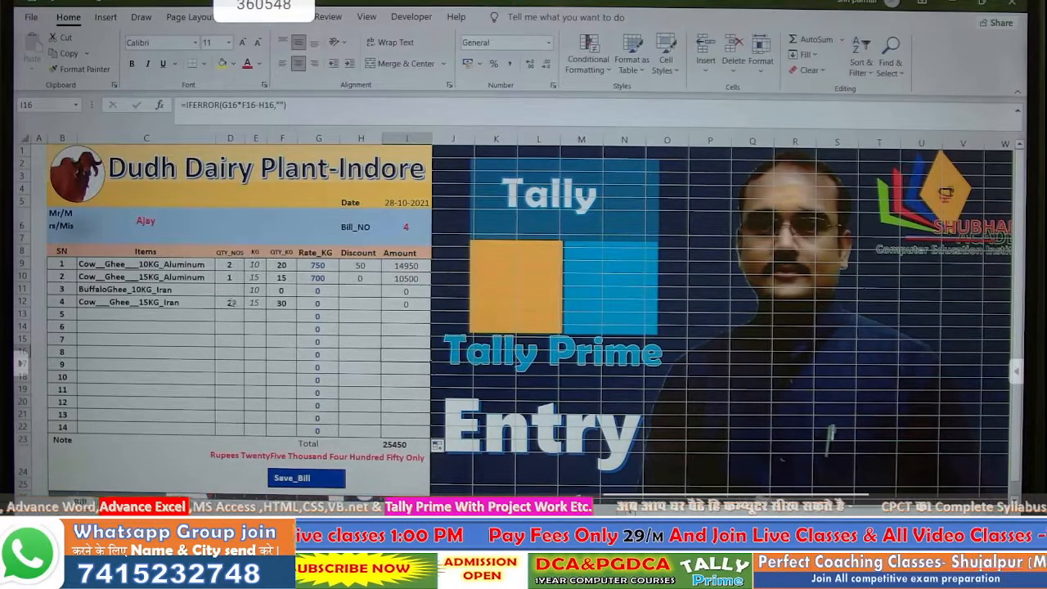
pyautogui.click(235, 291)
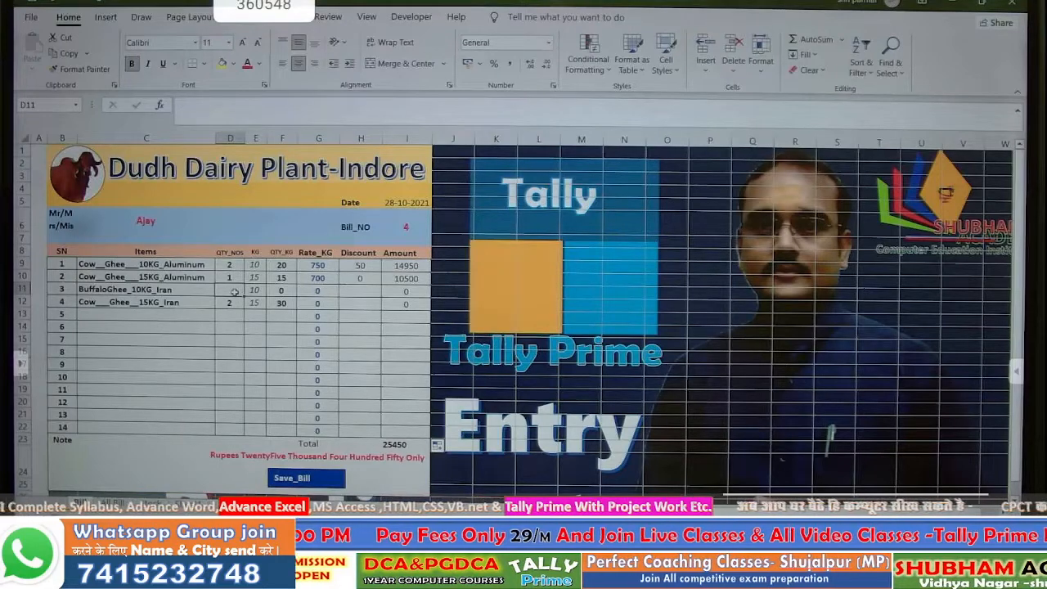
pyautogui.write('1')
pyautogui.press('Return')
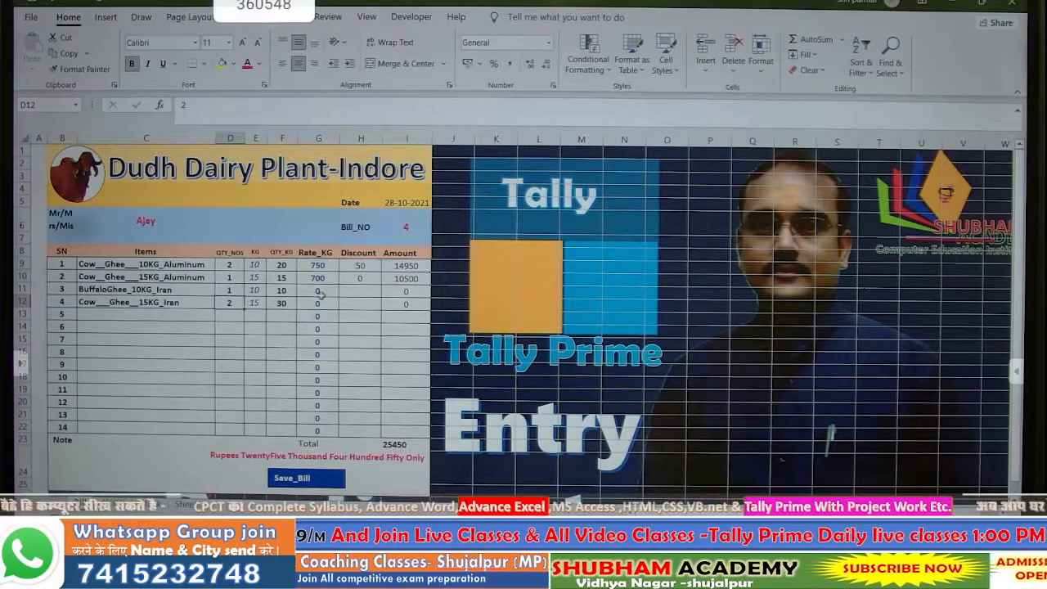
pyautogui.click(176, 289)
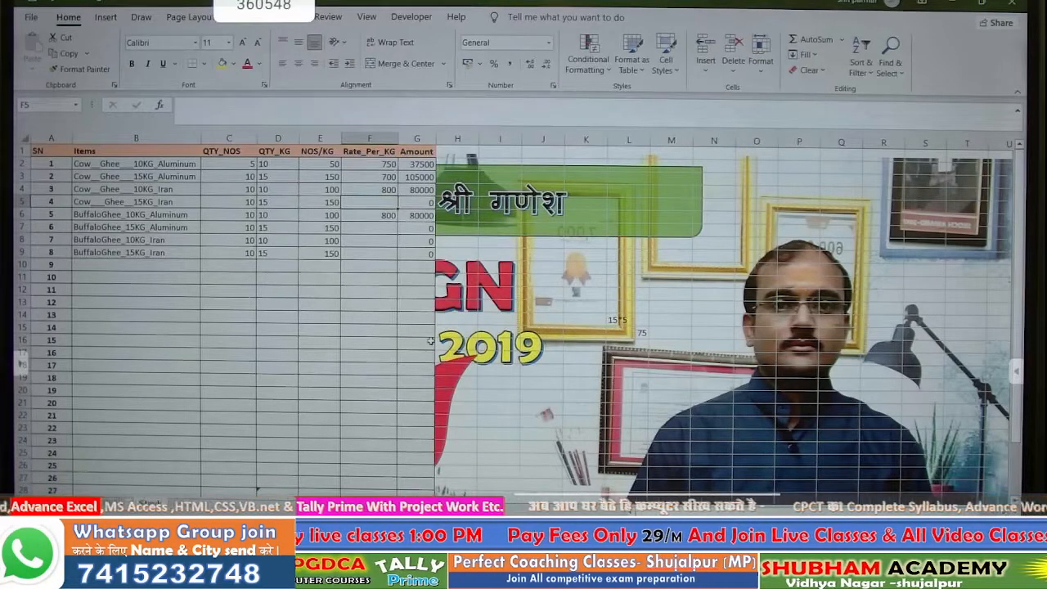
# - On the stock sheet, set the fourth item's rate to 790 and the next item's to 795
pyautogui.write('775')
pyautogui.press('Return')
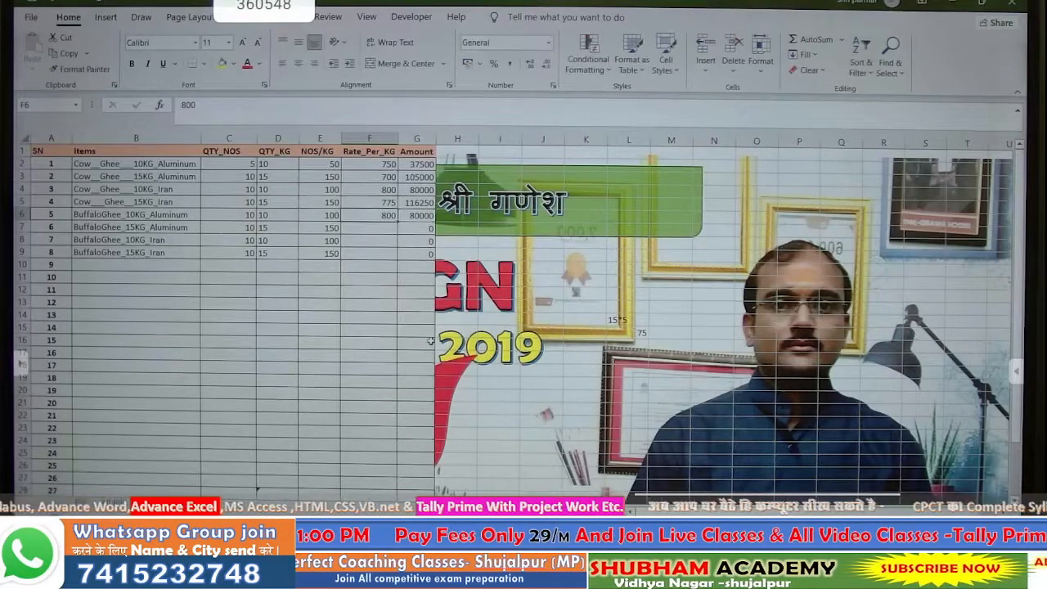
pyautogui.press('Up')
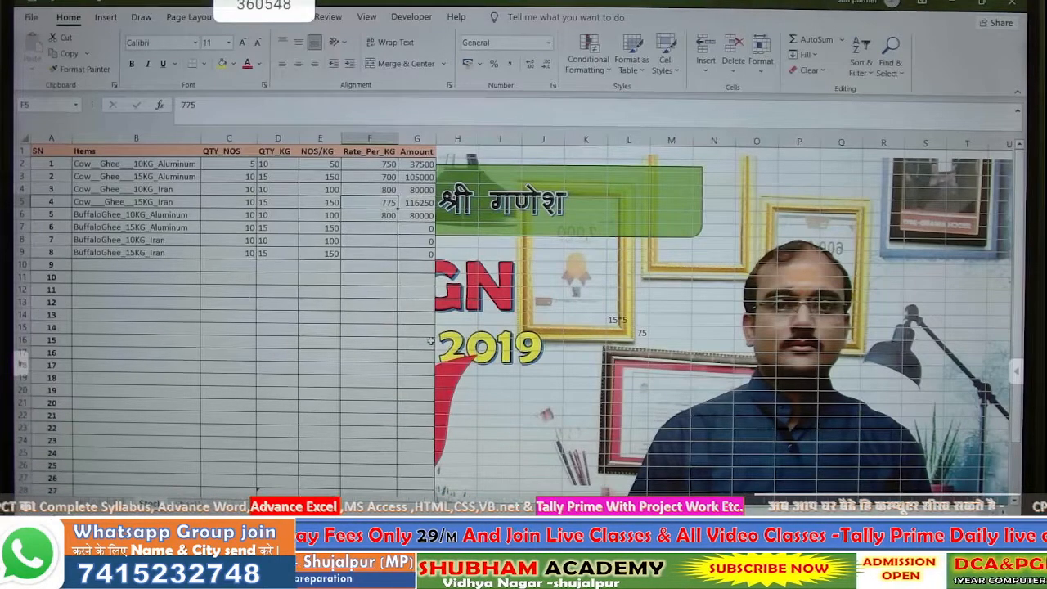
pyautogui.write('790')
pyautogui.press('Return')
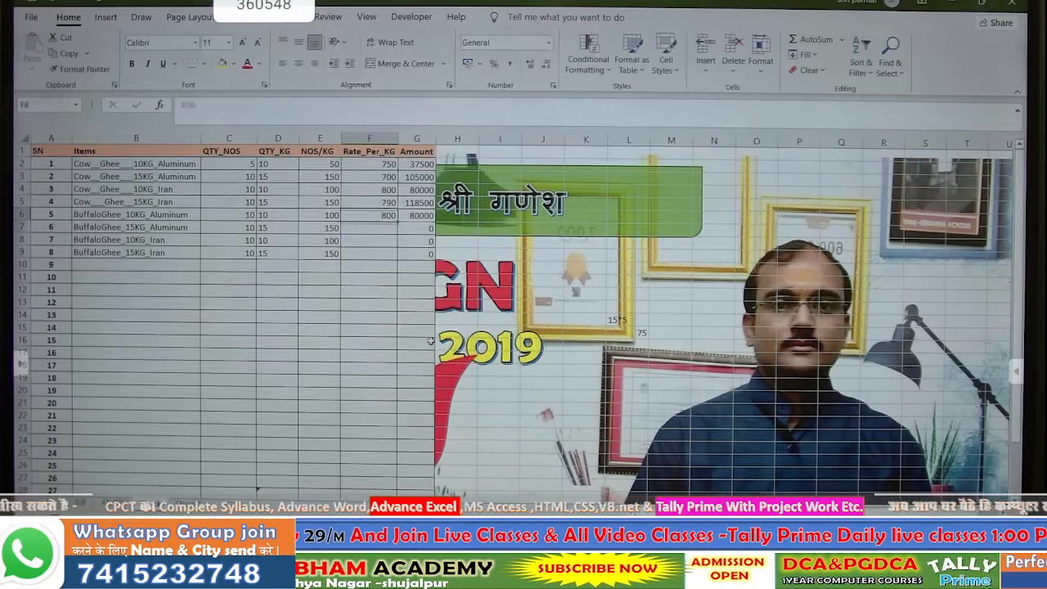
pyautogui.press('Down')
pyautogui.write('7')
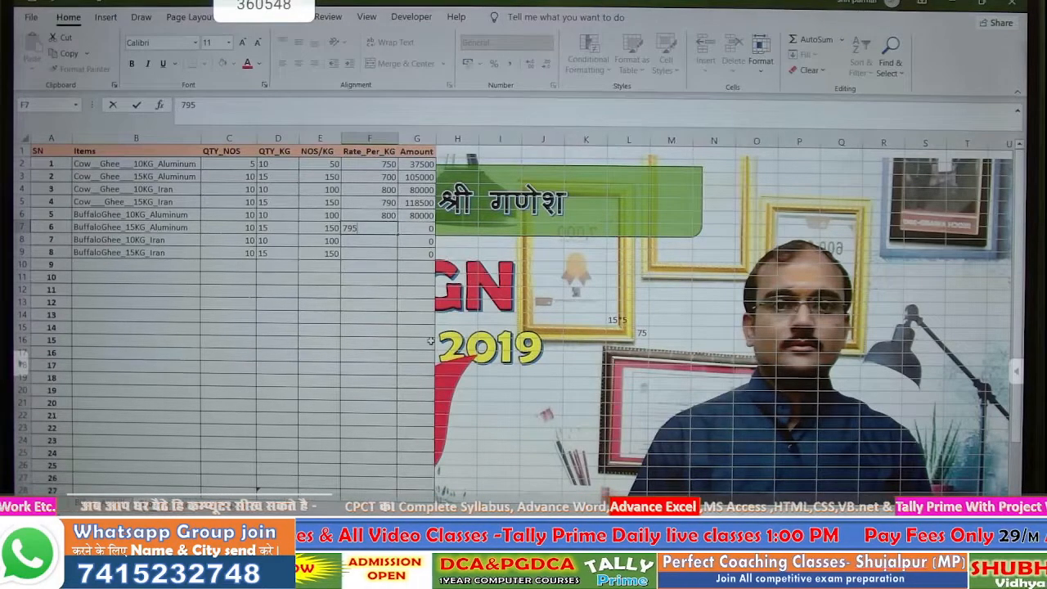
pyautogui.press('Return')
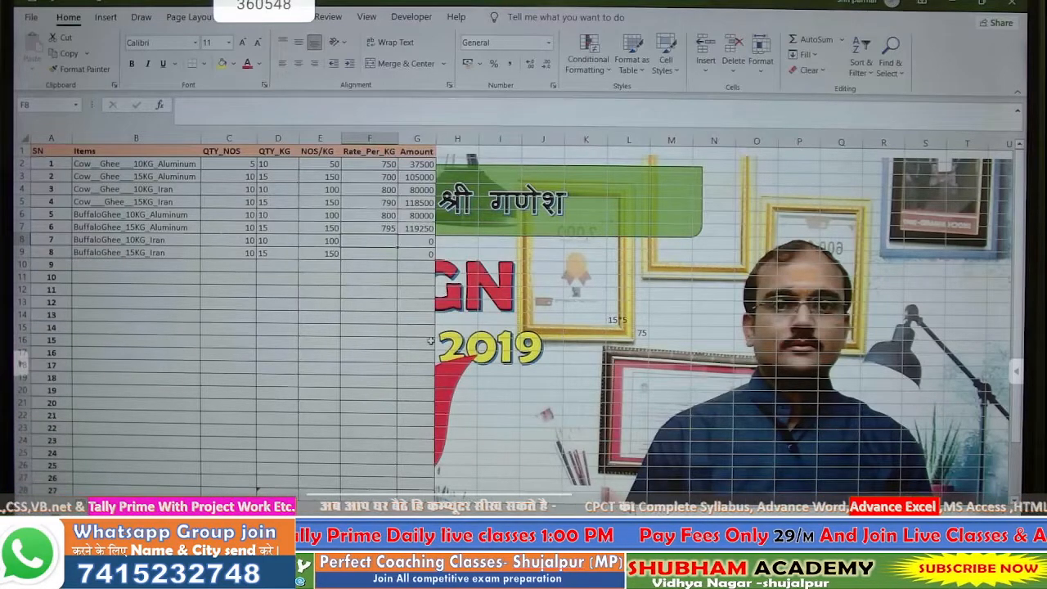
# - Enter rates 825 for BuffaloGhee_10KG_Iran and 850 for BuffaloGhee_15KG_Iran
pyautogui.write('825')
pyautogui.press('Return')
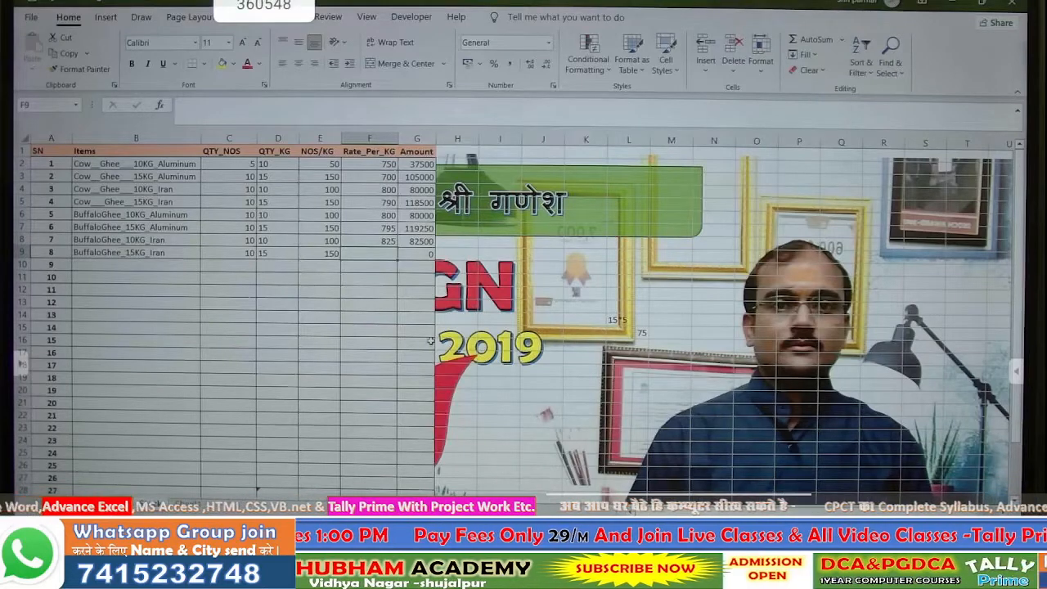
pyautogui.write('850')
pyautogui.press('Return')
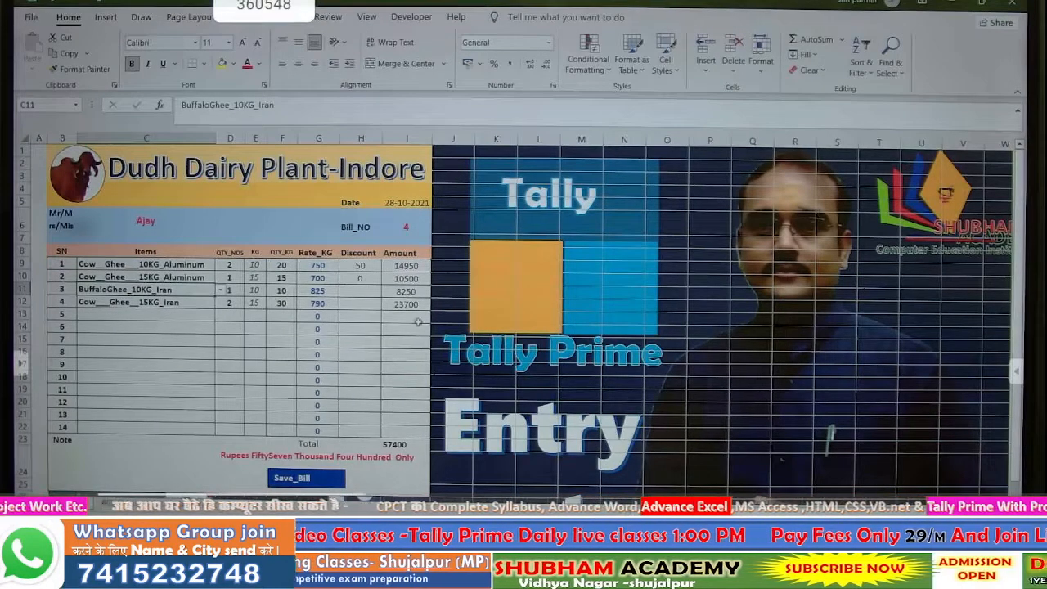
# - Untick Locked in Format Cells protection for Discount cells H9:H22
pyautogui.click(396, 340)
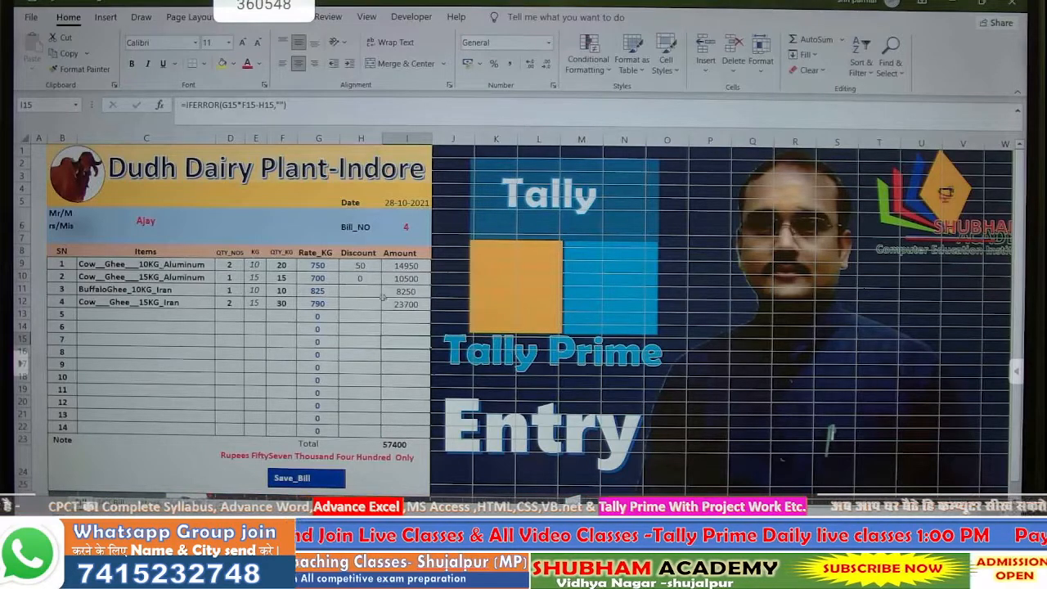
pyautogui.moveTo(350, 268); pyautogui.dragTo(348, 430)
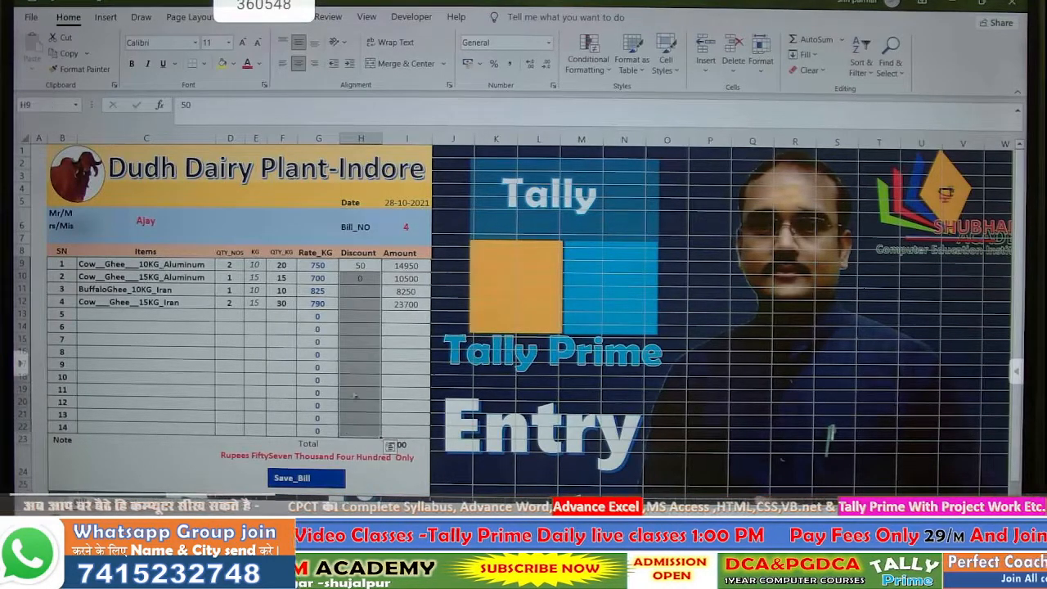
pyautogui.rightClick(360, 382)
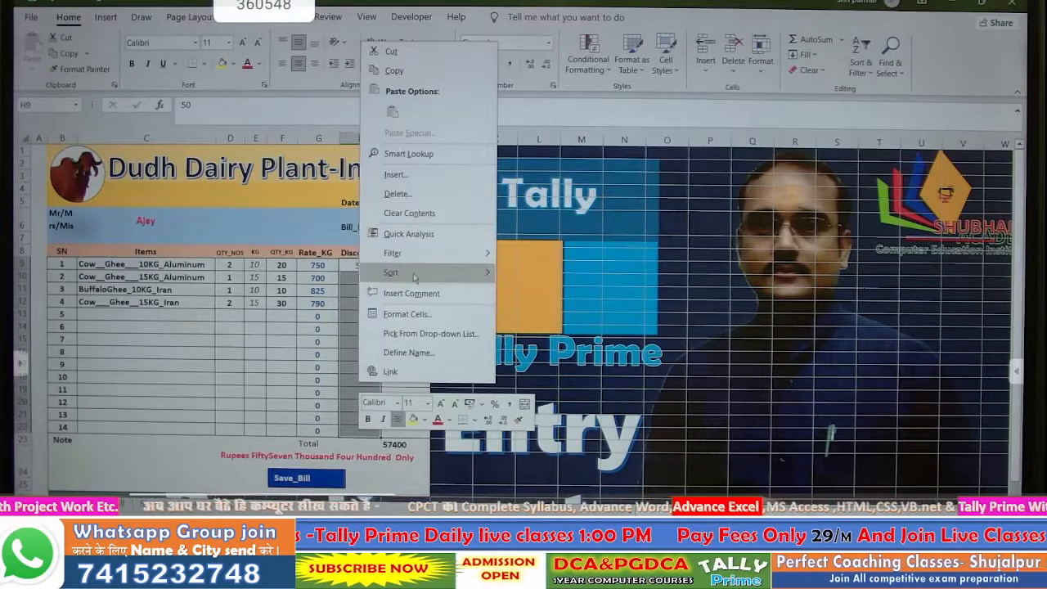
pyautogui.click(449, 319)
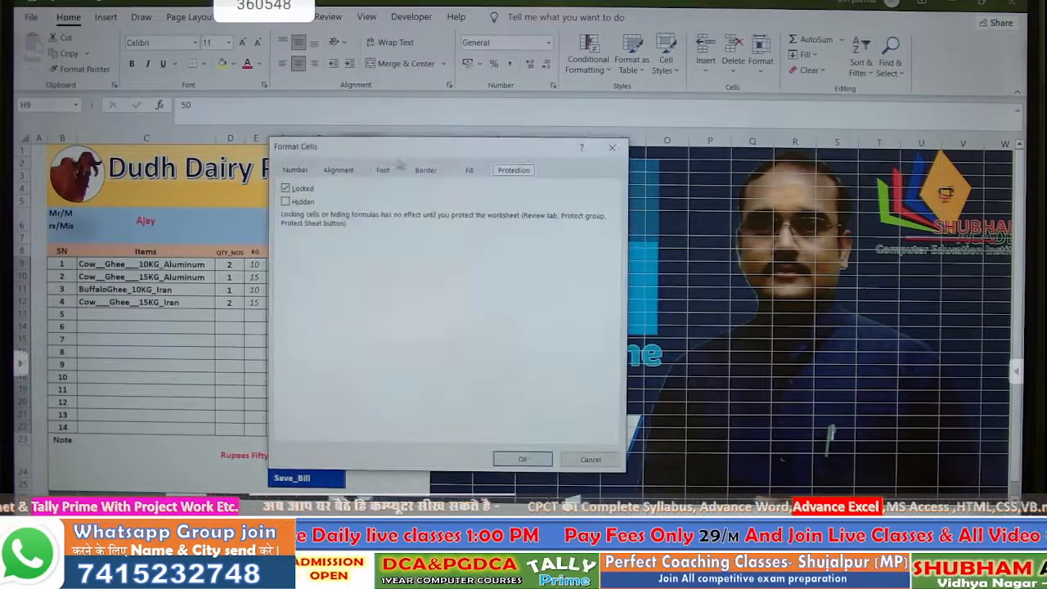
pyautogui.click(299, 189)
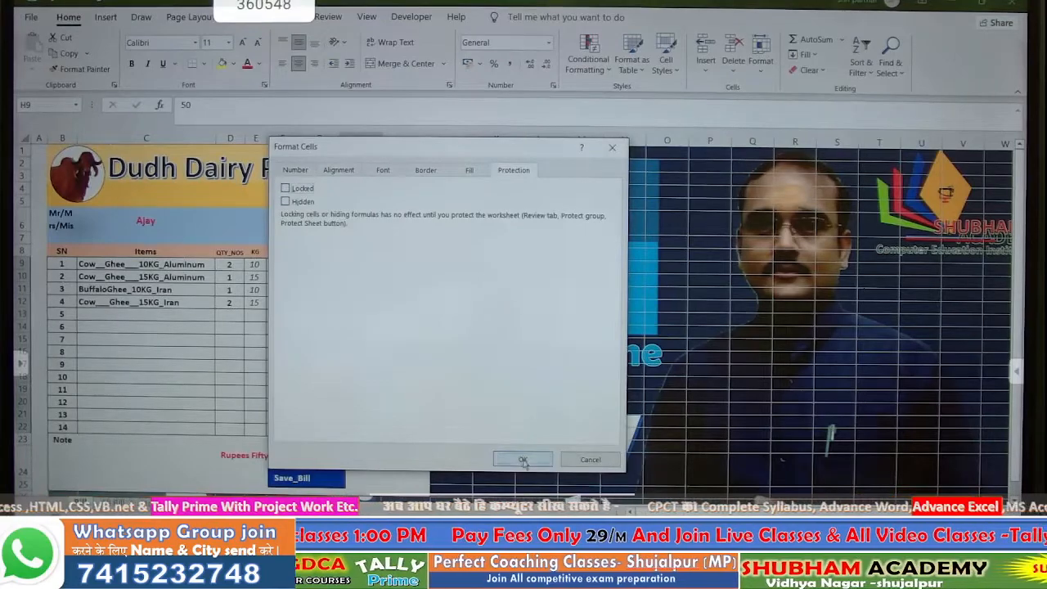
pyautogui.click(523, 459)
pyautogui.moveTo(407, 265); pyautogui.dragTo(409, 427)
# - Tick Hidden in Format Cells protection for Amount cells I9:I22
pyautogui.rightClick(411, 425)
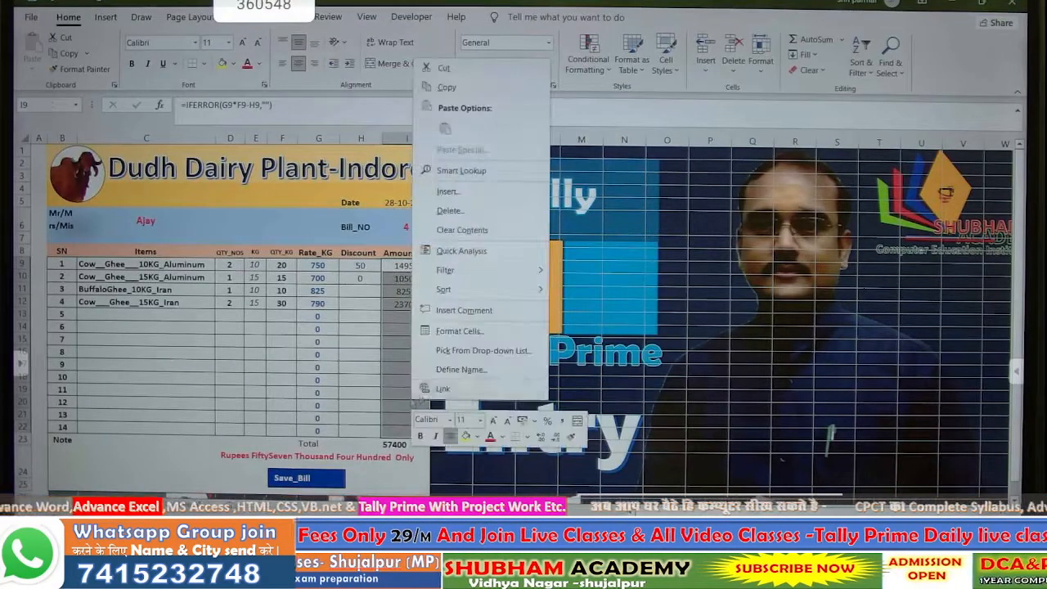
pyautogui.click(458, 331)
pyautogui.click(319, 222)
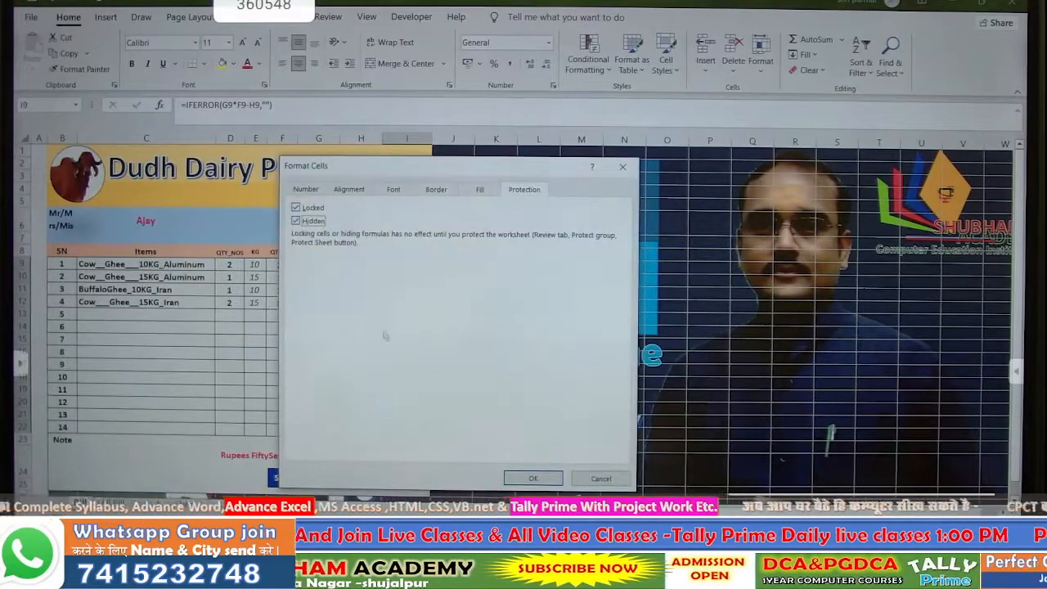
pyautogui.click(512, 486)
pyautogui.click(291, 330)
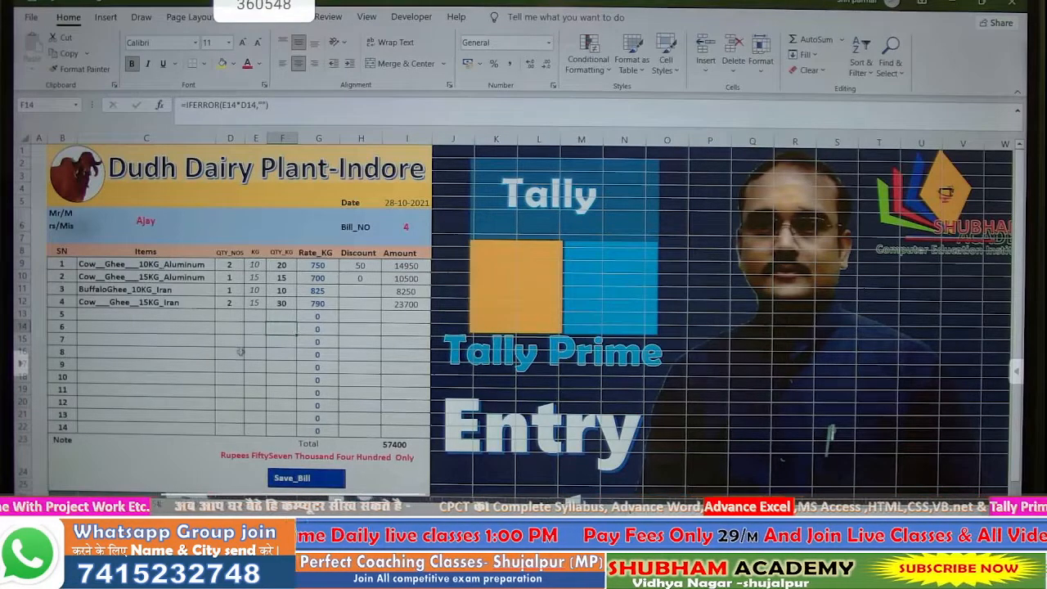
pyautogui.scroll(-3, 245, 350)
pyautogui.scroll(3, 245, 350)
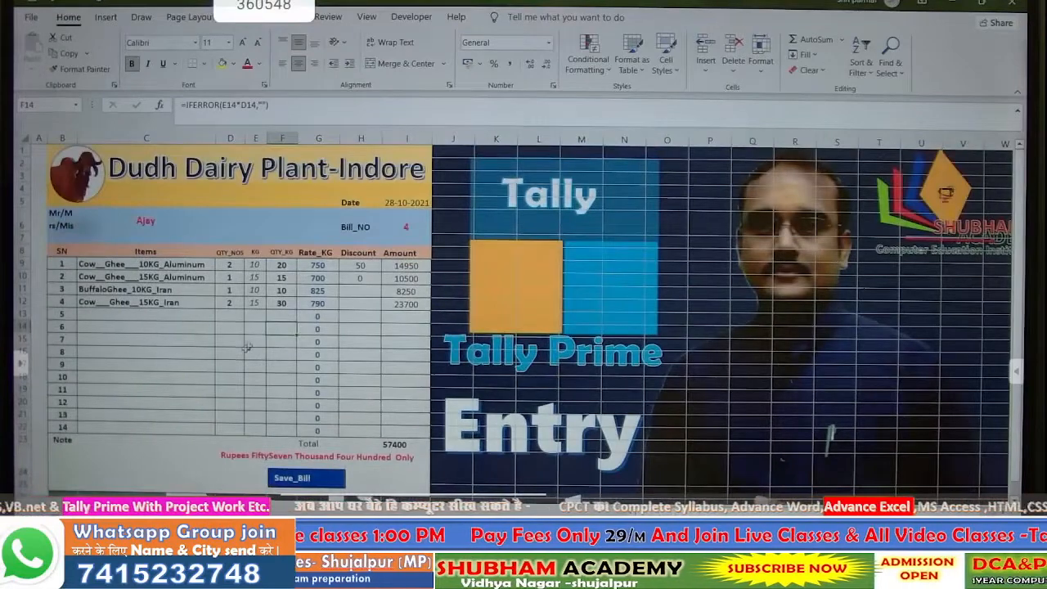
pyautogui.click(463, 293)
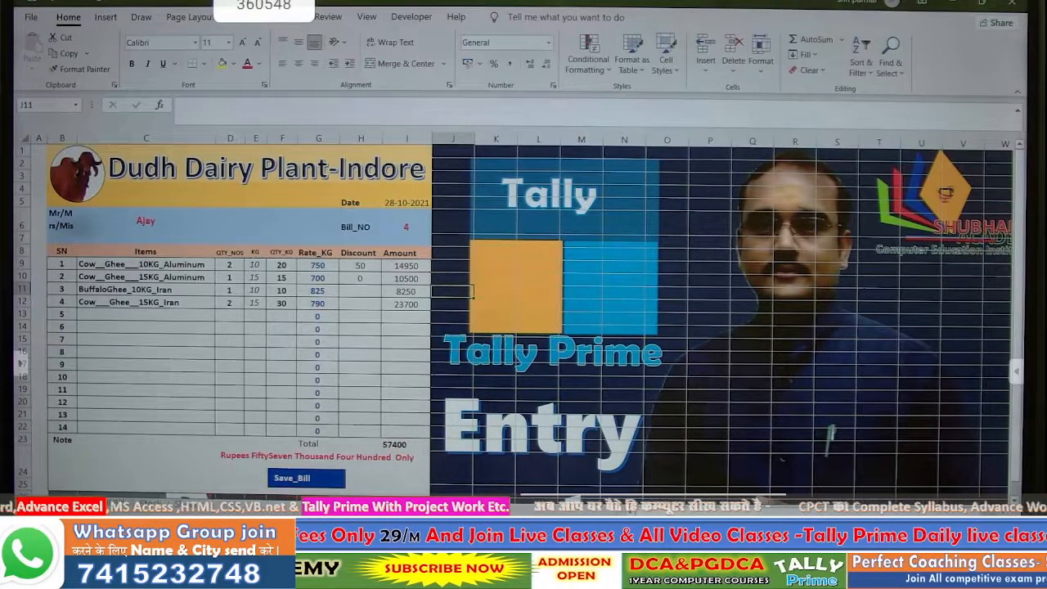
# - Delete every saved bill row from A3 down on the records sheet, then go back to the bill
pyautogui.hotkey('ctrl', 'pagedown')
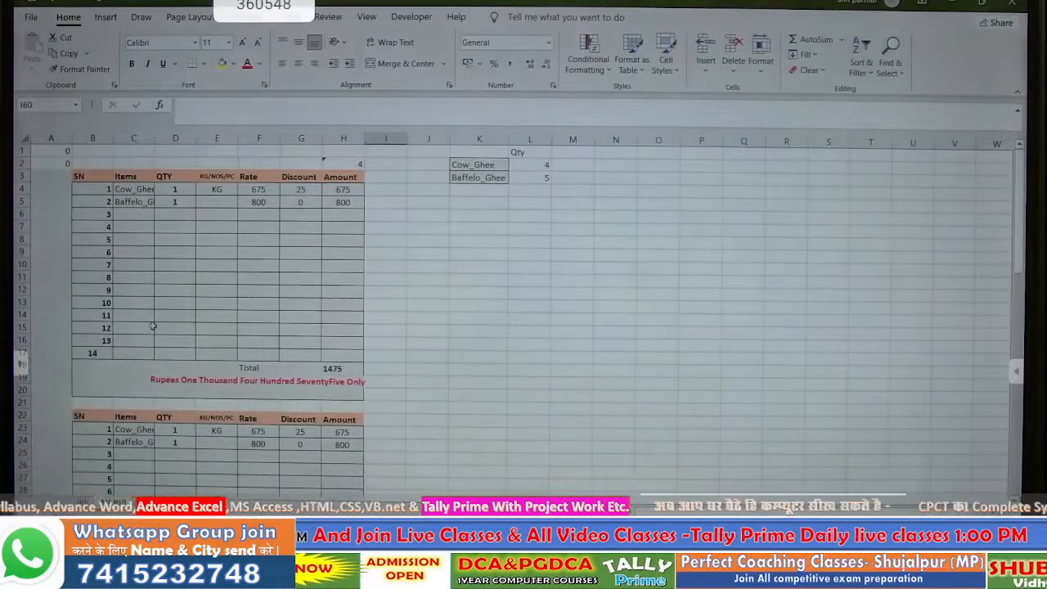
pyautogui.click(42, 136)
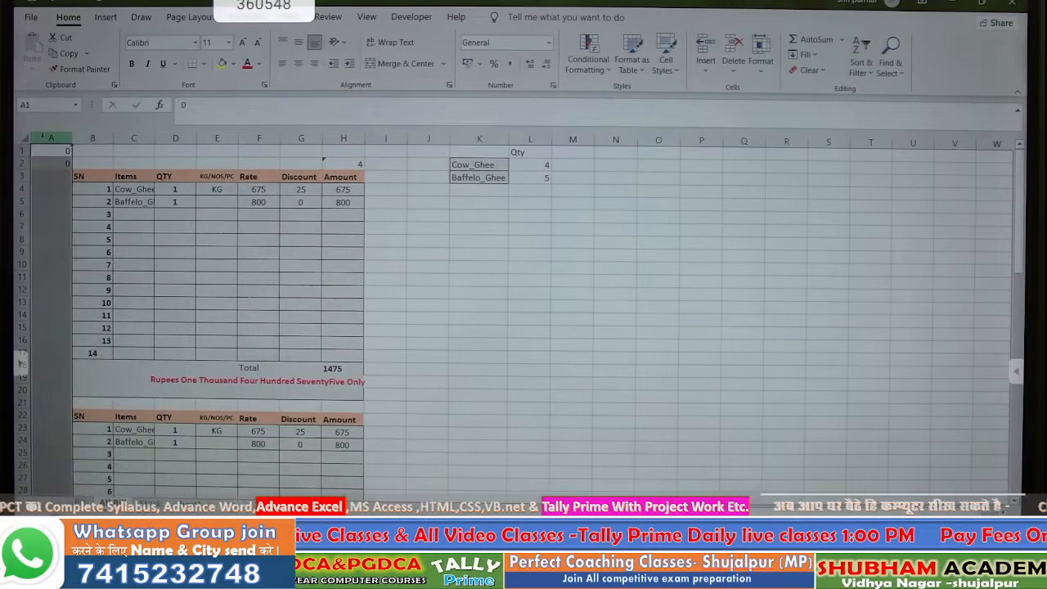
pyautogui.click(97, 164)
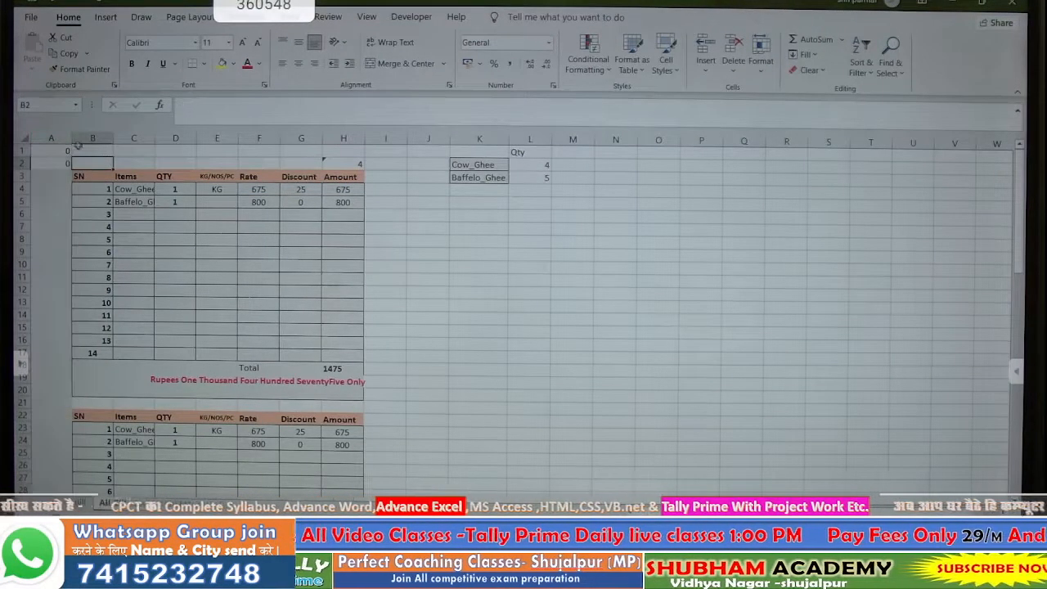
pyautogui.moveTo(61, 175); pyautogui.dragTo(347, 189)
pyautogui.scroll(-15, 347, 189)
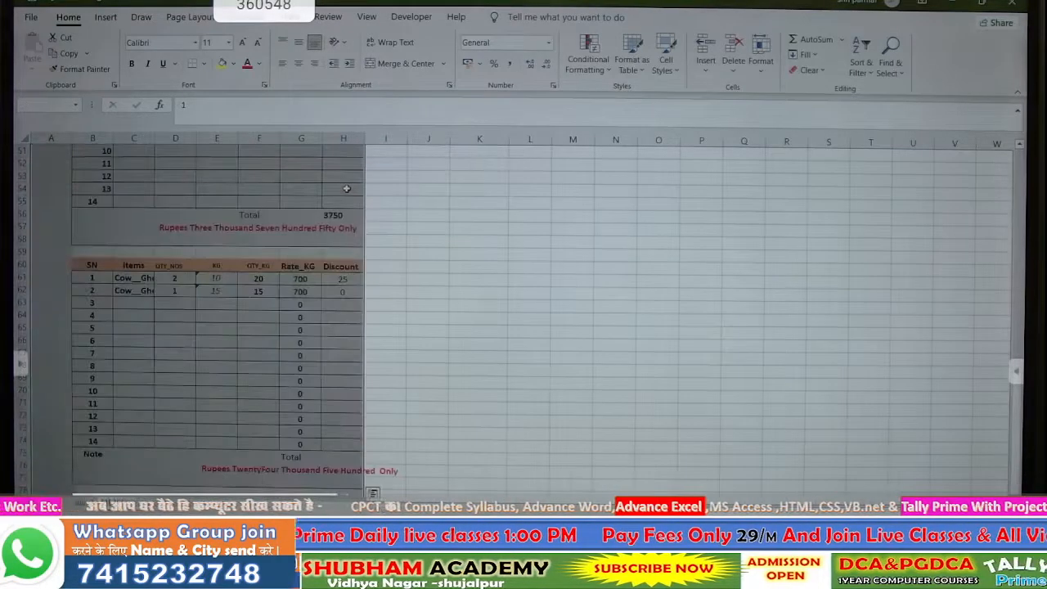
pyautogui.hotkey('ctrl', 'shift', 'Down')
pyautogui.hotkey('ctrl', 'BackSpace')
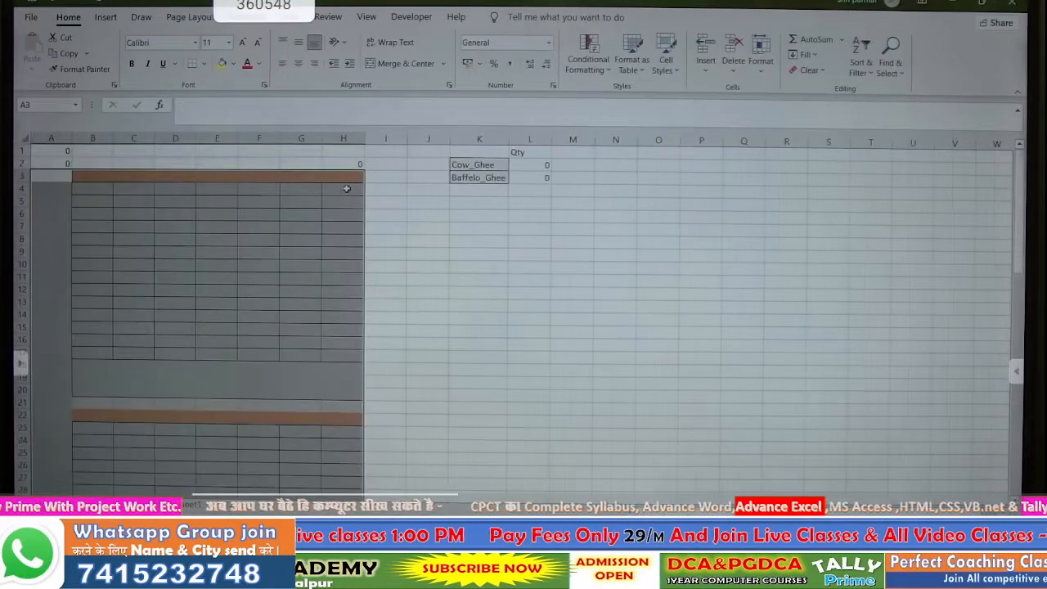
pyautogui.click(402, 214)
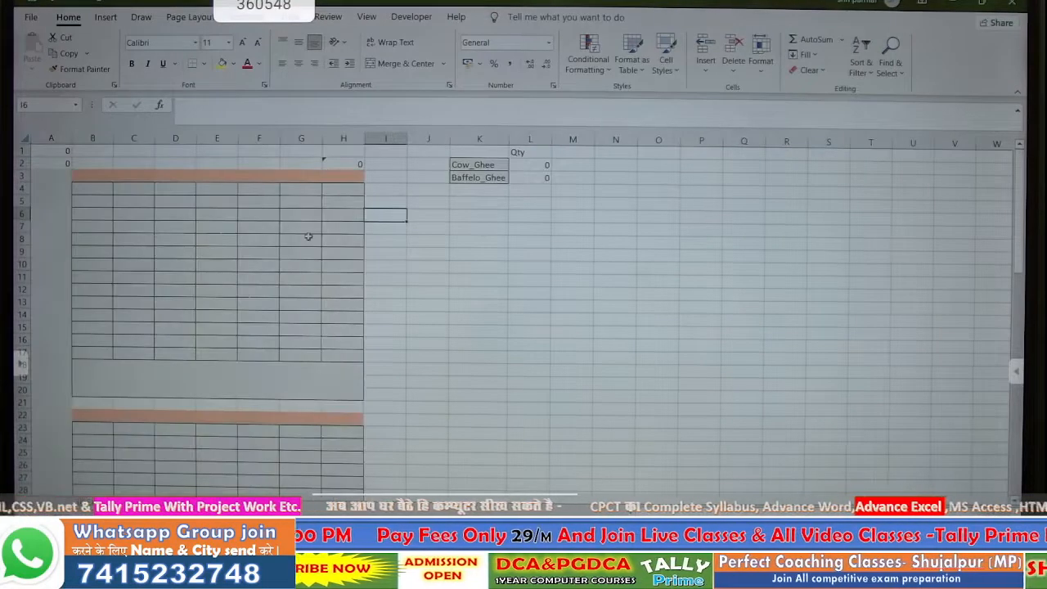
pyautogui.click(419, 280)
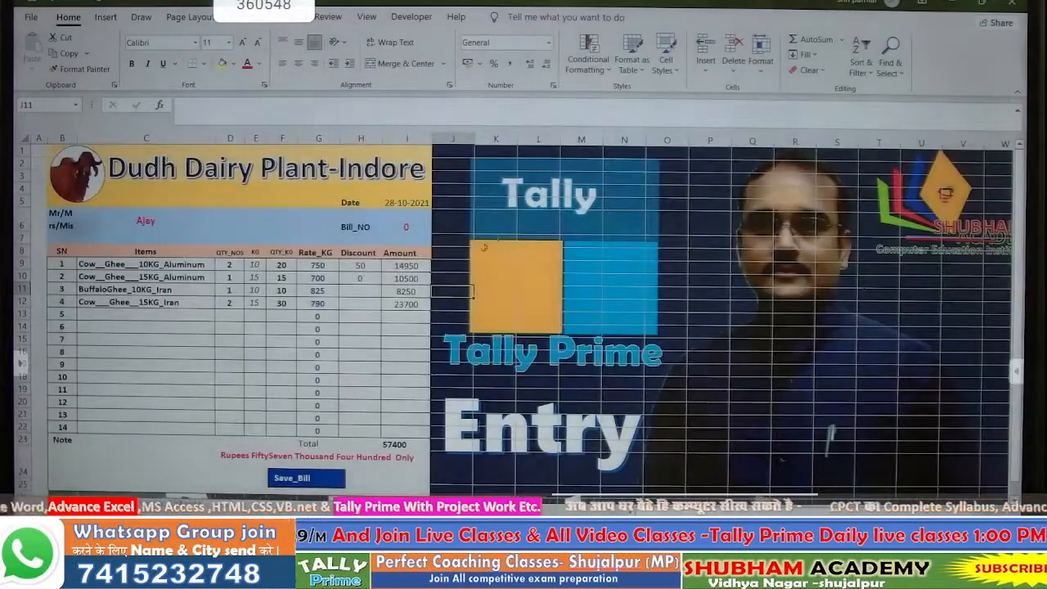
# - Record a new savebill macro in This Workbook, replacing the old one, then select A6 and A8
pyautogui.click(412, 17)
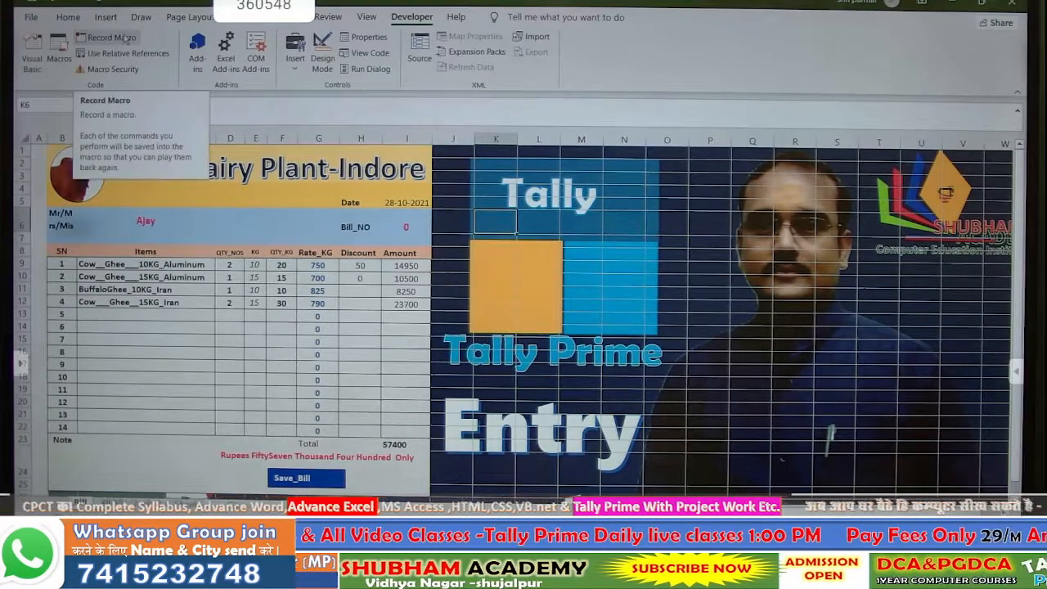
pyautogui.click(125, 39)
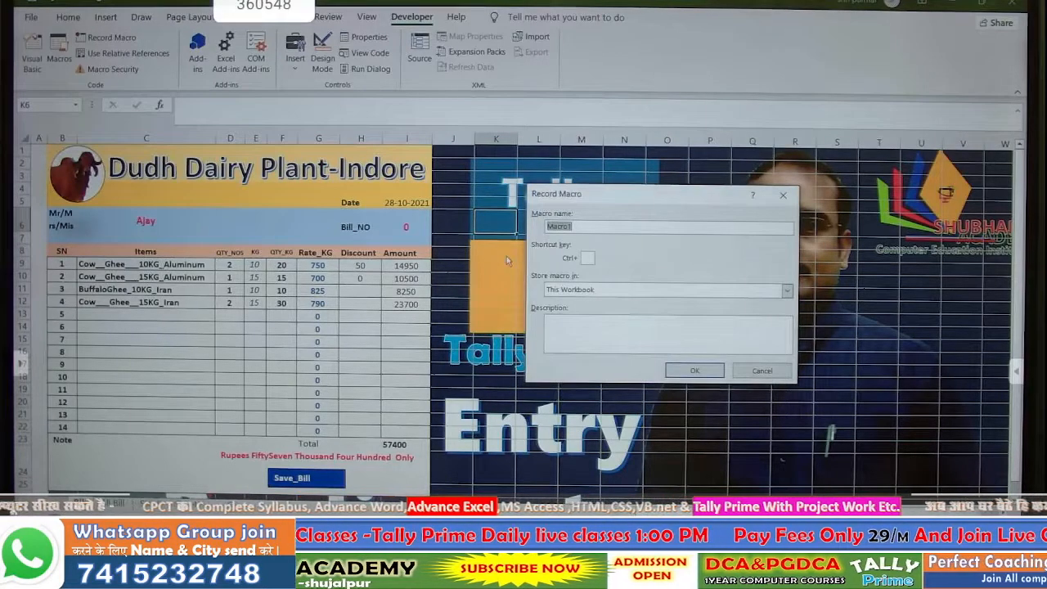
pyautogui.write('save1')
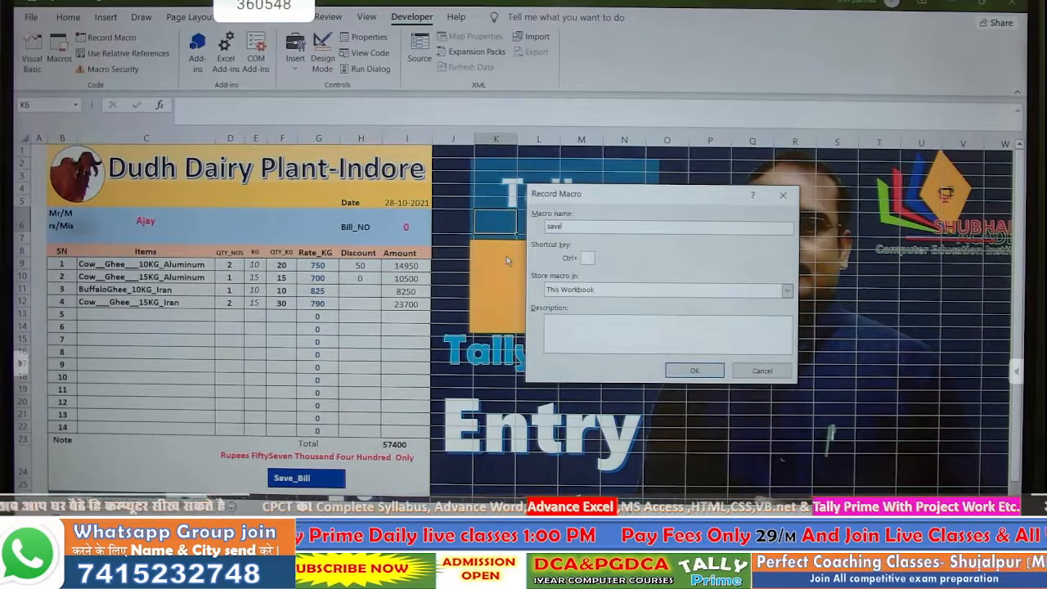
pyautogui.write('bill')
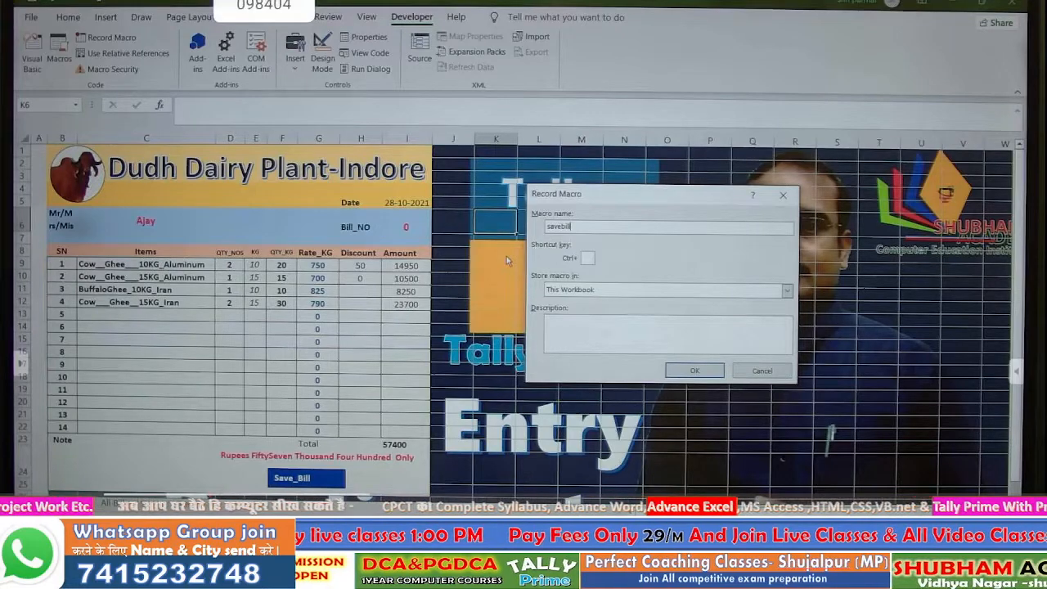
pyautogui.click(677, 375)
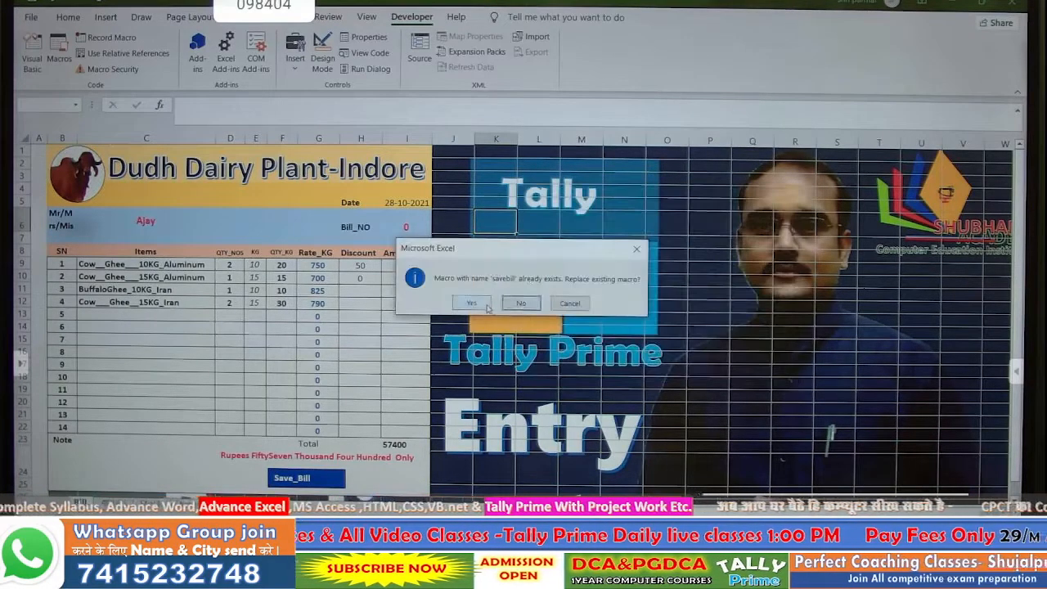
pyautogui.click(500, 303)
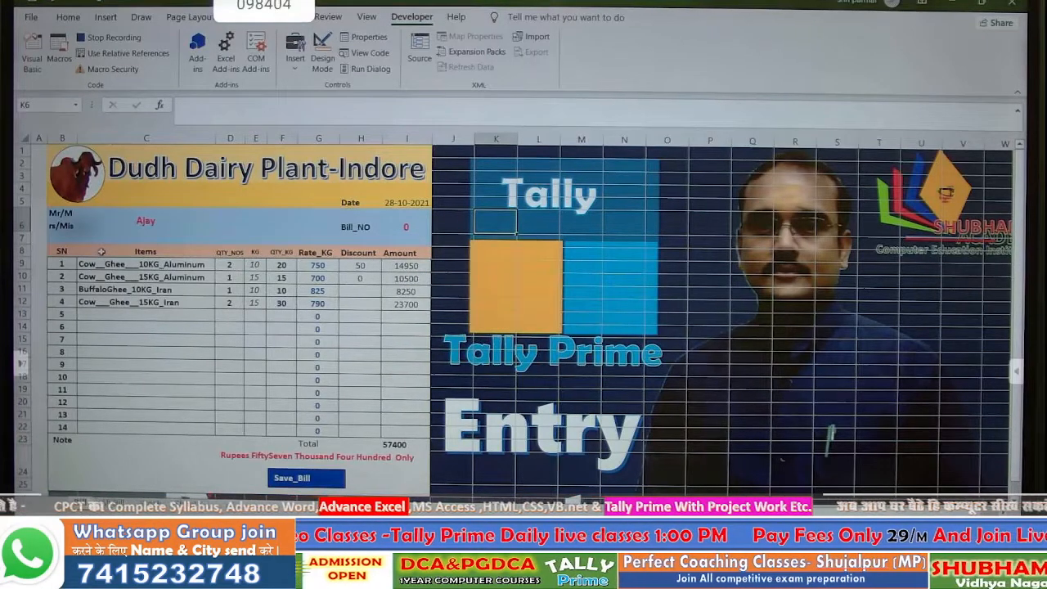
pyautogui.click(39, 213)
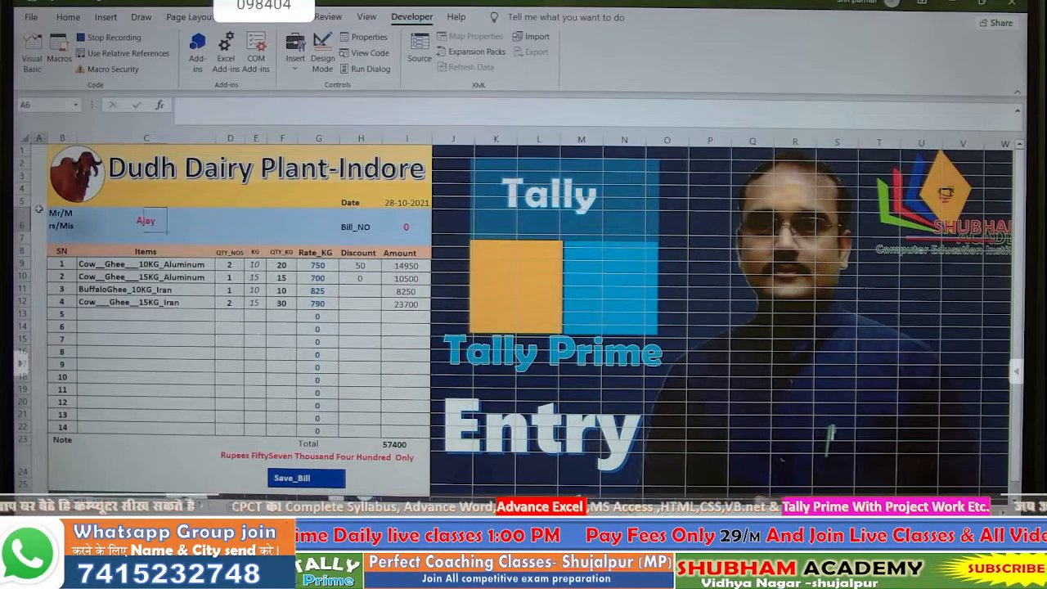
pyautogui.click(38, 251)
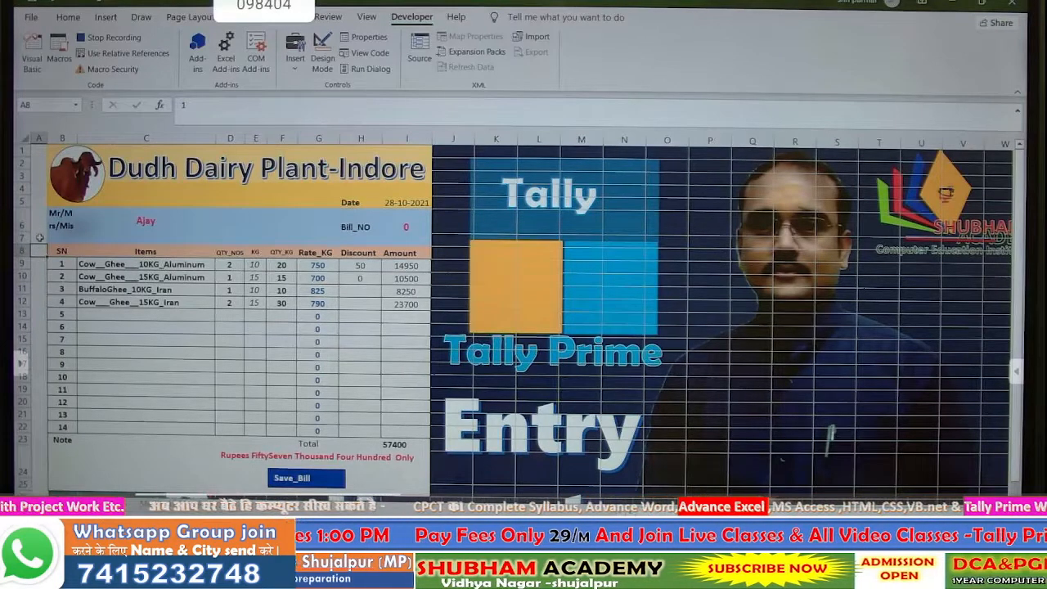
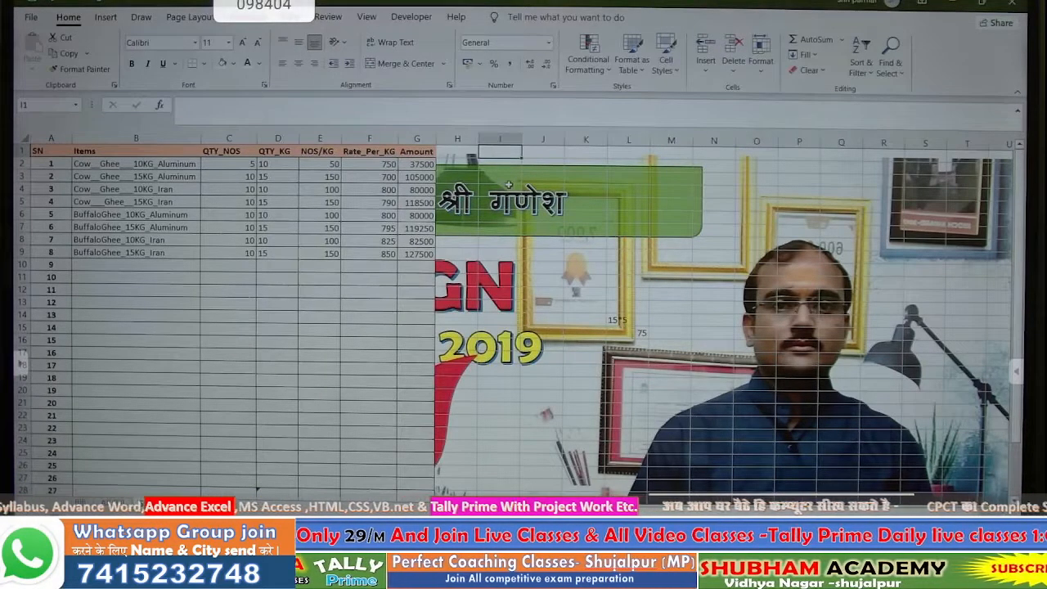
# - Head column I 'After Sale' and autofit the column to its heading
pyautogui.write('After')
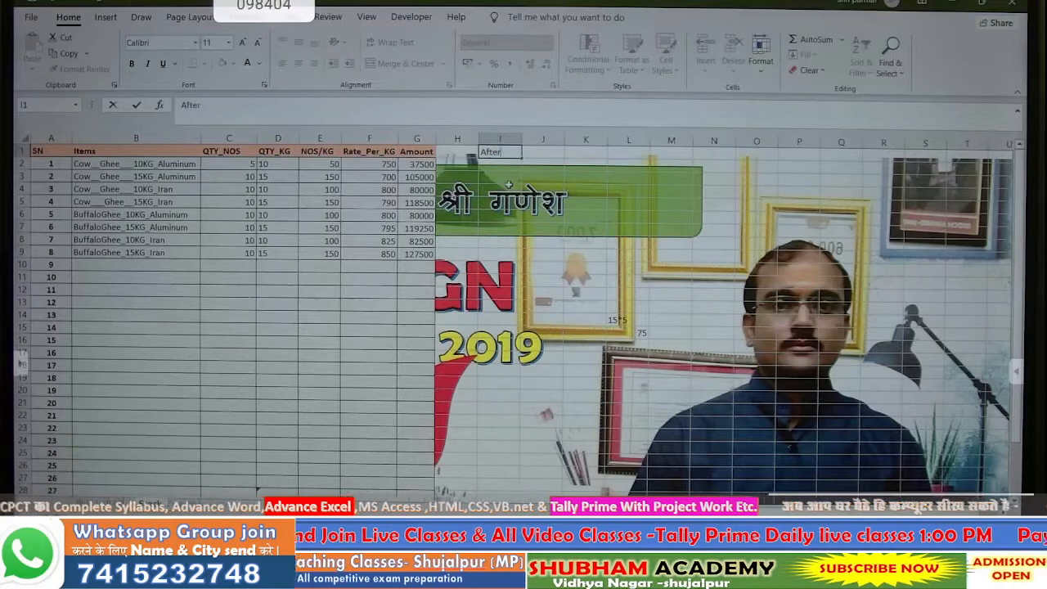
pyautogui.write(' Sale')
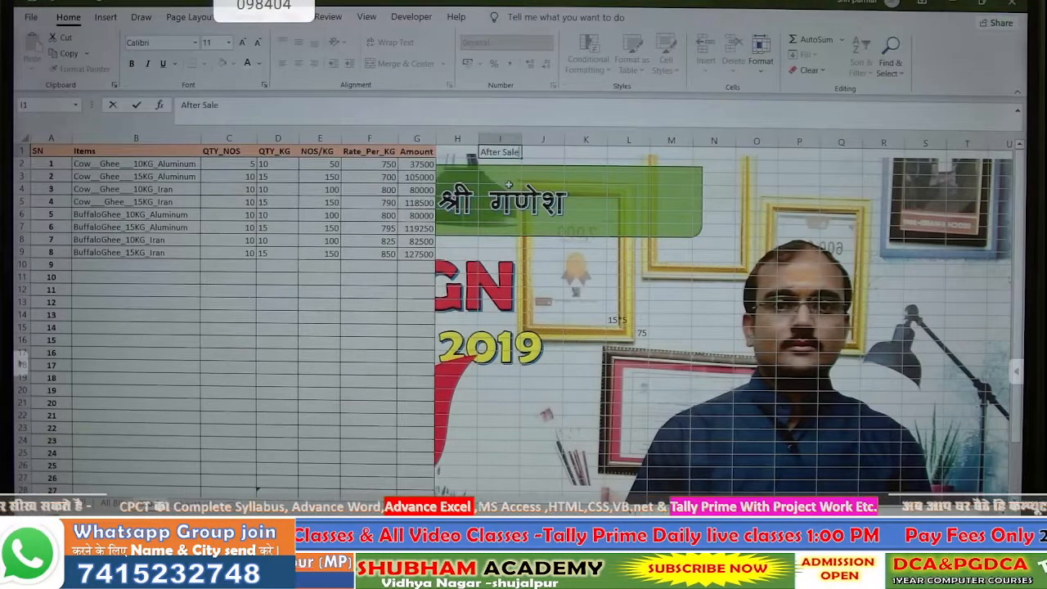
pyautogui.press('Return')
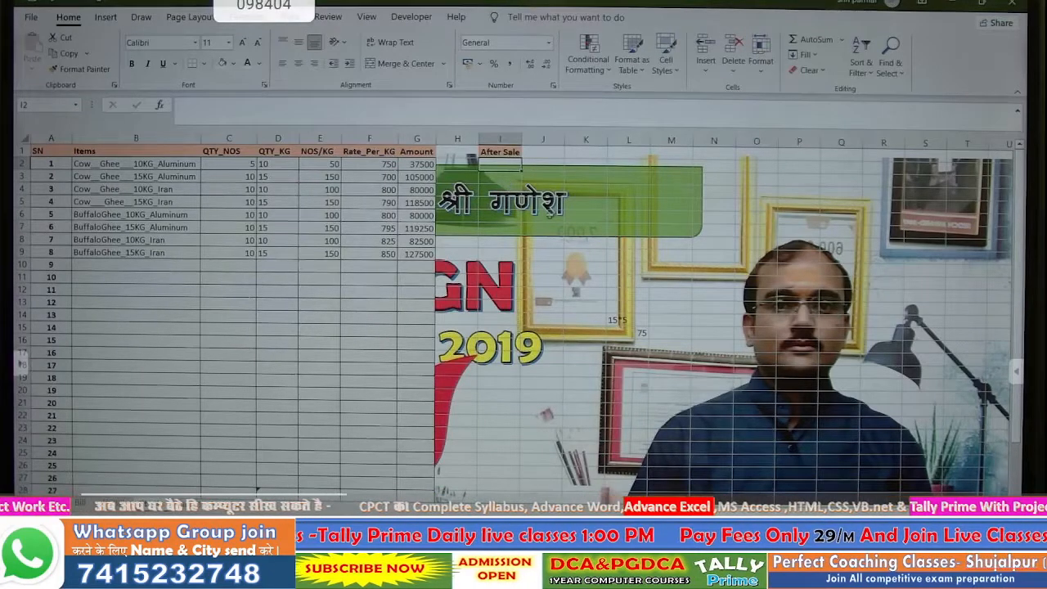
pyautogui.doubleClick(524, 138)
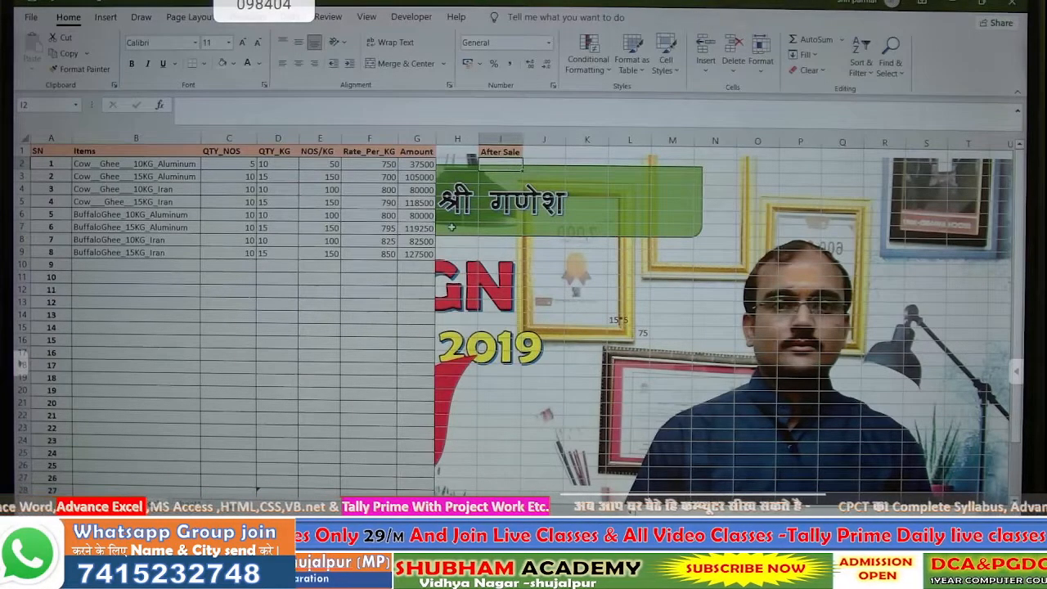
# - Begin a SUMIF formula in I2 and switch to the All Bill sheet for its range
pyautogui.write('=s')
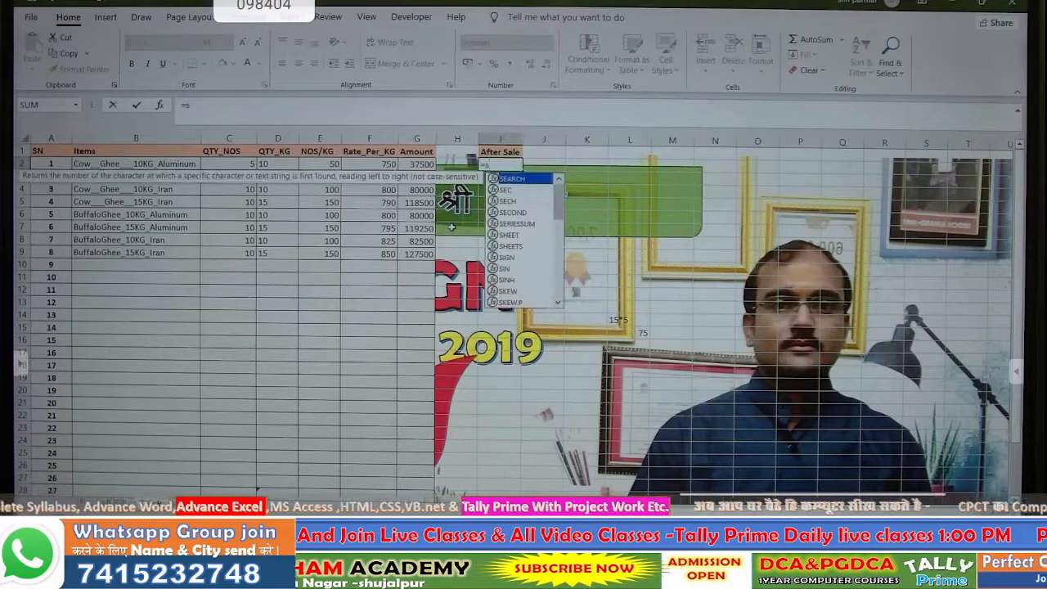
pyautogui.write('um')
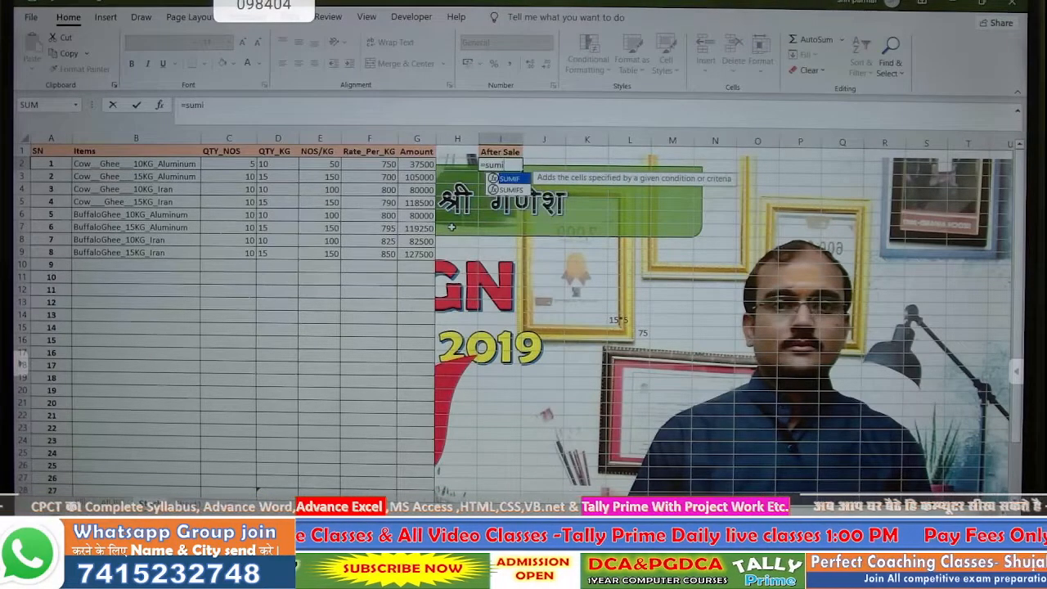
pyautogui.write('i')
pyautogui.press('Tab')
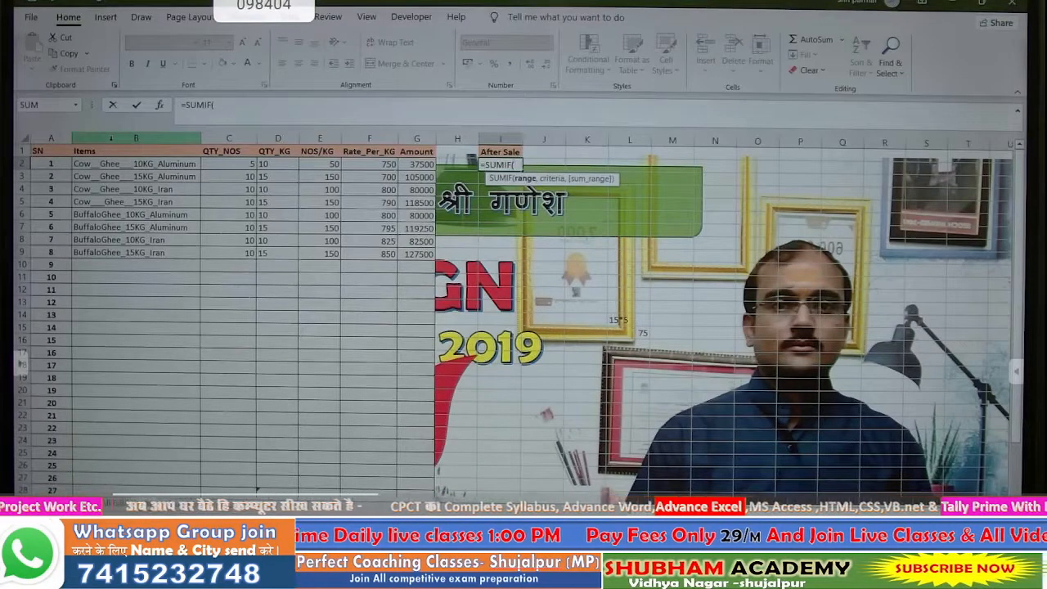
pyautogui.click(110, 139)
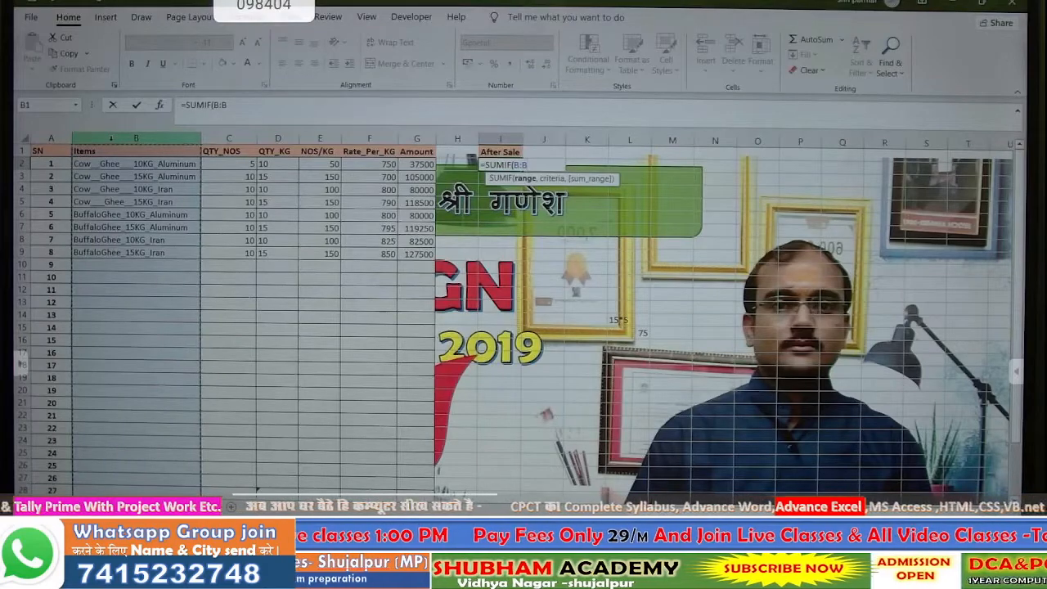
pyautogui.press('BackSpace')
pyautogui.press('BackSpace')
pyautogui.press('BackSpace')
pyautogui.press('BackSpace')
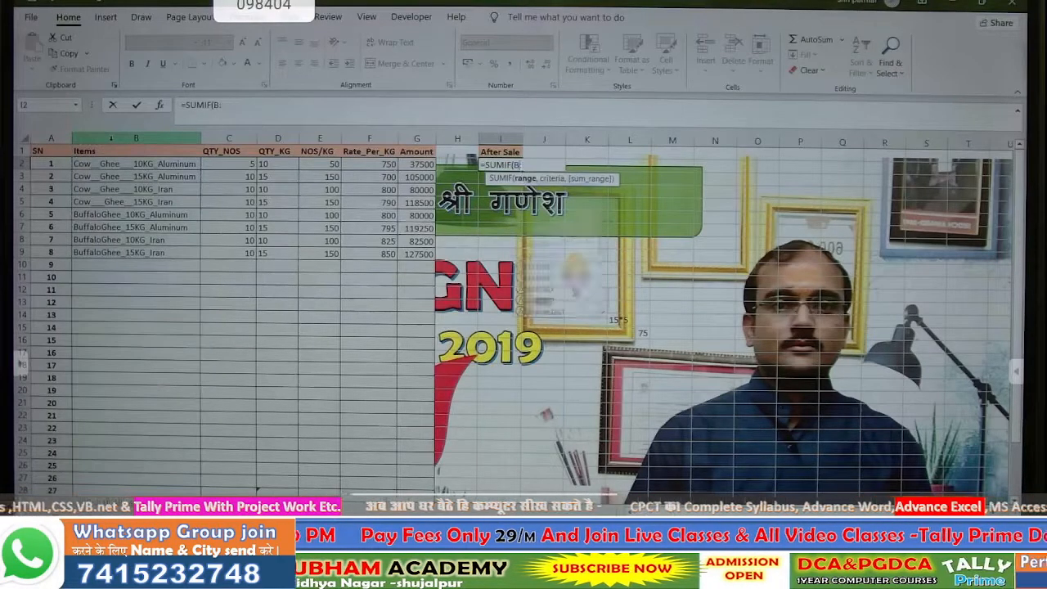
pyautogui.write('(')
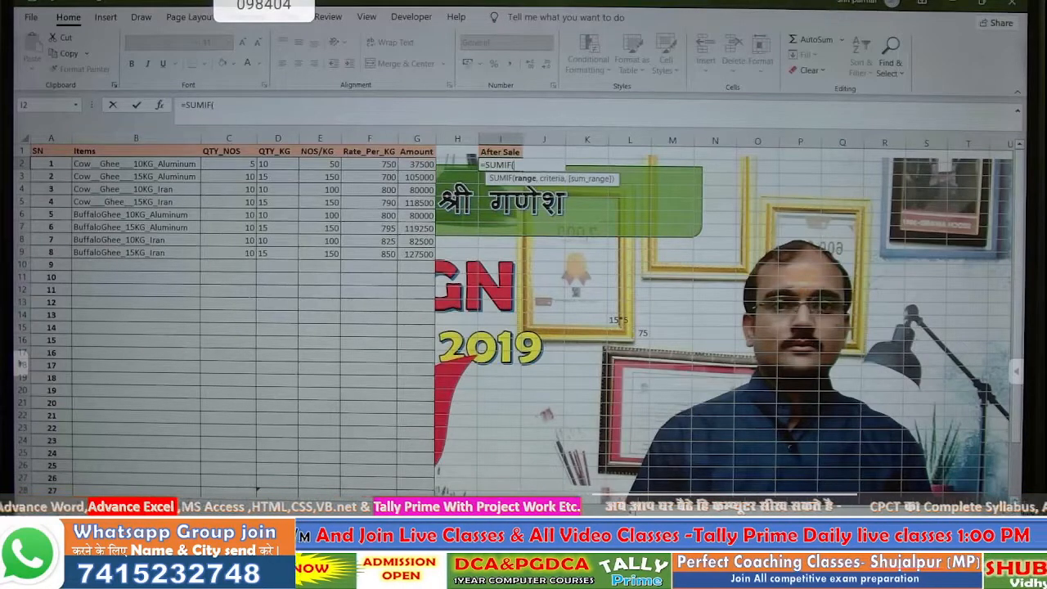
pyautogui.click(114, 502)
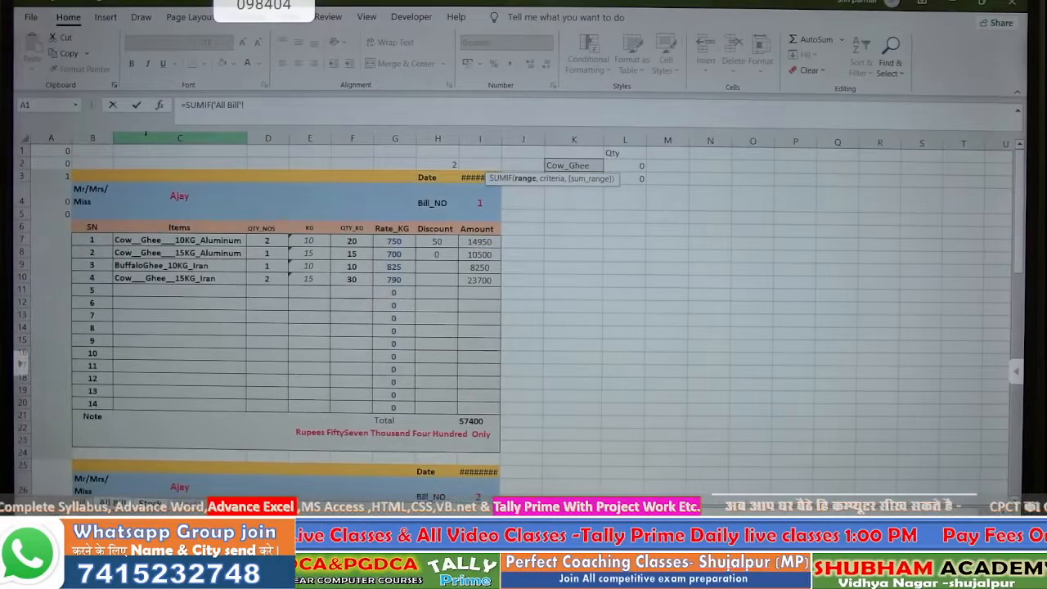
# - Complete I2 as =SUMIF('All Bill'!C:C,Stock!B2,'All Bill'!D:D), returning 4
pyautogui.click(146, 136)
pyautogui.write(',')
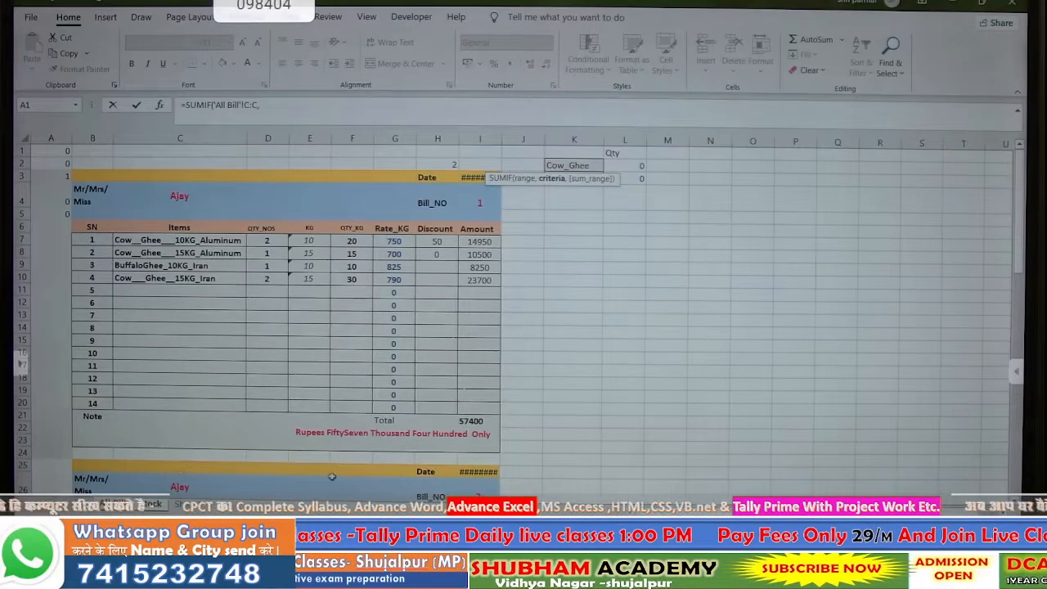
pyautogui.click(383, 520)
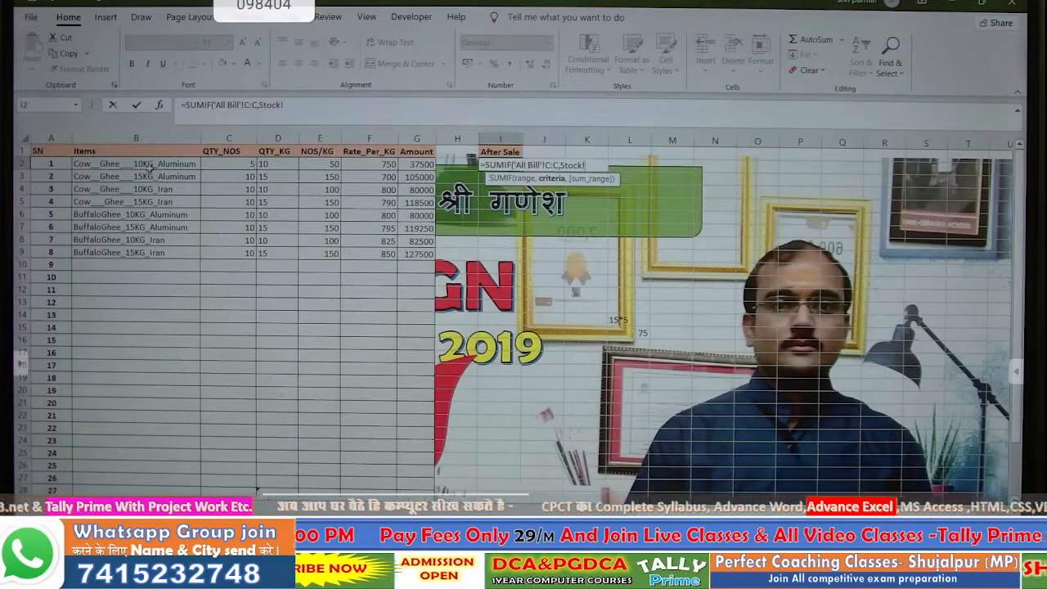
pyautogui.click(151, 165)
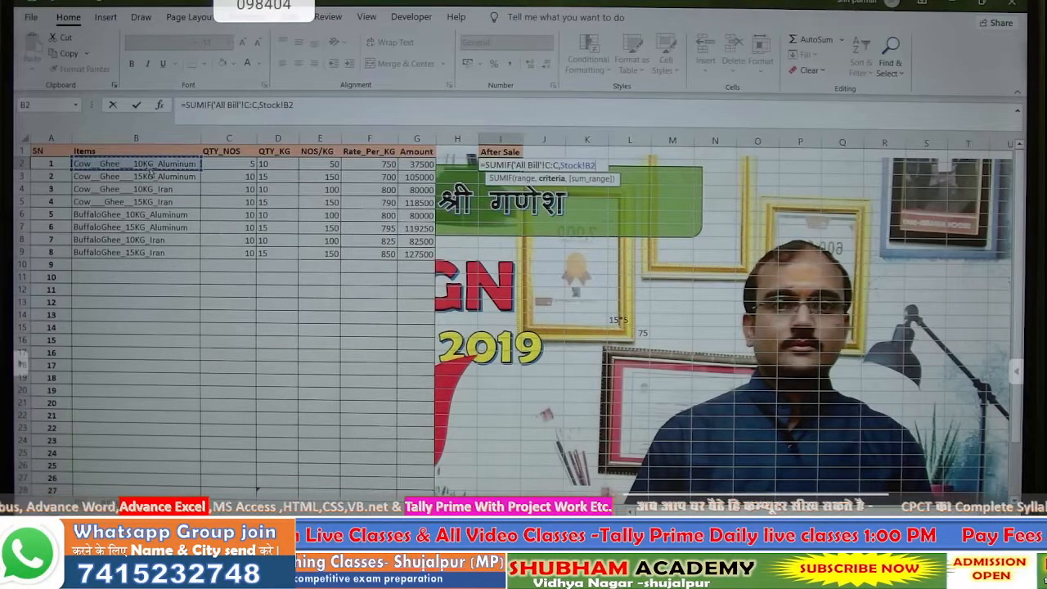
pyautogui.write(',')
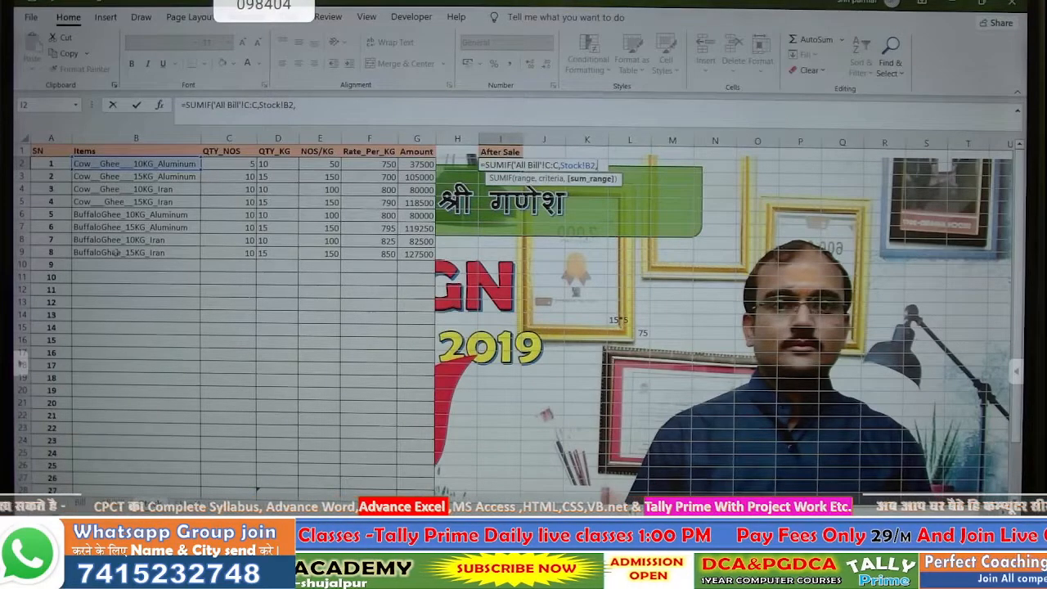
pyautogui.click(113, 504)
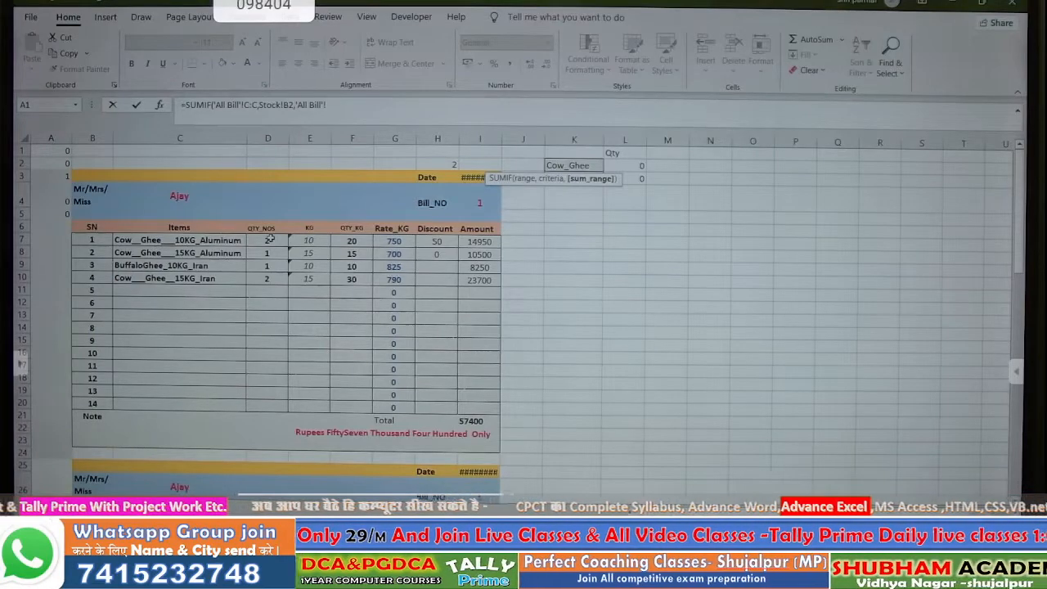
pyautogui.click(268, 137)
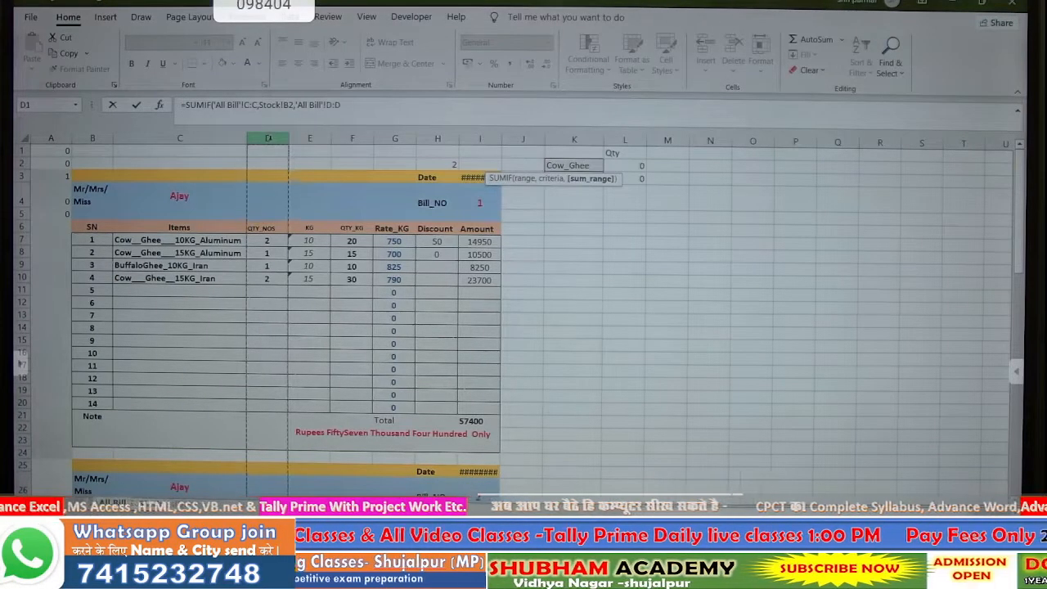
pyautogui.press('Return')
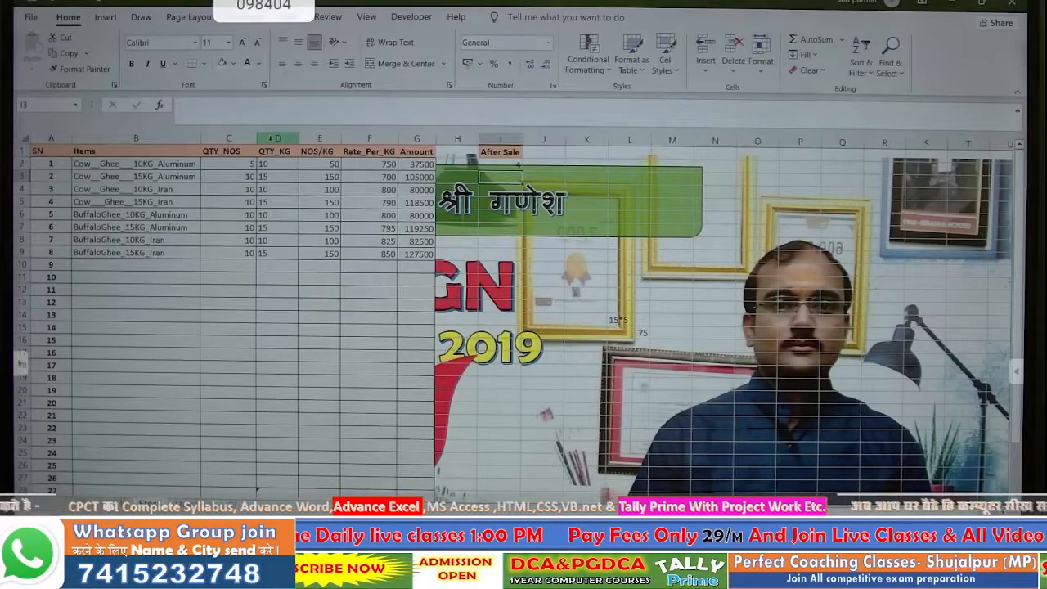
# - Centre the value 4 in I2, then review the bill item entries on All Bill
pyautogui.click(508, 165)
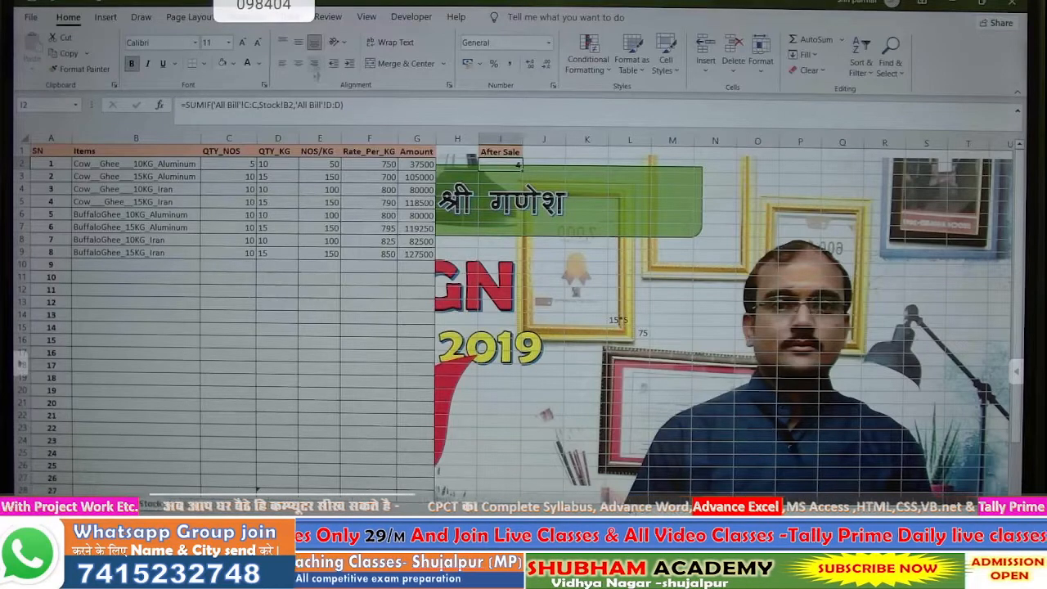
pyautogui.click(299, 66)
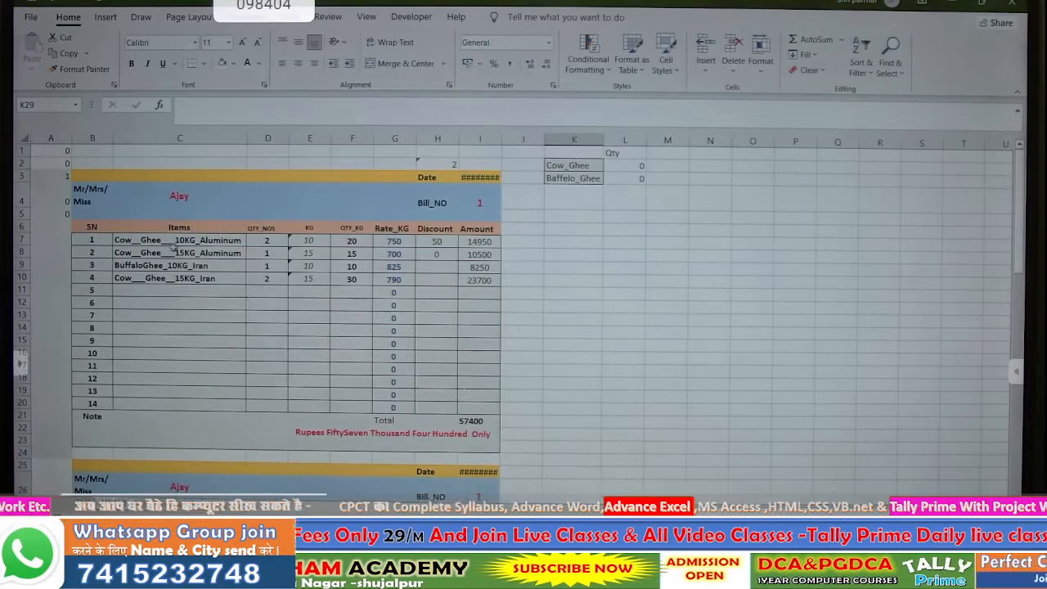
pyautogui.click(215, 240)
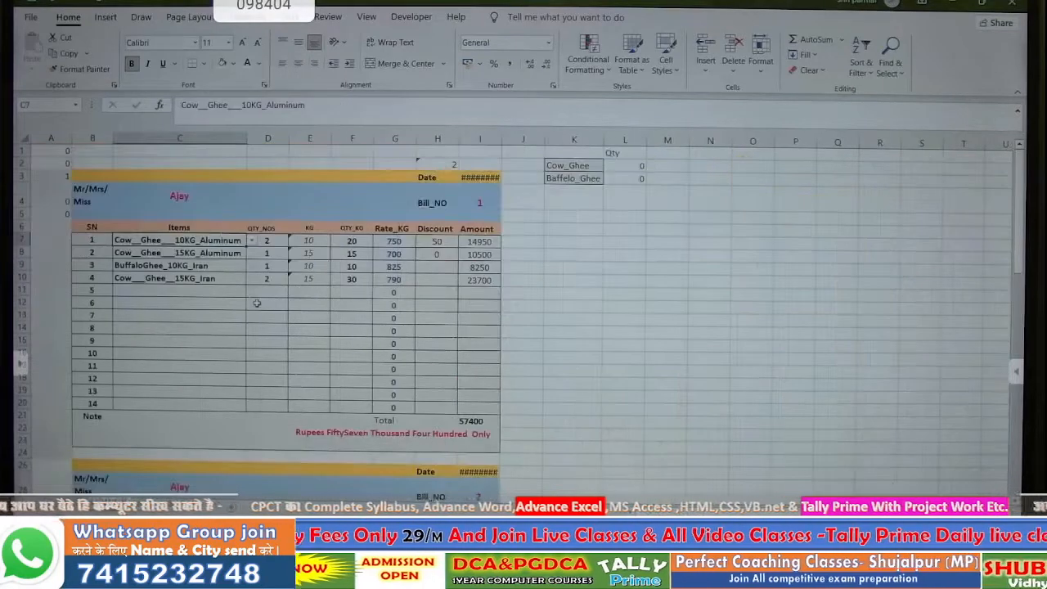
pyautogui.scroll(-4, 270, 286)
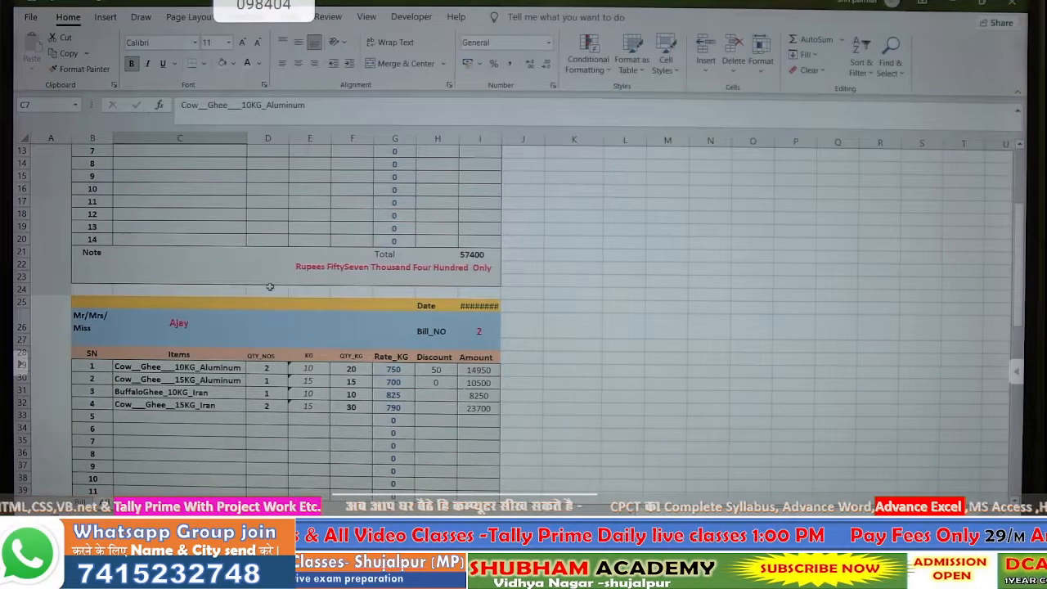
pyautogui.scroll(-10, 270, 286)
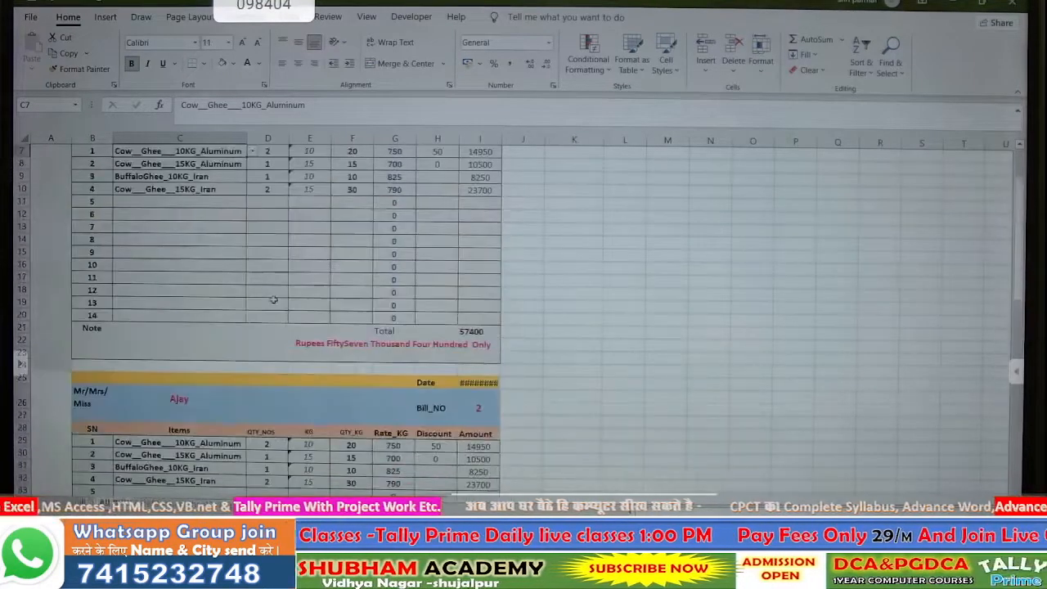
pyautogui.scroll(5, 273, 300)
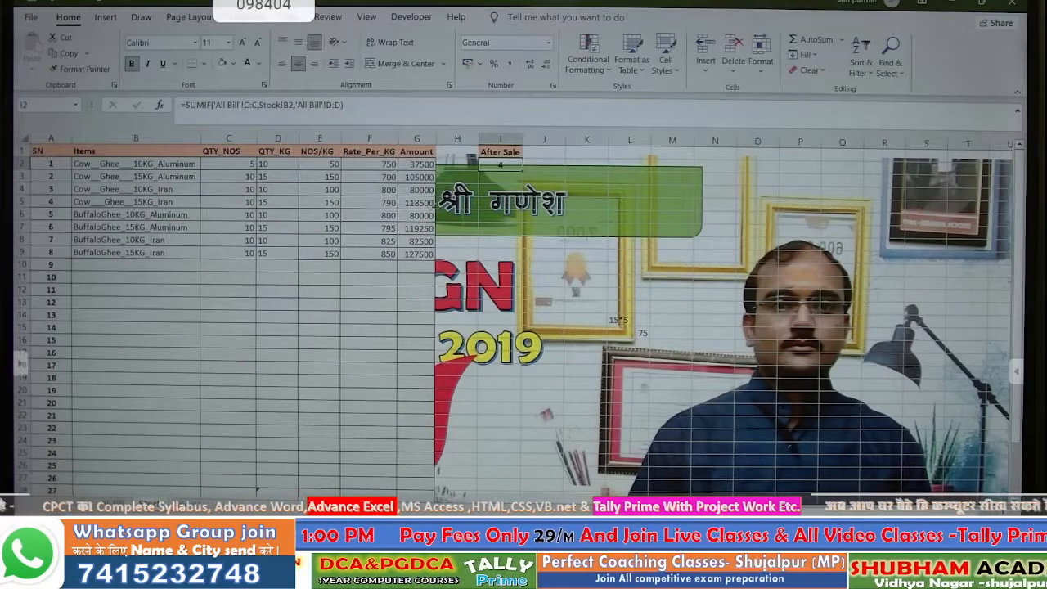
# - Shorten the column I heading to 'Sale'
pyautogui.doubleClick(499, 153)
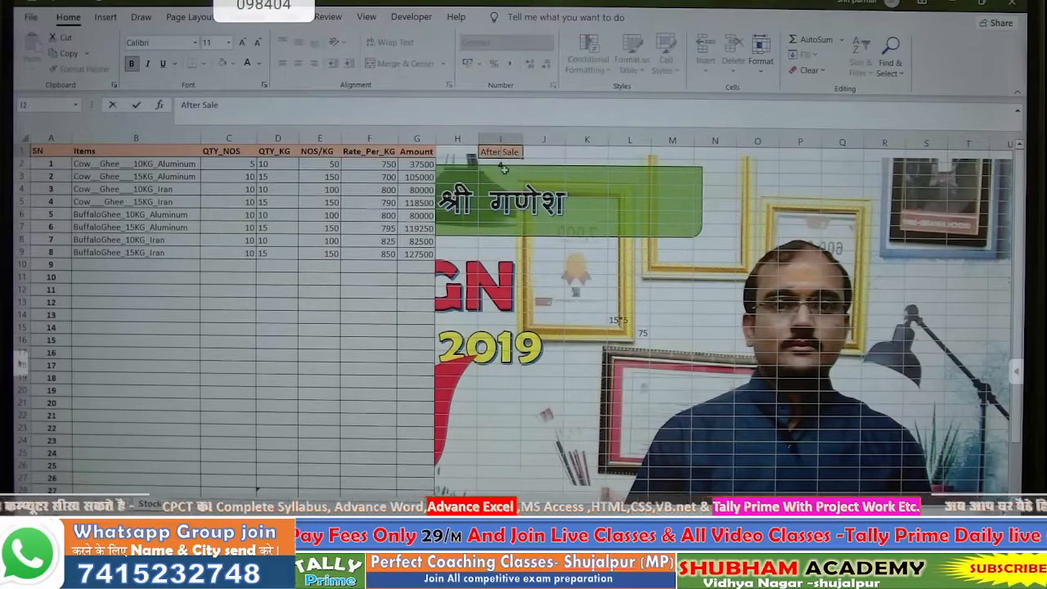
pyautogui.press('BackSpace')
pyautogui.press('BackSpace')
pyautogui.press('BackSpace')
pyautogui.press('BackSpace')
pyautogui.press('BackSpace')
pyautogui.press('BackSpace')
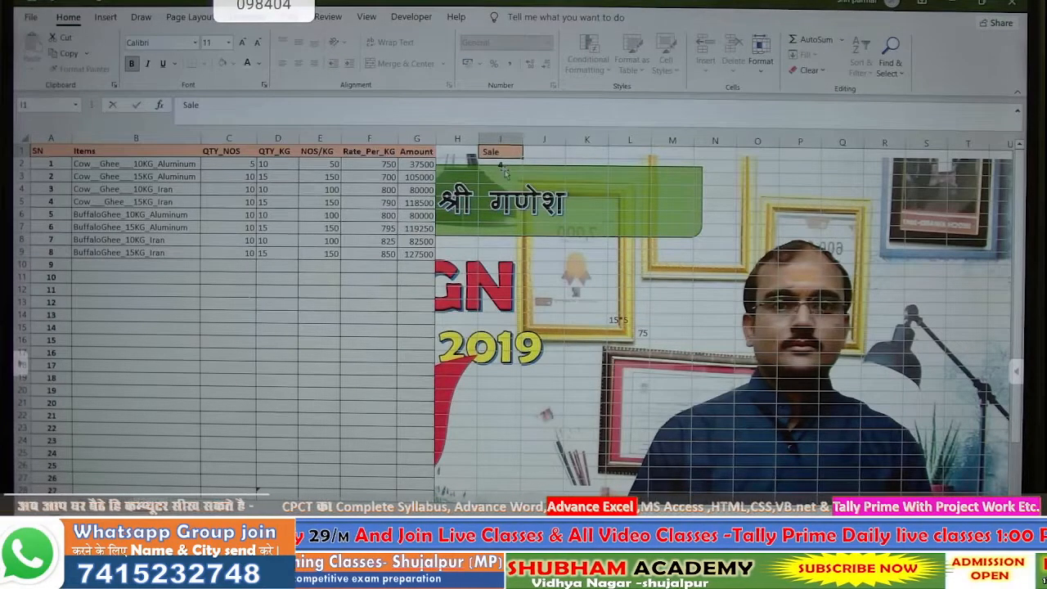
pyautogui.press('Return')
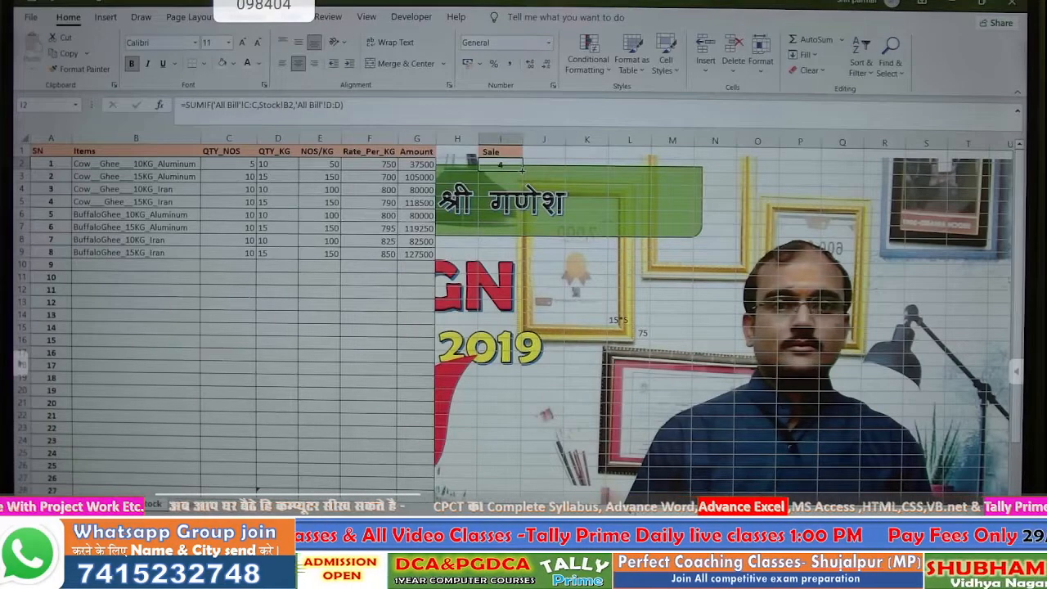
# - Copy the SUMIF down to row 9, fill the Sale cells gold, and verify I2's formula
pyautogui.moveTo(521, 170); pyautogui.dragTo(498, 257)
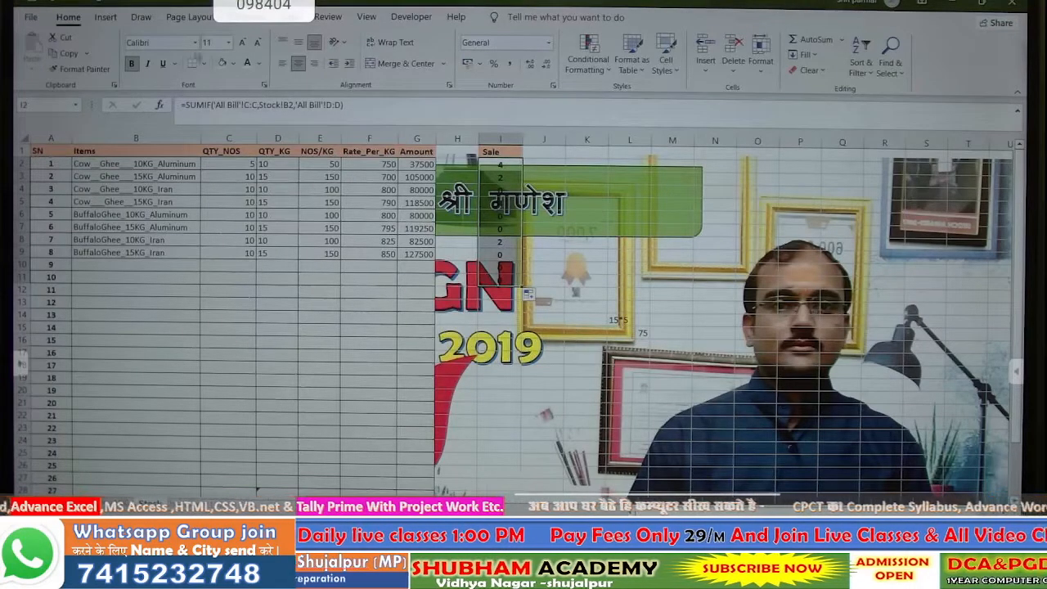
pyautogui.click(233, 65)
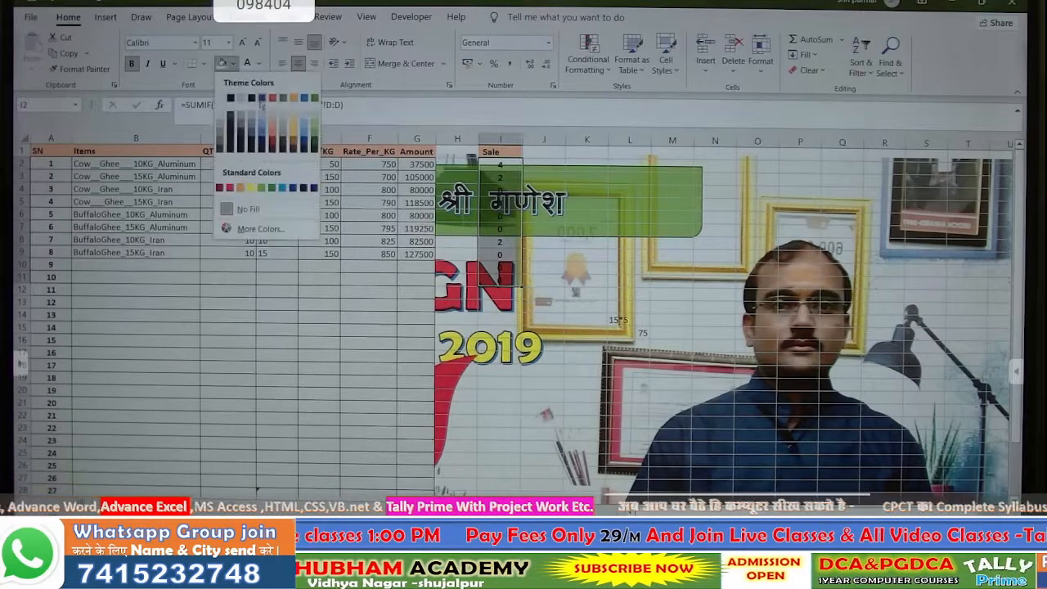
pyautogui.click(297, 125)
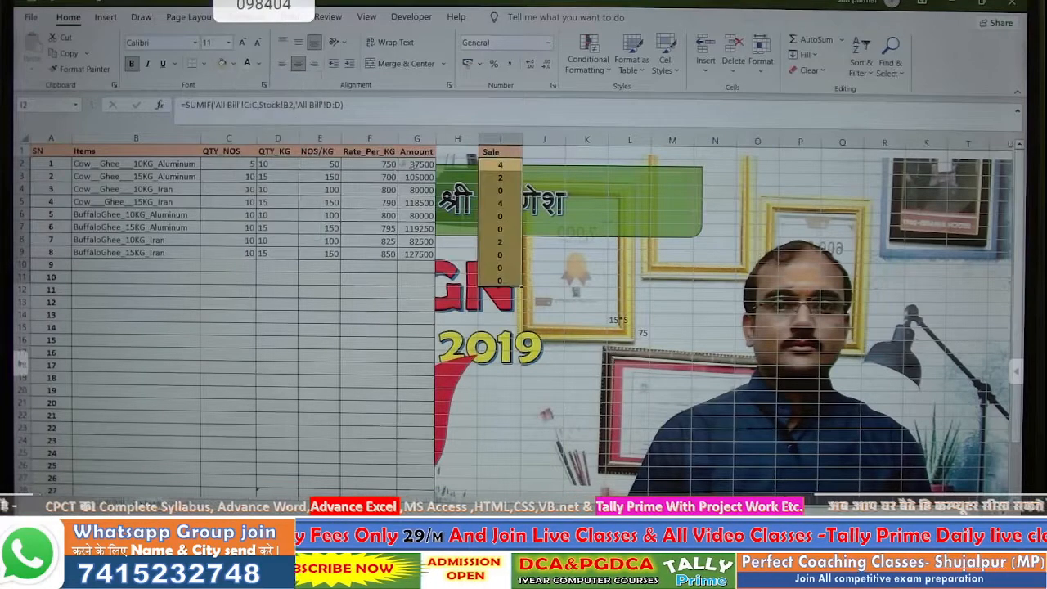
pyautogui.click(489, 177)
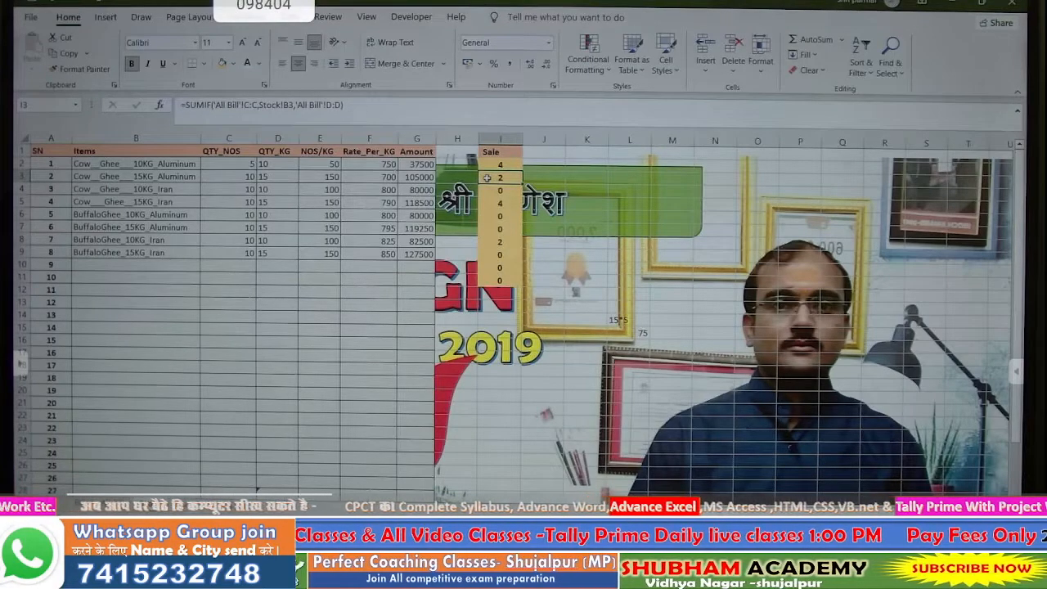
pyautogui.doubleClick(496, 164)
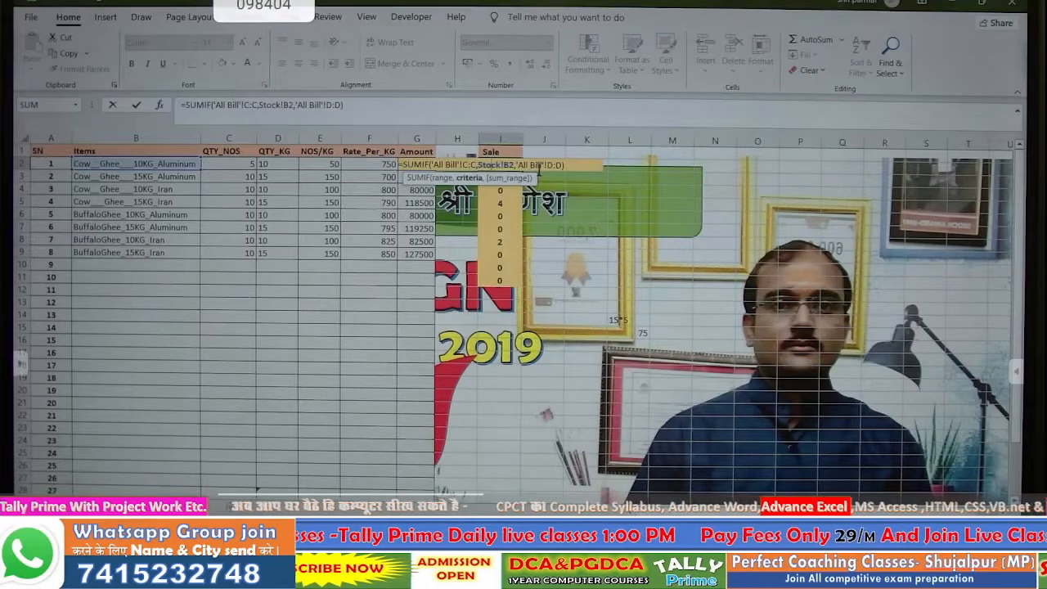
pyautogui.press('Return')
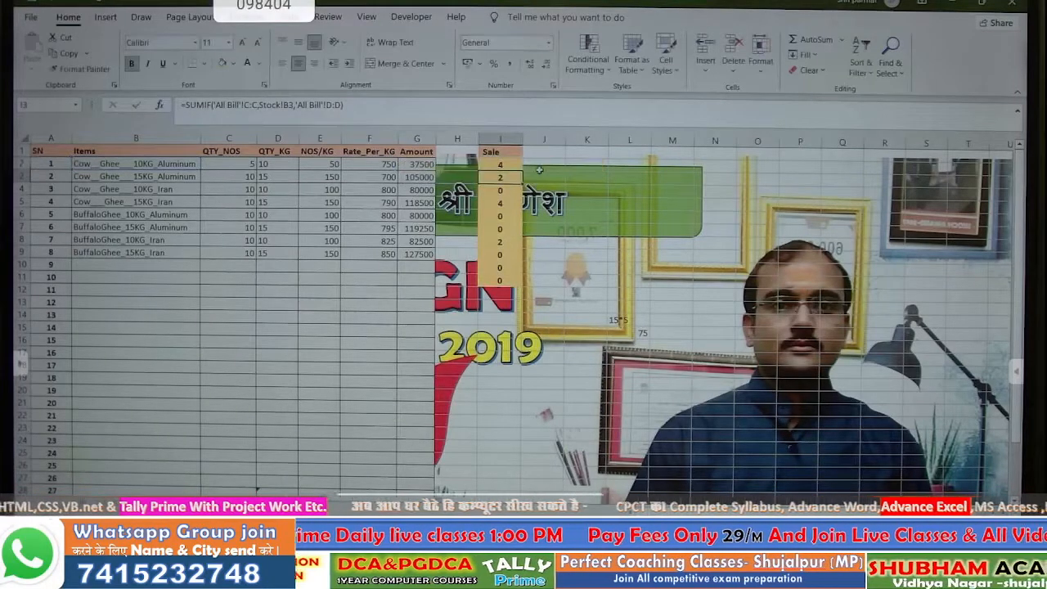
pyautogui.click(495, 163)
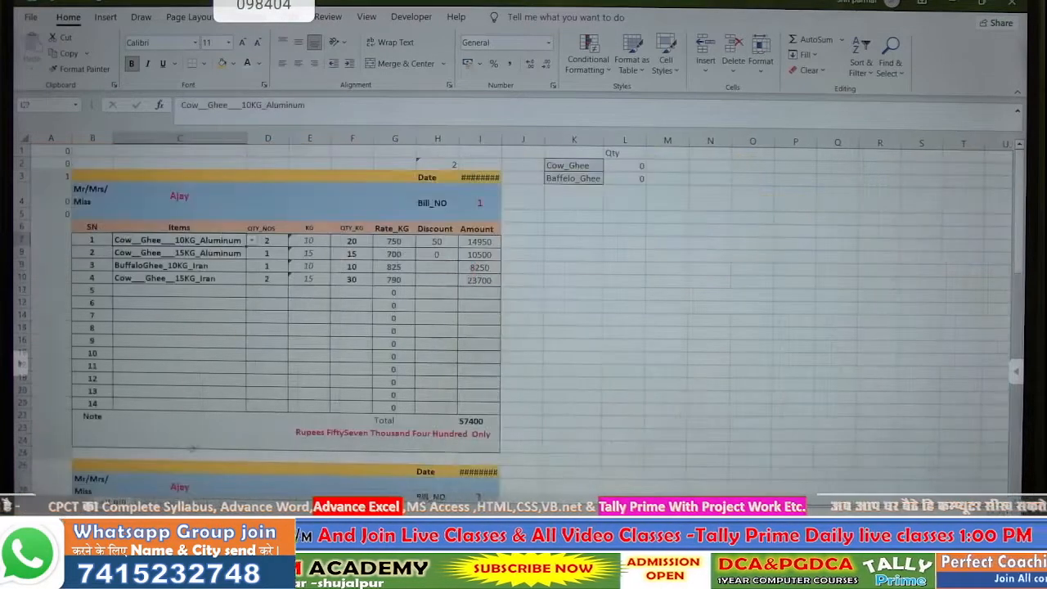
# - Check quantity cells on the first and second saved bills
pyautogui.click(258, 254)
pyautogui.scroll(-4, 266, 394)
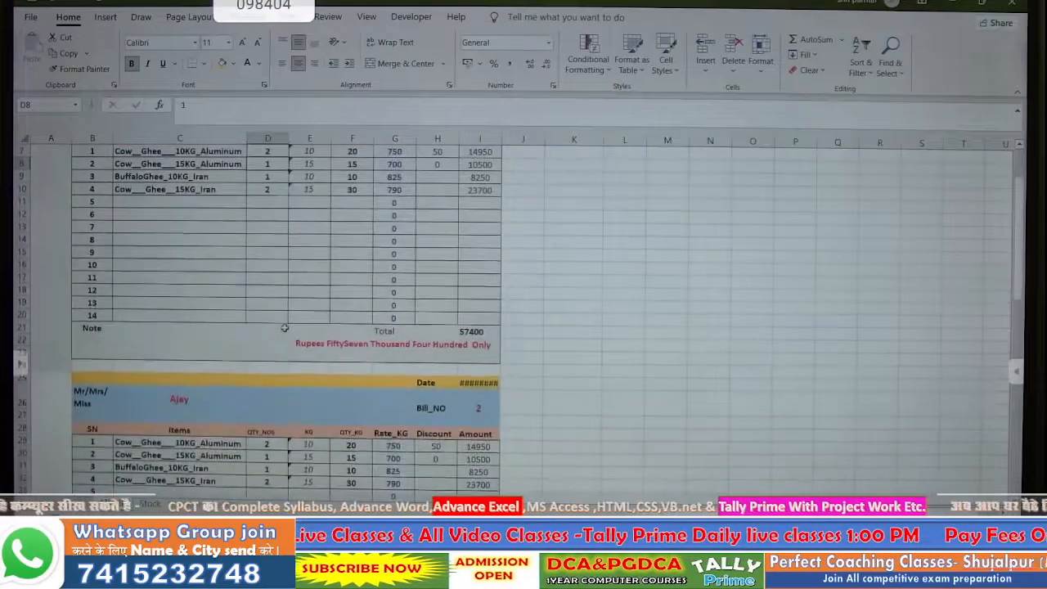
pyautogui.click(268, 381)
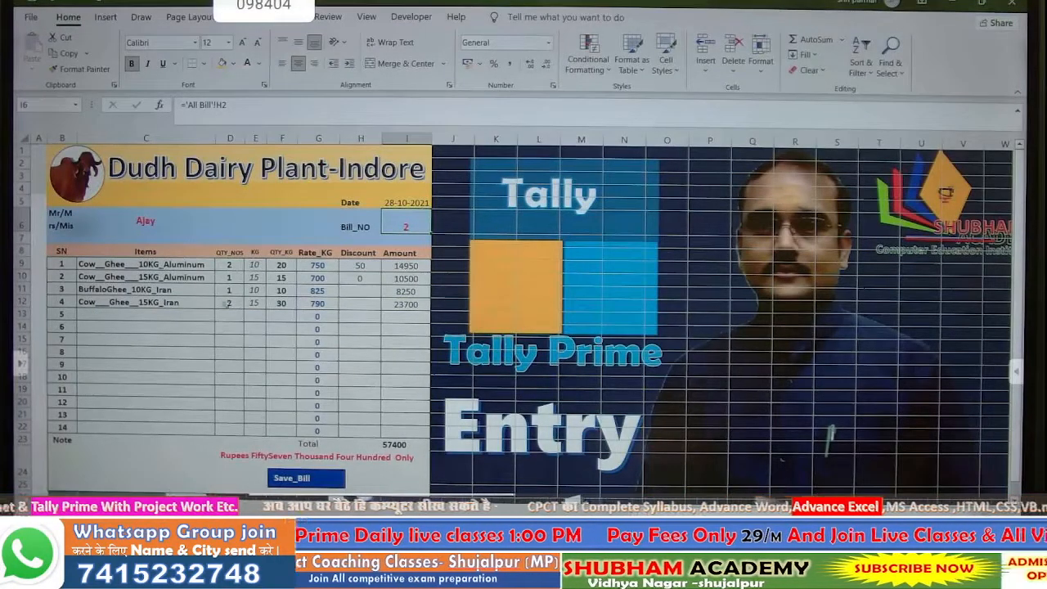
# - Set the first and fourth item quantities on bill 2 to 1 and save the bill
pyautogui.click(233, 265)
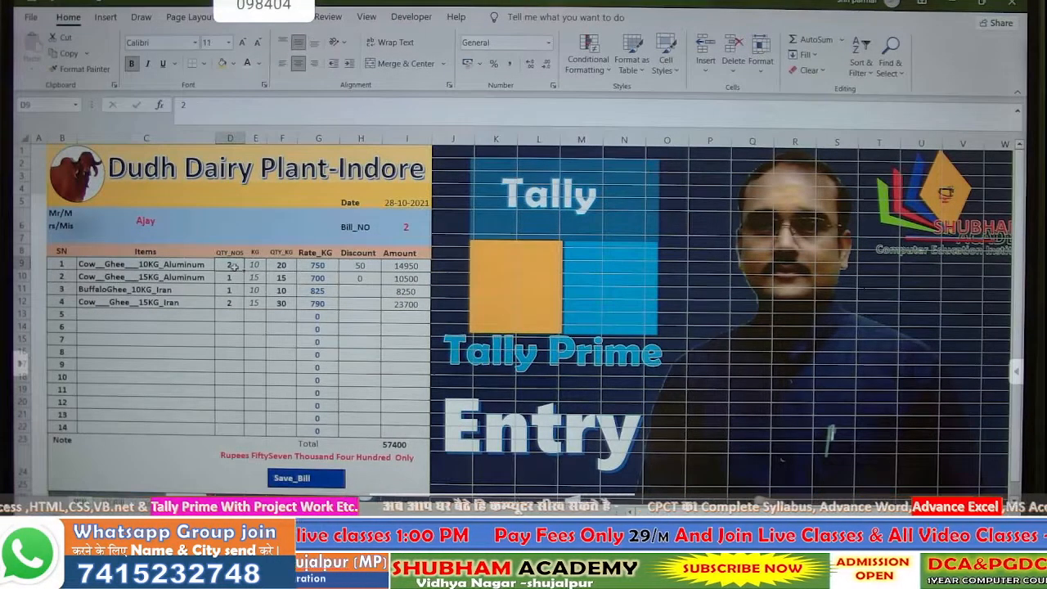
pyautogui.write('1')
pyautogui.press('Return')
pyautogui.press('Return')
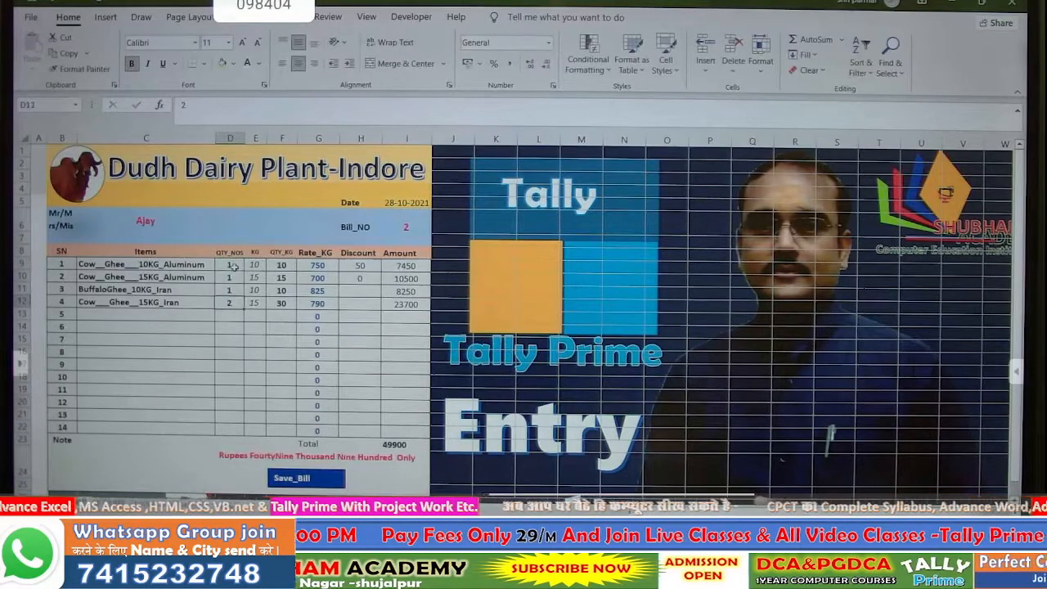
pyautogui.write('1')
pyautogui.press('Return')
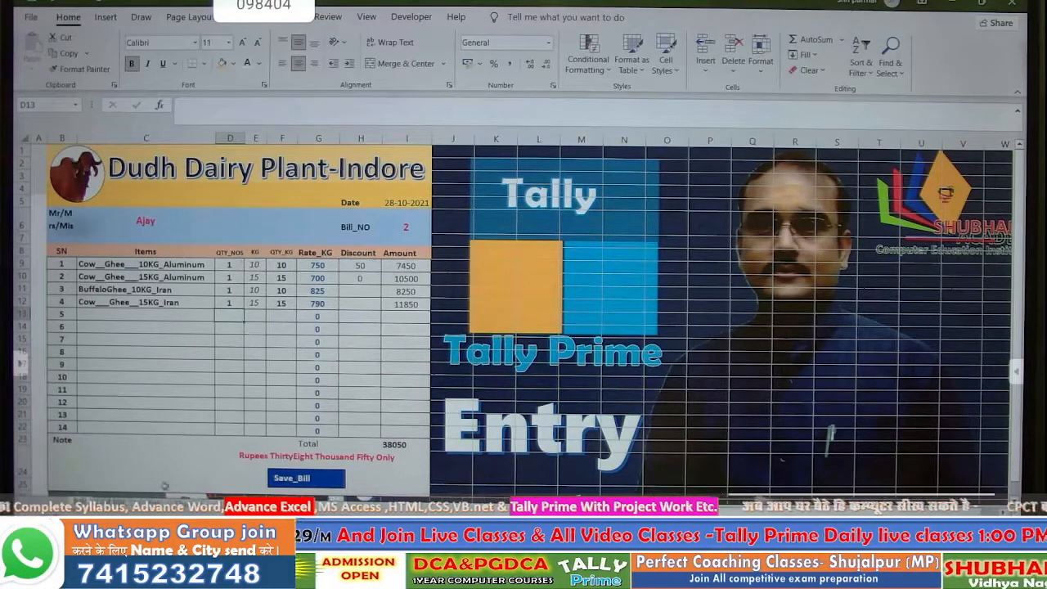
pyautogui.click(278, 478)
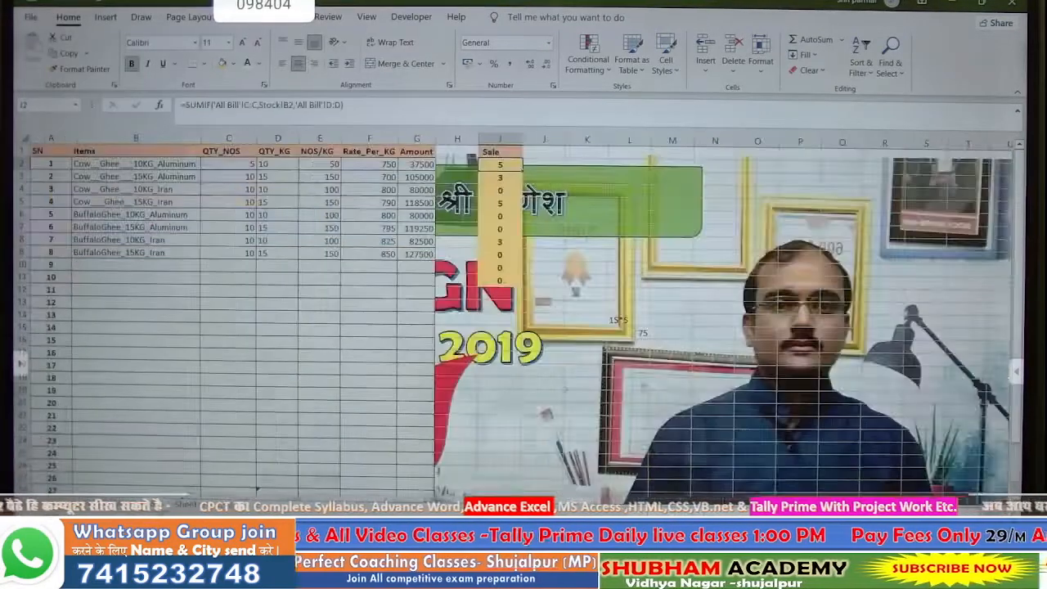
# - Check the Sale formulas, then fill I2:I28 gold
pyautogui.click(503, 177)
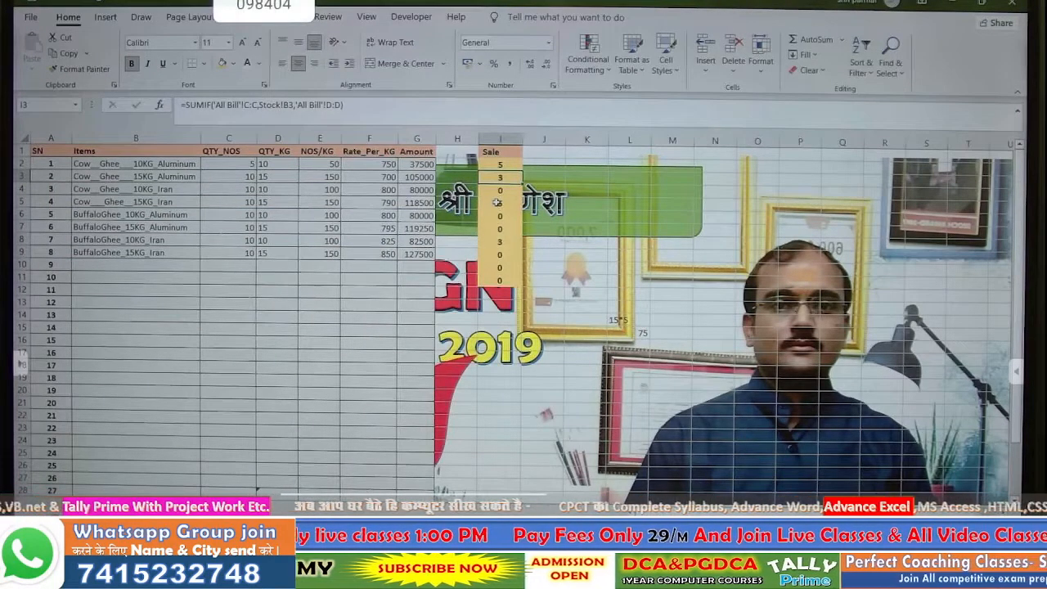
pyautogui.click(497, 202)
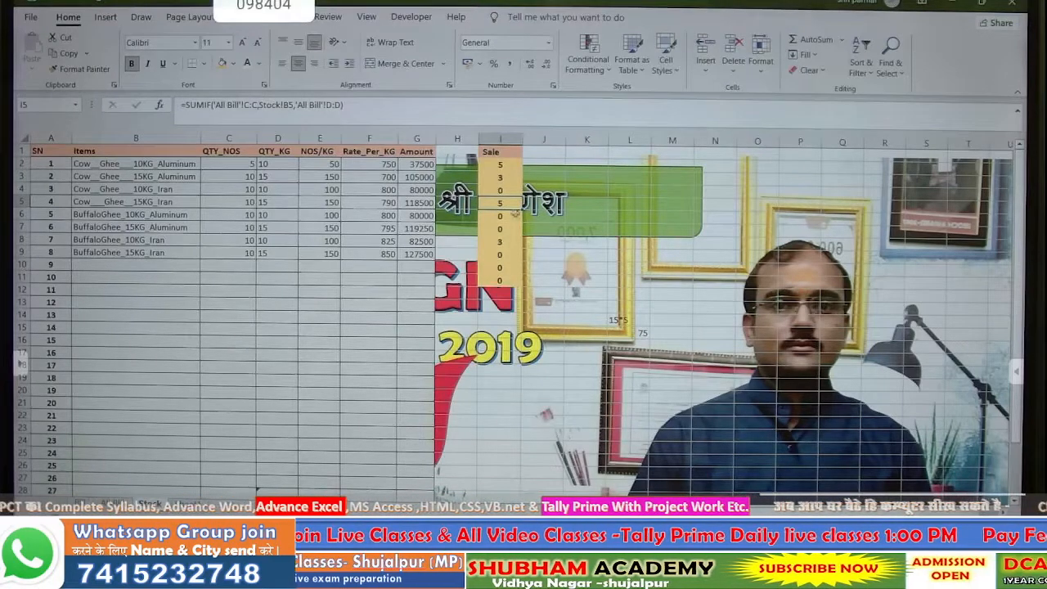
pyautogui.moveTo(488, 163); pyautogui.dragTo(500, 499)
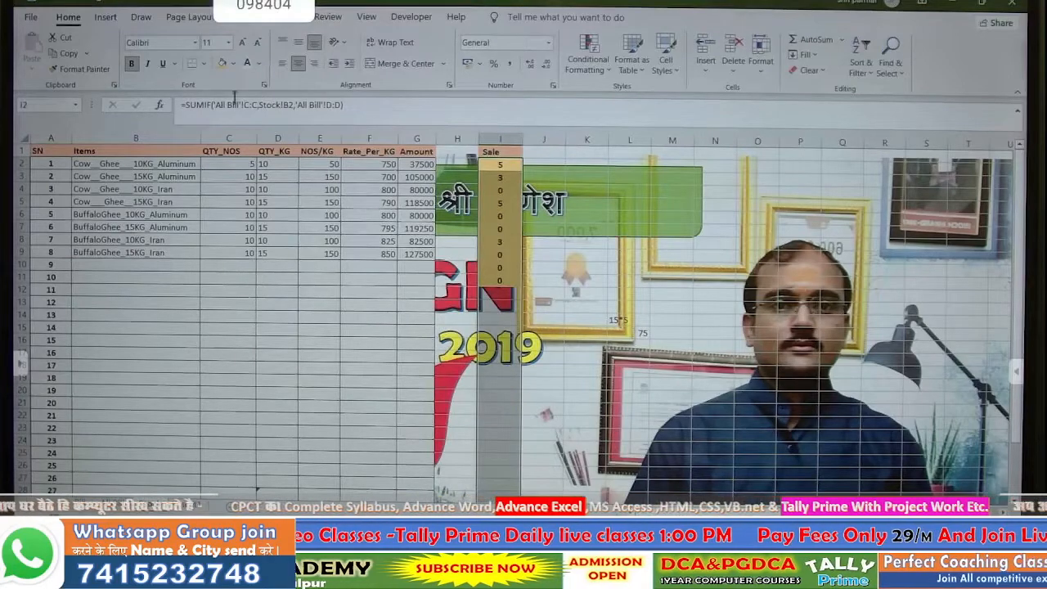
pyautogui.click(221, 63)
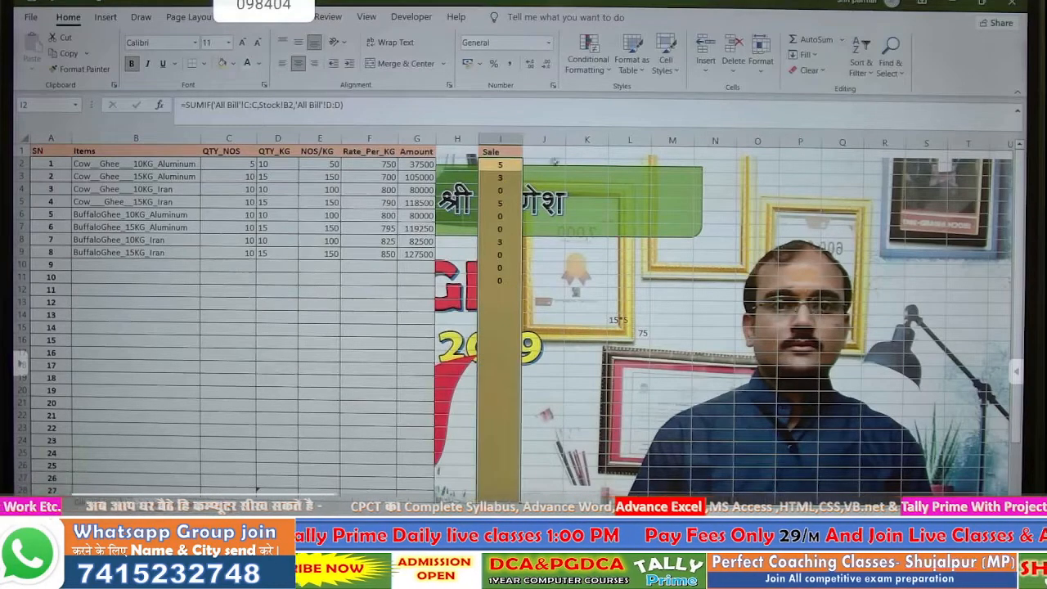
# - Rename the I1 heading from Sale to Sale_NOS
pyautogui.click(510, 152)
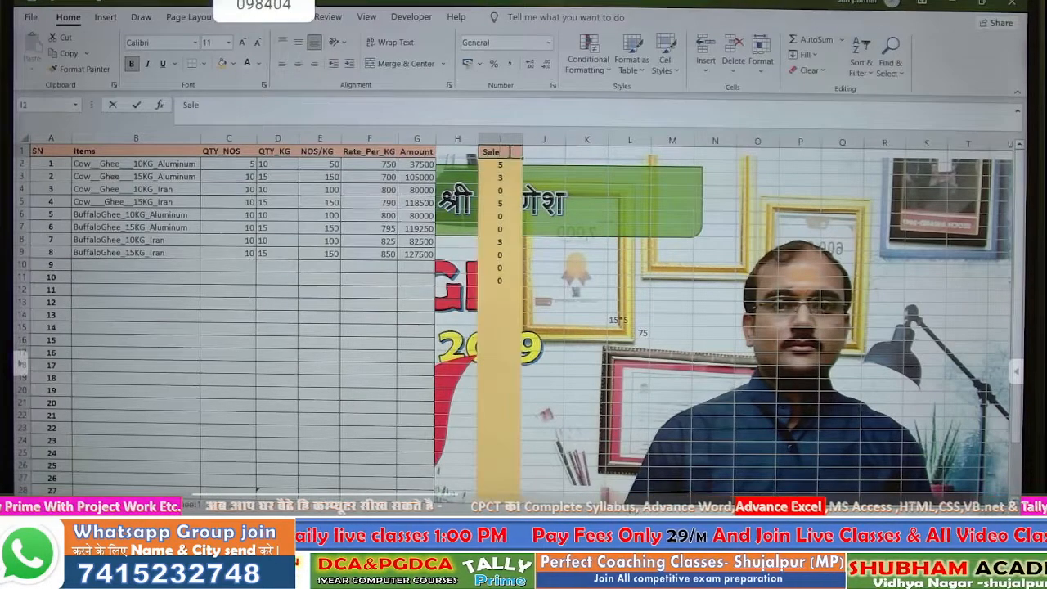
pyautogui.doubleClick(509, 153)
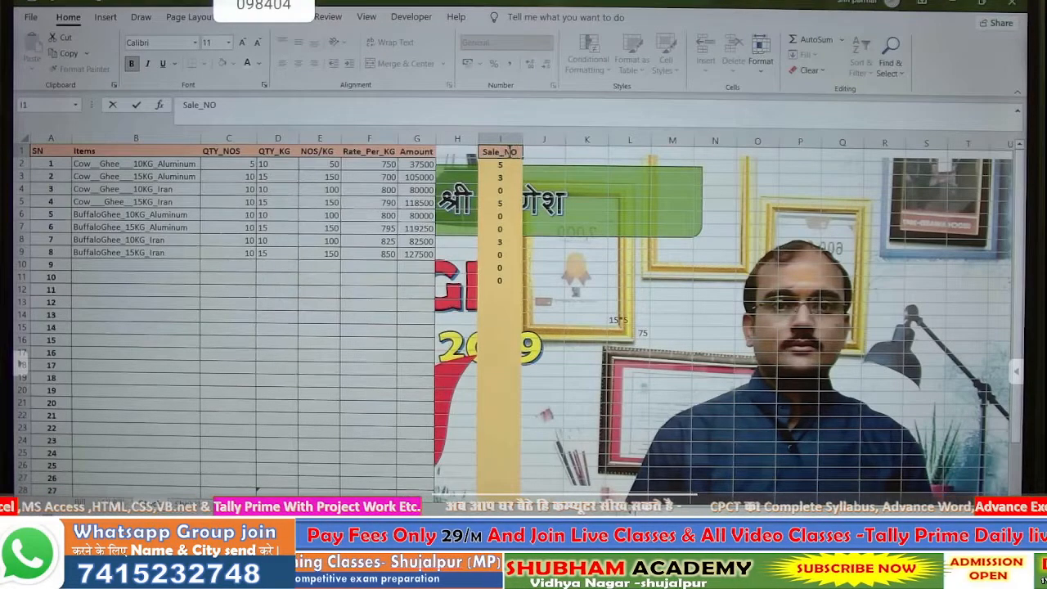
pyautogui.write('_NOS')
pyautogui.press('Return')
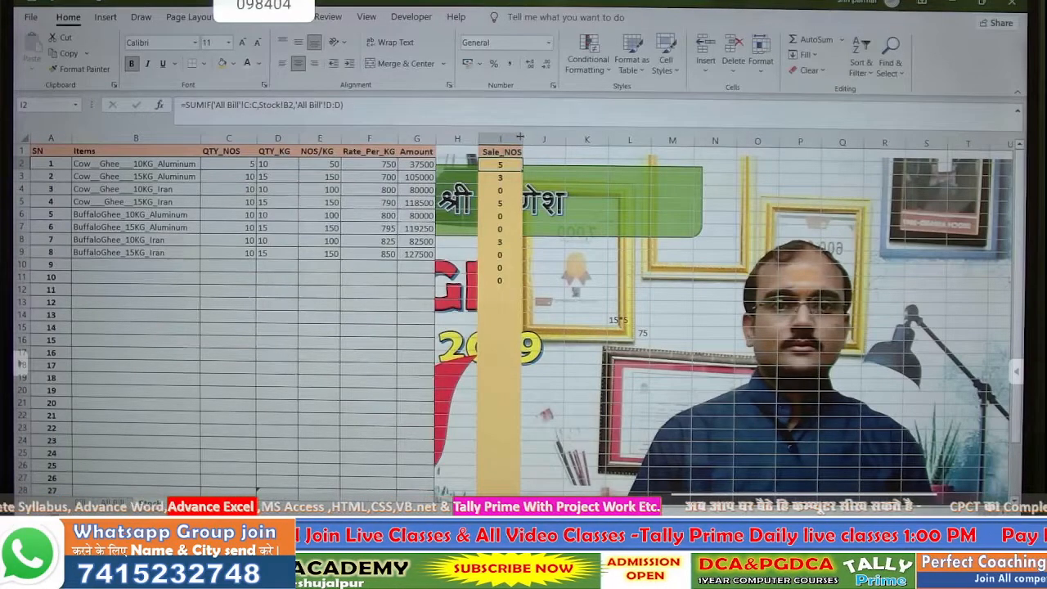
# - Widen column I and enter a '>' arrow marker in H2
pyautogui.moveTo(523, 139); pyautogui.dragTo(536, 140)
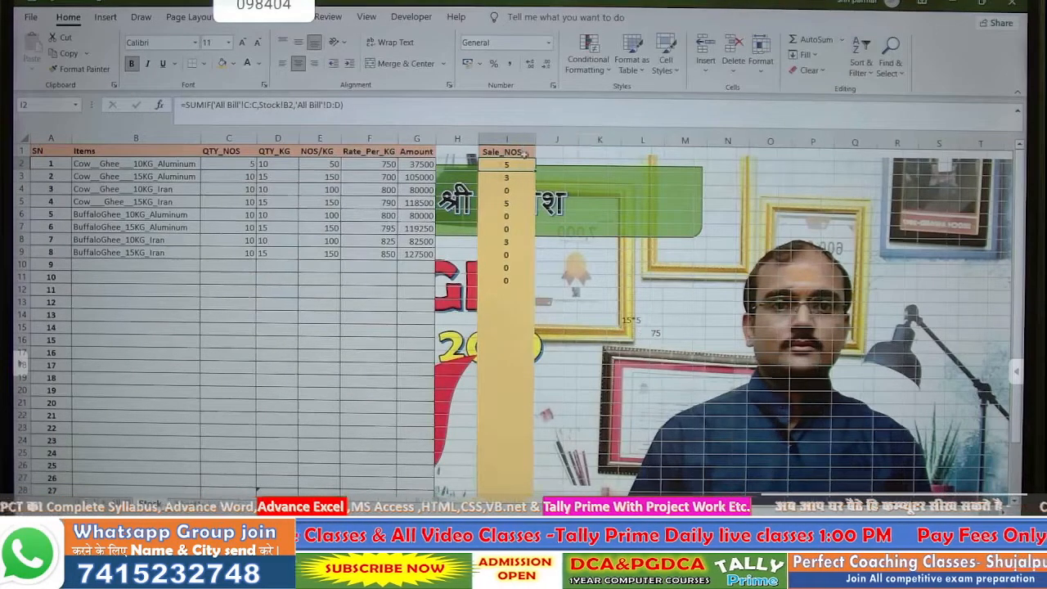
pyautogui.click(451, 165)
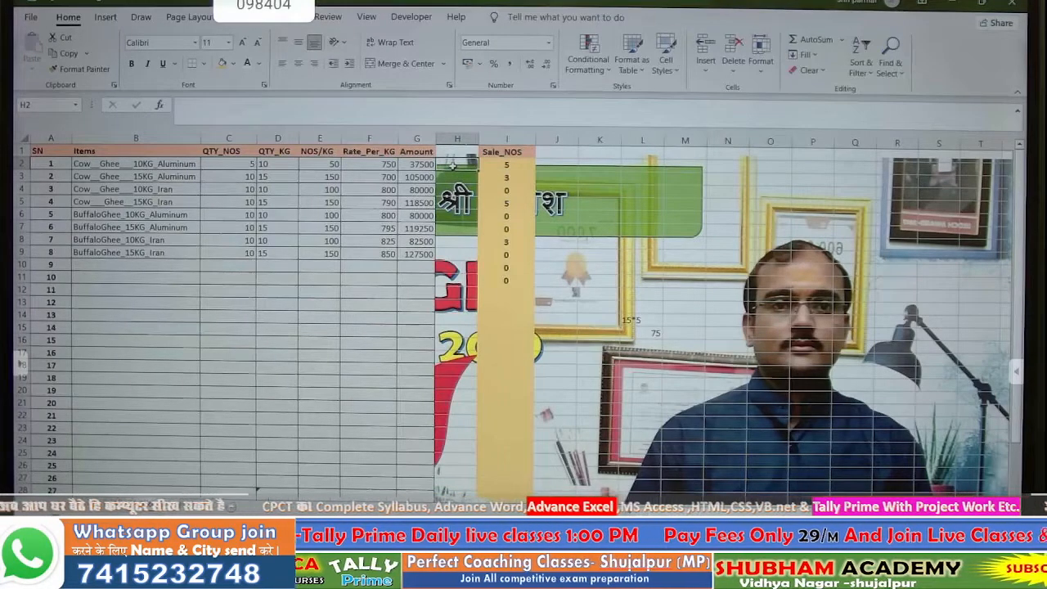
pyautogui.write('+')
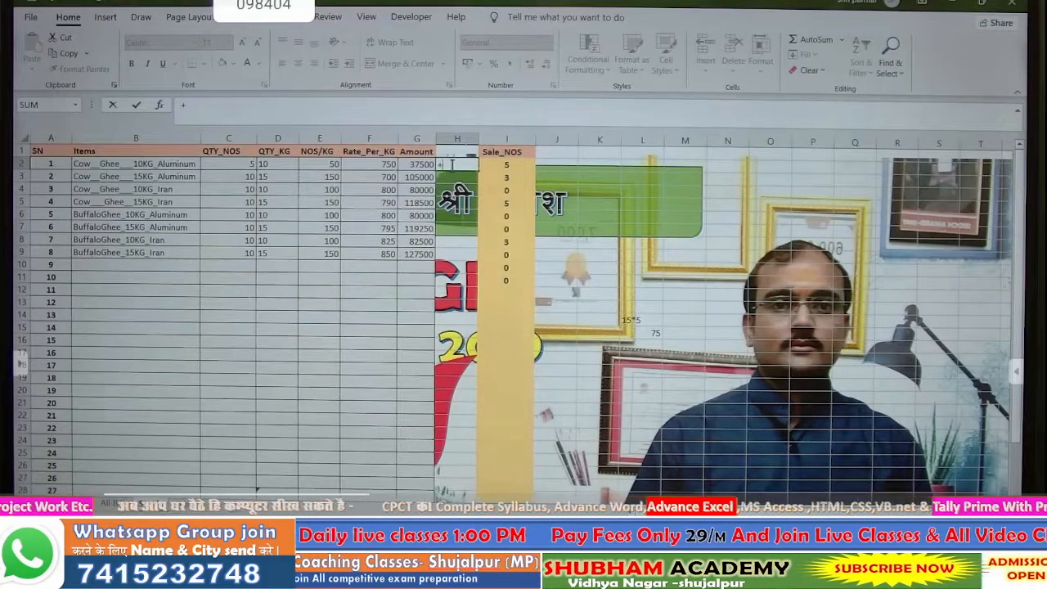
pyautogui.press('Escape')
pyautogui.write('=')
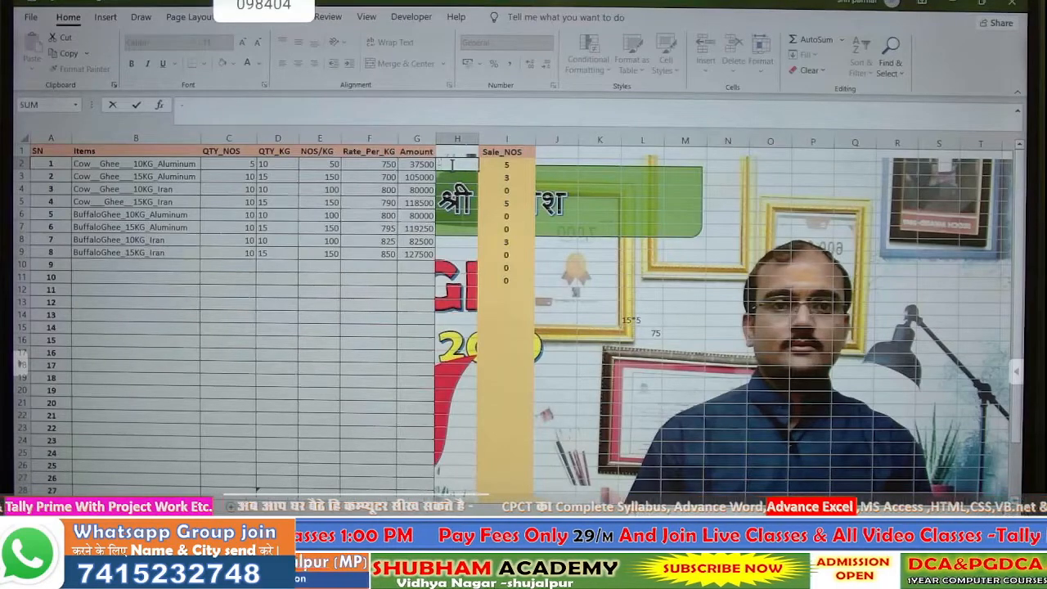
pyautogui.write('>')
pyautogui.press('Return')
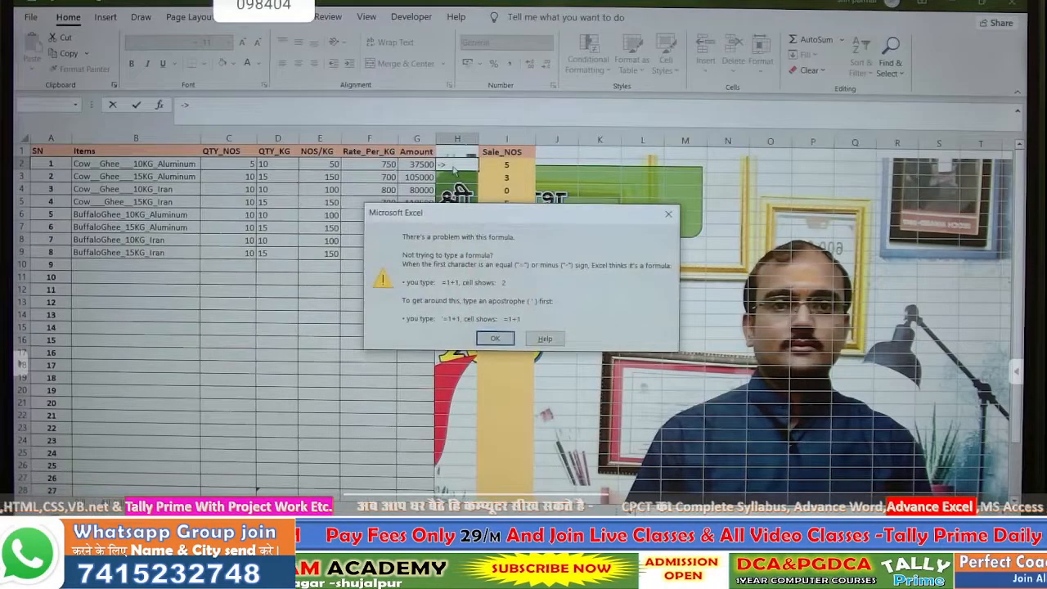
pyautogui.press('Return')
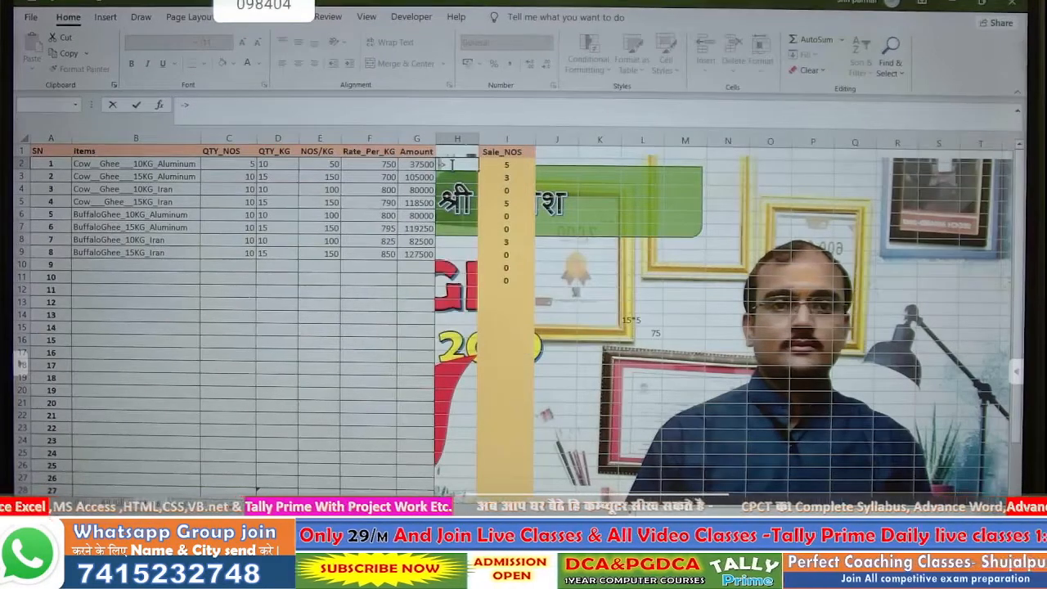
pyautogui.press('BackSpace')
pyautogui.press('Return')
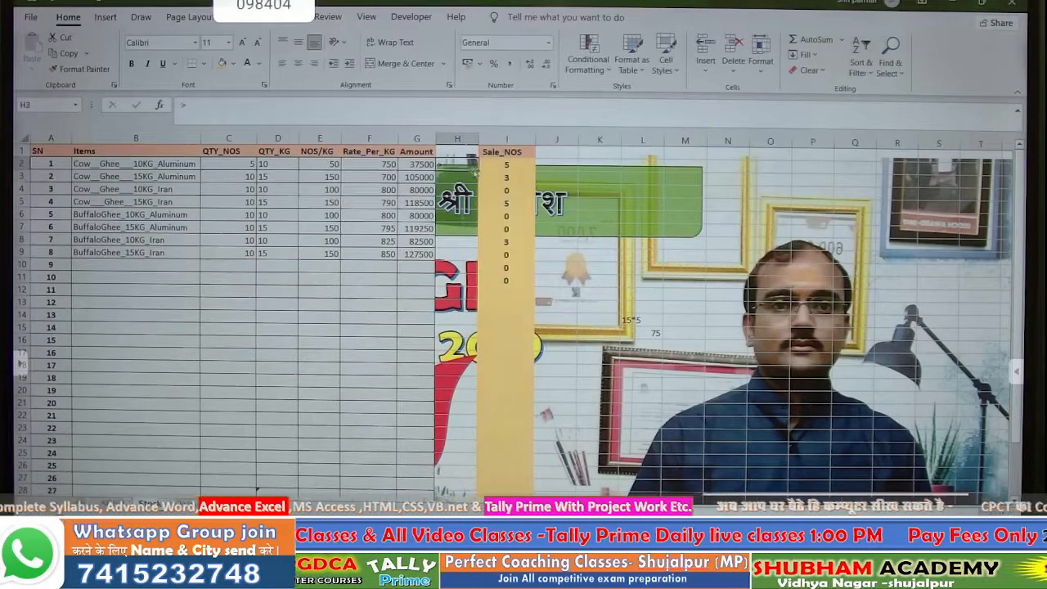
# - Give column H's '>' markers a dark red fill and bold text
pyautogui.scroll(-2, 409, 442)
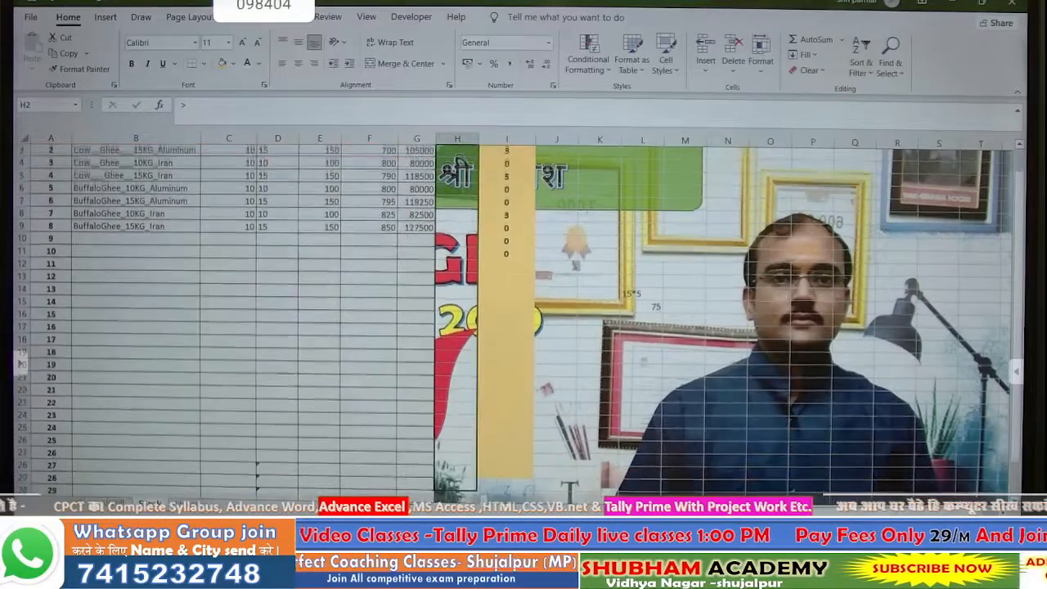
pyautogui.scroll(2, 403, 447)
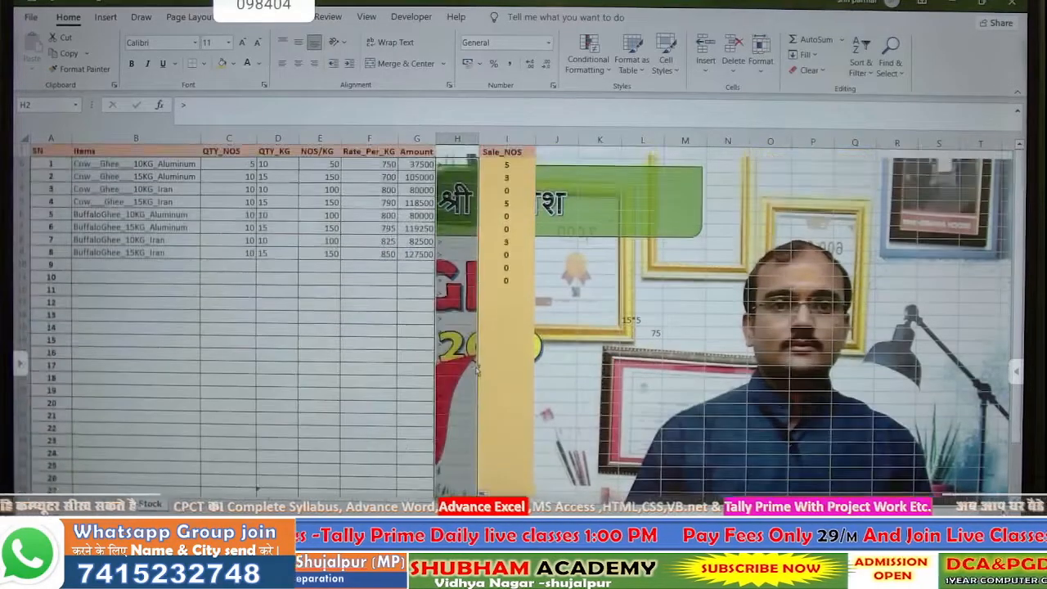
pyautogui.click(222, 64)
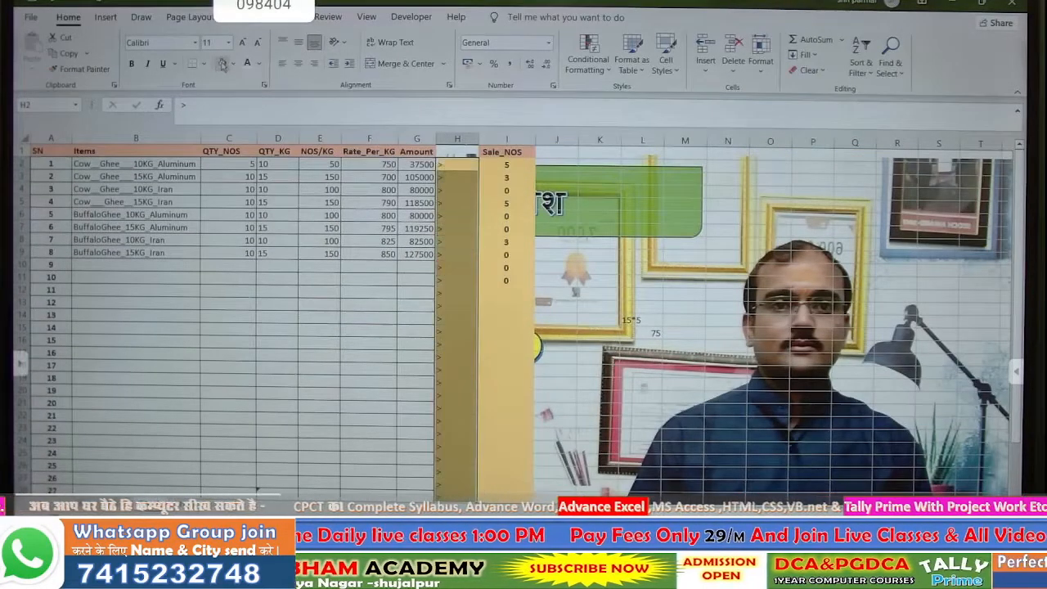
pyautogui.click(233, 64)
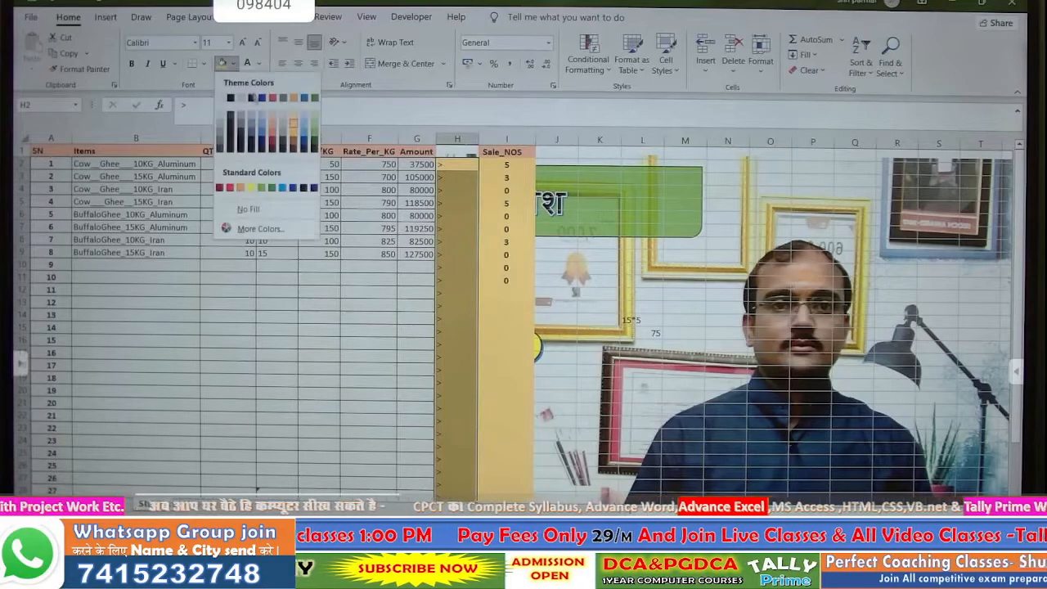
pyautogui.click(272, 139)
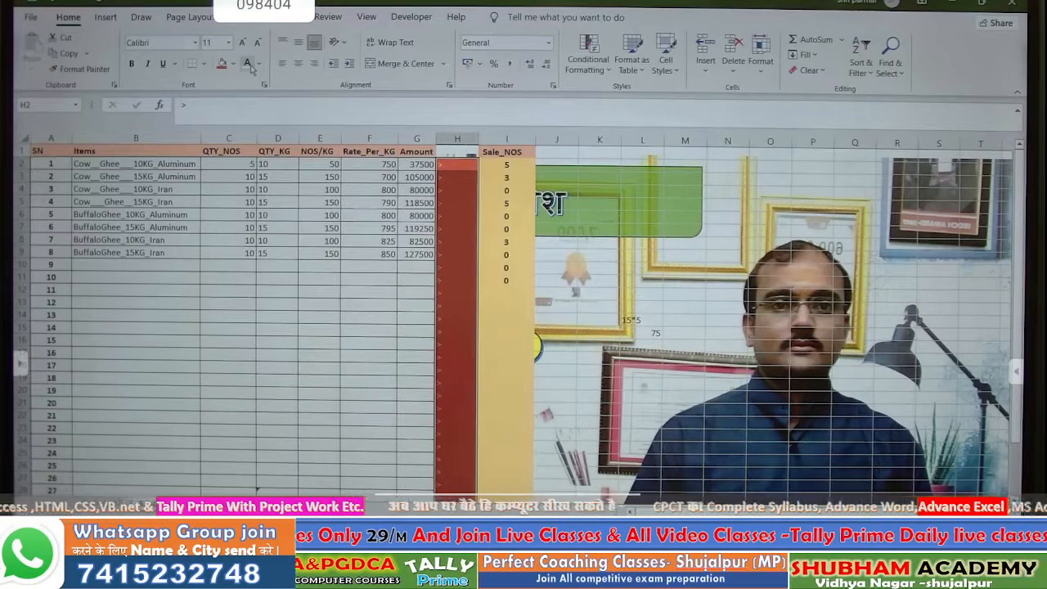
pyautogui.click(132, 64)
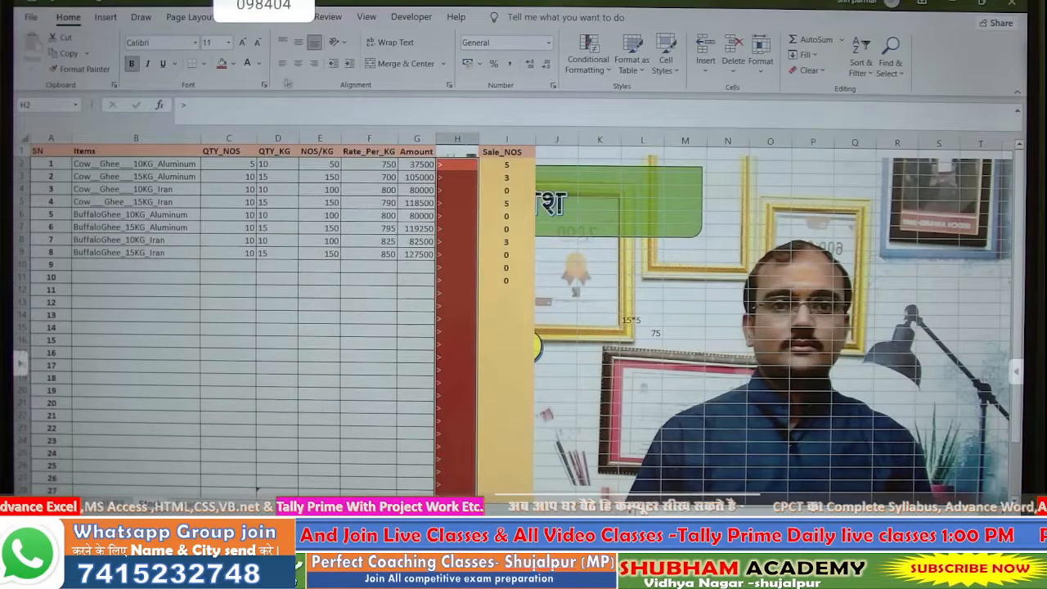
pyautogui.click(514, 394)
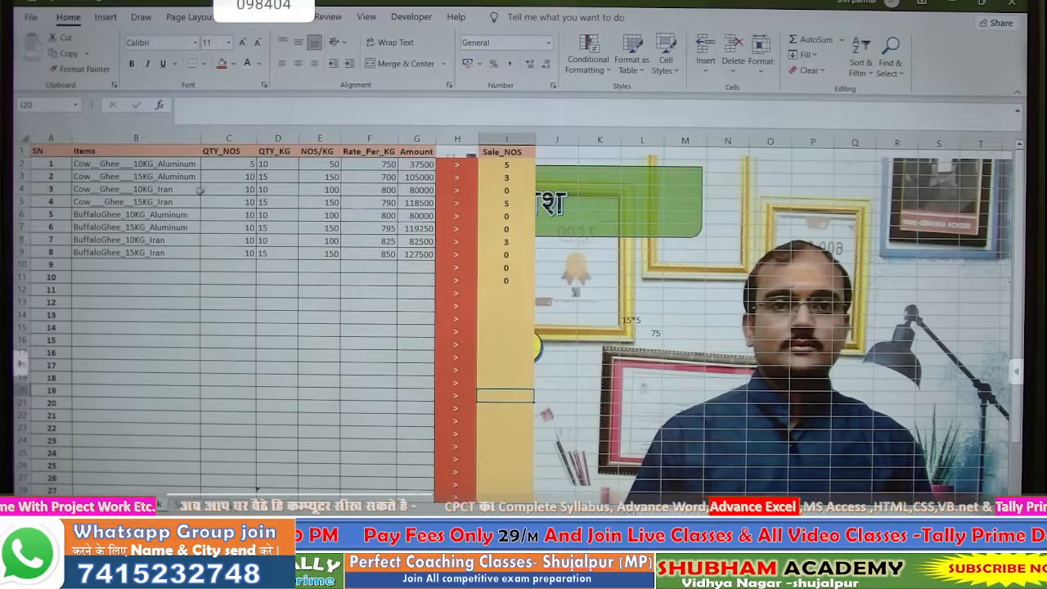
# - Set the QTY_KG formula cells in column D to Hidden in Format Cells protection
pyautogui.click(229, 164)
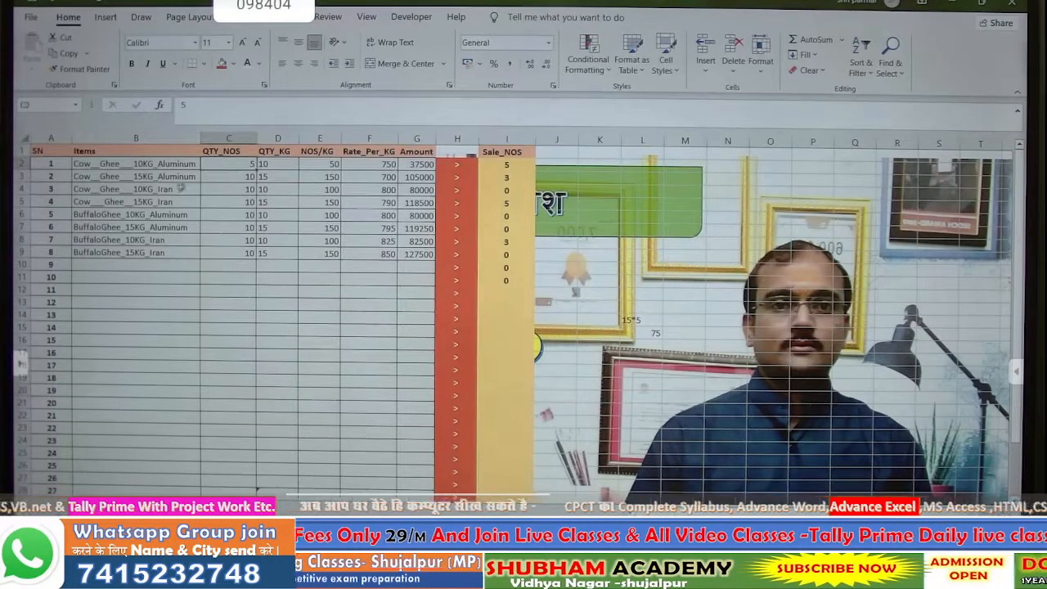
pyautogui.click(287, 167)
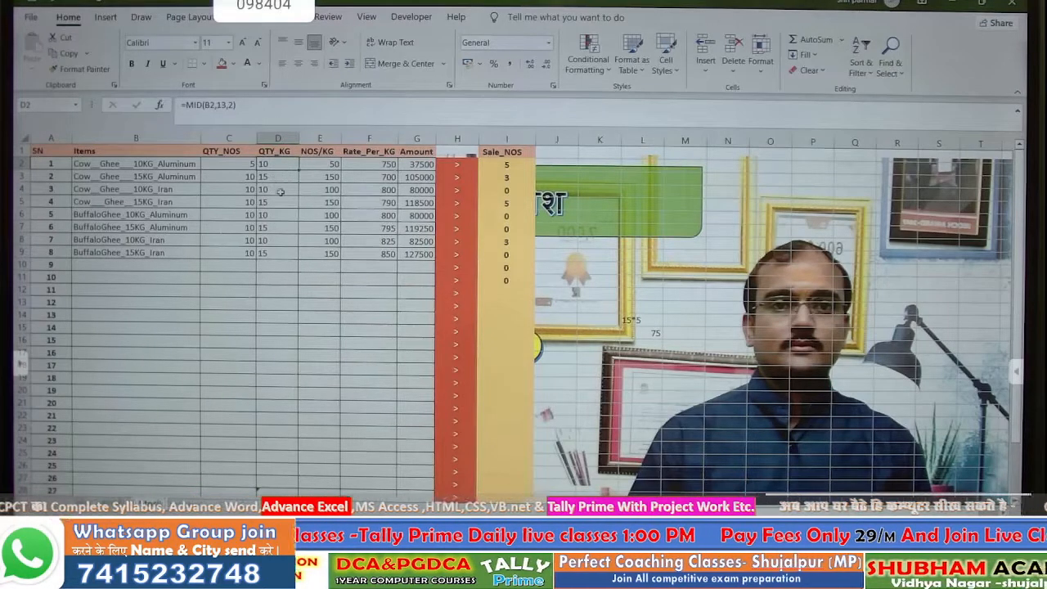
pyautogui.click(279, 191)
pyautogui.moveTo(279, 164); pyautogui.dragTo(282, 479)
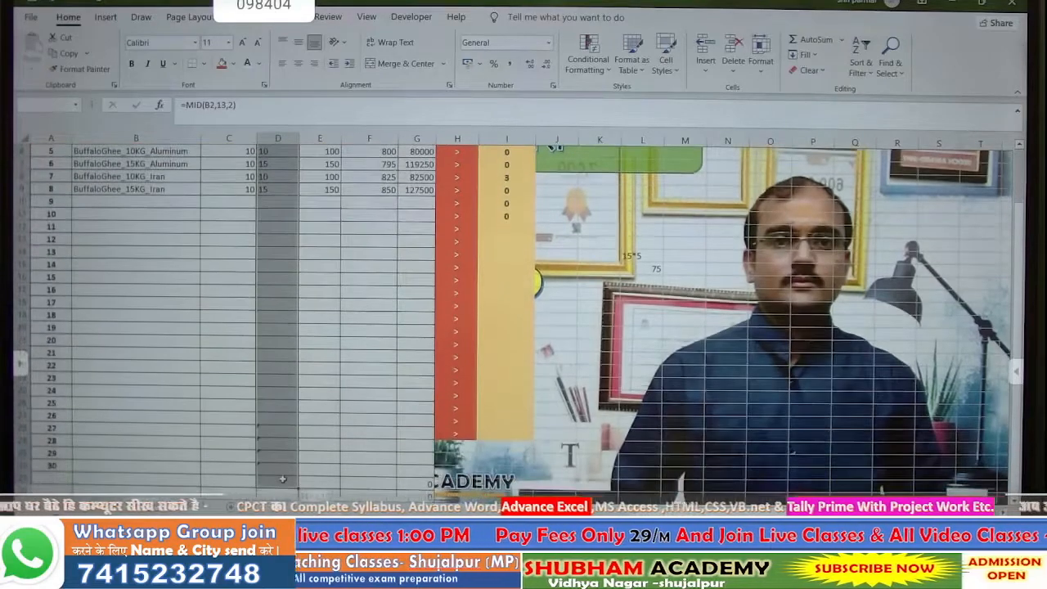
pyautogui.scroll(2, 330, 350)
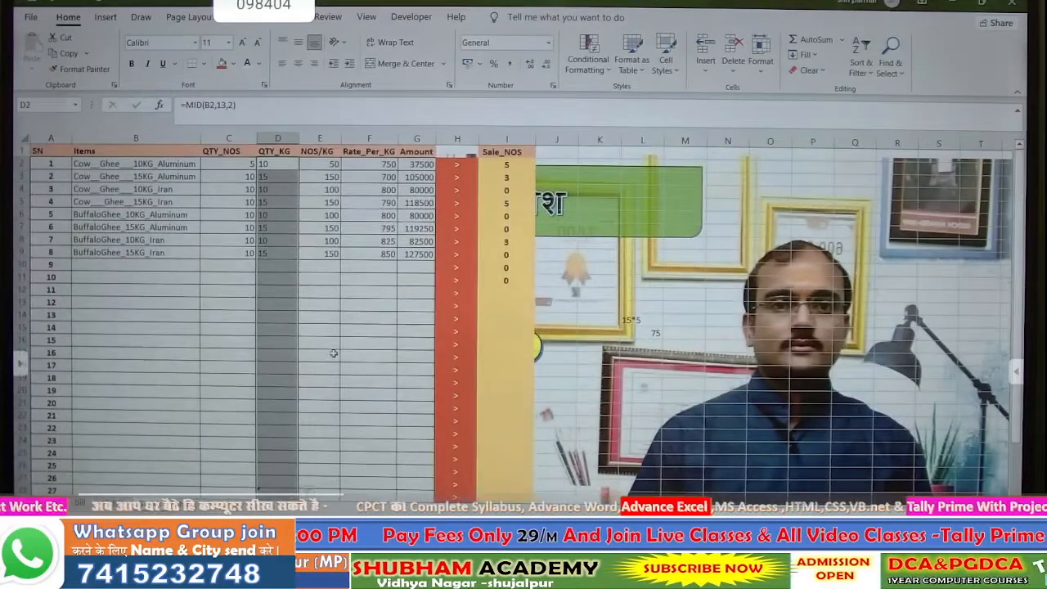
pyautogui.rightClick(284, 332)
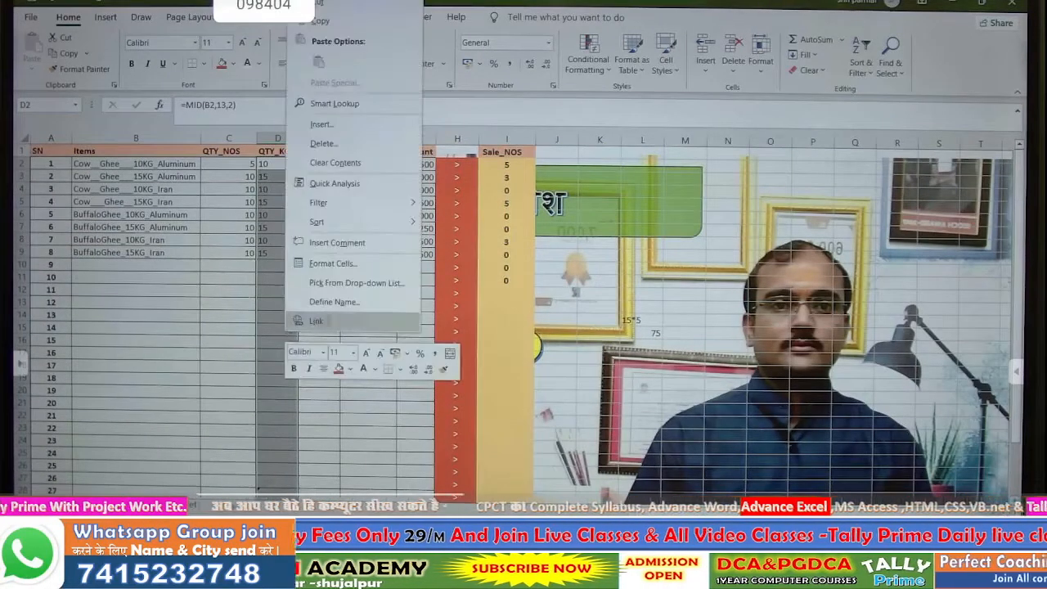
pyautogui.click(329, 272)
pyautogui.click(391, 123)
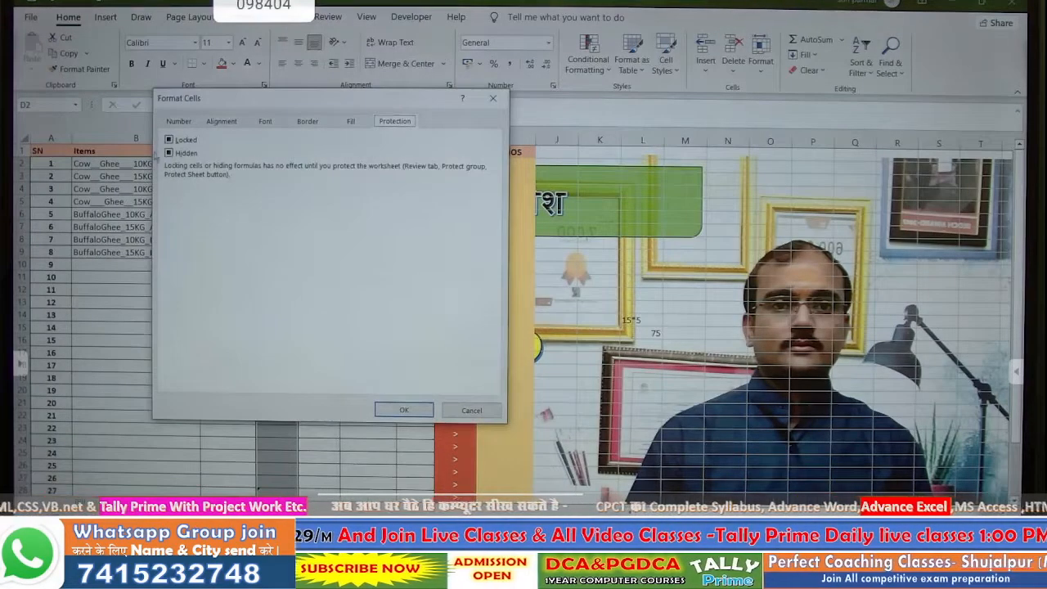
pyautogui.click(170, 140)
pyautogui.click(170, 153)
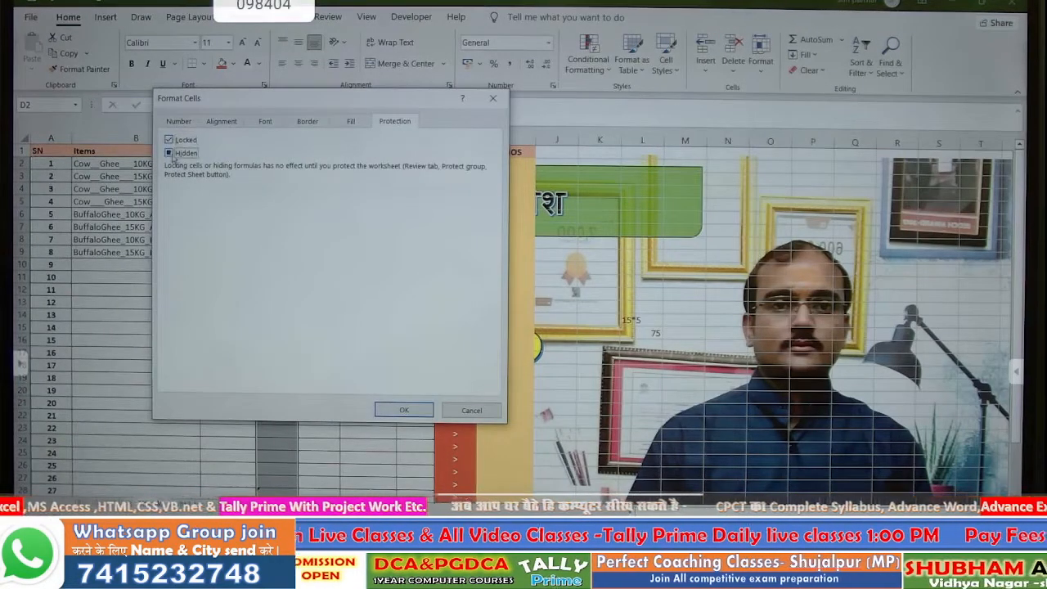
pyautogui.click(390, 406)
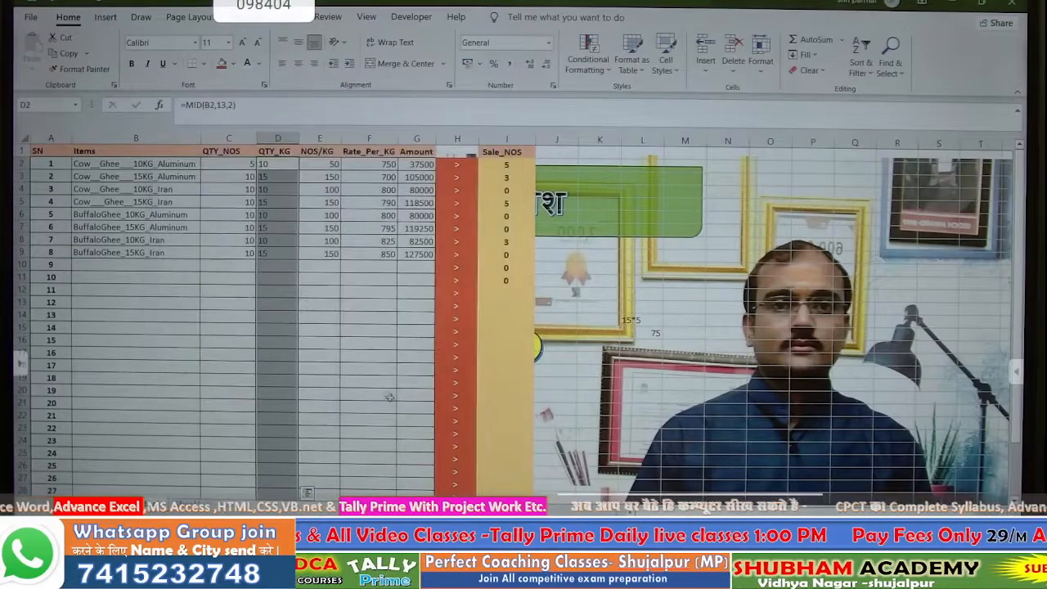
# - Mark the NOS/KG formula cells in column E as Hidden as well
pyautogui.click(321, 314)
pyautogui.click(311, 164)
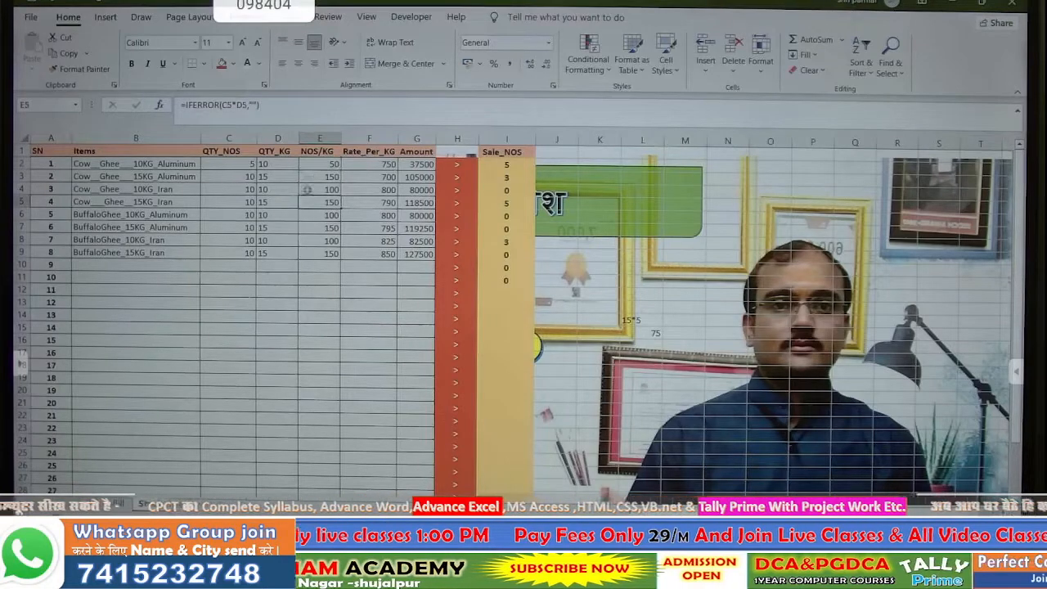
pyautogui.moveTo(317, 165); pyautogui.dragTo(290, 487)
pyautogui.scroll(2, 292, 473)
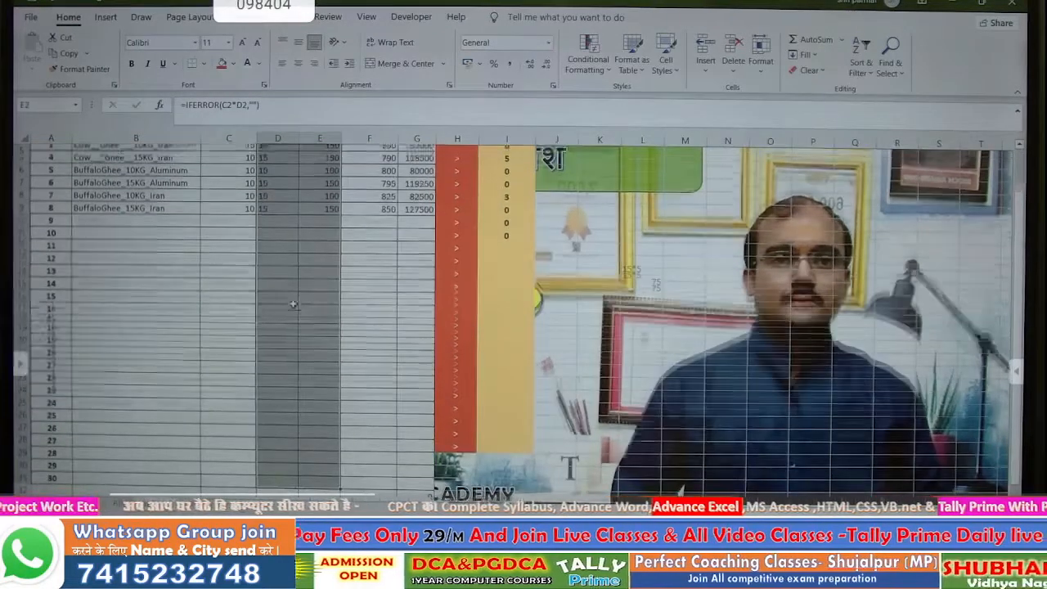
pyautogui.rightClick(299, 319)
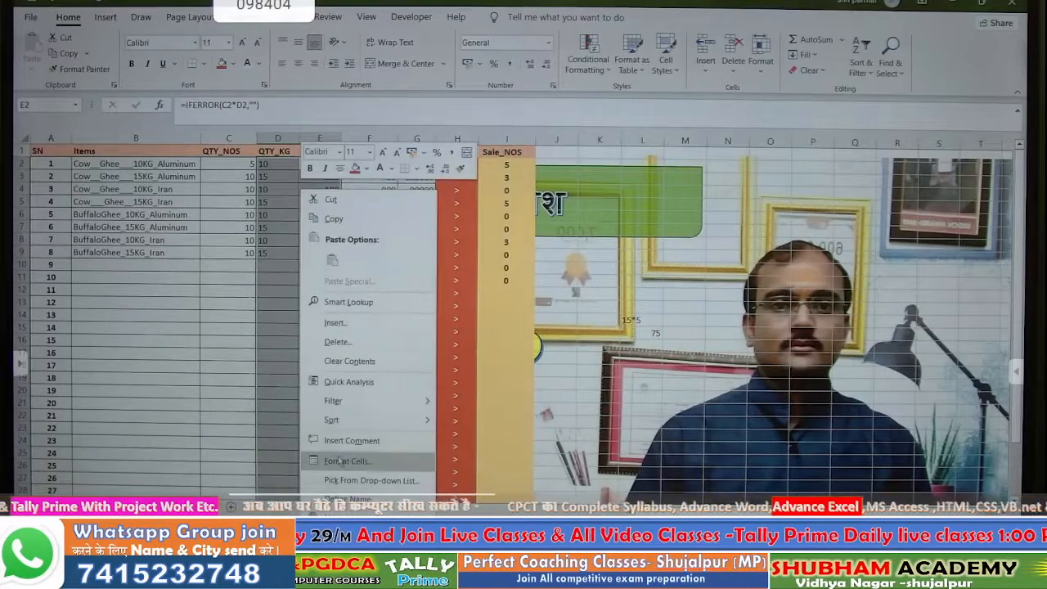
pyautogui.click(347, 461)
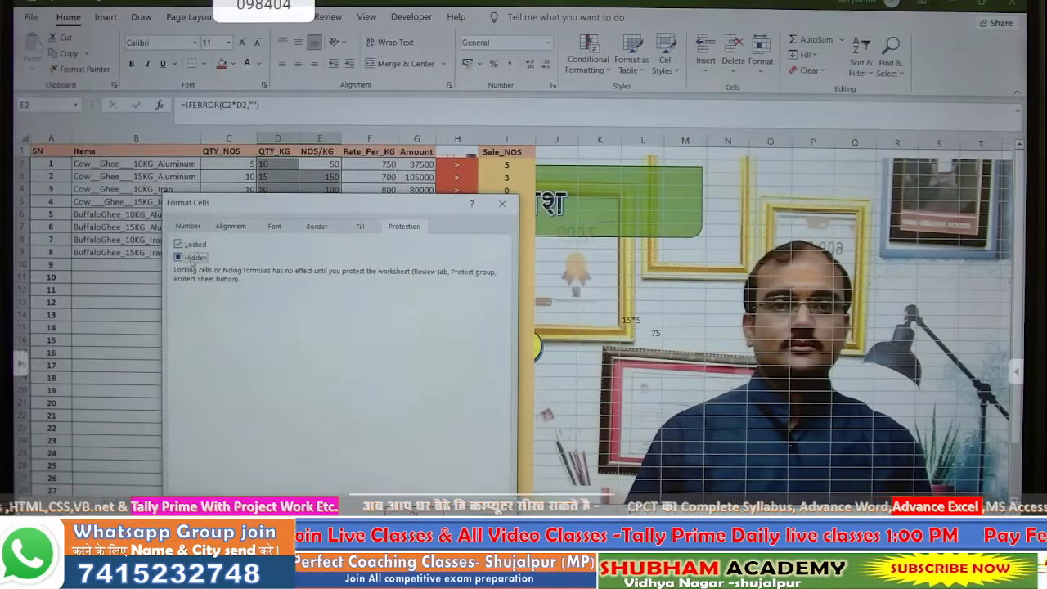
pyautogui.click(194, 258)
pyautogui.click(414, 501)
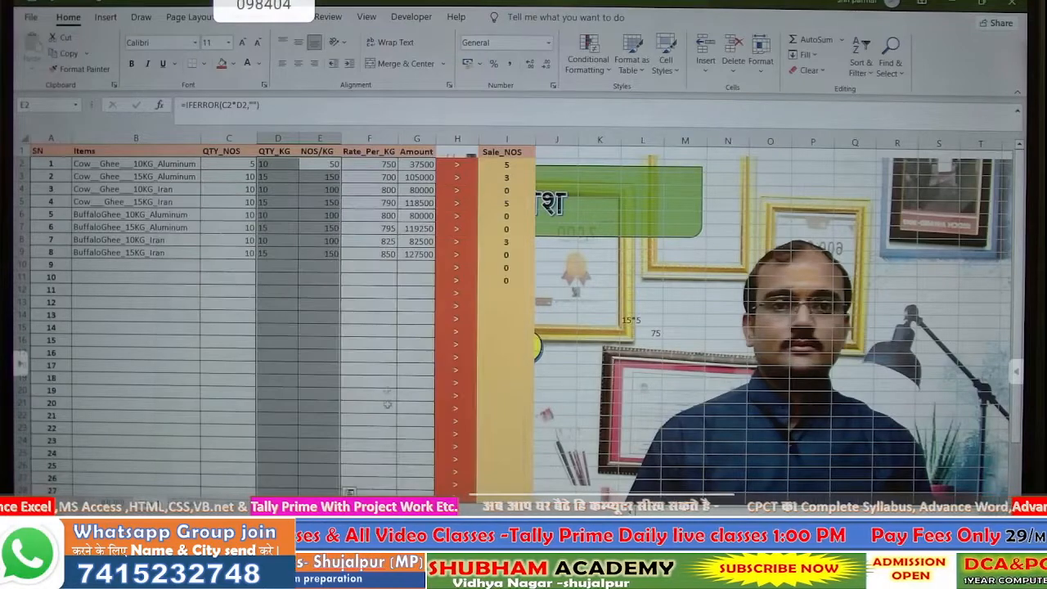
# - Select the Amount formula cells in column G and bring up their protection settings
pyautogui.click(377, 167)
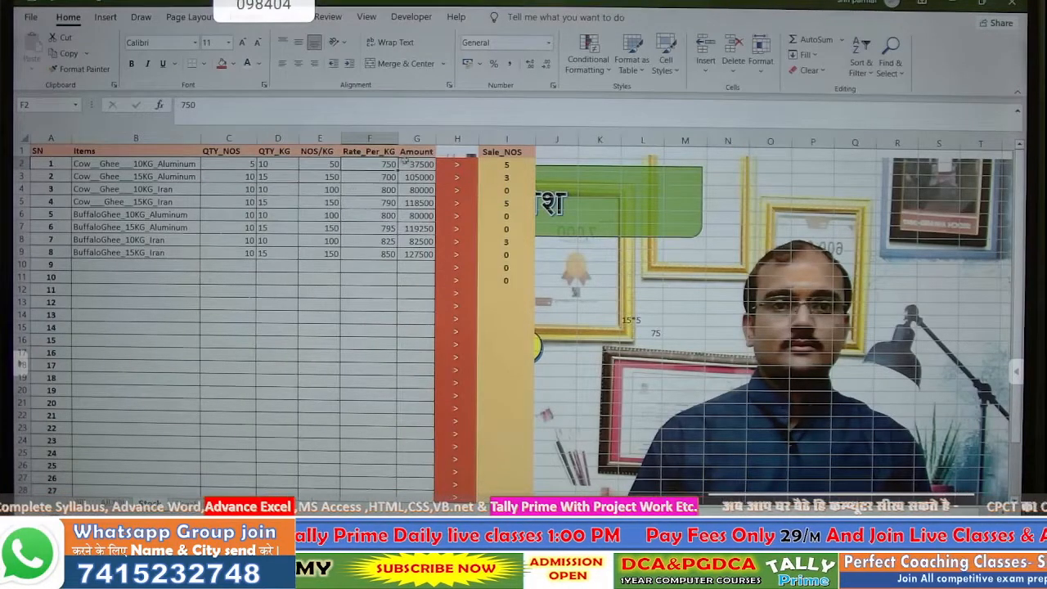
pyautogui.moveTo(413, 165); pyautogui.dragTo(416, 487)
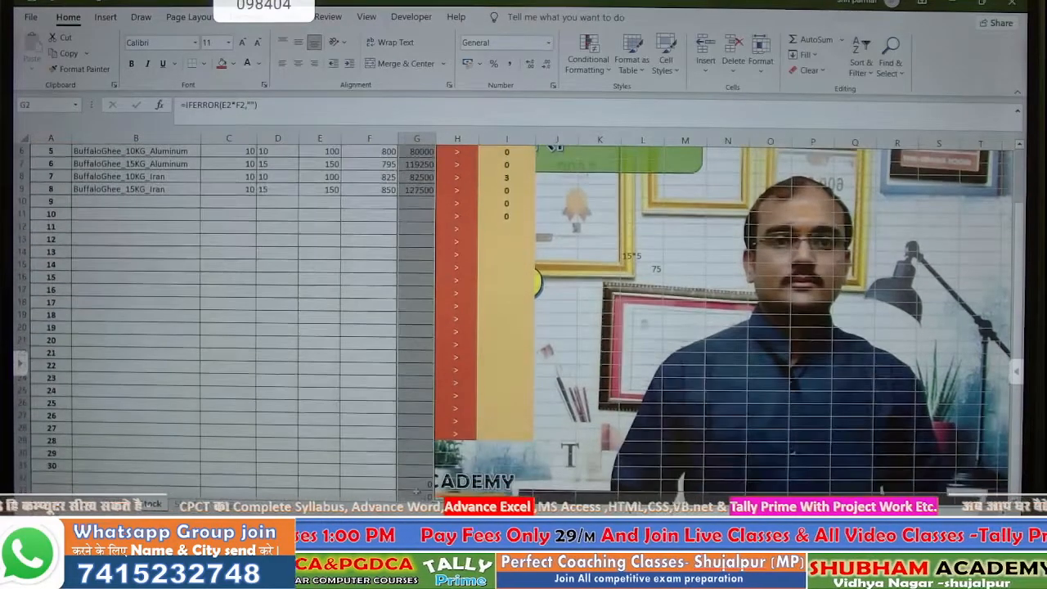
pyautogui.scroll(2, 417, 334)
pyautogui.rightClick(434, 190)
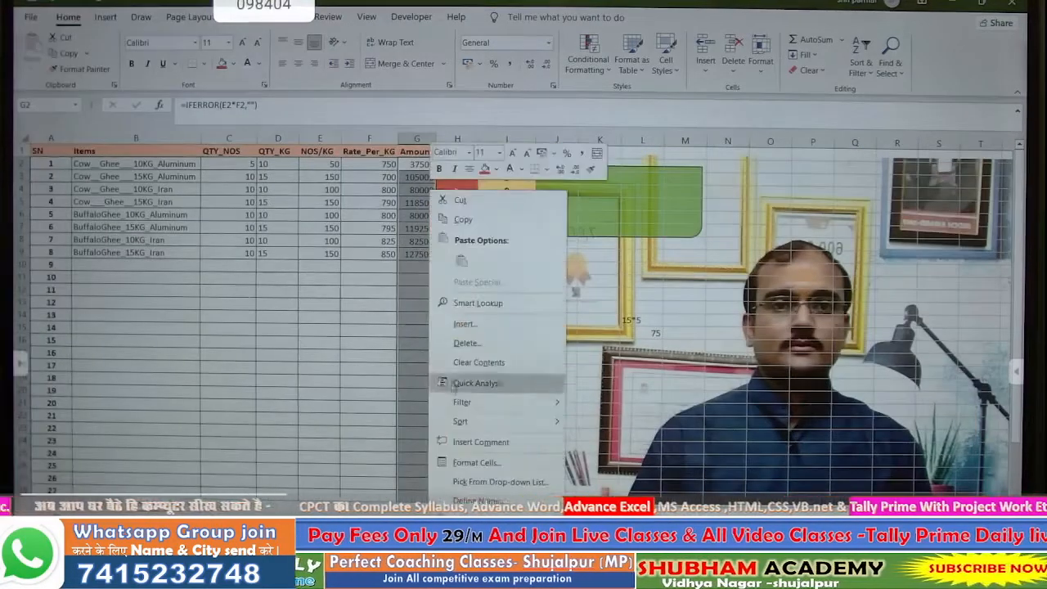
pyautogui.click(475, 463)
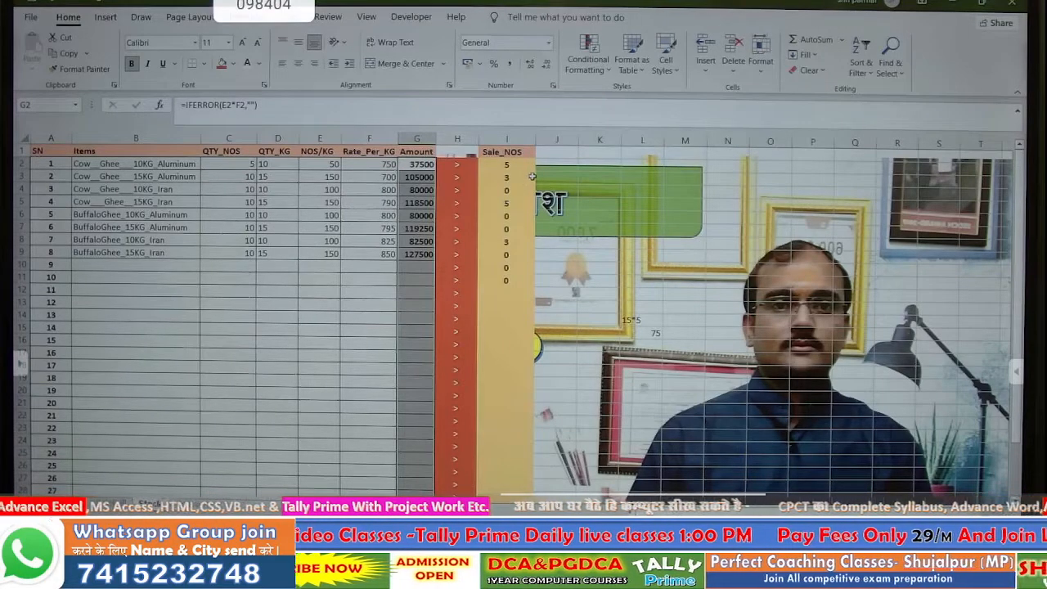
# - Enter the heading 'Stock After' in J1 and widen column J to fit
pyautogui.click(556, 155)
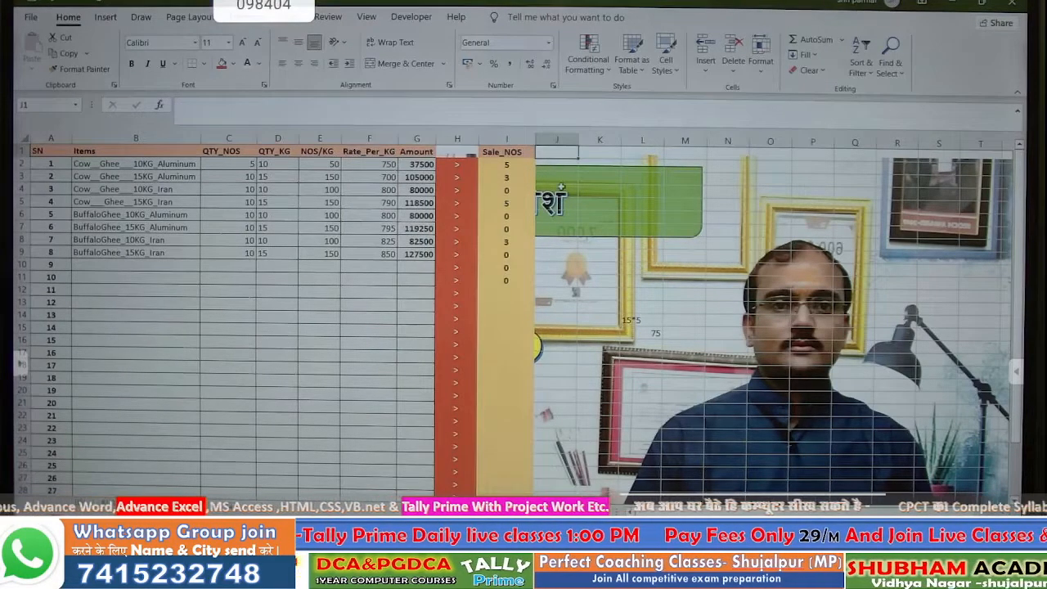
pyautogui.write('5to')
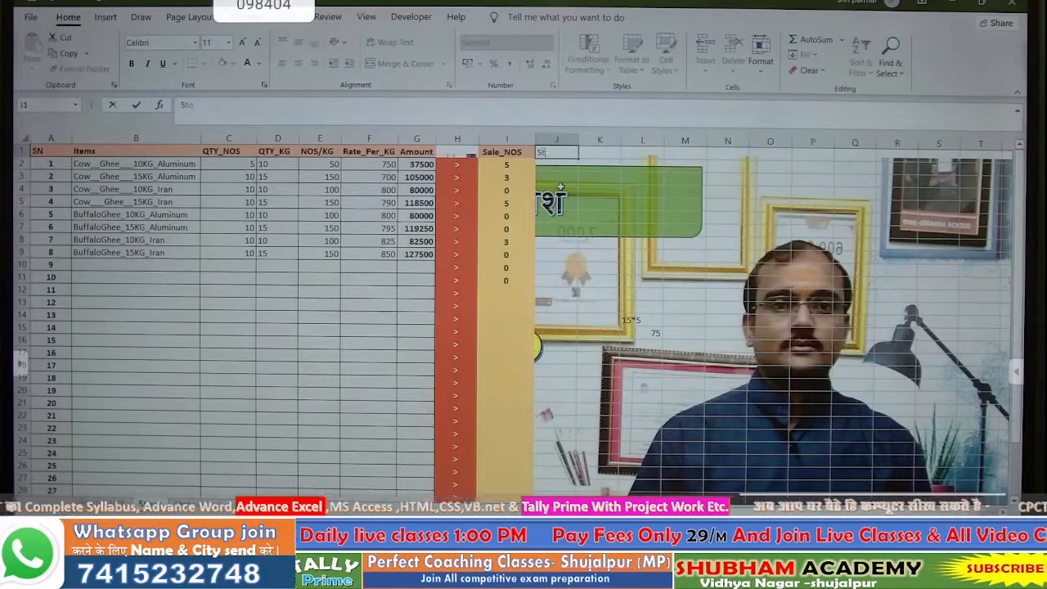
pyautogui.write('ck A')
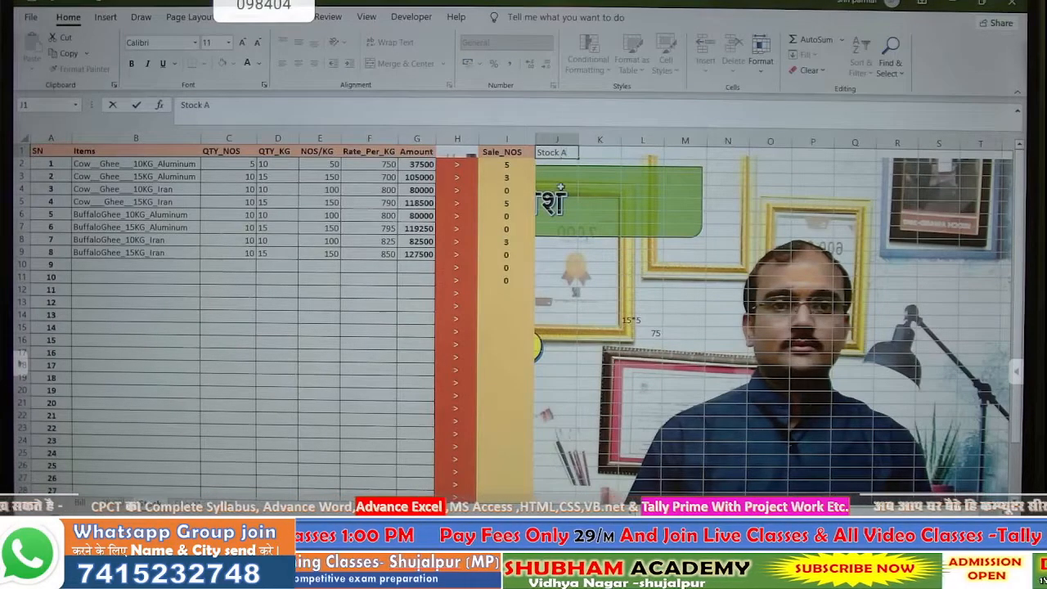
pyautogui.write('fter')
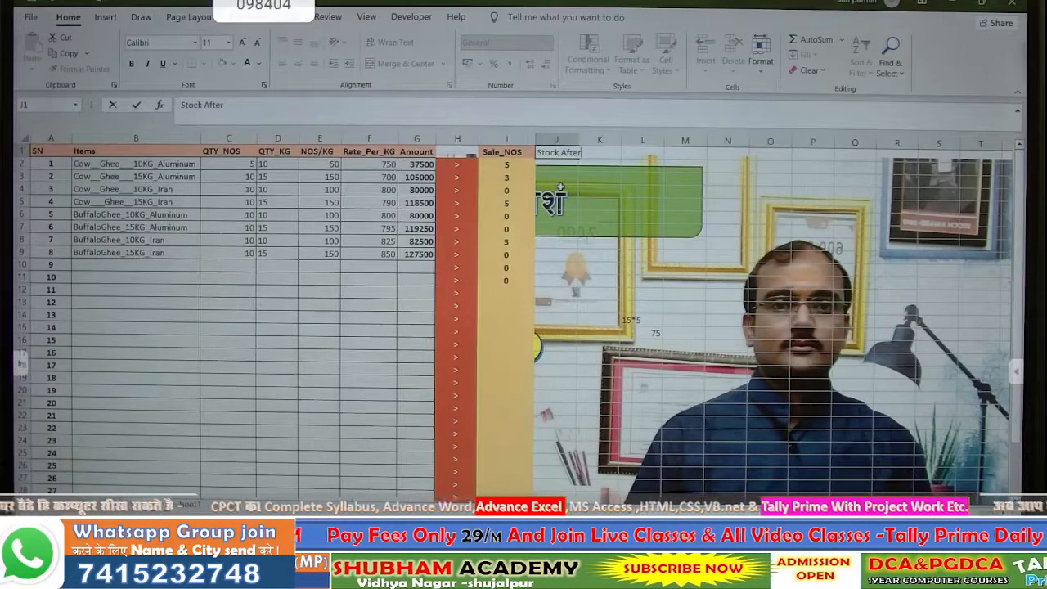
pyautogui.press('Tab')
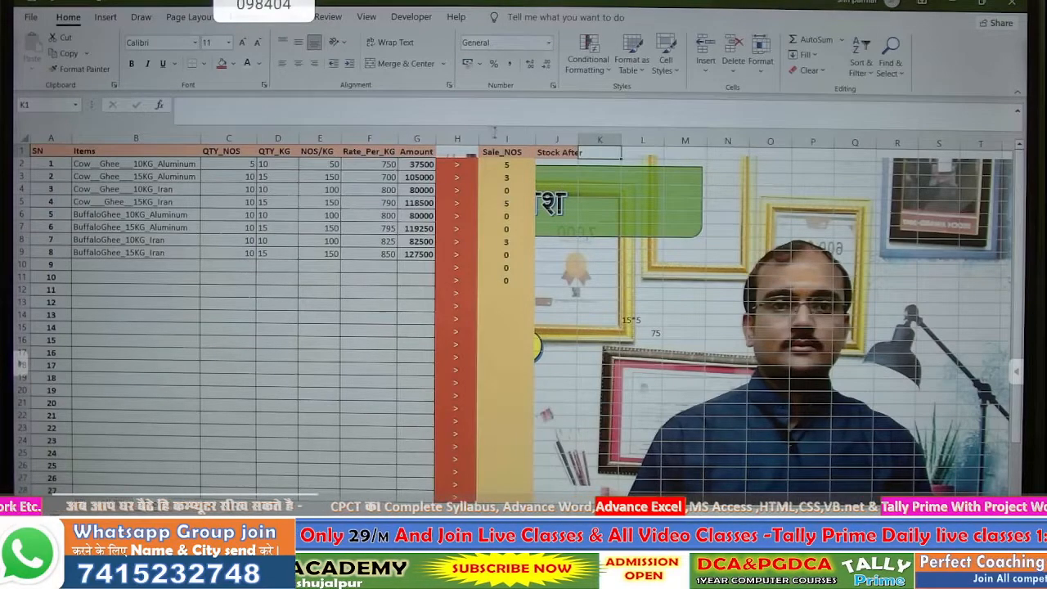
pyautogui.moveTo(533, 139); pyautogui.dragTo(523, 140)
pyautogui.moveTo(527, 141); pyautogui.dragTo(564, 489)
# - Fill the Stock After column J green
pyautogui.click(564, 203)
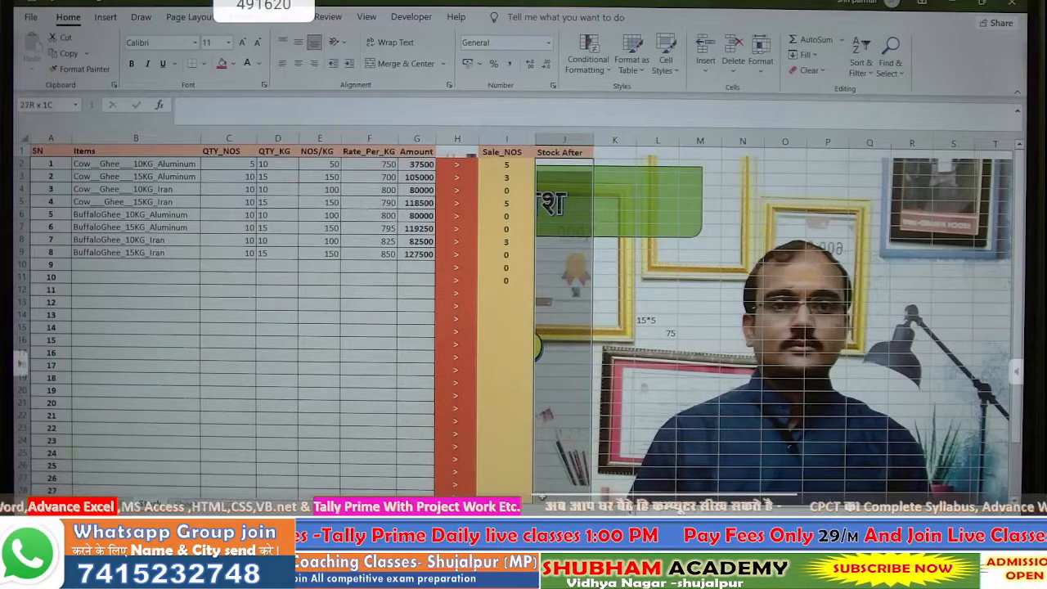
pyautogui.click(233, 64)
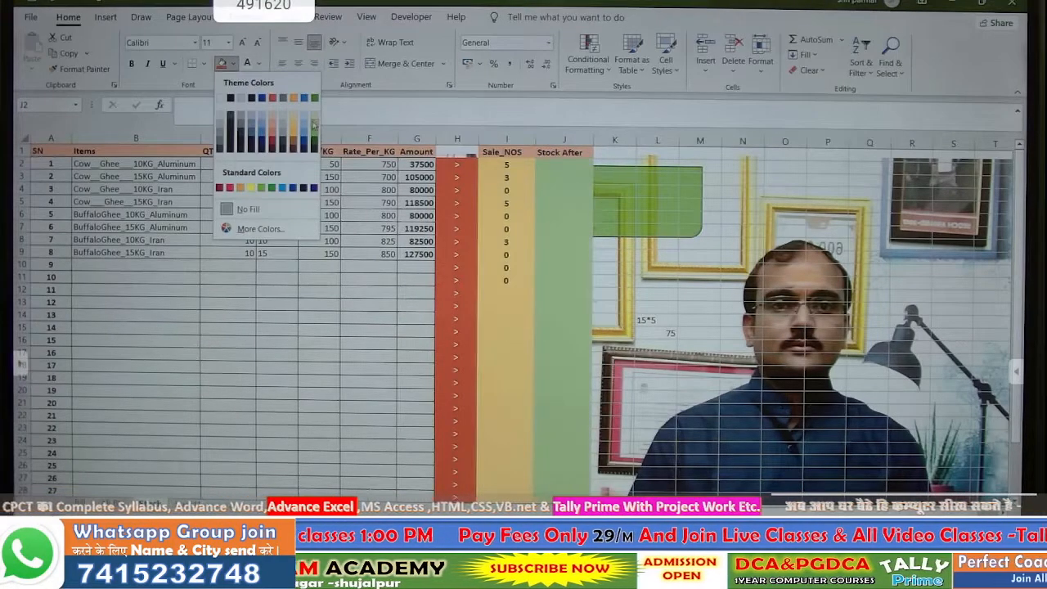
pyautogui.click(315, 124)
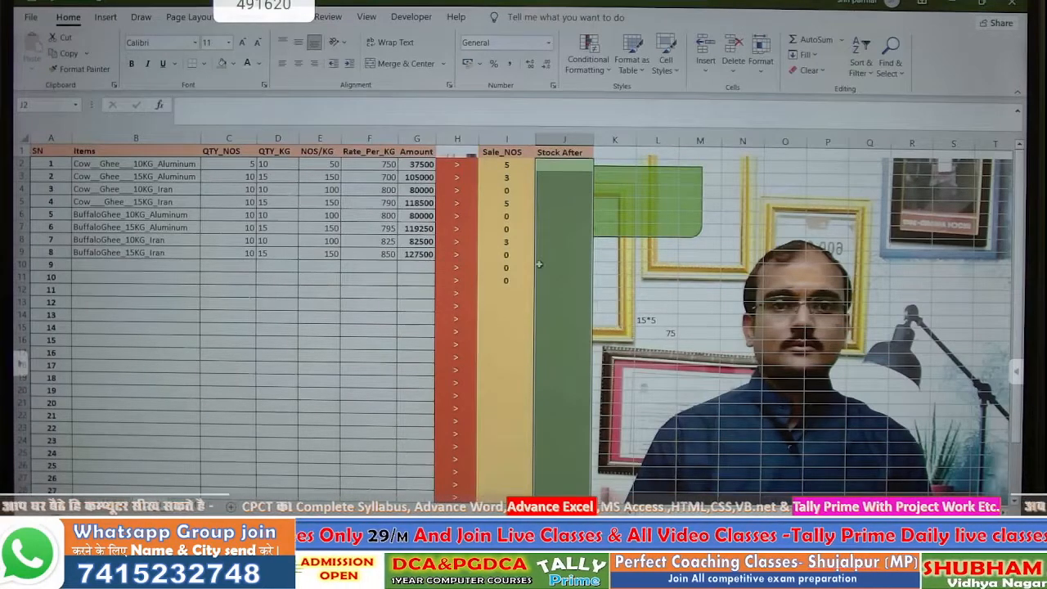
pyautogui.click(540, 256)
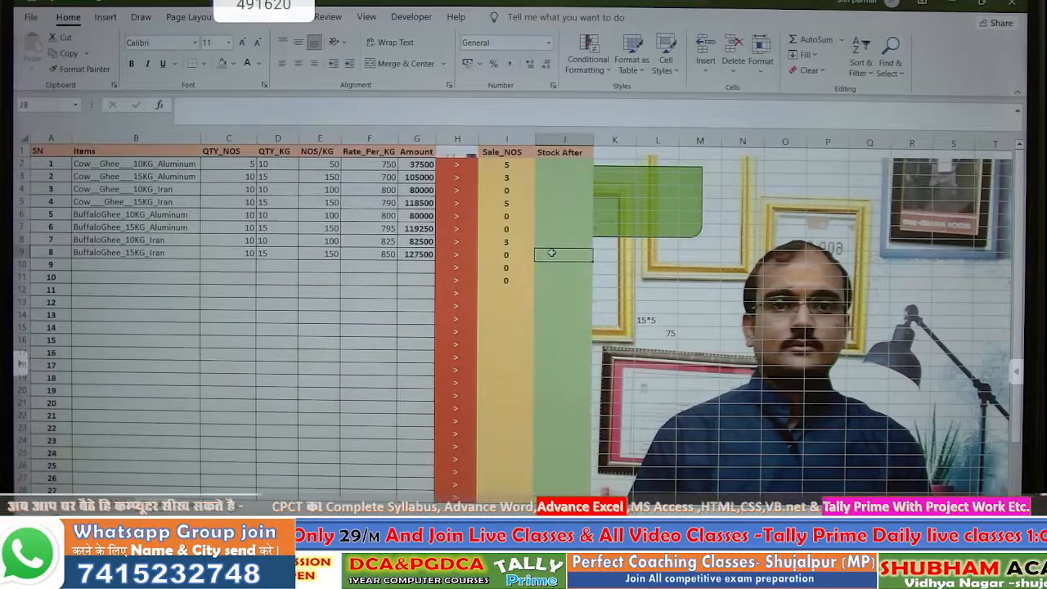
# - Enter =C2-I2 in J2 and copy it down the Stock After column
pyautogui.click(558, 165)
pyautogui.write('=')
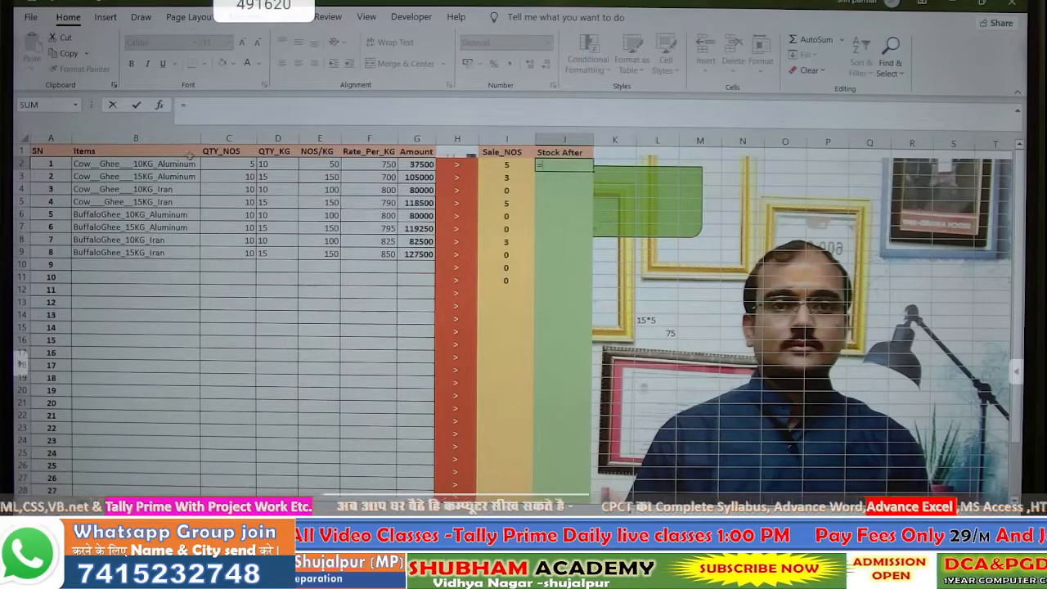
pyautogui.click(223, 163)
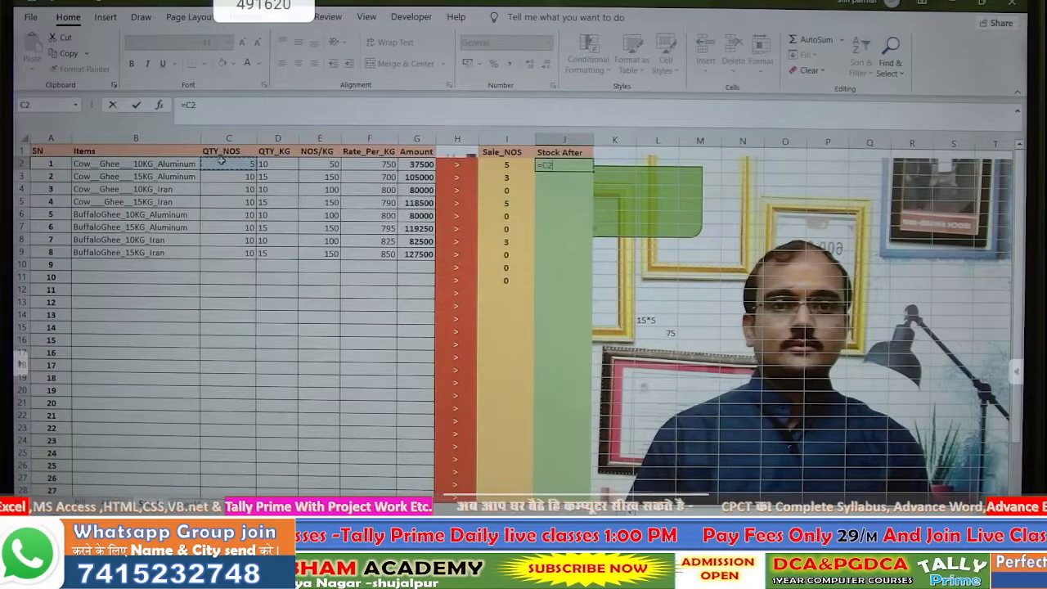
pyautogui.write('-')
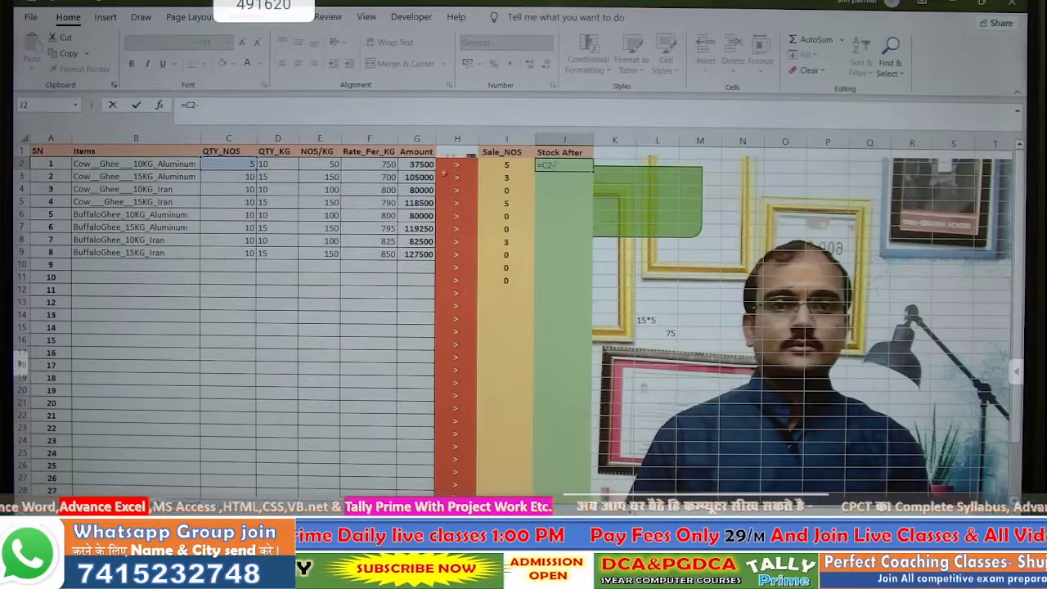
pyautogui.click(505, 166)
pyautogui.press('Return')
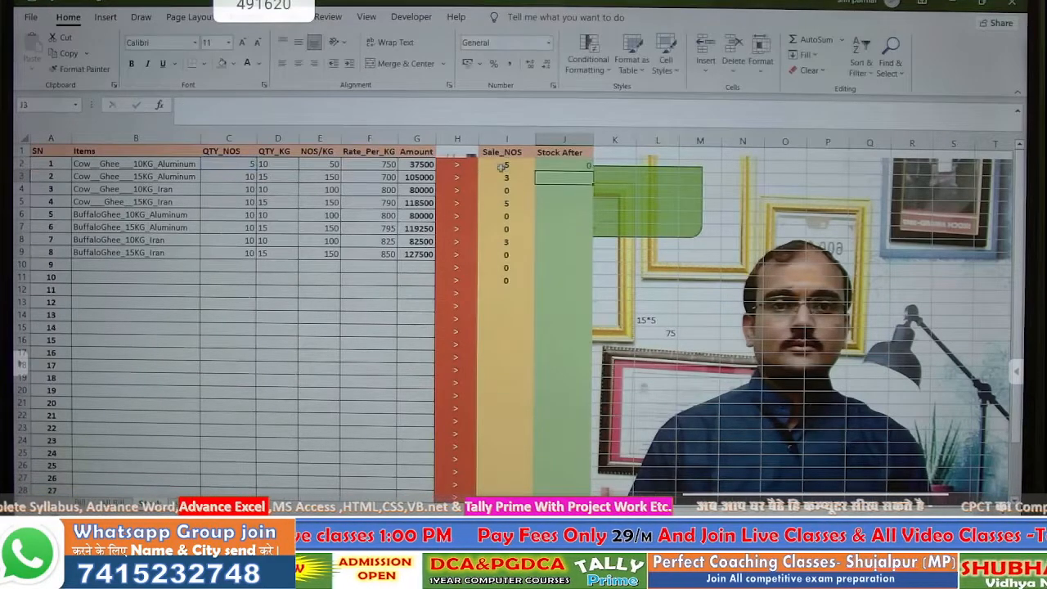
pyautogui.click(553, 167)
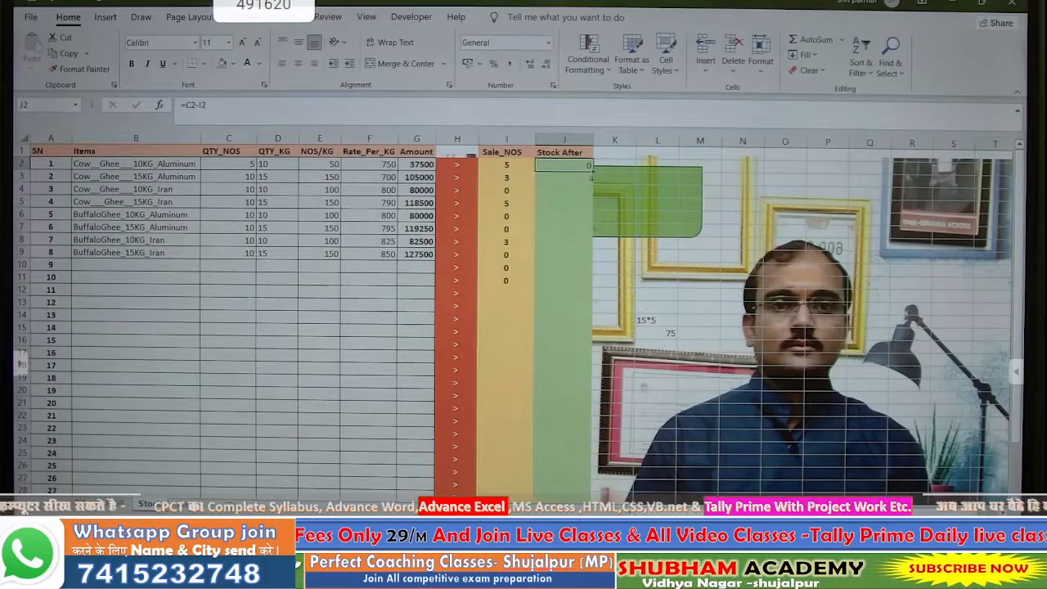
pyautogui.moveTo(591, 177); pyautogui.dragTo(580, 455)
pyautogui.scroll(2, 573, 327)
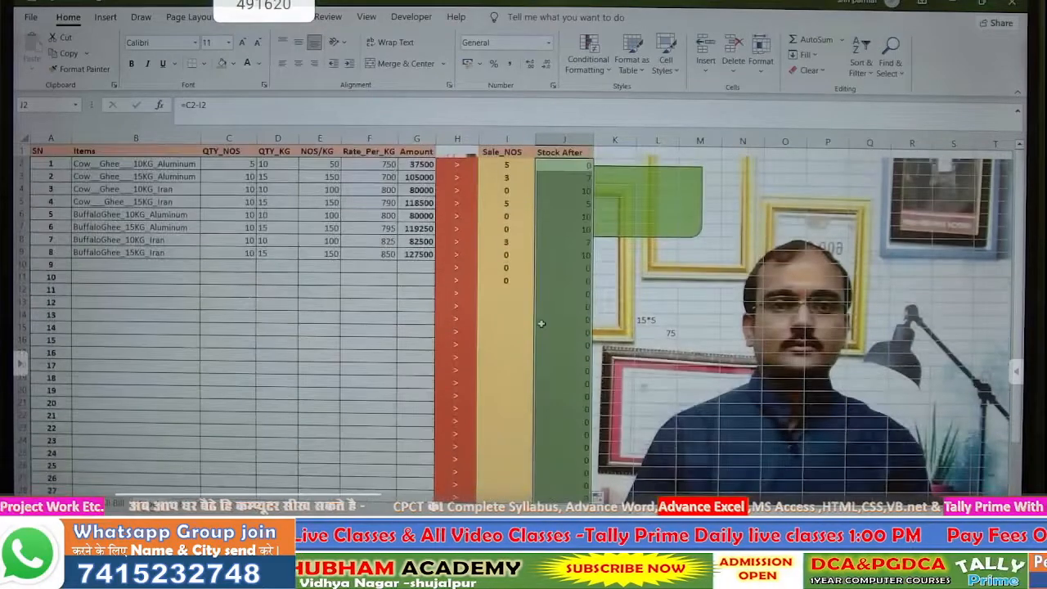
pyautogui.click(221, 166)
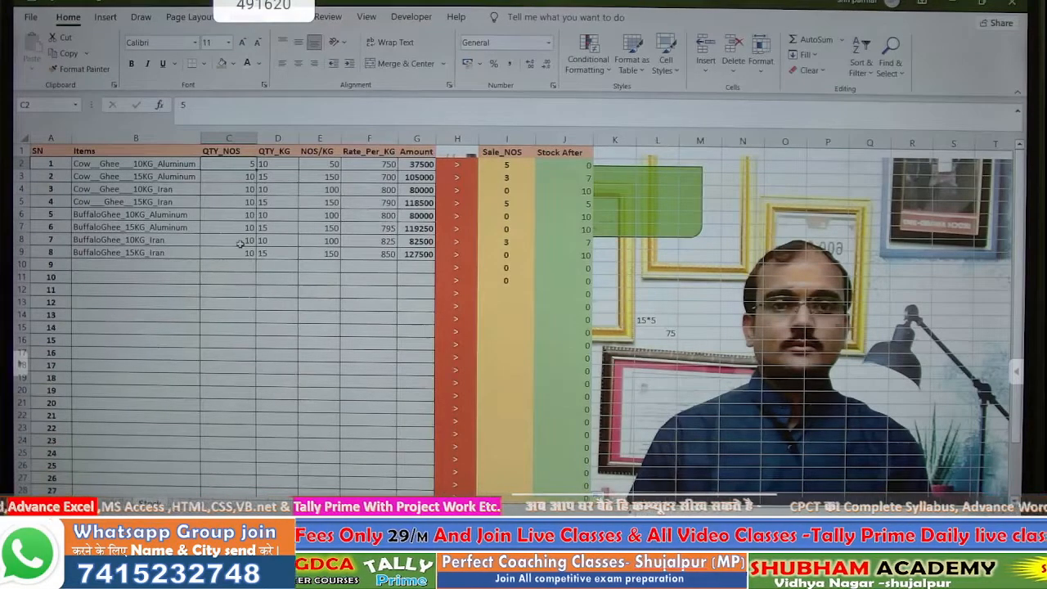
pyautogui.write('10')
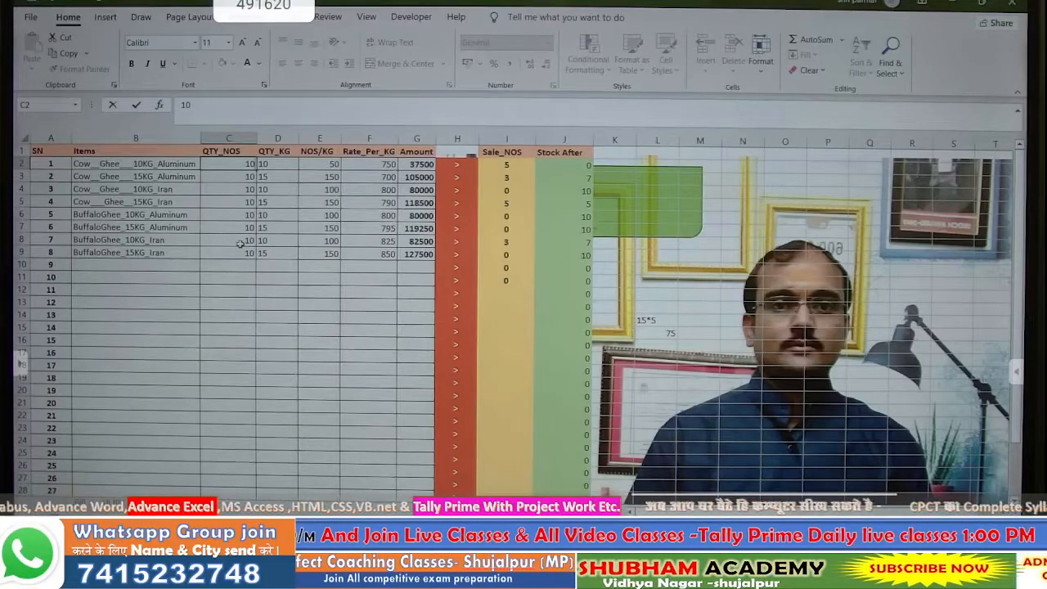
pyautogui.press('Return')
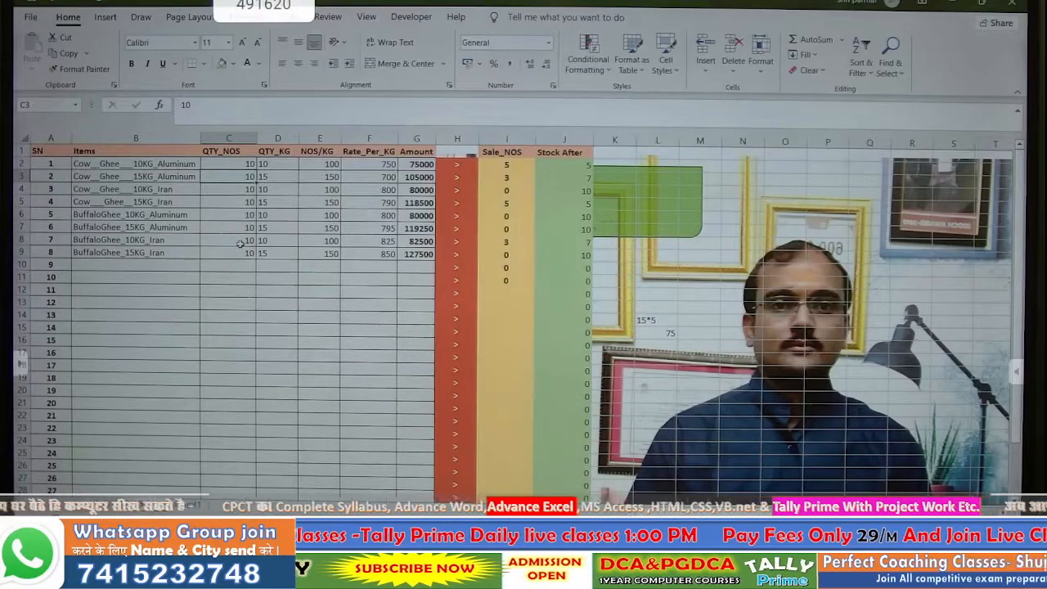
pyautogui.press('Up')
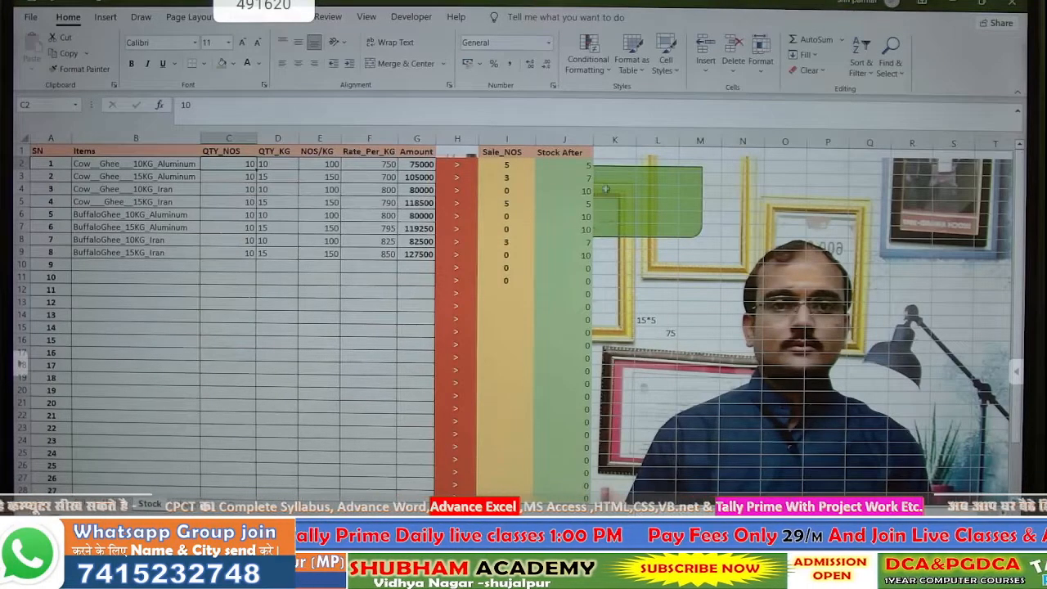
pyautogui.write('0')
pyautogui.press('Return')
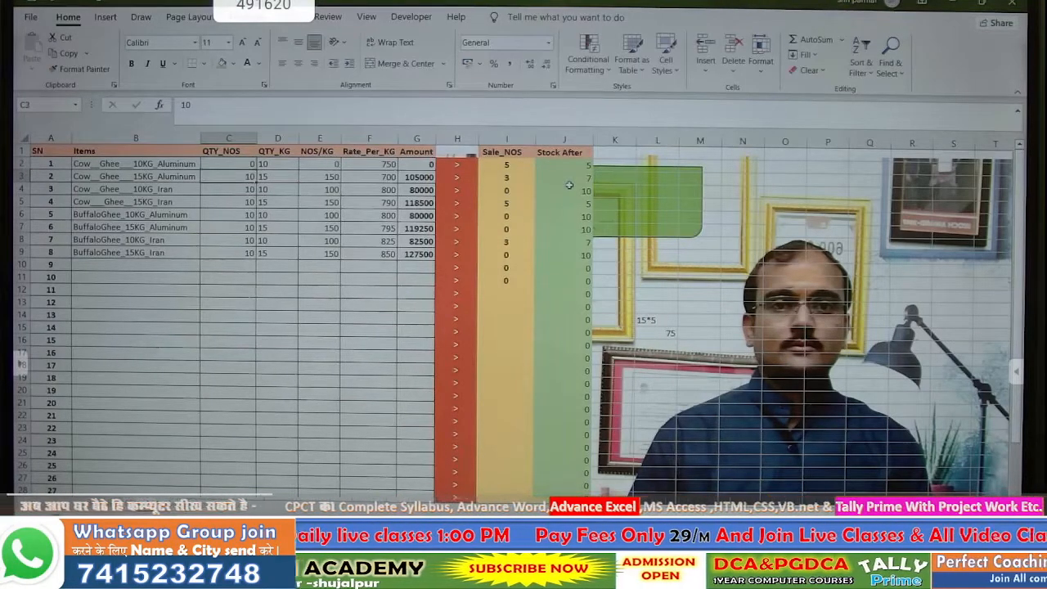
pyautogui.click(240, 165)
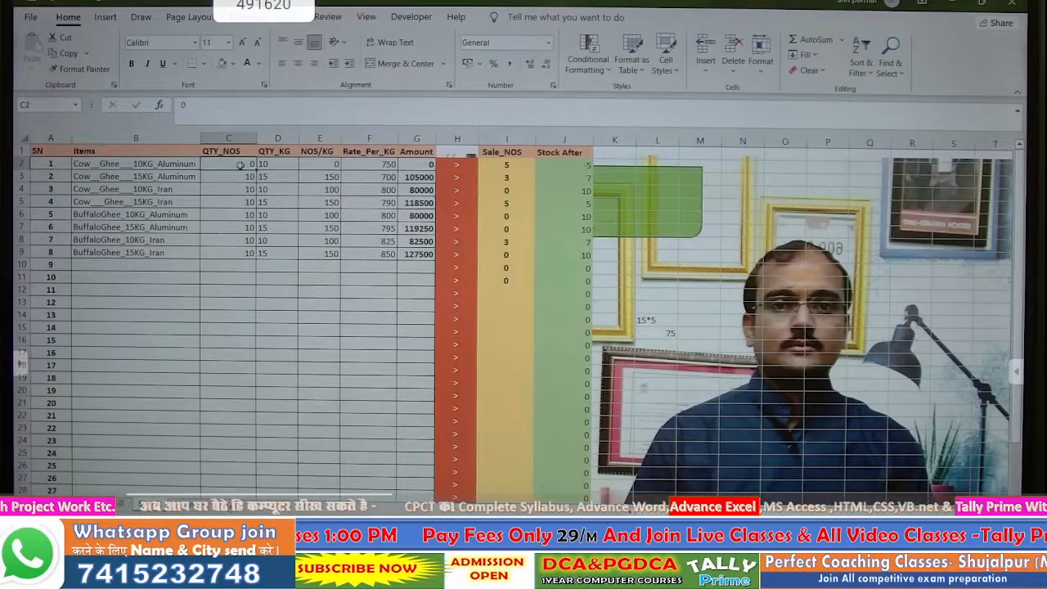
pyautogui.write('5')
pyautogui.press('Return')
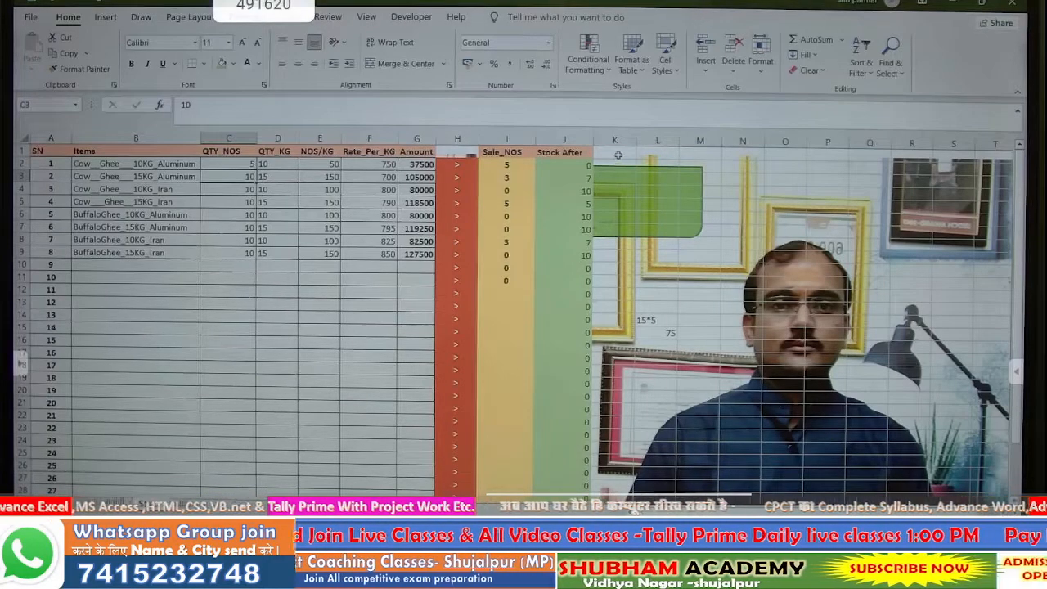
pyautogui.click(618, 154)
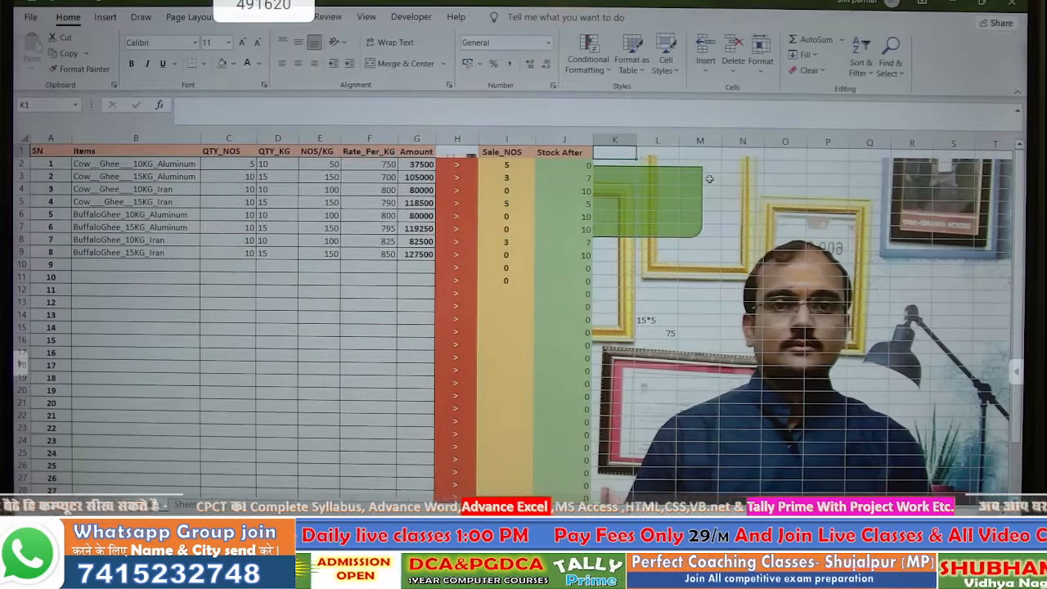
pyautogui.write('Date')
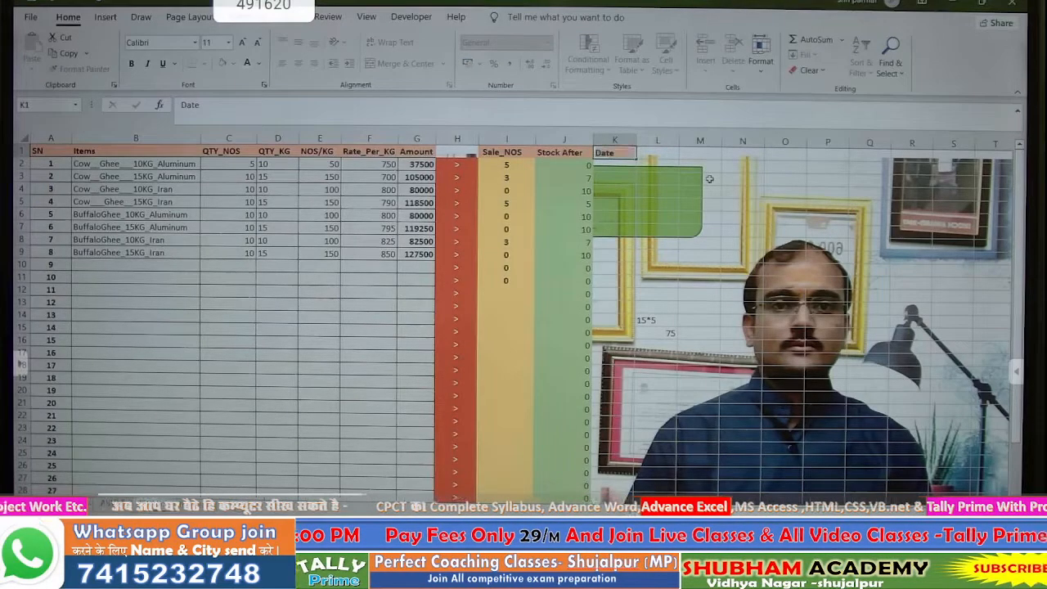
pyautogui.press('Tab')
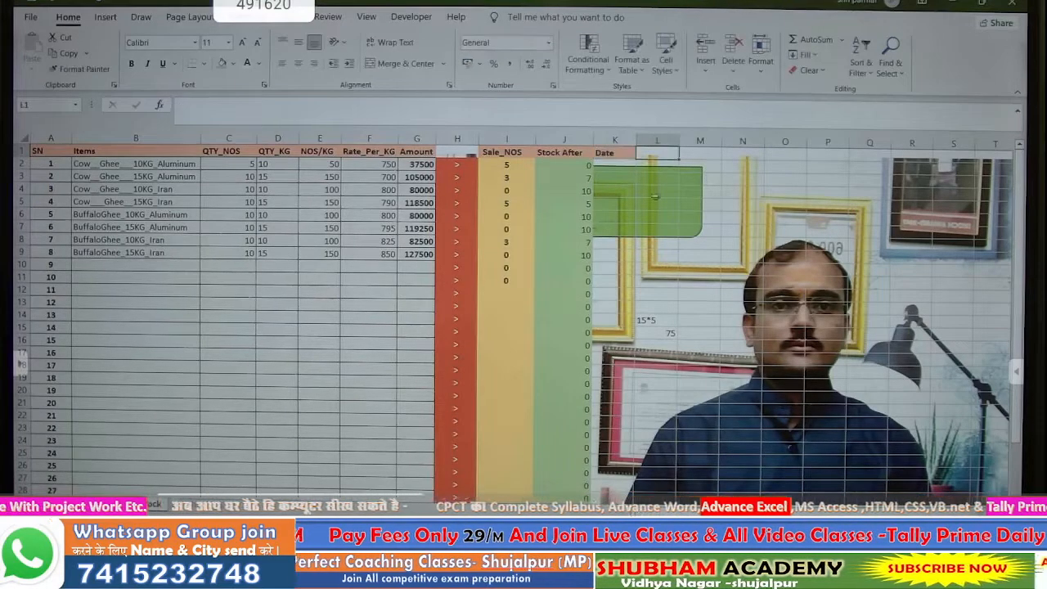
pyautogui.click(622, 157)
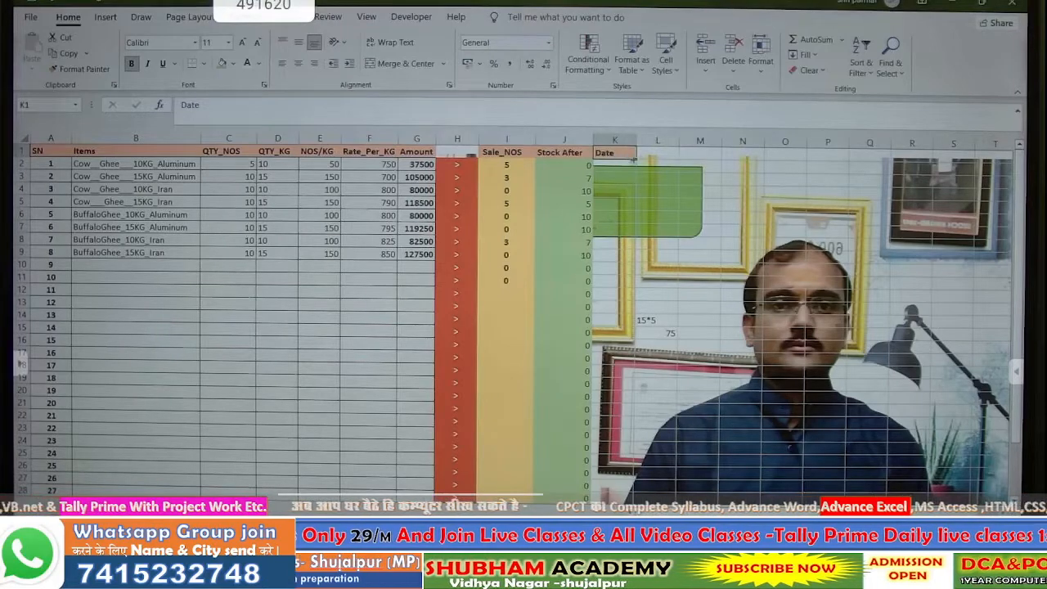
pyautogui.doubleClick(620, 156)
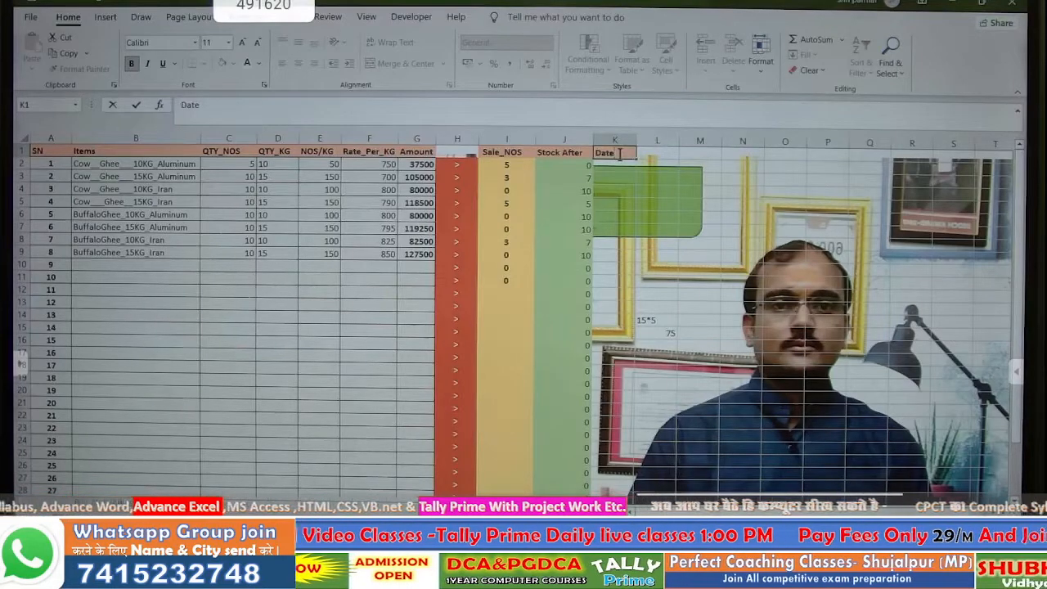
pyautogui.press('BackSpace')
pyautogui.press('BackSpace')
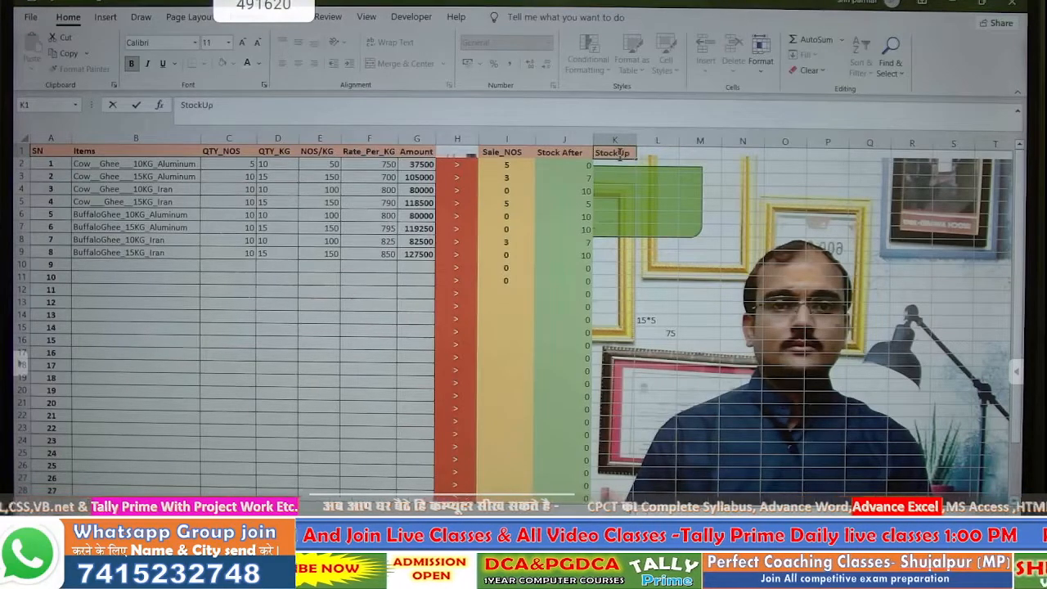
pyautogui.write('date Date')
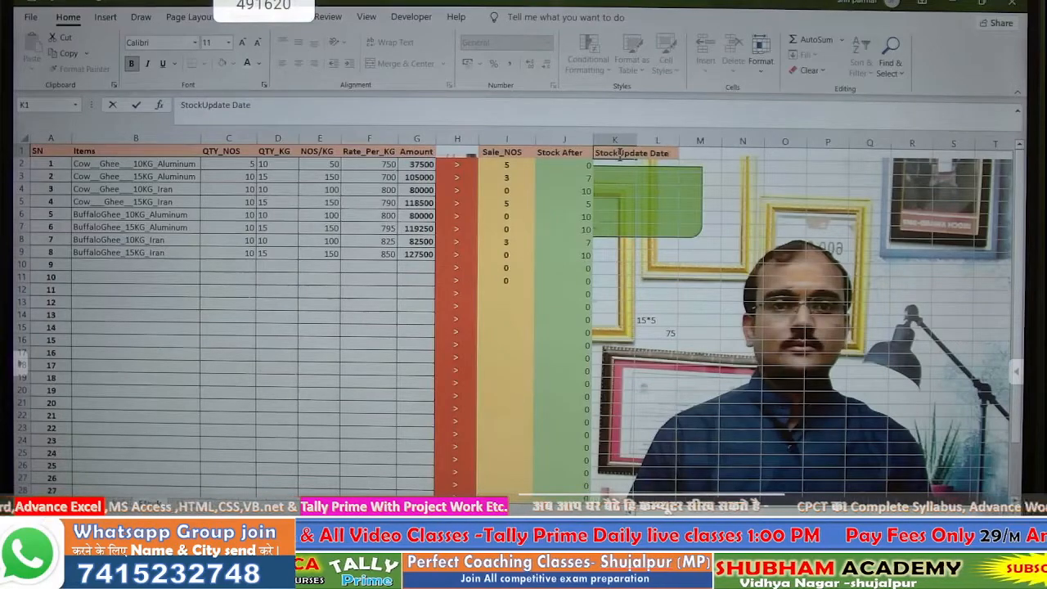
pyautogui.press('Tab')
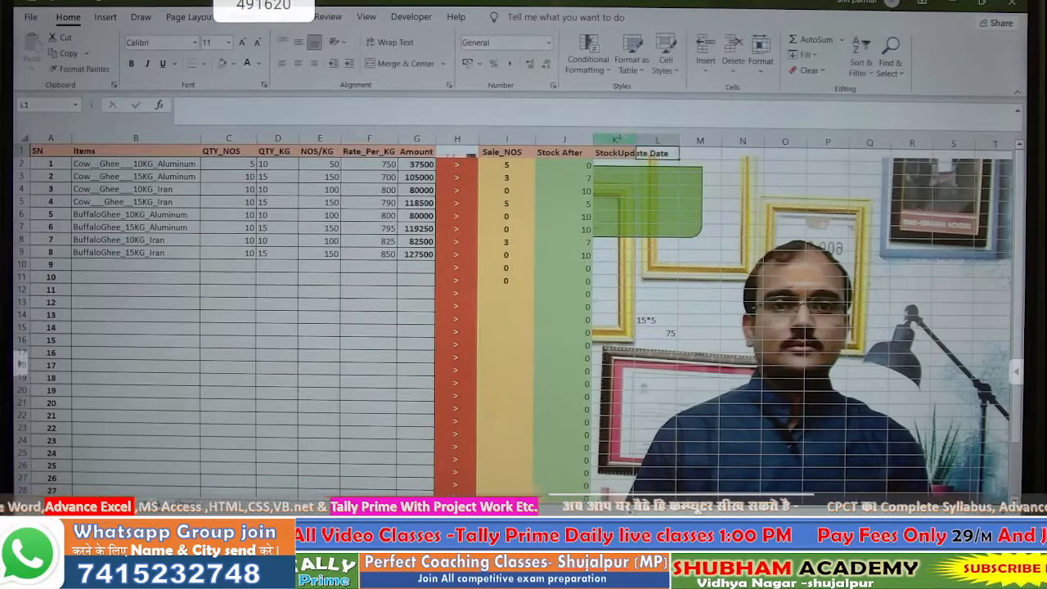
pyautogui.doubleClick(636, 140)
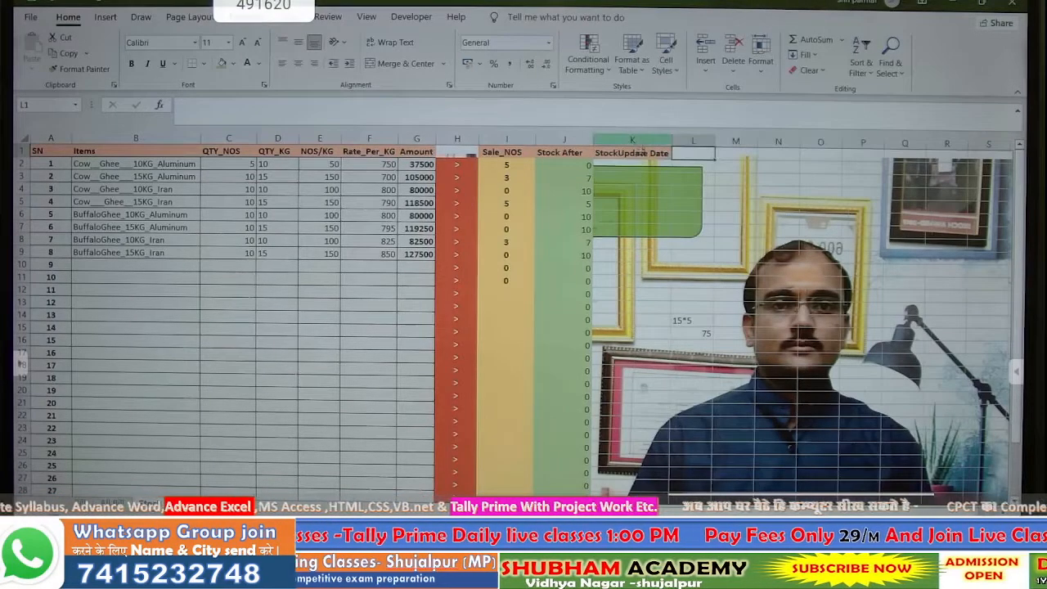
pyautogui.click(646, 153)
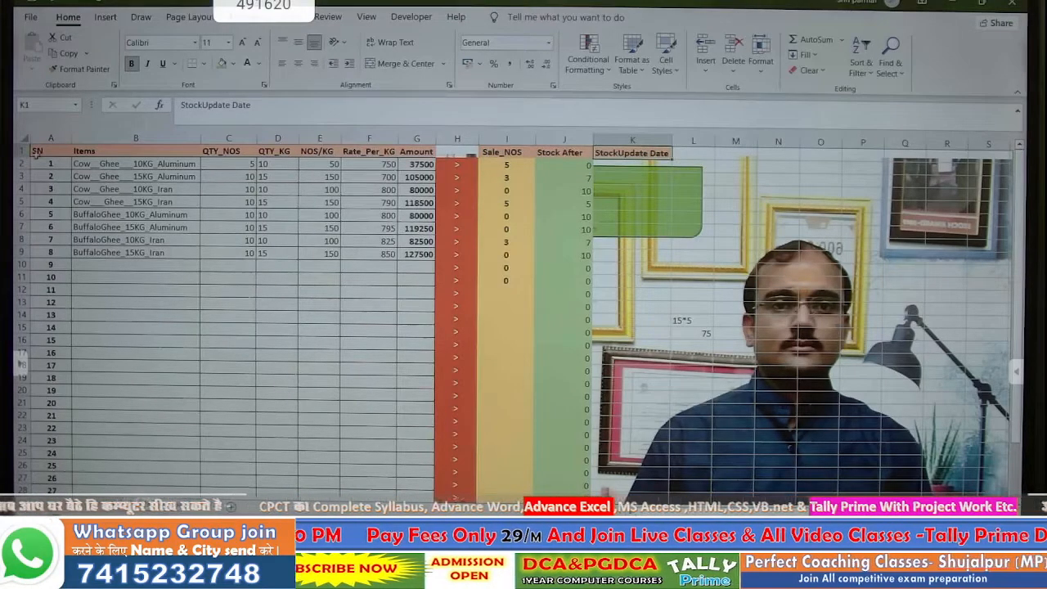
pyautogui.moveTo(27, 157); pyautogui.dragTo(28, 172)
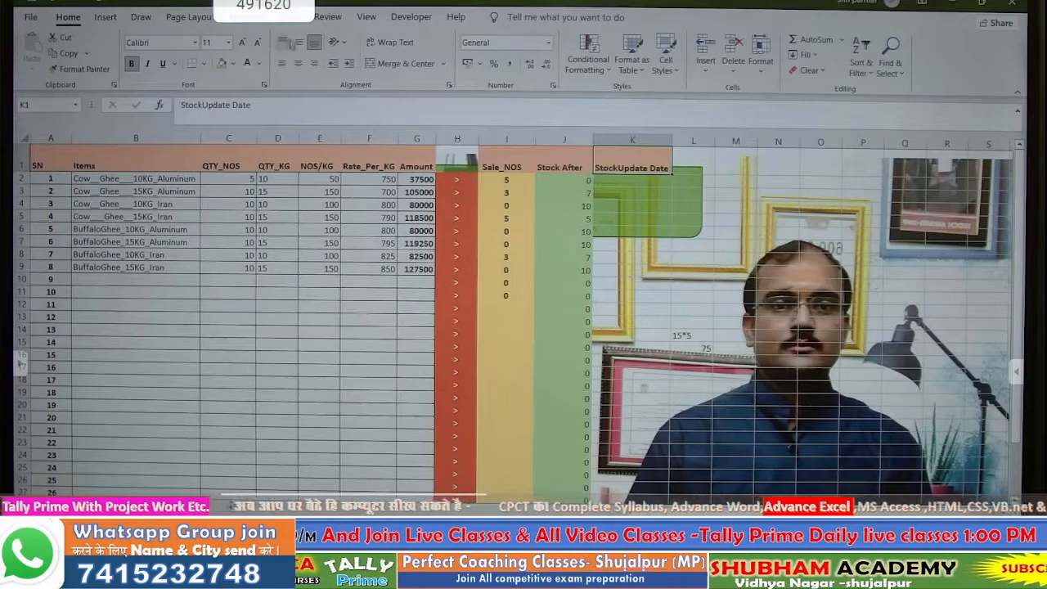
pyautogui.click(381, 45)
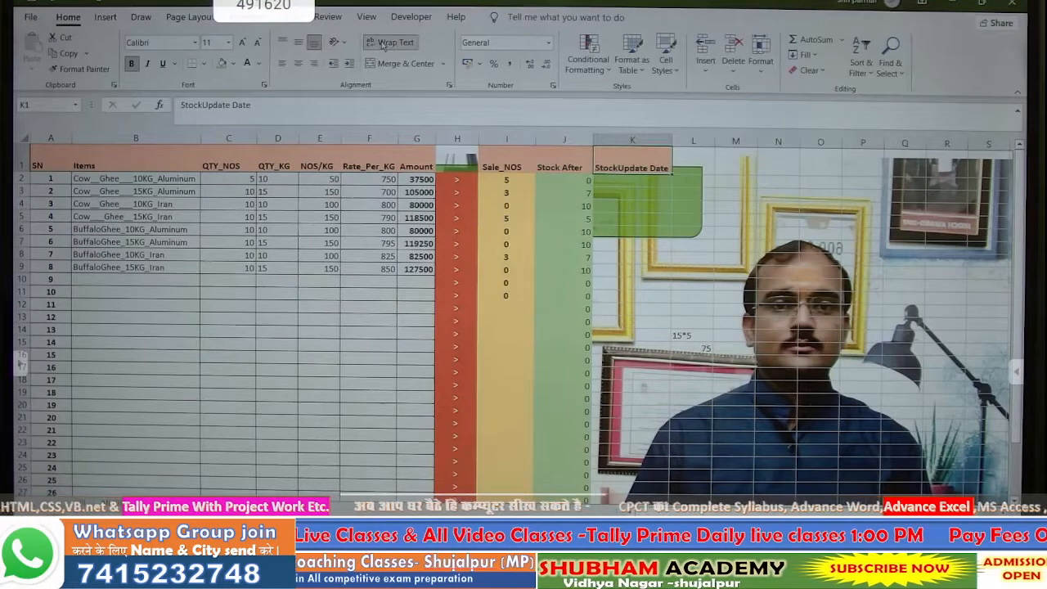
pyautogui.click(297, 41)
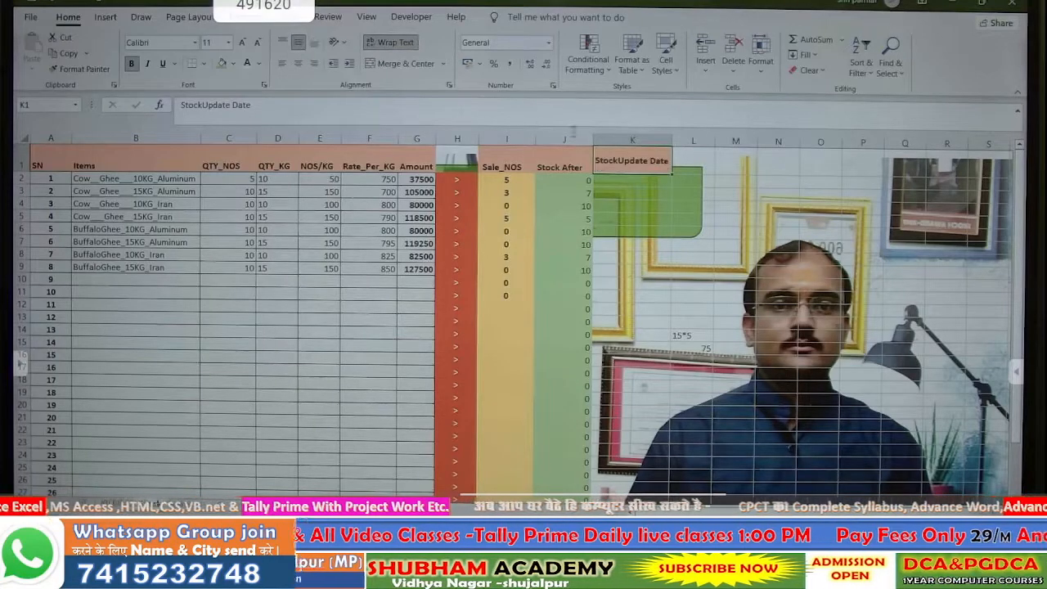
pyautogui.moveTo(672, 141); pyautogui.dragTo(644, 147)
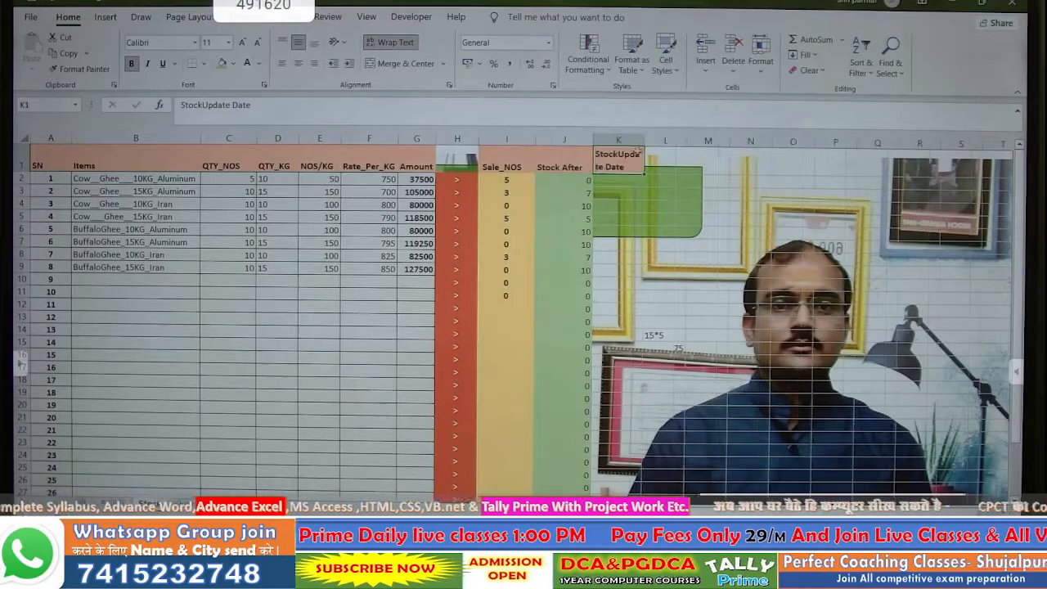
pyautogui.click(299, 64)
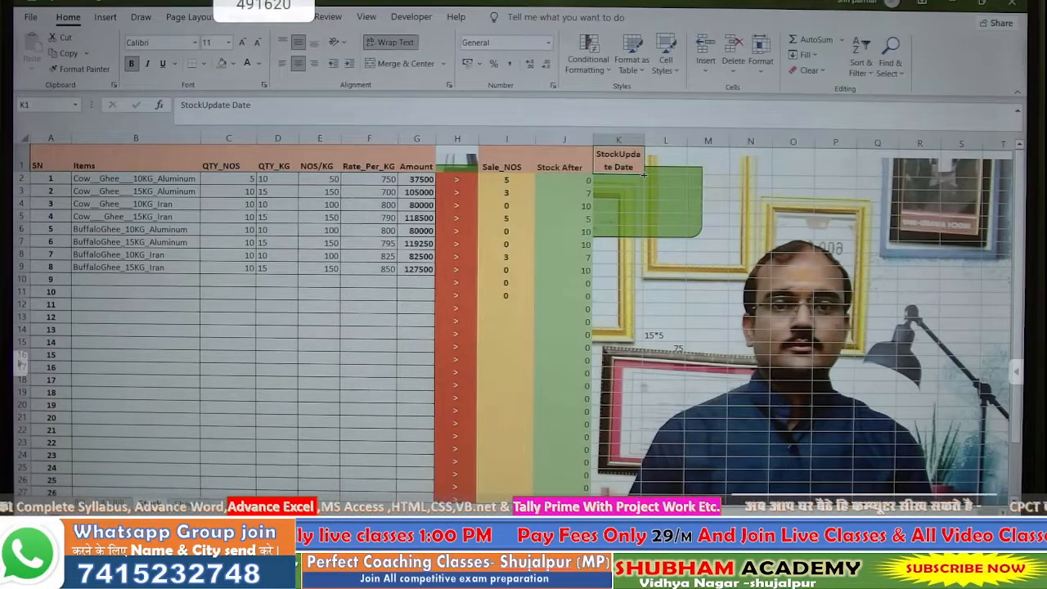
pyautogui.moveTo(644, 174); pyautogui.dragTo(981, 196)
pyautogui.moveTo(854, 175); pyautogui.dragTo(923, 199)
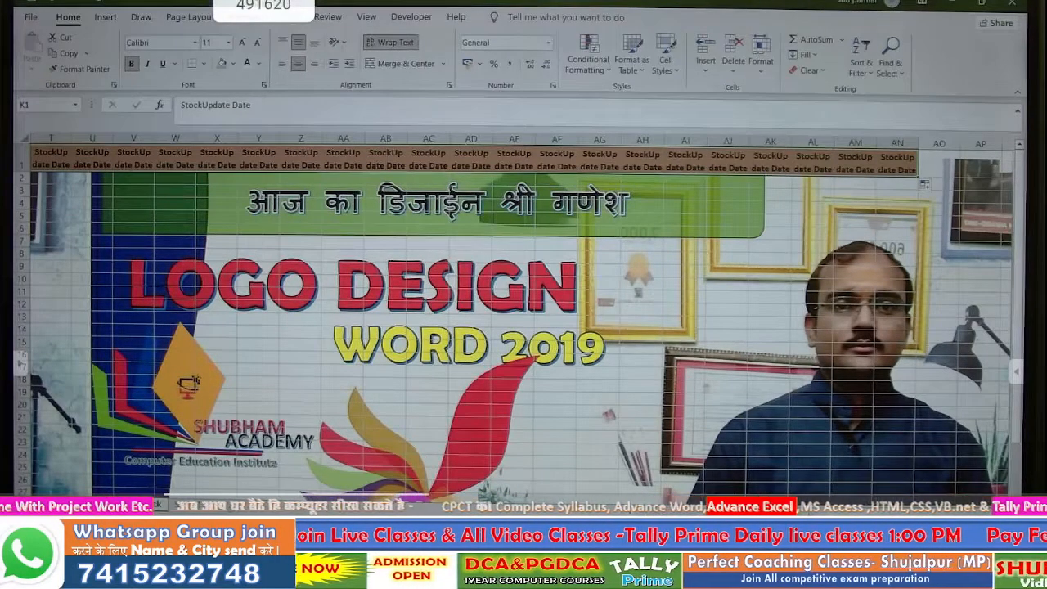
pyautogui.moveTo(802, 501); pyautogui.dragTo(655, 498)
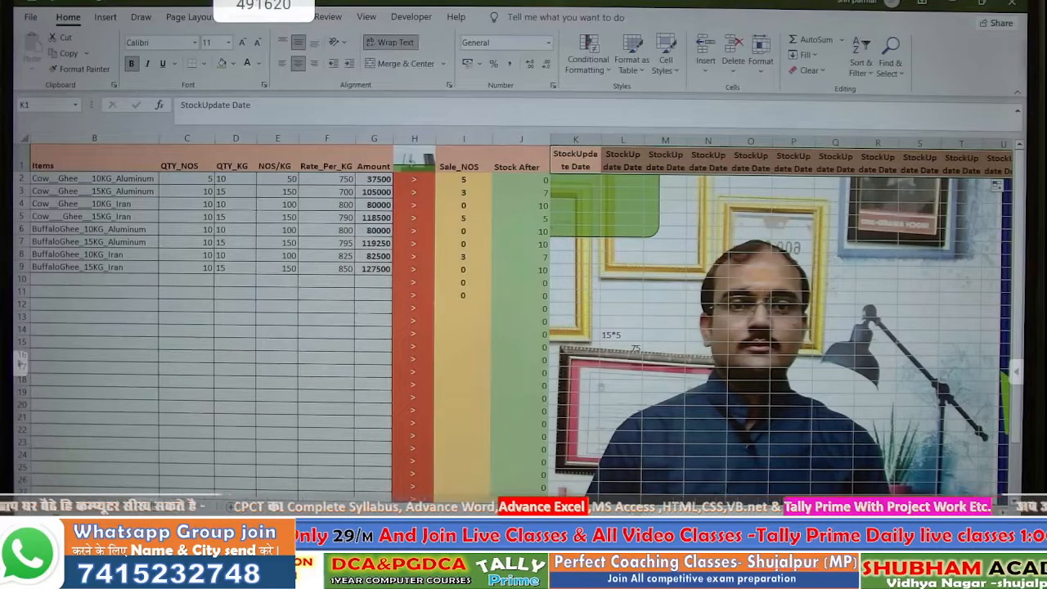
# - Insert a blank entire row above the header row
pyautogui.rightClick(340, 157)
pyautogui.click(395, 290)
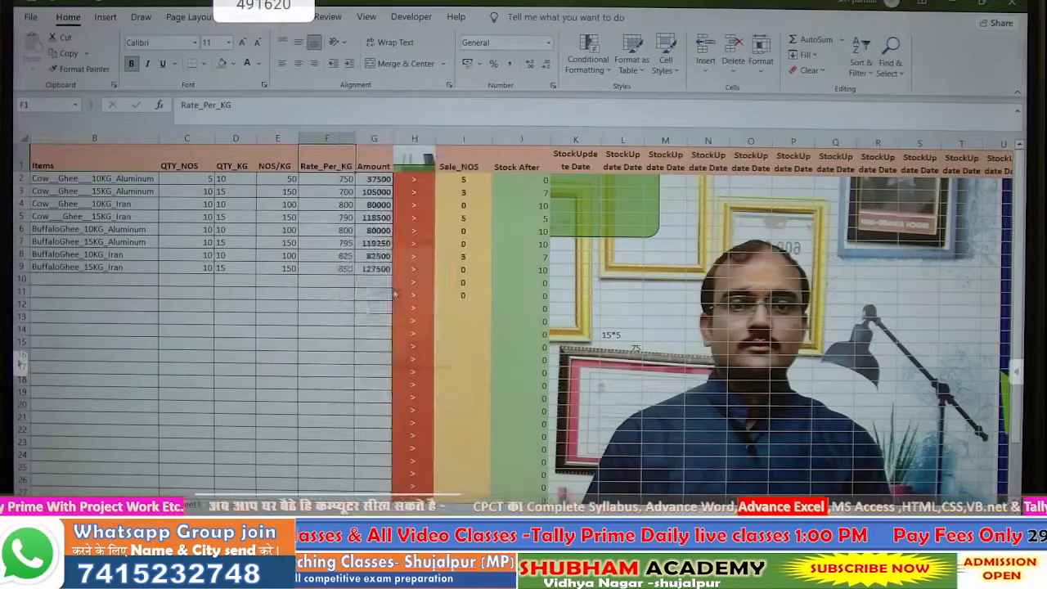
pyautogui.click(373, 317)
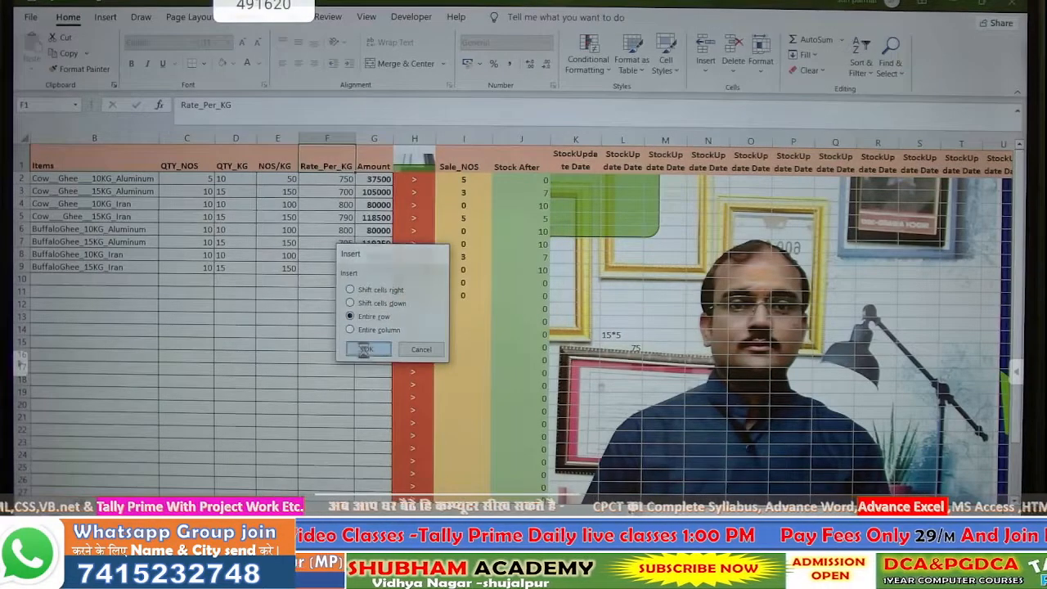
pyautogui.click(367, 349)
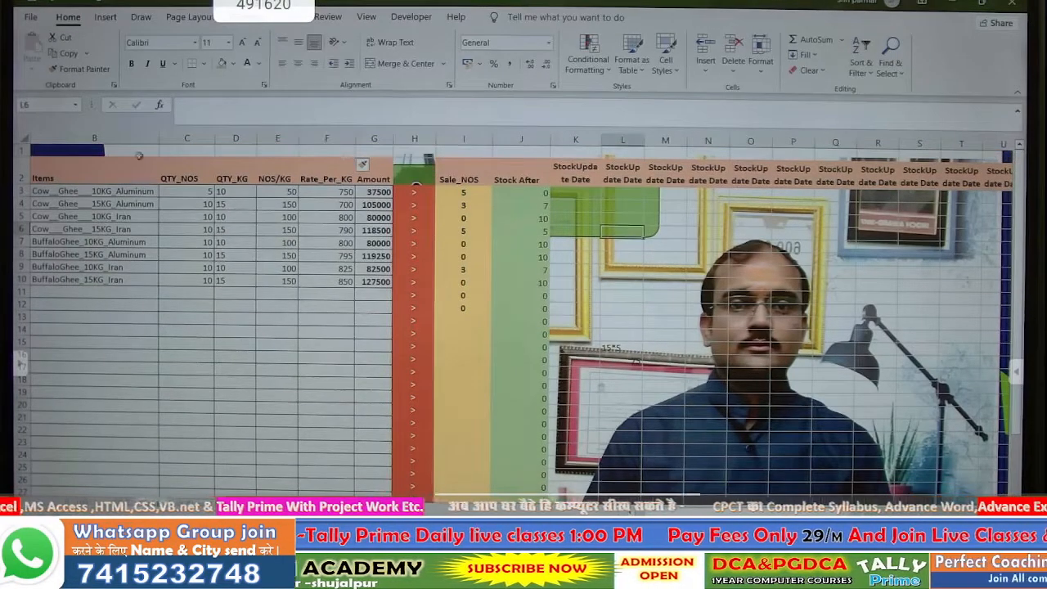
# - Enter the date 1-11 (01-Nov) in K1 and a stock update of 10 in K3
pyautogui.click(577, 154)
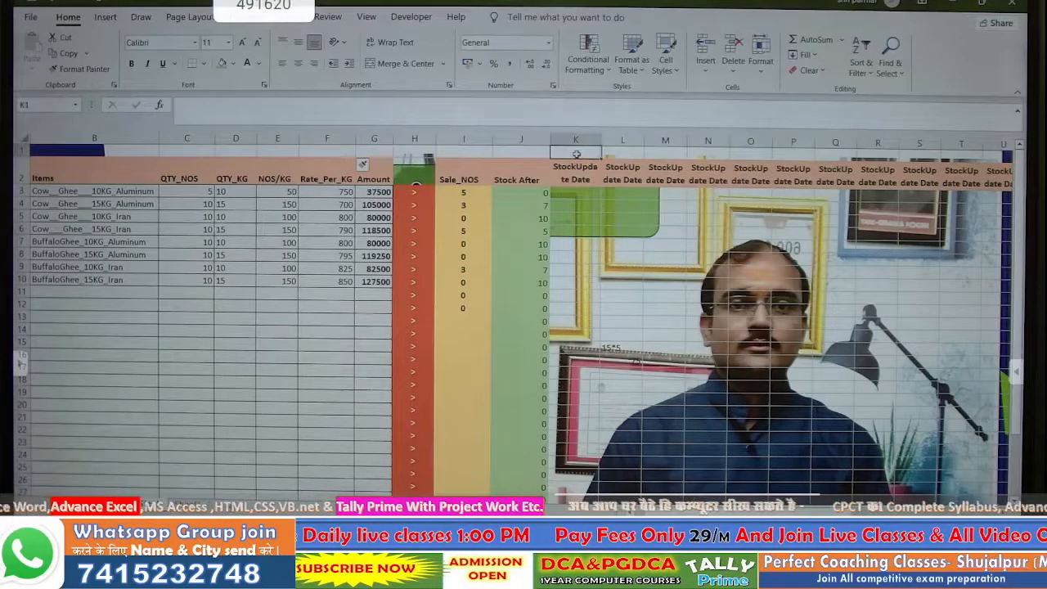
pyautogui.write('1-100')
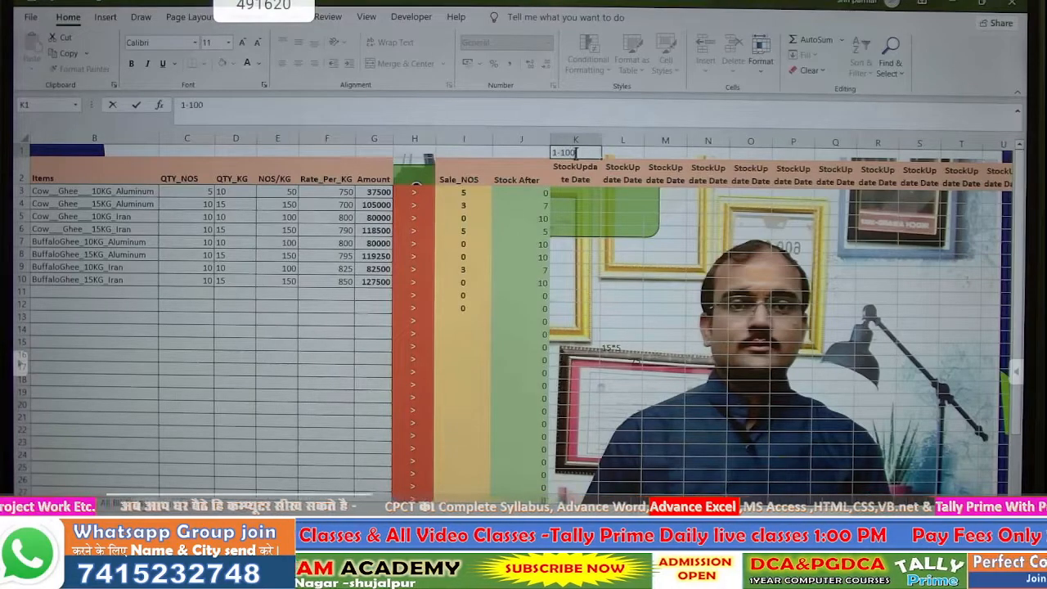
pyautogui.press('BackSpace')
pyautogui.press('BackSpace')
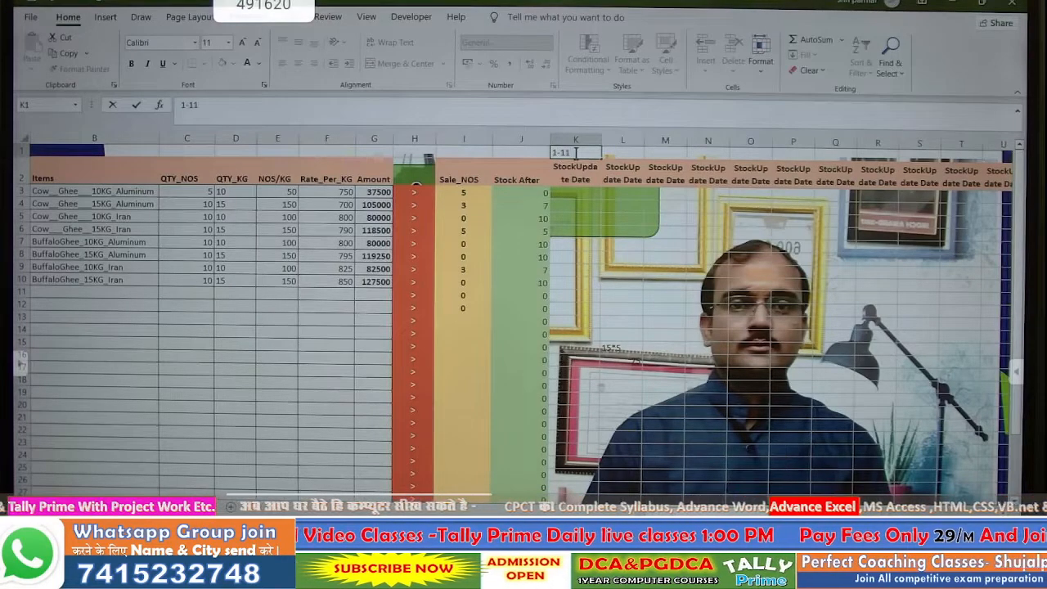
pyautogui.write('1')
pyautogui.press('Return')
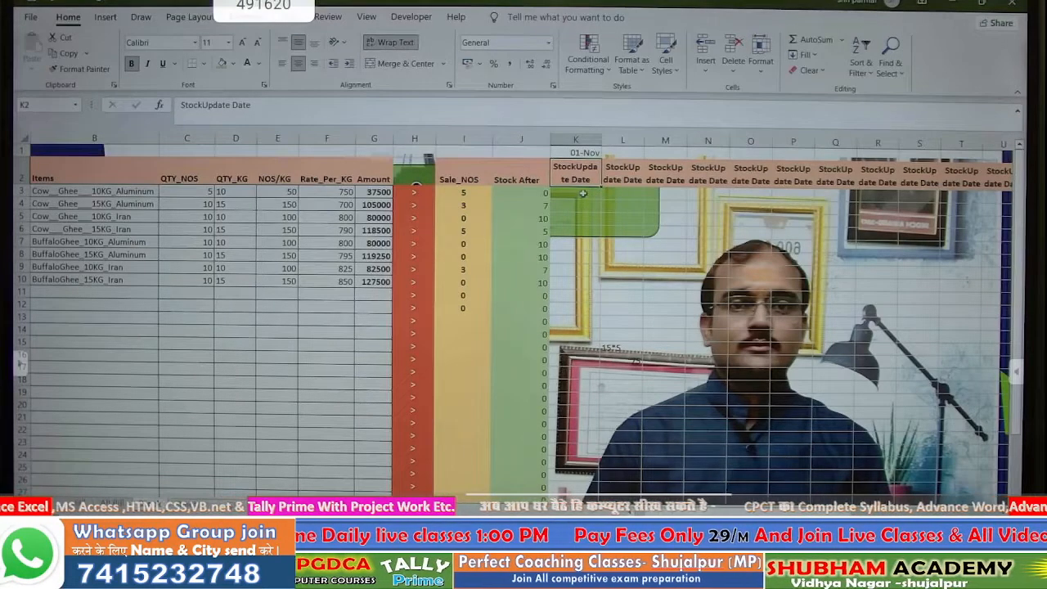
pyautogui.click(583, 194)
pyautogui.write('1')
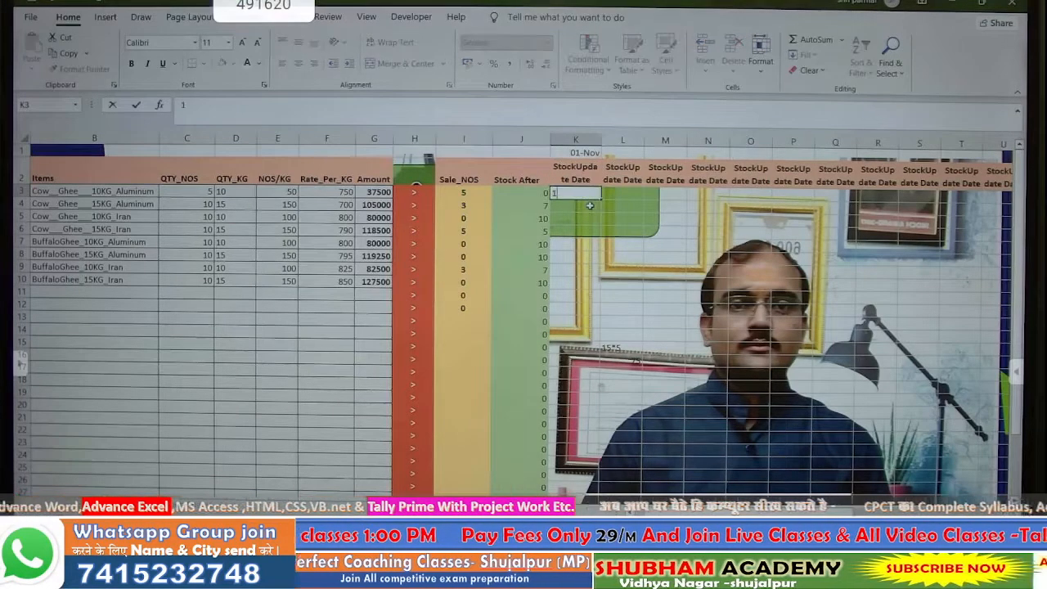
pyautogui.write('0')
pyautogui.press('Return')
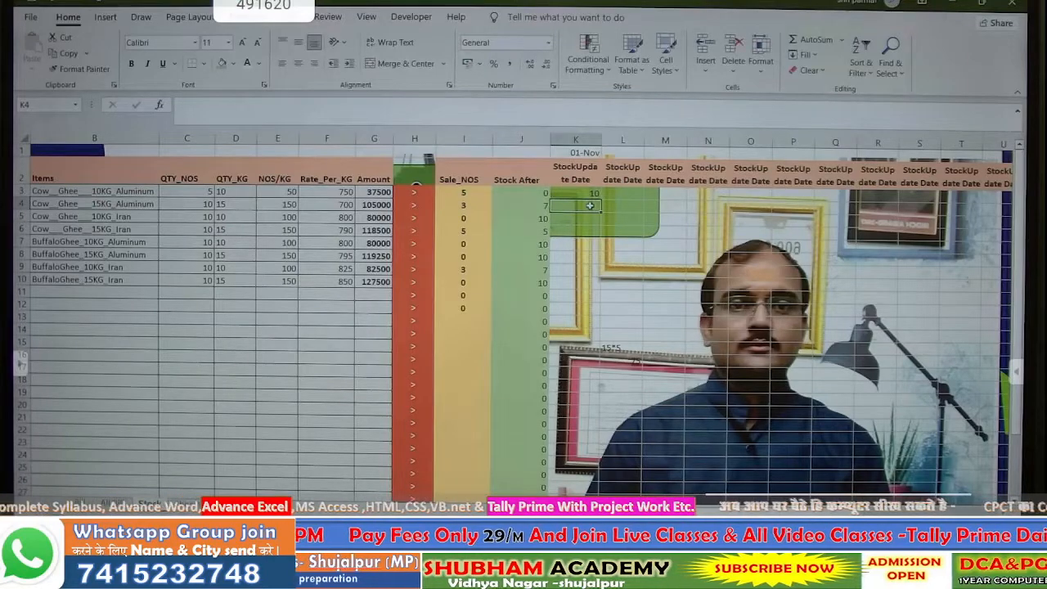
# - Narrow the Stock After column J
pyautogui.click(580, 194)
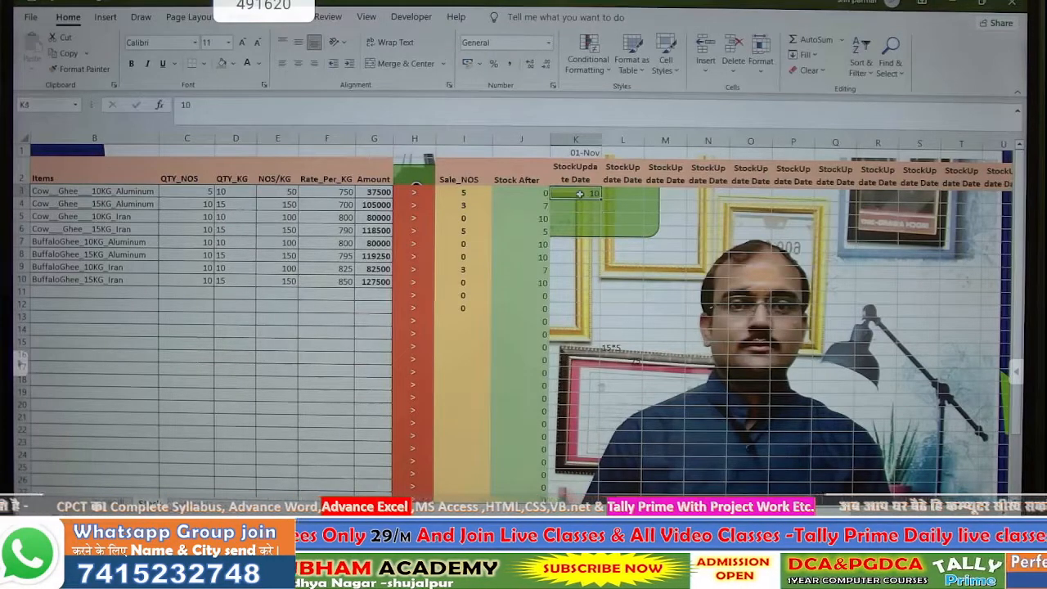
pyautogui.moveTo(580, 194); pyautogui.dragTo(875, 412)
pyautogui.click(709, 247)
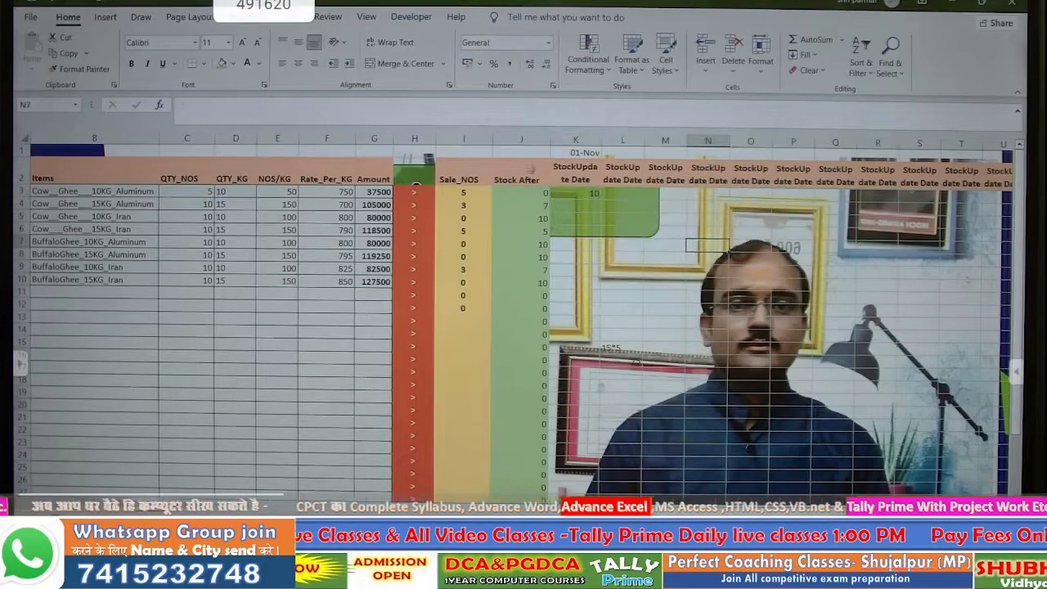
pyautogui.moveTo(548, 137); pyautogui.dragTo(521, 138)
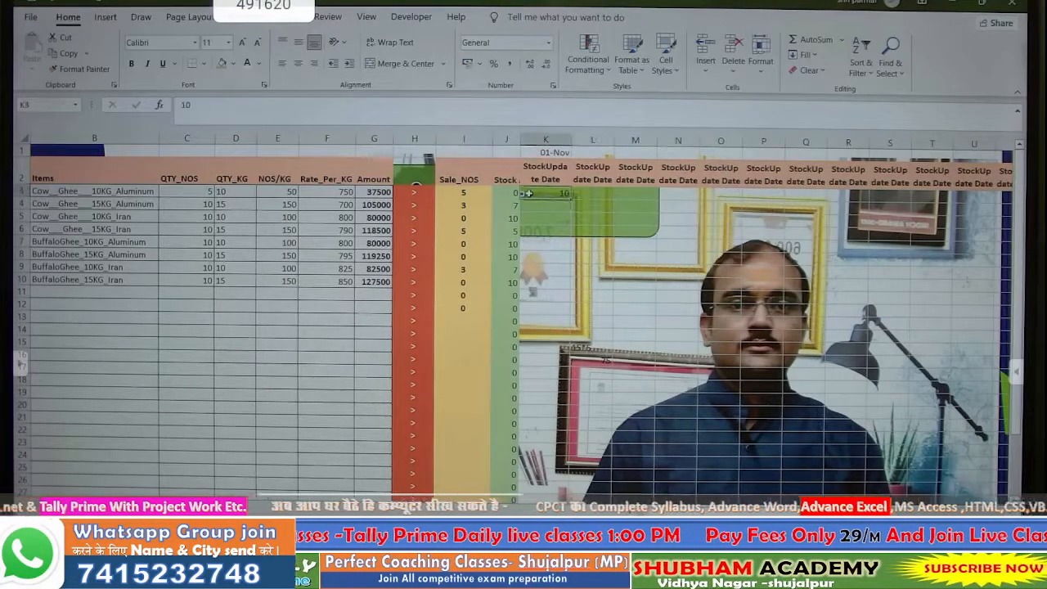
# - Insert a new entire column K headed 'Total'
pyautogui.rightClick(530, 194)
pyautogui.click(564, 325)
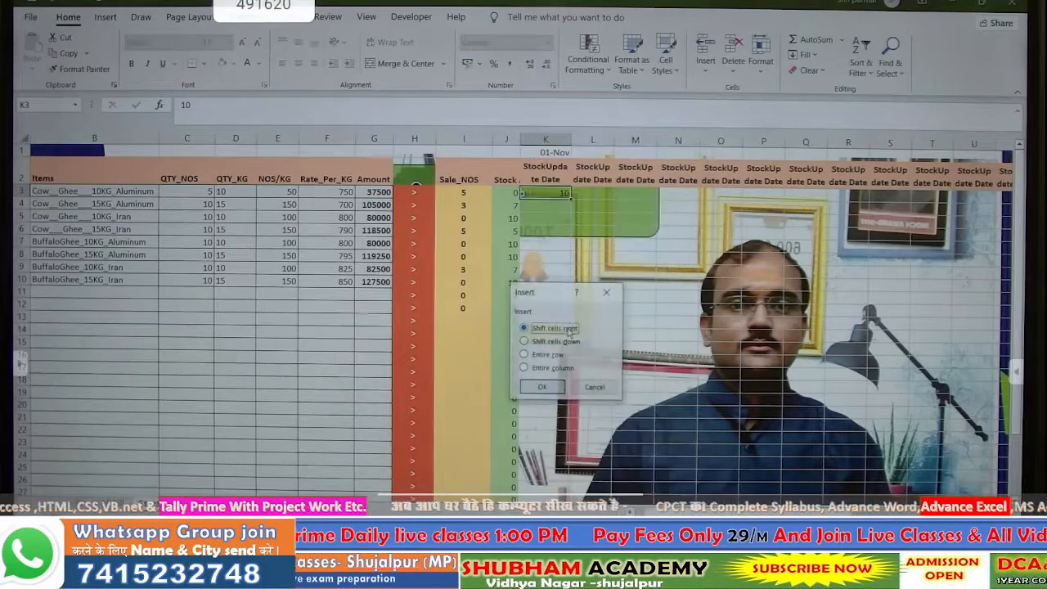
pyautogui.click(556, 368)
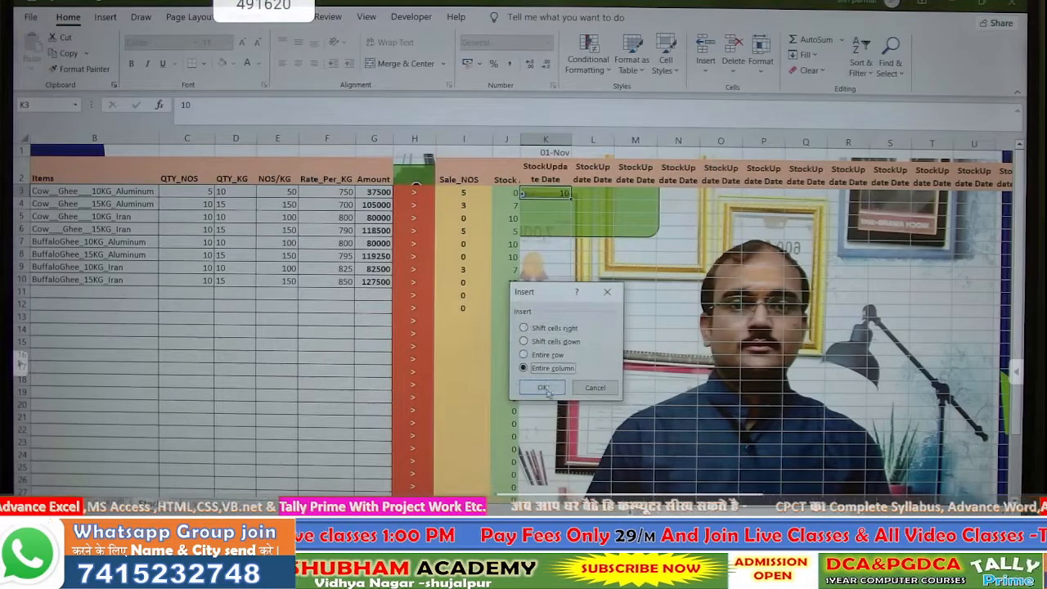
pyautogui.click(549, 388)
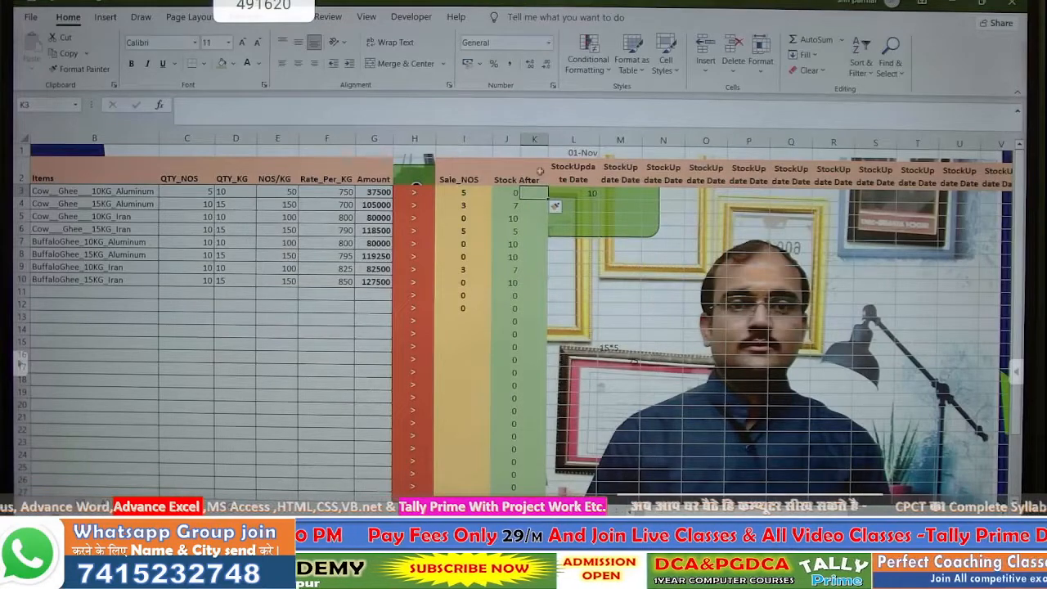
pyautogui.click(533, 170)
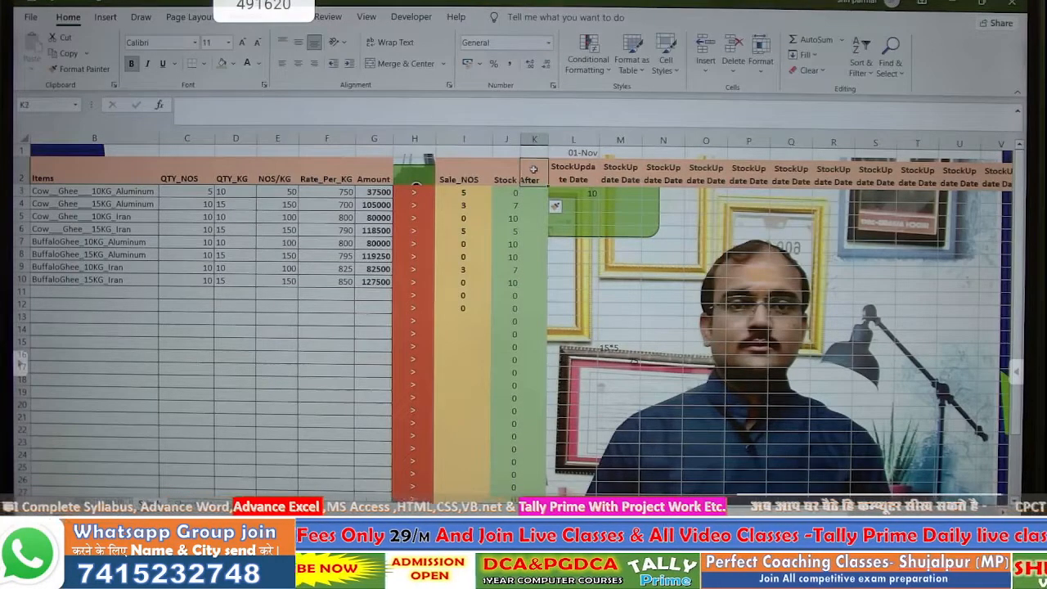
pyautogui.write('Tot')
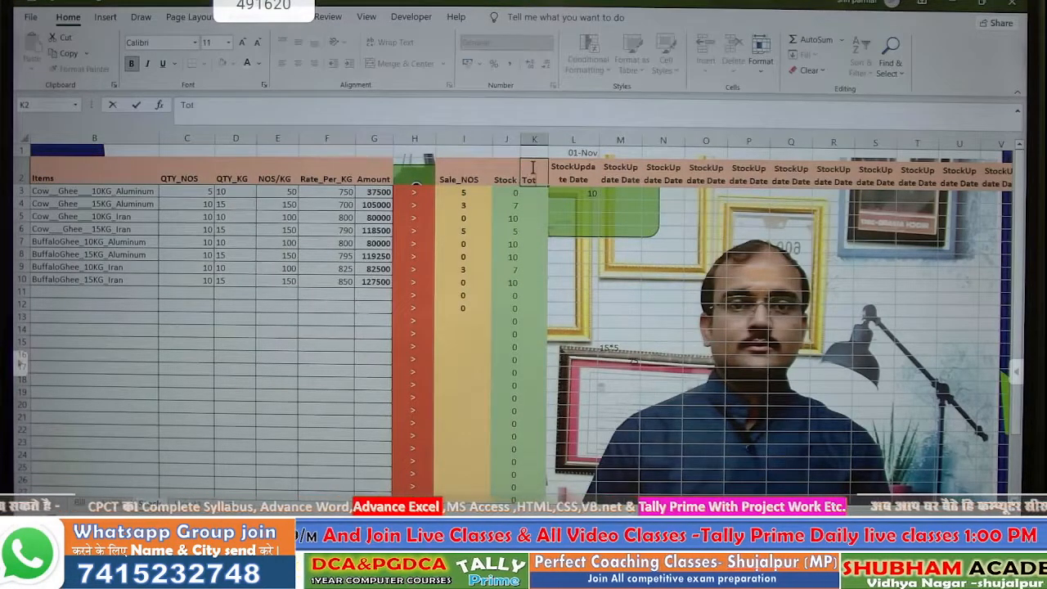
pyautogui.write('al')
pyautogui.press('Return')
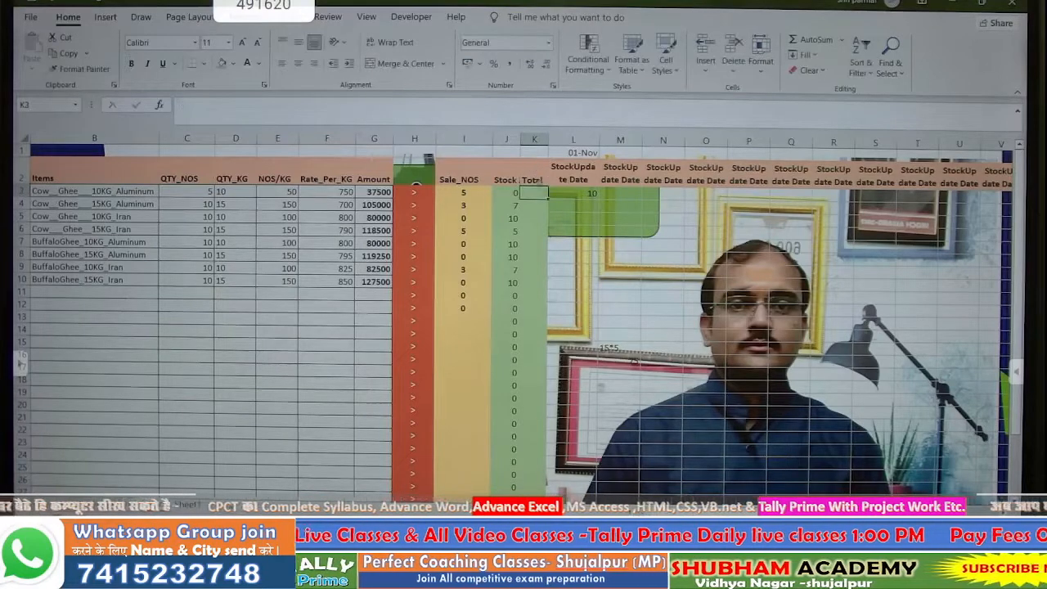
# - Enter =SUM(L3:AO3) as the first item's Total in K3
pyautogui.write('=sum')
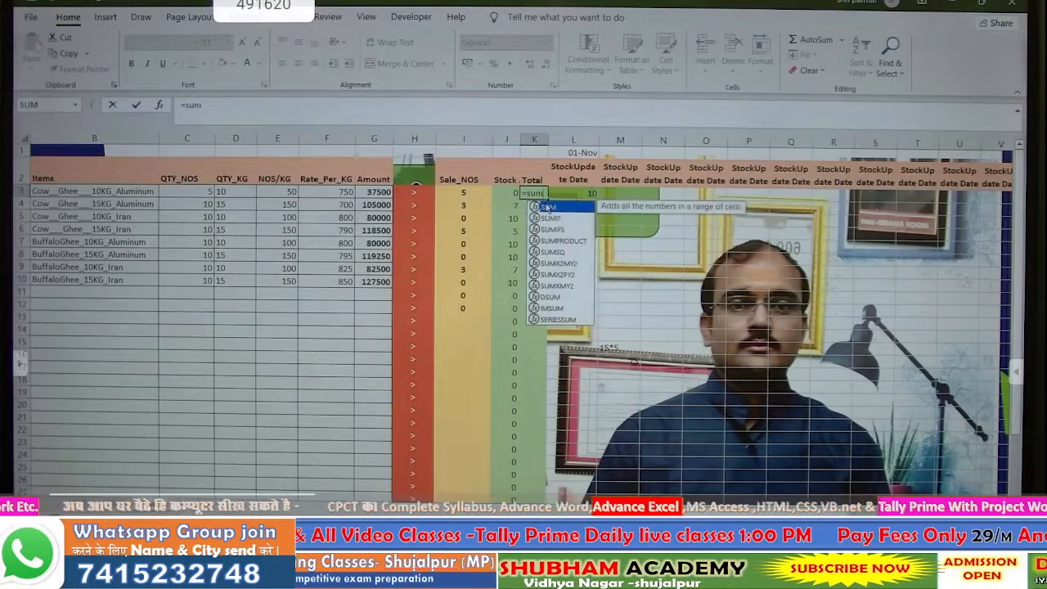
pyautogui.doubleClick(547, 206)
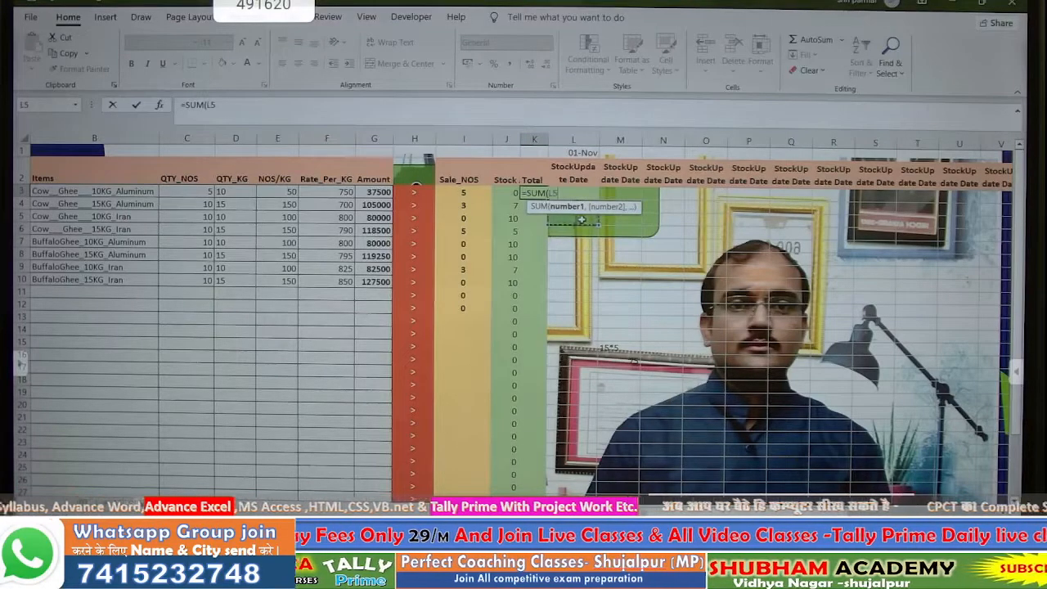
pyautogui.press('Right')
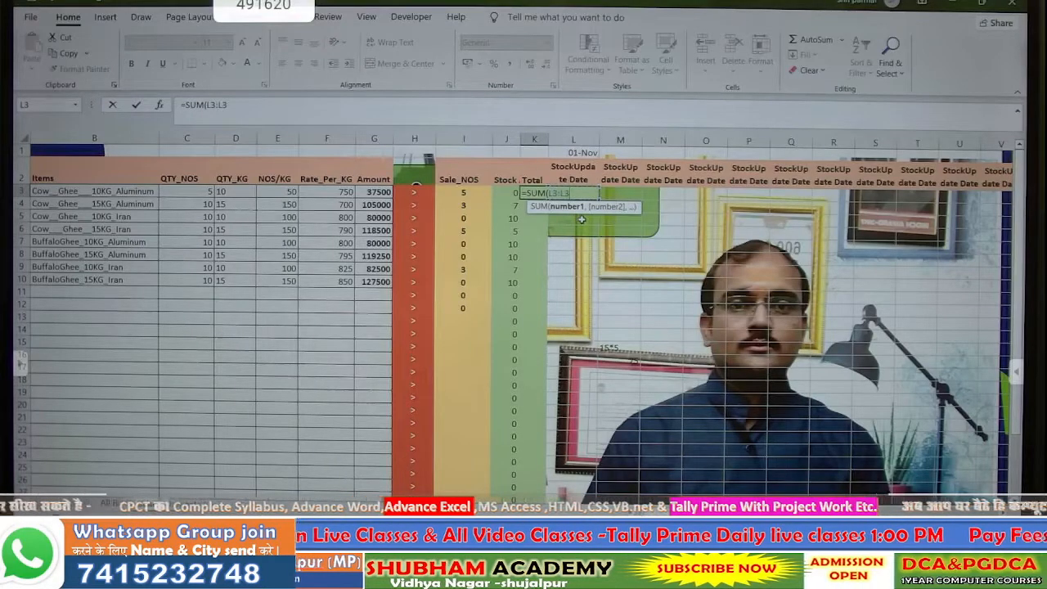
pyautogui.hotkey('shift', 'Right')
pyautogui.hotkey('shift', 'Right')
pyautogui.hotkey('shift', 'Right')
pyautogui.hotkey('shift', 'Right')
pyautogui.hotkey('shift', 'Right')
pyautogui.hotkey('shift', 'Right')
pyautogui.hotkey('shift', 'Right')
pyautogui.hotkey('shift', 'Right')
pyautogui.hotkey('shift', 'Right')
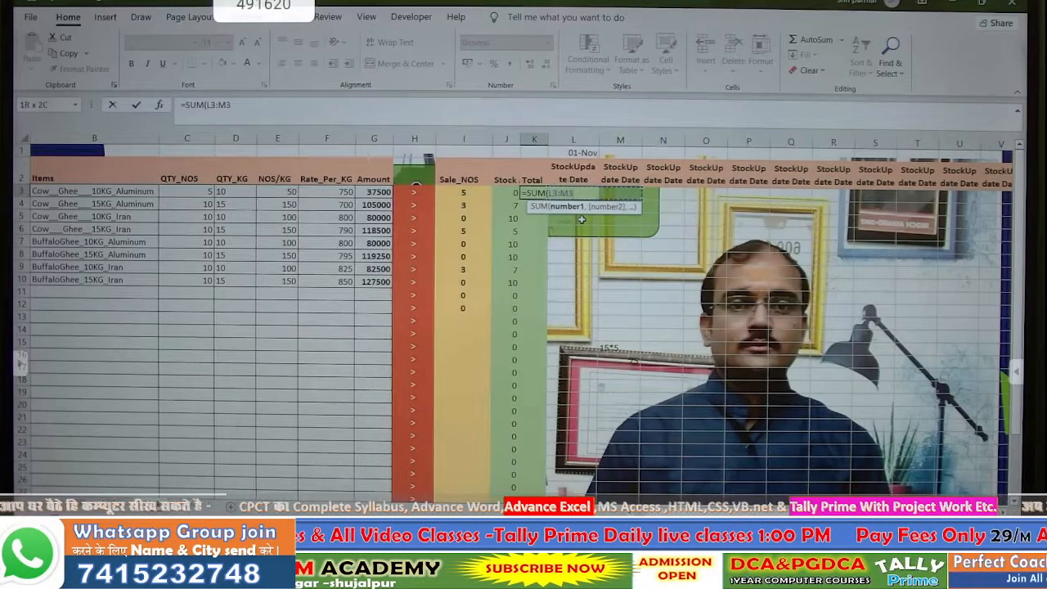
pyautogui.hotkey('shift', 'Right')
pyautogui.hotkey('shift', 'Right')
pyautogui.hotkey('shift', 'Right')
pyautogui.hotkey('shift', 'Right')
pyautogui.hotkey('shift', 'Right')
pyautogui.hotkey('shift', 'Right')
pyautogui.hotkey('shift', 'Right')
pyautogui.hotkey('shift', 'Right')
pyautogui.hotkey('shift', 'Right')
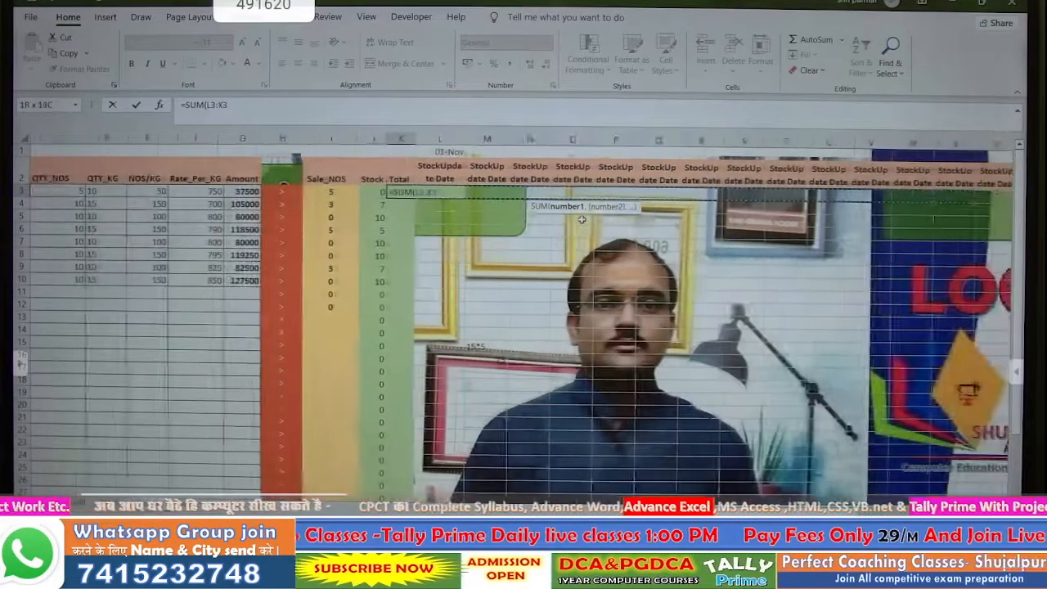
pyautogui.hotkey('shift', 'Right')
pyautogui.hotkey('shift', 'Right')
pyautogui.hotkey('shift', 'Right')
pyautogui.hotkey('shift', 'Right')
pyautogui.hotkey('shift', 'Right')
pyautogui.hotkey('shift', 'Right')
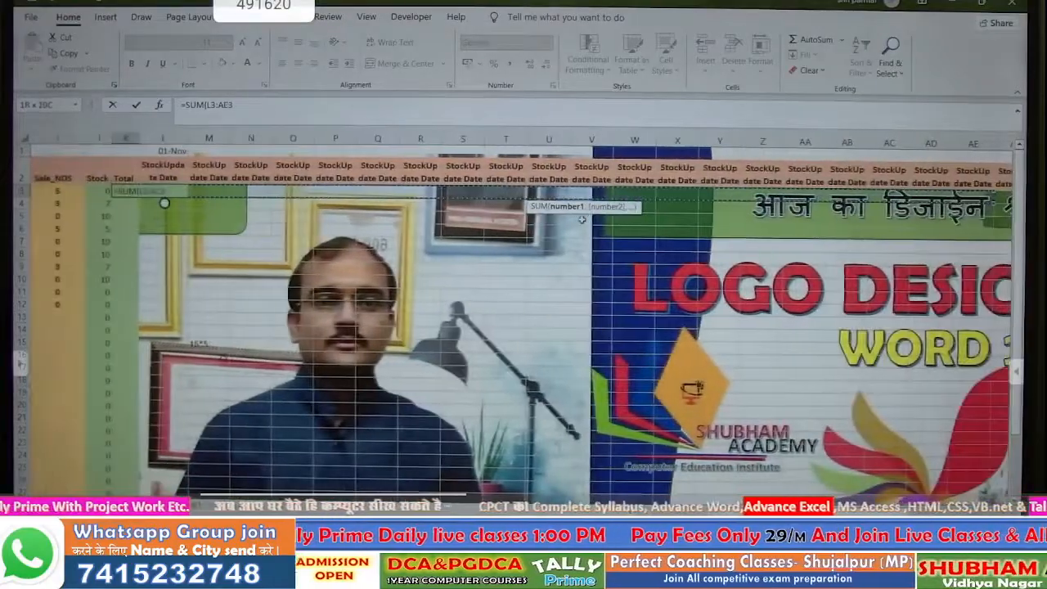
pyautogui.hotkey('shift', 'Right')
pyautogui.hotkey('shift', 'Right')
pyautogui.hotkey('shift', 'Right')
pyautogui.hotkey('shift', 'Right')
pyautogui.hotkey('shift', 'Right')
pyautogui.hotkey('shift', 'Right')
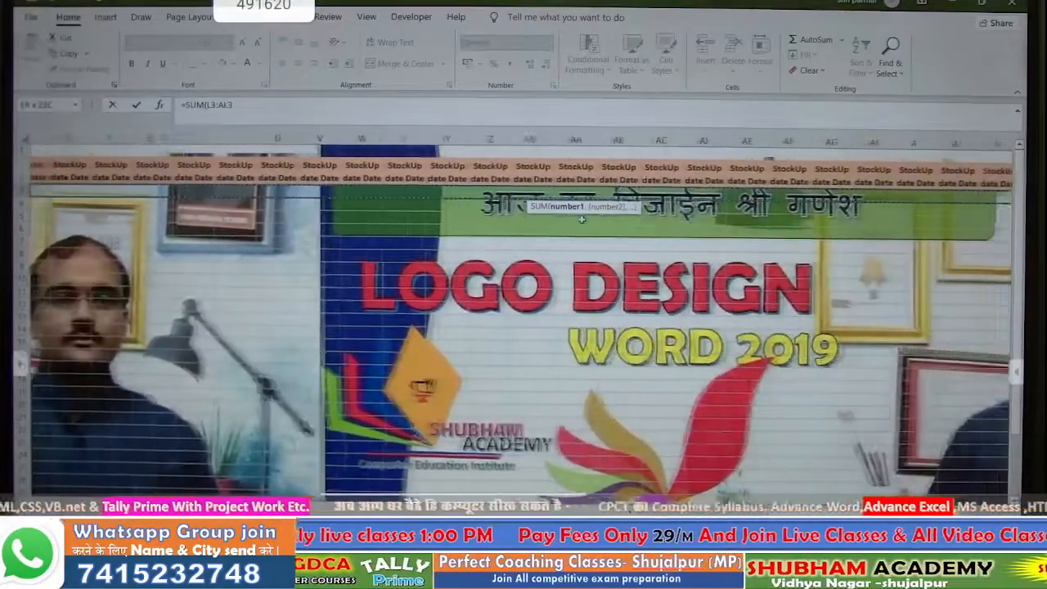
pyautogui.hotkey('shift', 'Right')
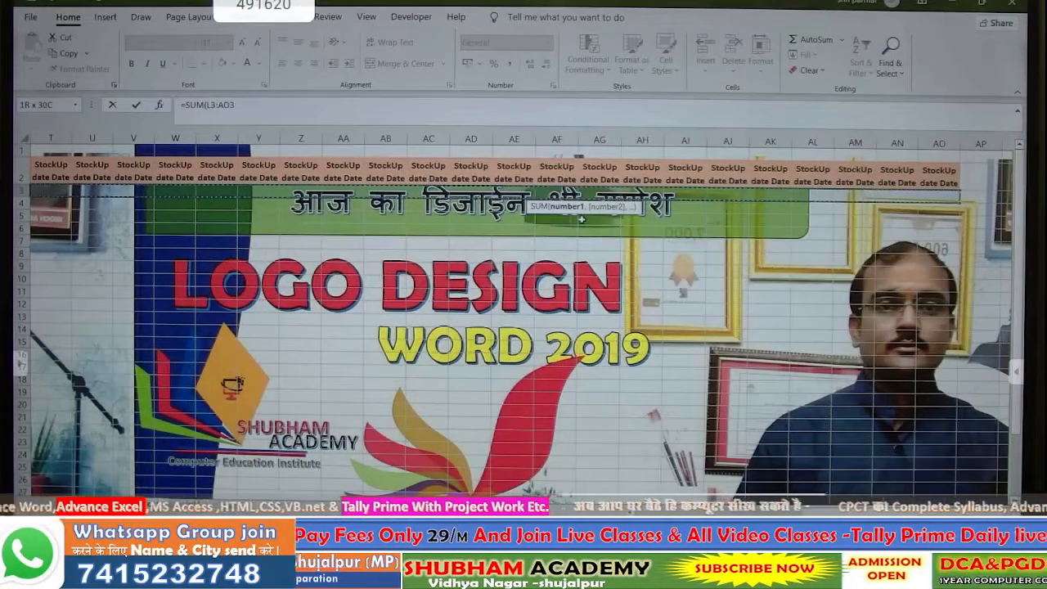
pyautogui.write(')')
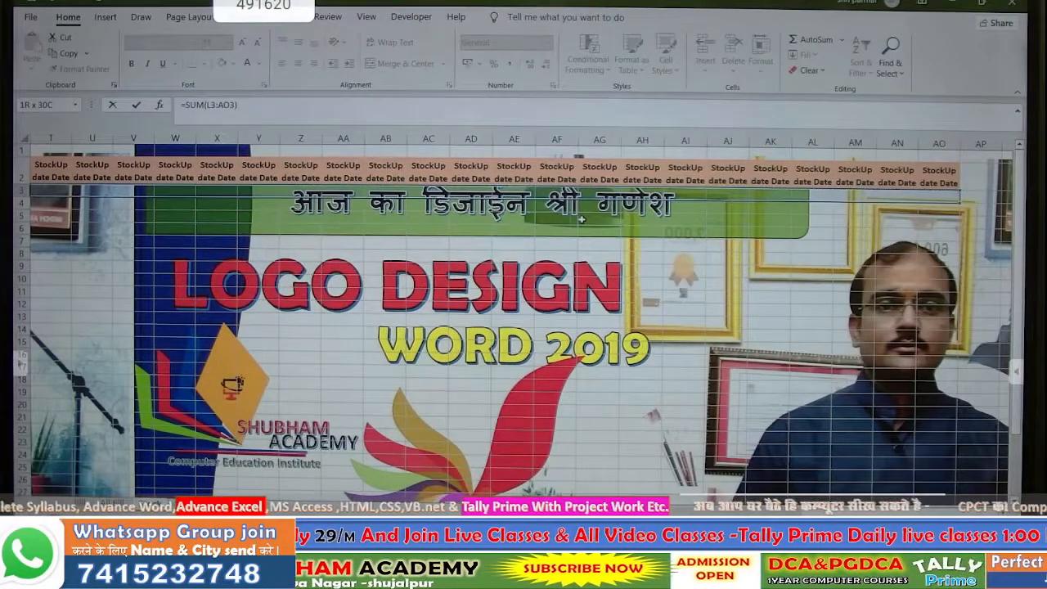
pyautogui.press('Return')
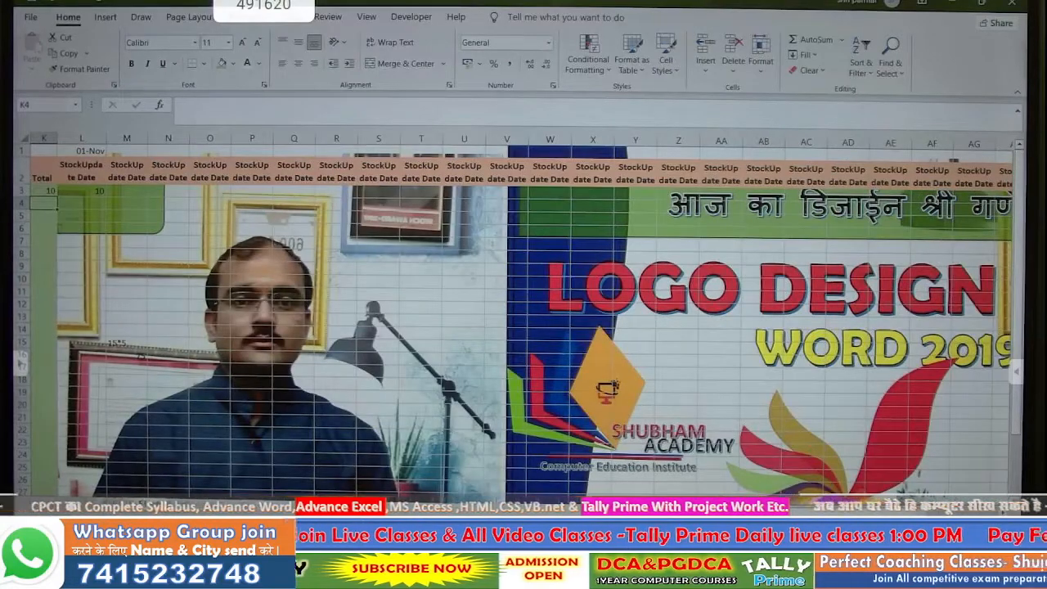
pyautogui.hscroll(-10, 524, 327)
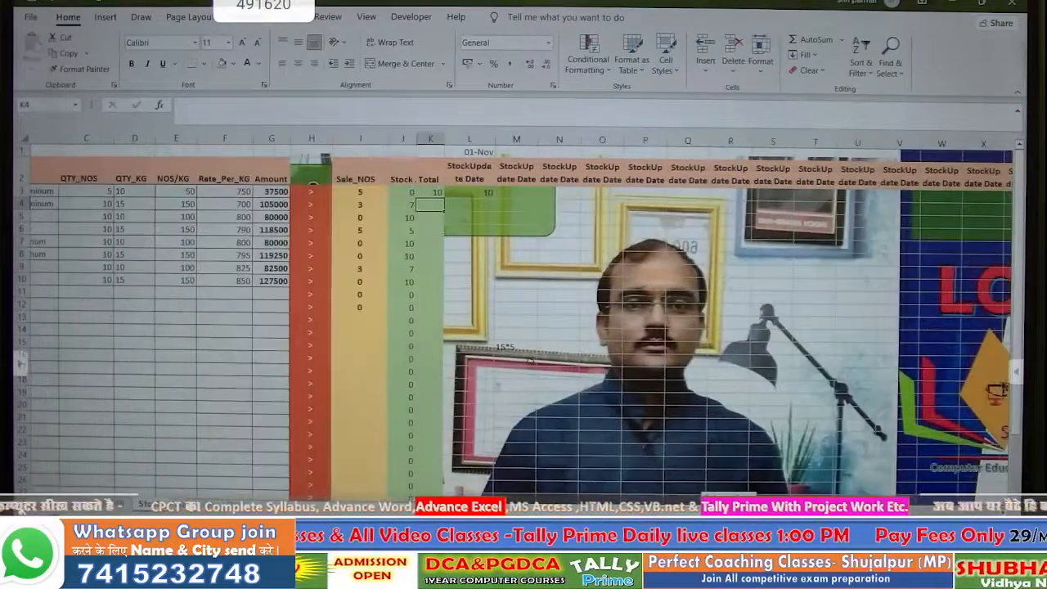
pyautogui.hscroll(3, 524, 327)
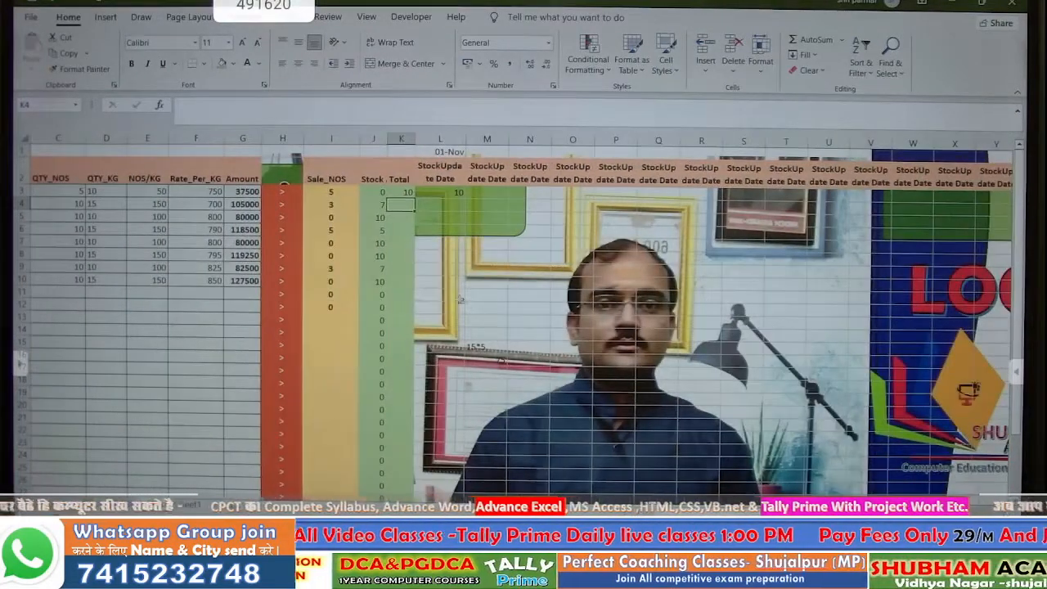
pyautogui.click(436, 193)
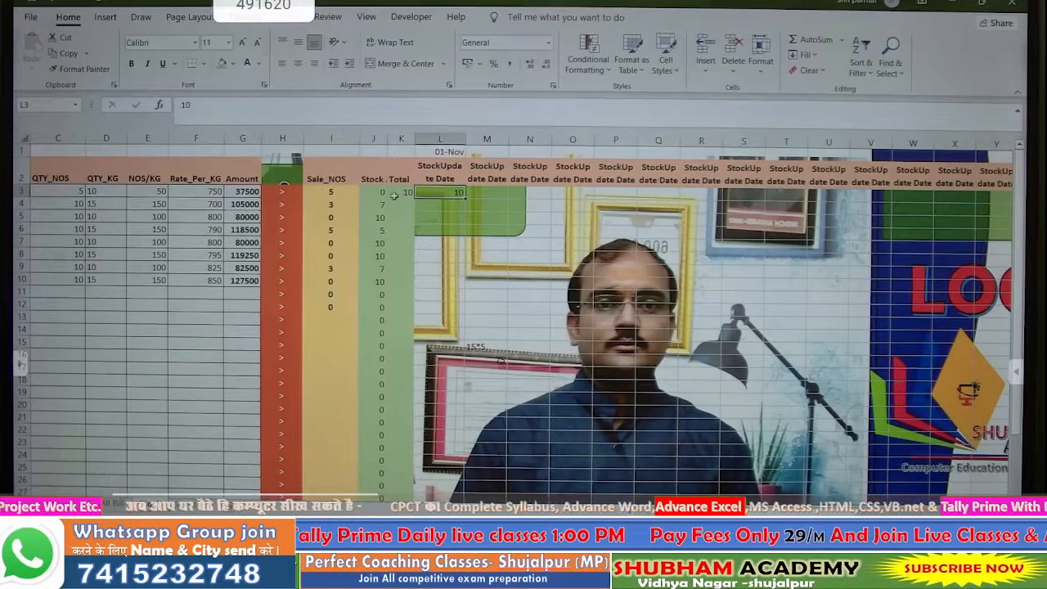
pyautogui.click(401, 192)
pyautogui.click(455, 194)
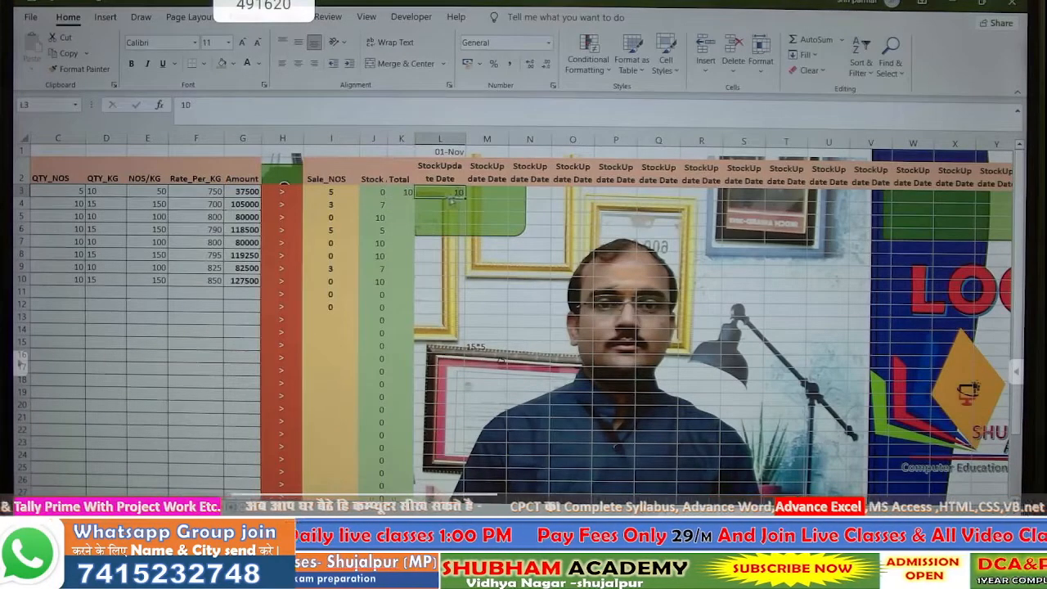
pyautogui.hotkey('ctrl', 'shift', 'Down')
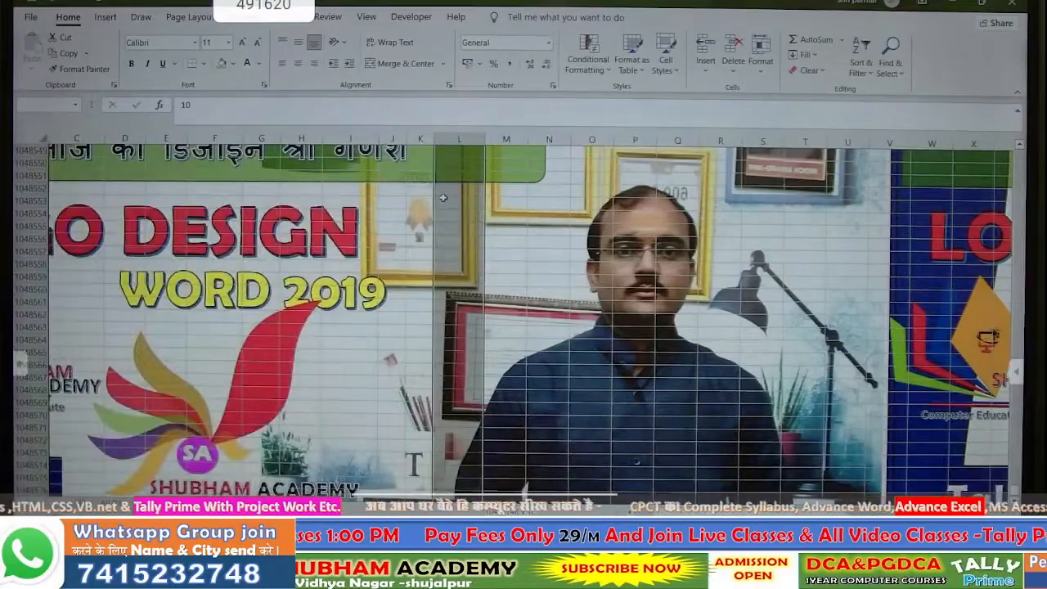
pyautogui.hotkey('ctrl', 'shift', 'Right')
pyautogui.click(499, 193)
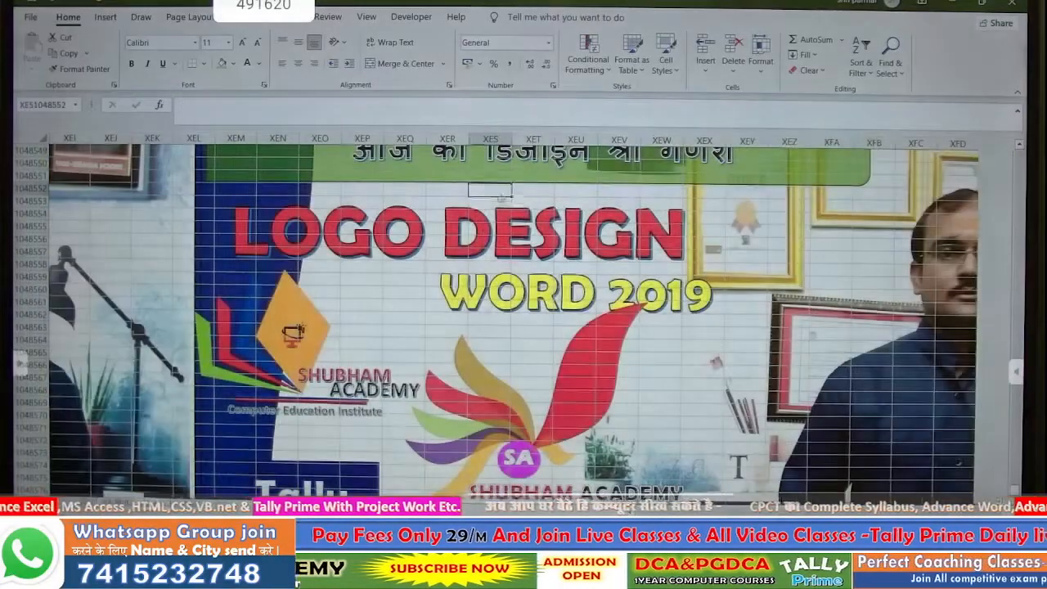
pyautogui.scroll(20, 502, 196)
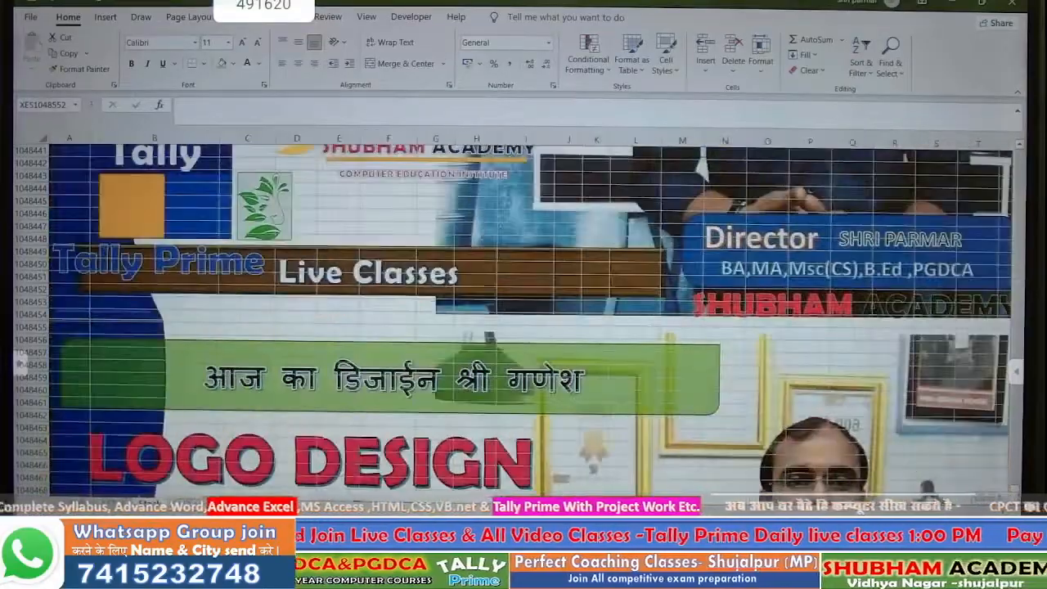
pyautogui.scroll(3, 662, 402)
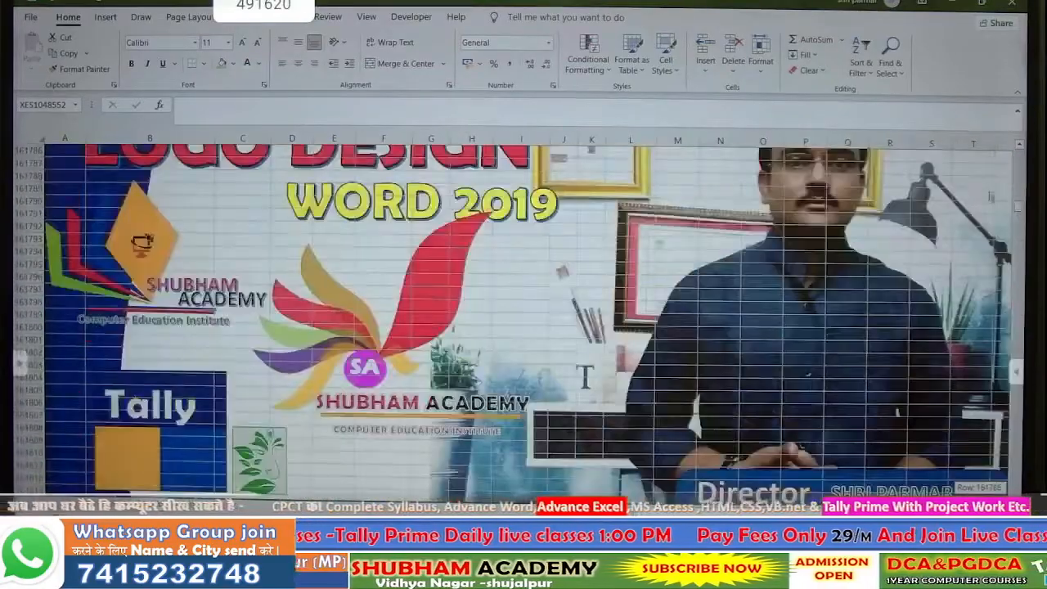
pyautogui.moveTo(1018, 479); pyautogui.dragTo(1018, 162)
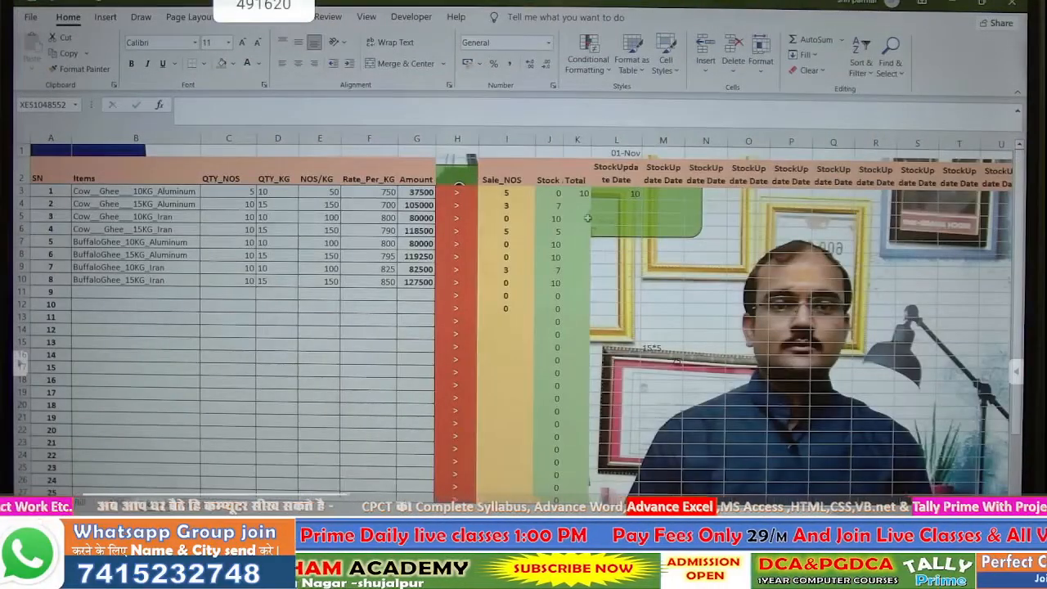
pyautogui.press('Right')
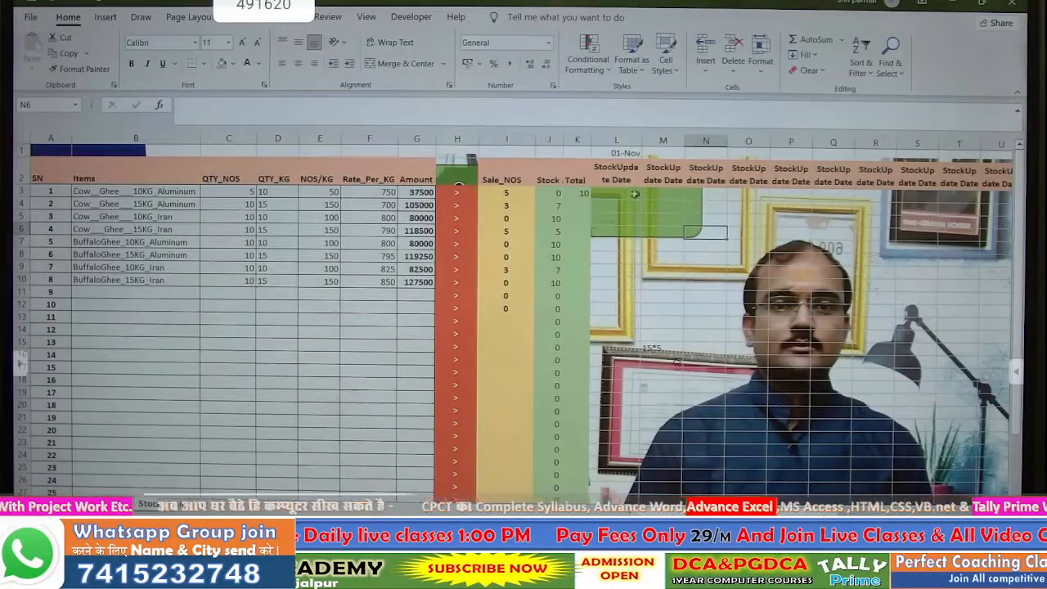
# - Set the column width of the stock-update columns L through AO to 3
pyautogui.moveTo(634, 194); pyautogui.dragTo(924, 475)
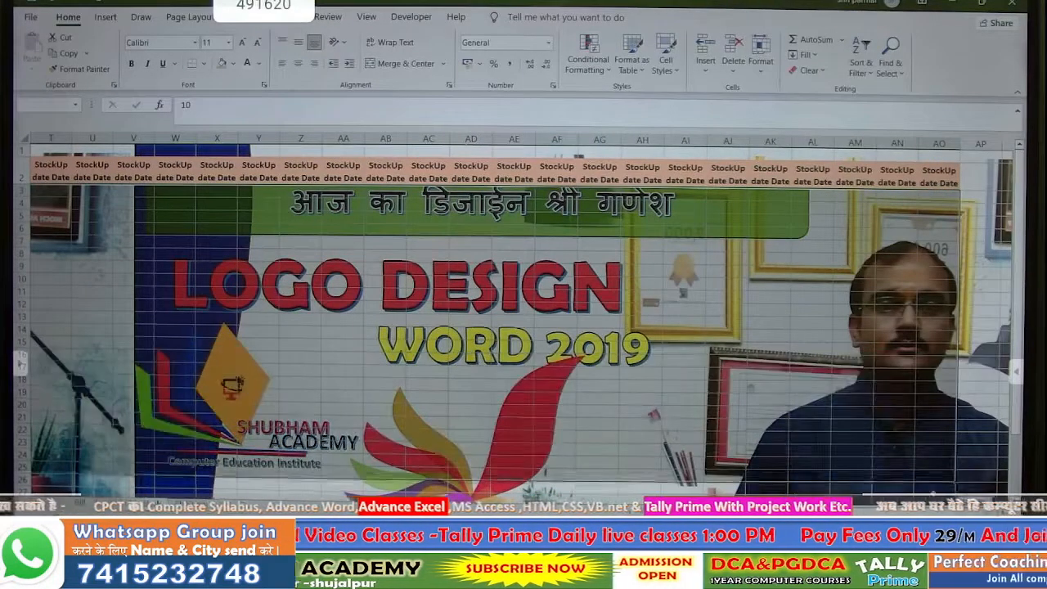
pyautogui.moveTo(702, 317); pyautogui.dragTo(702, 317)
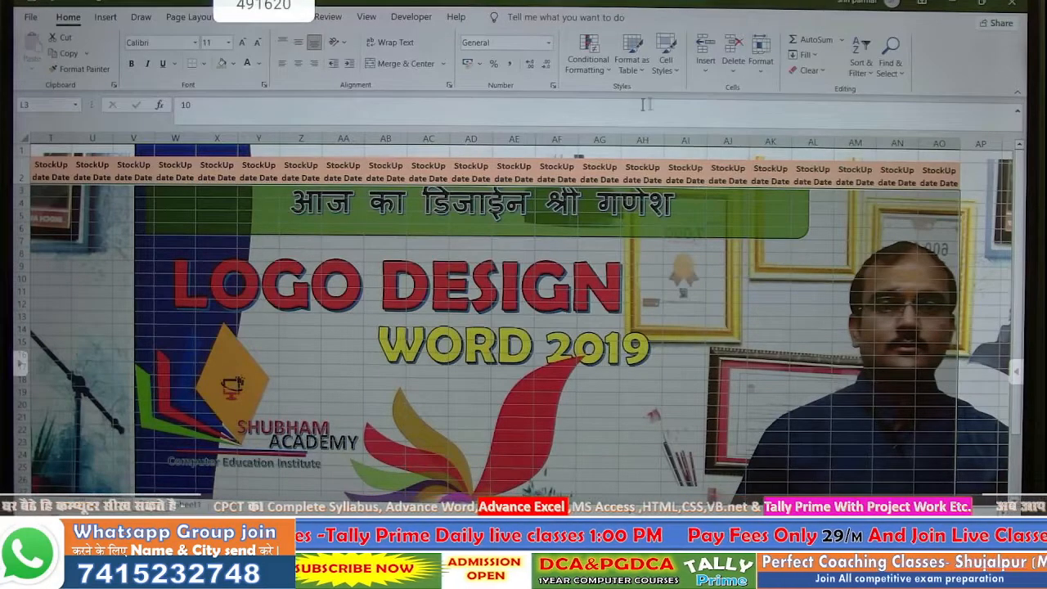
pyautogui.click(765, 65)
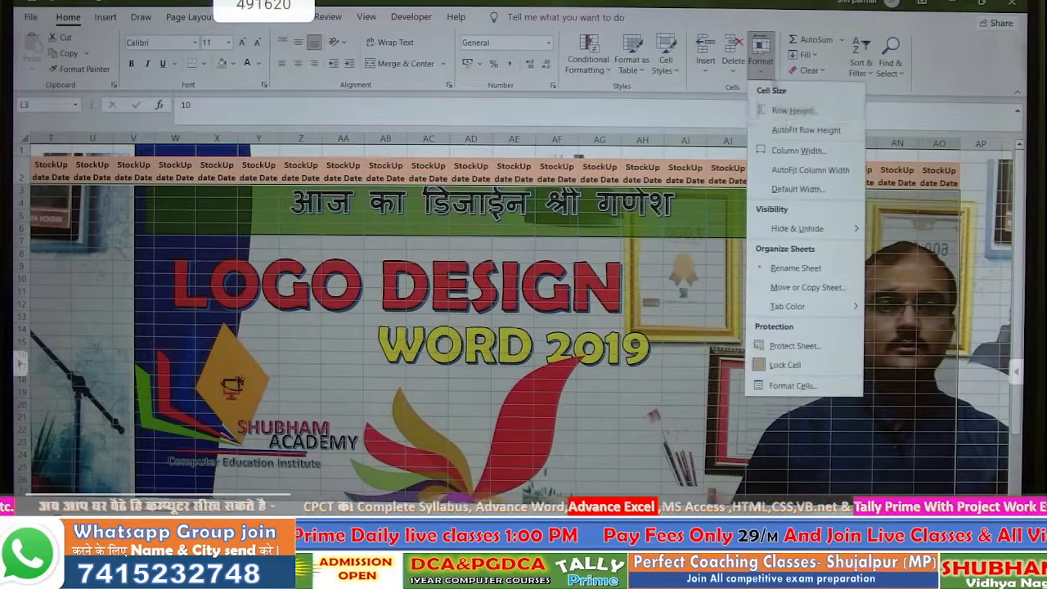
pyautogui.click(790, 150)
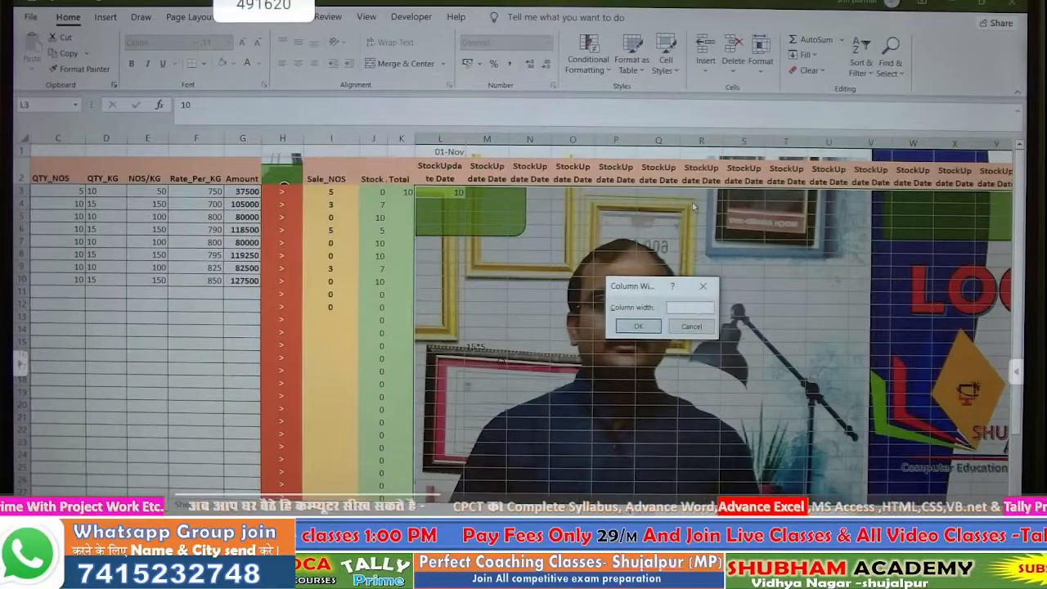
pyautogui.press('Return')
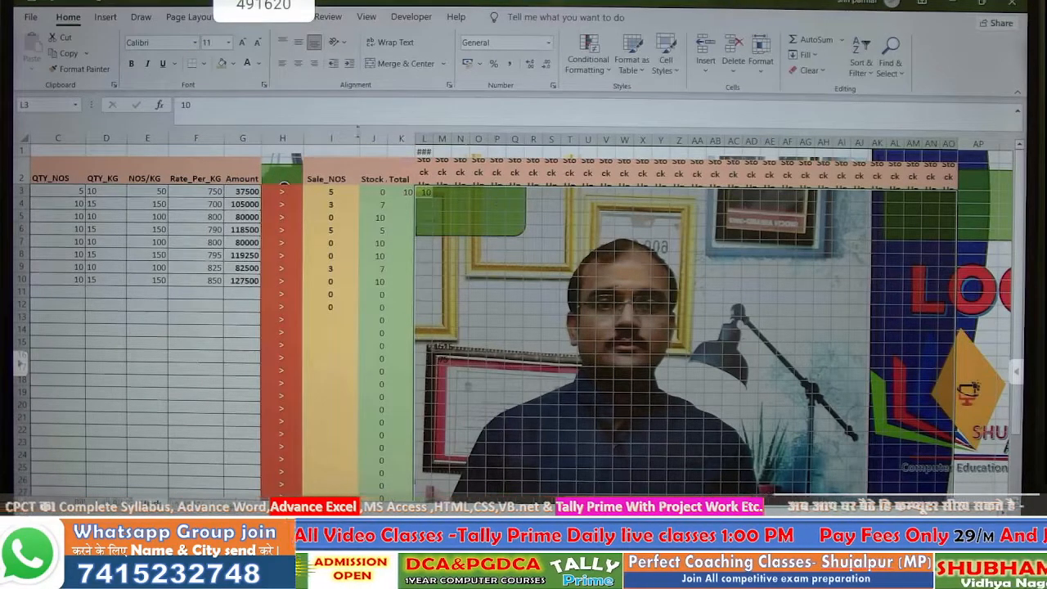
# - Give the stock-update range a blue-grey fill and All Borders
pyautogui.click(233, 64)
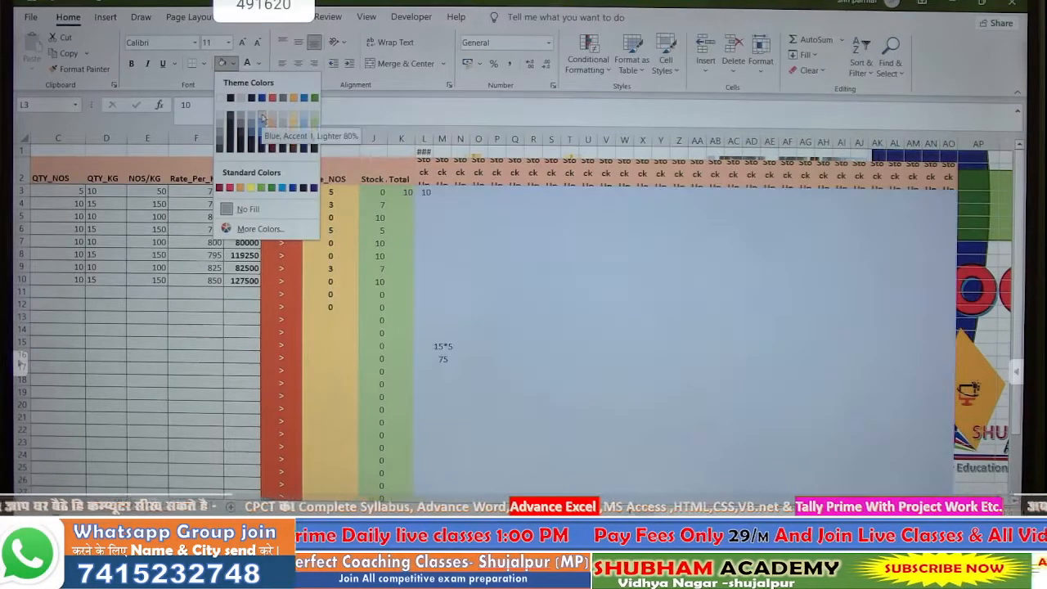
pyautogui.click(262, 116)
pyautogui.click(203, 63)
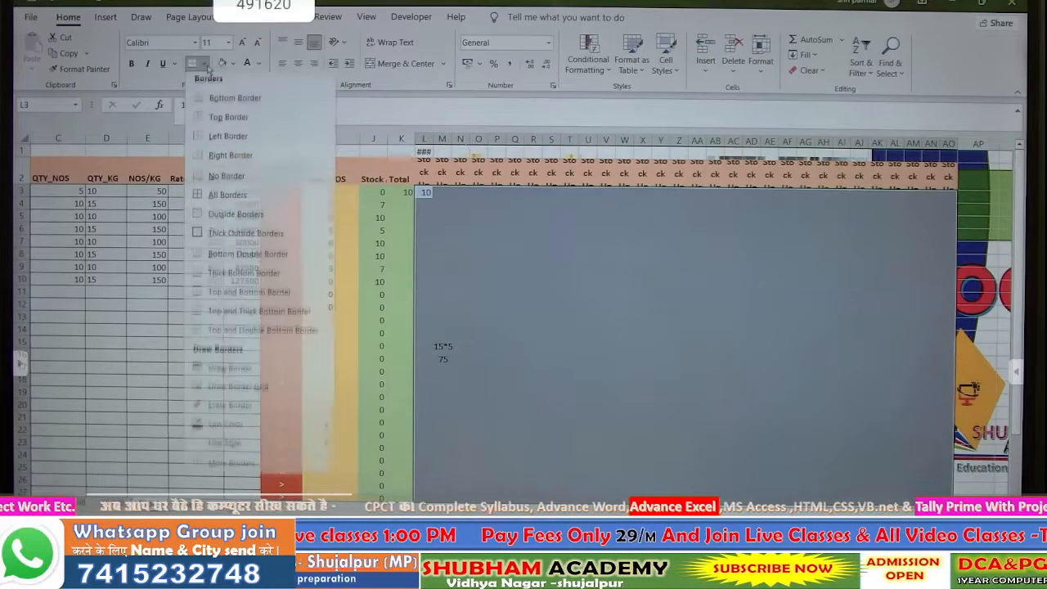
pyautogui.click(226, 198)
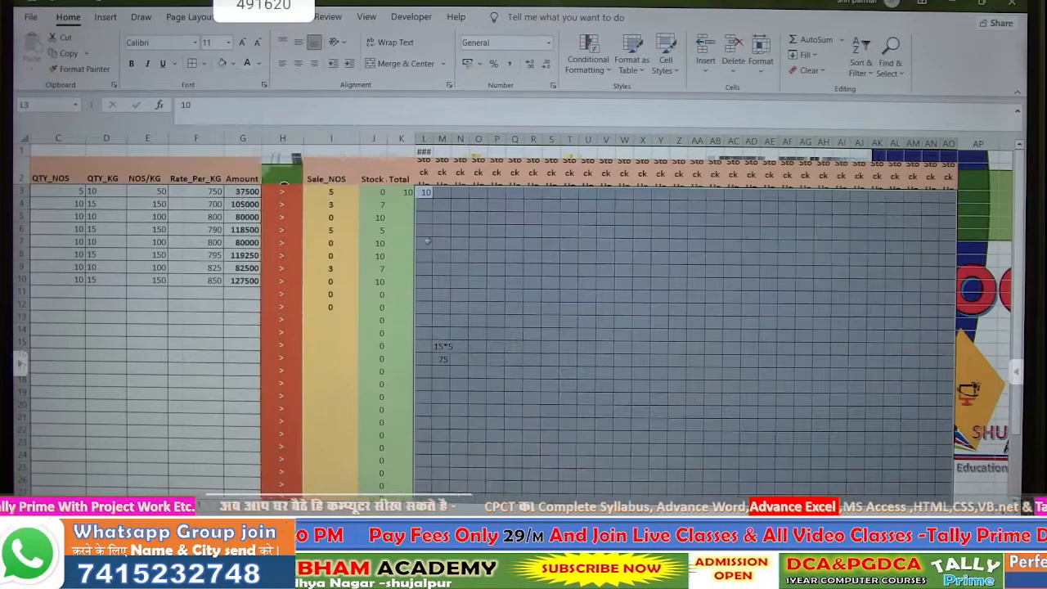
pyautogui.click(496, 216)
# - Reduce the L1:AO2 header font to size 8 and make row 1 taller
pyautogui.moveTo(424, 154); pyautogui.dragTo(946, 186)
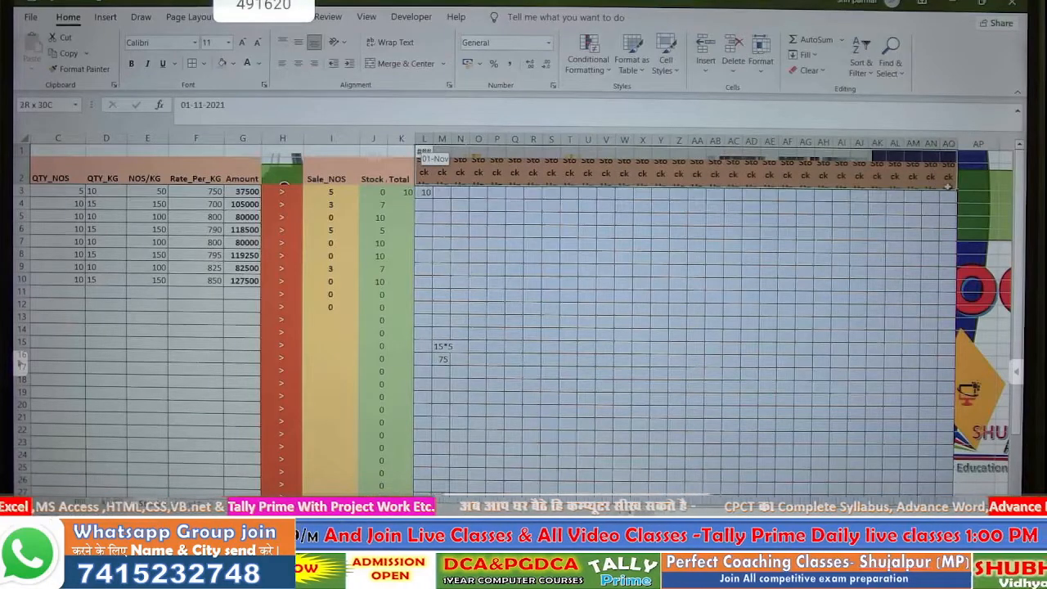
pyautogui.click(257, 43)
pyautogui.click(257, 44)
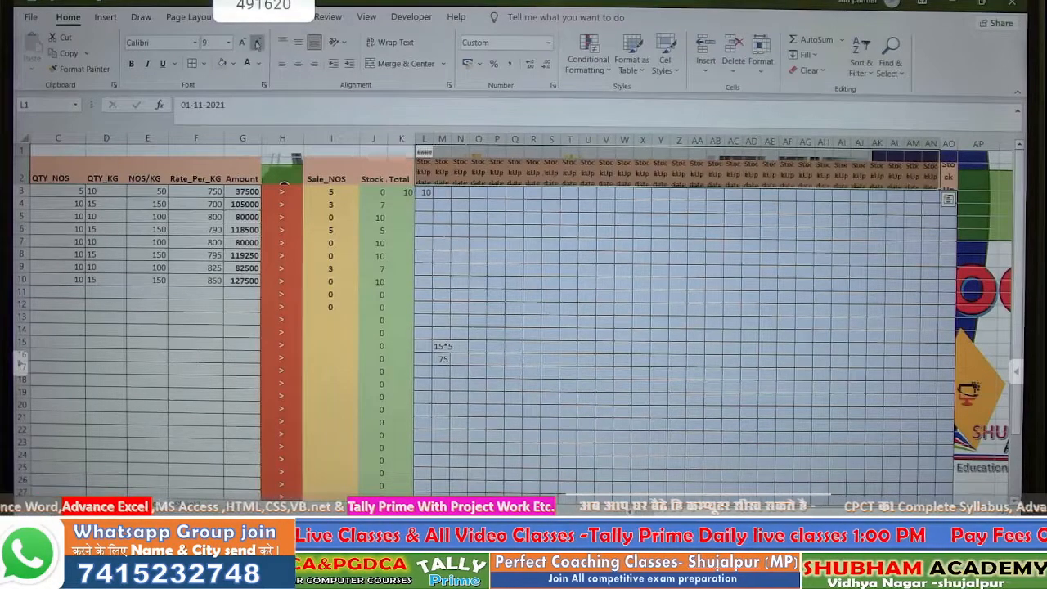
pyautogui.click(257, 43)
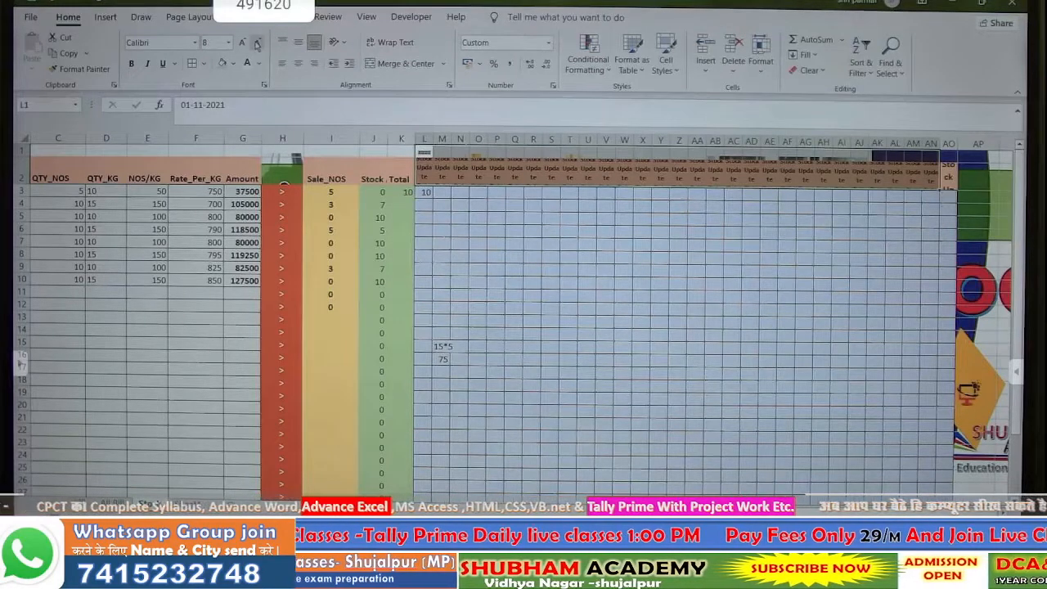
pyautogui.click(460, 217)
pyautogui.click(424, 151)
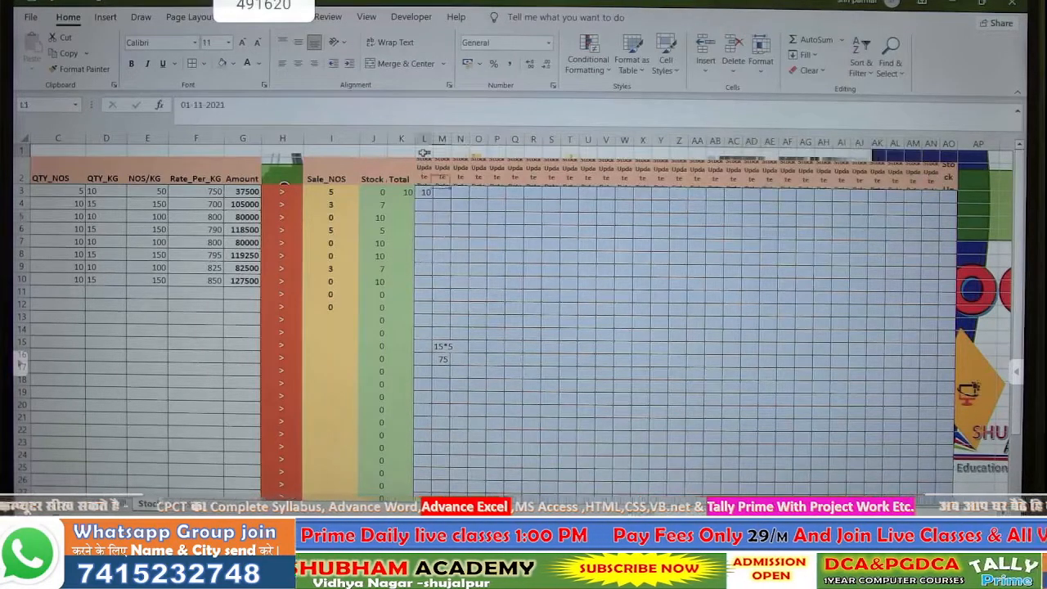
pyautogui.moveTo(431, 160); pyautogui.dragTo(427, 156)
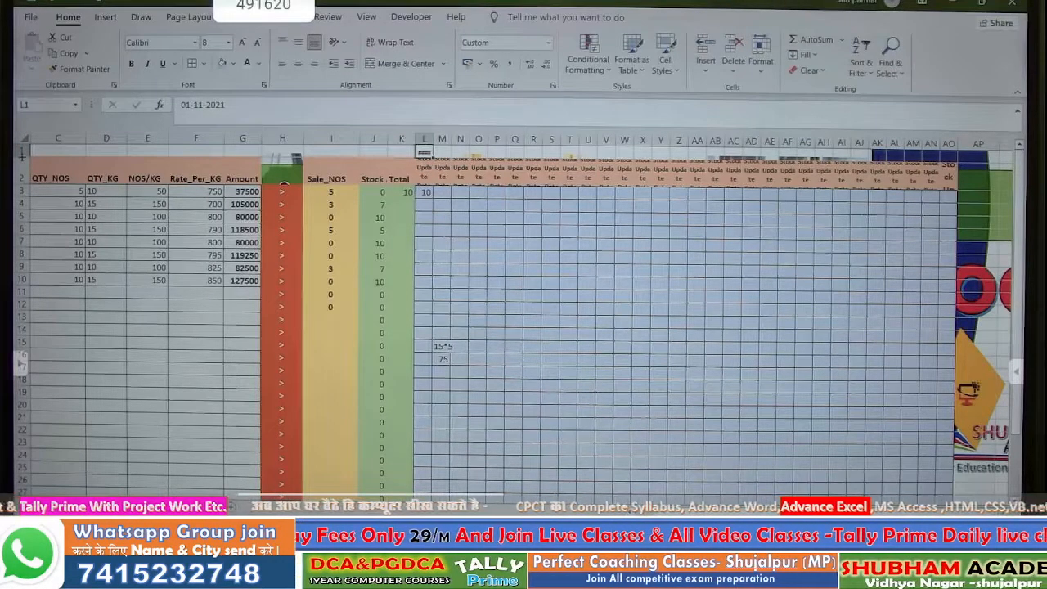
pyautogui.moveTo(21, 157); pyautogui.dragTo(22, 176)
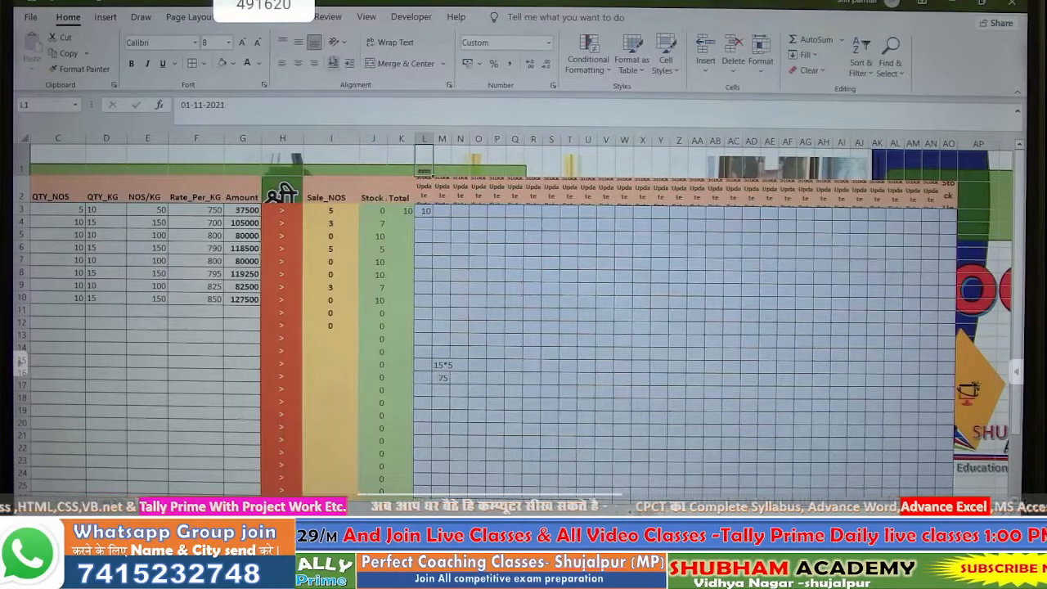
# - Rotate the L1 date to read upward and fill dates 01-Nov through 29-Nov across row 1
pyautogui.click(336, 42)
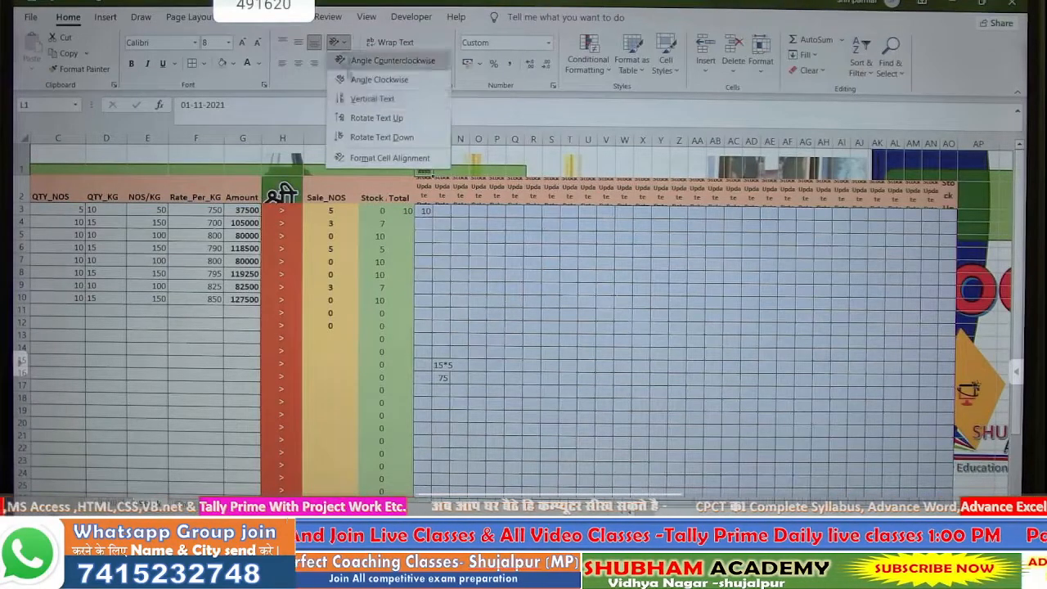
pyautogui.click(352, 118)
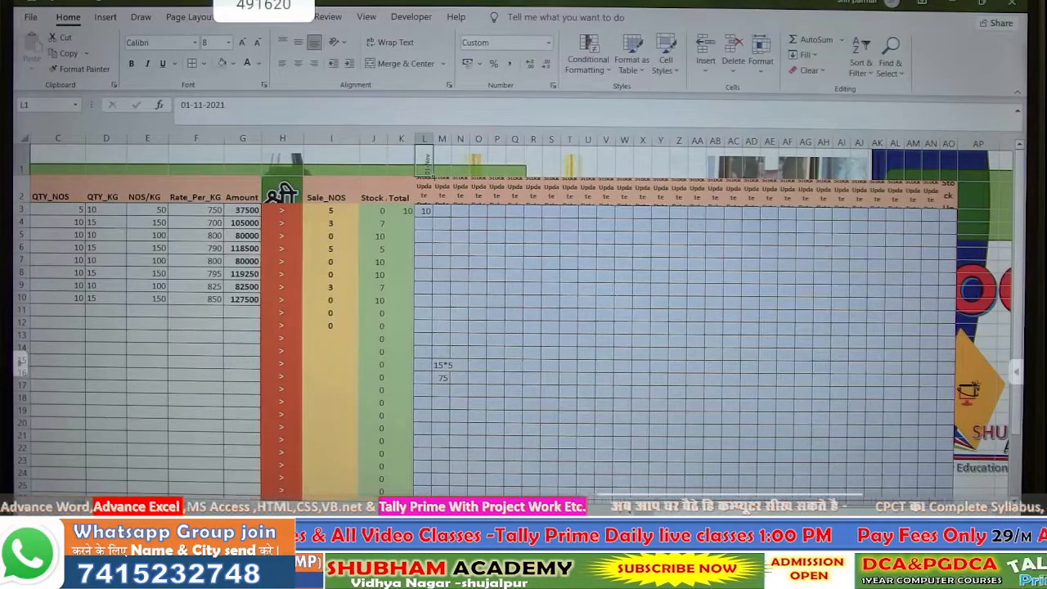
pyautogui.moveTo(432, 175); pyautogui.dragTo(950, 176)
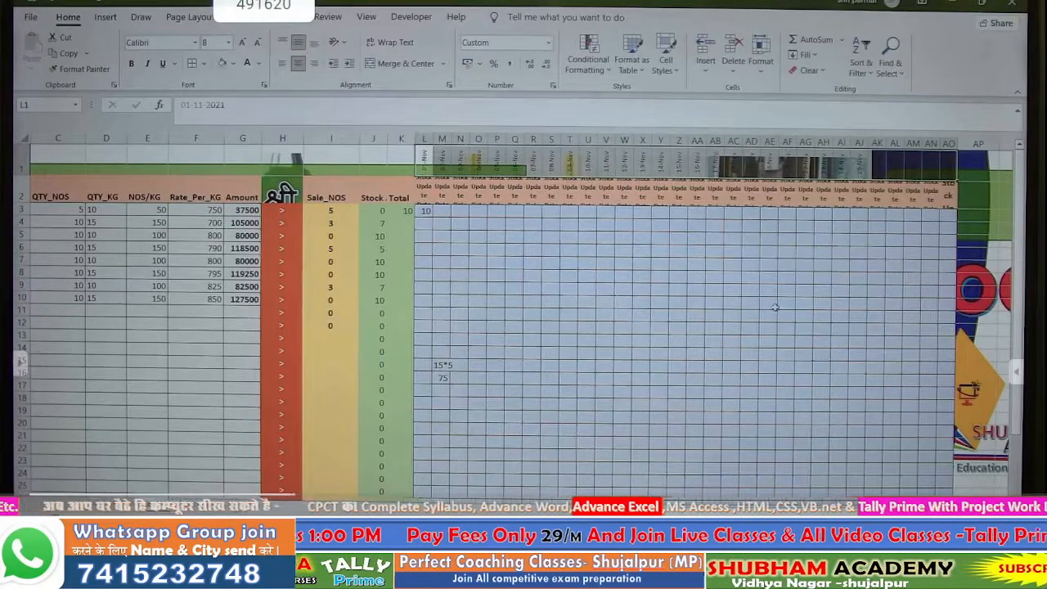
pyautogui.moveTo(769, 302); pyautogui.dragTo(732, 286)
# - Label cell K1 'Date'
pyautogui.click(410, 157)
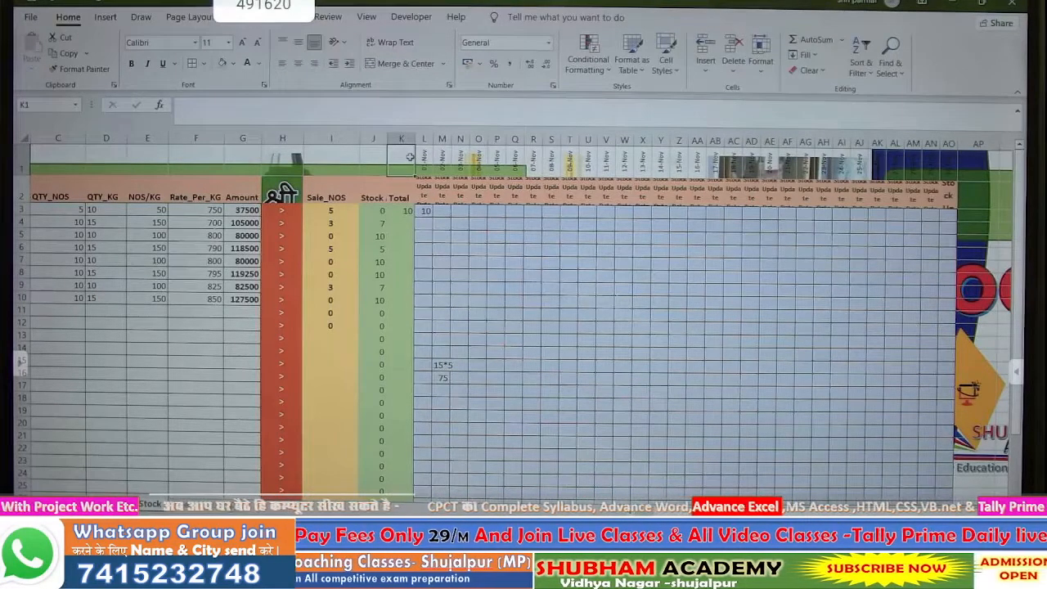
pyautogui.write('Date')
pyautogui.press('Return')
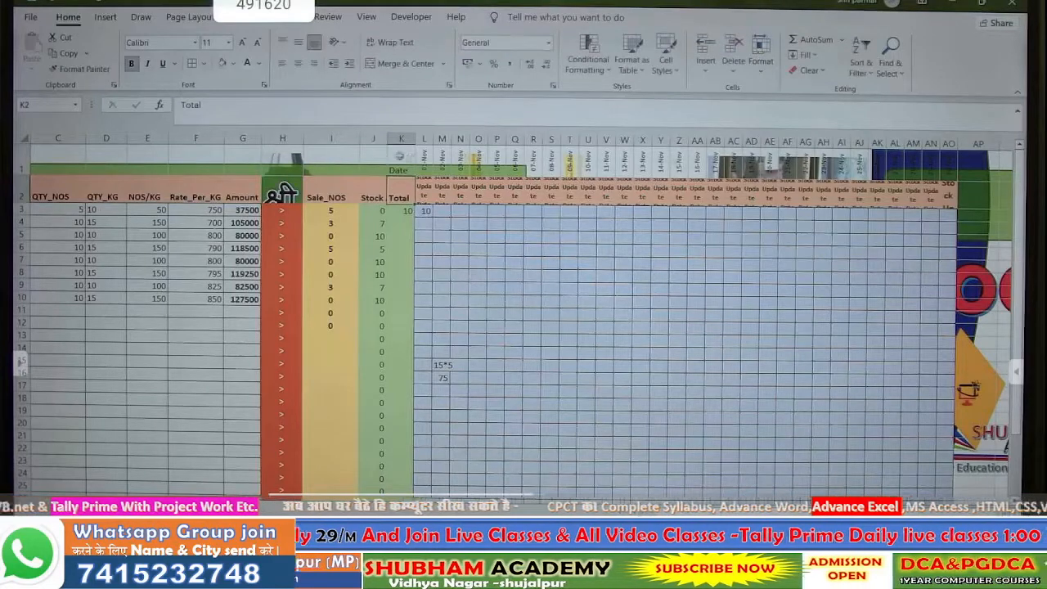
# - Enter 15 in O3 for Cow__Ghee__10KG_Aluminum and confirm its K3 Total becomes 25
pyautogui.click(440, 212)
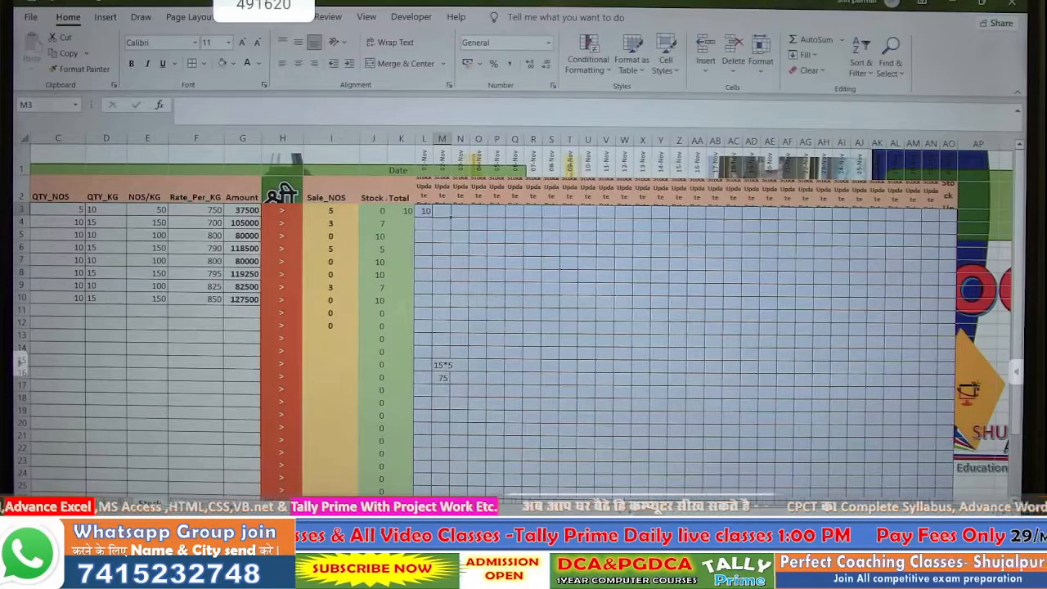
pyautogui.hscroll(-2, 523, 327)
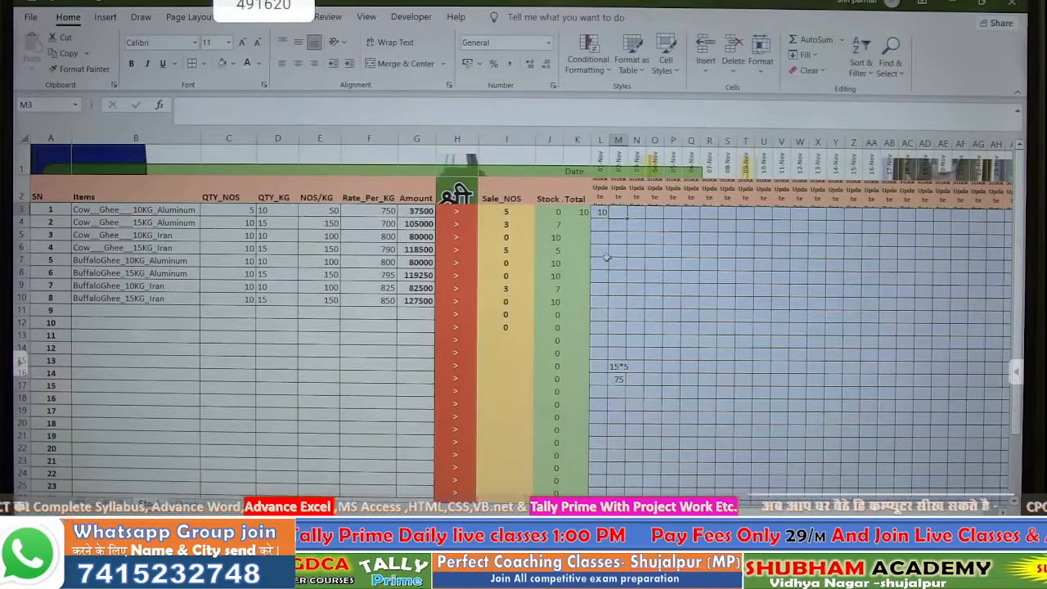
pyautogui.click(643, 215)
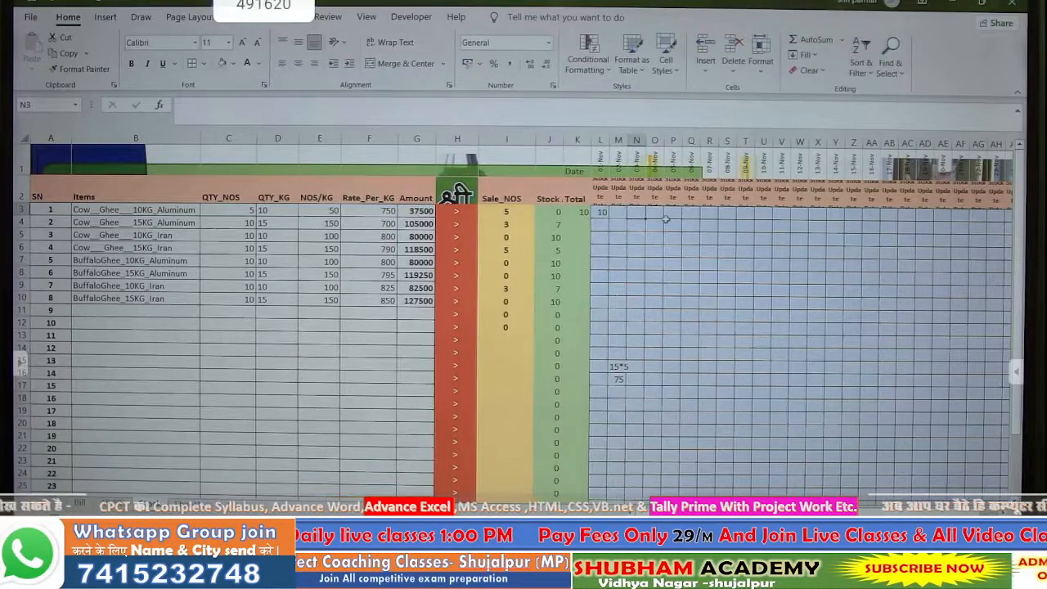
pyautogui.click(655, 215)
pyautogui.write('15')
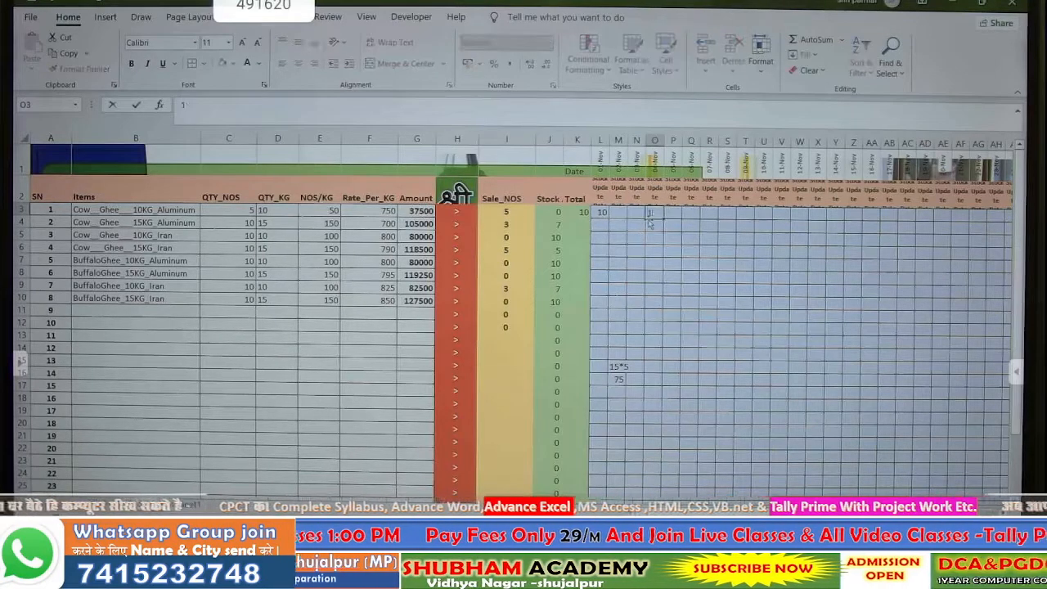
pyautogui.press('Return')
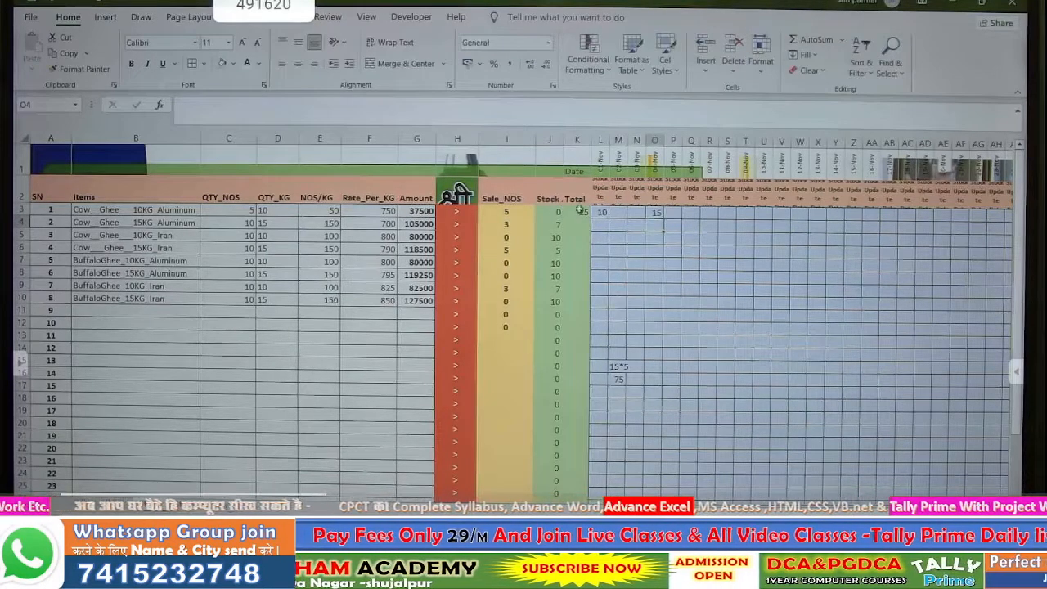
pyautogui.click(583, 211)
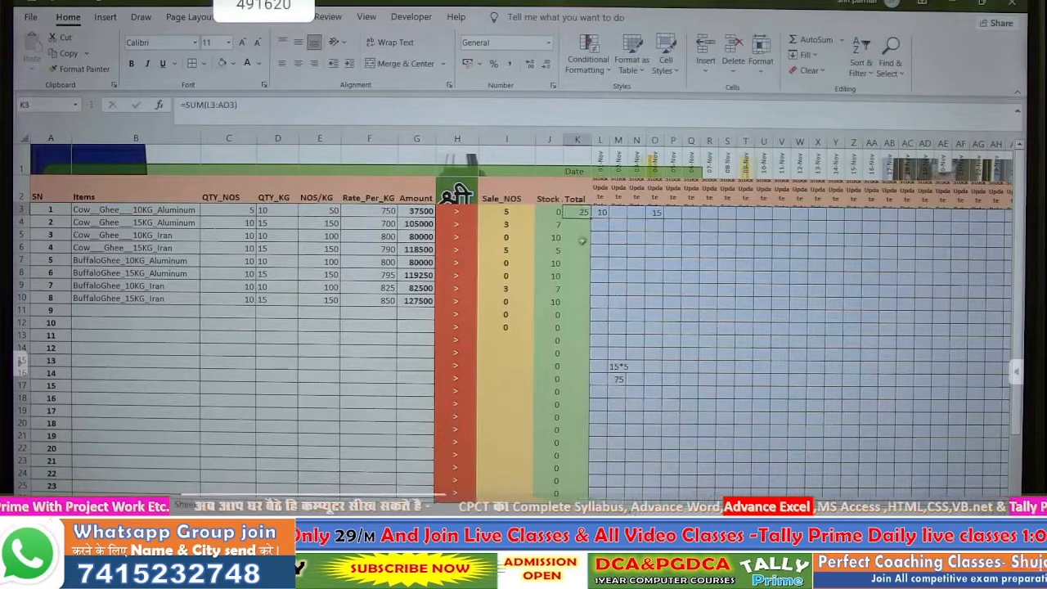
pyautogui.click(243, 211)
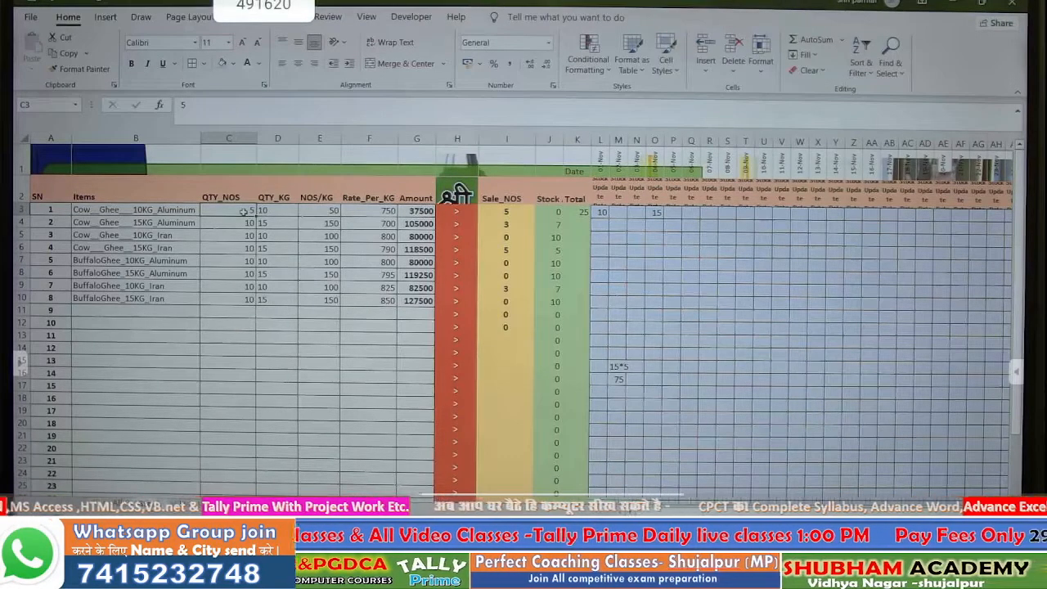
# - Delete the test stock-update entries in L3:P16
pyautogui.doubleClick(245, 211)
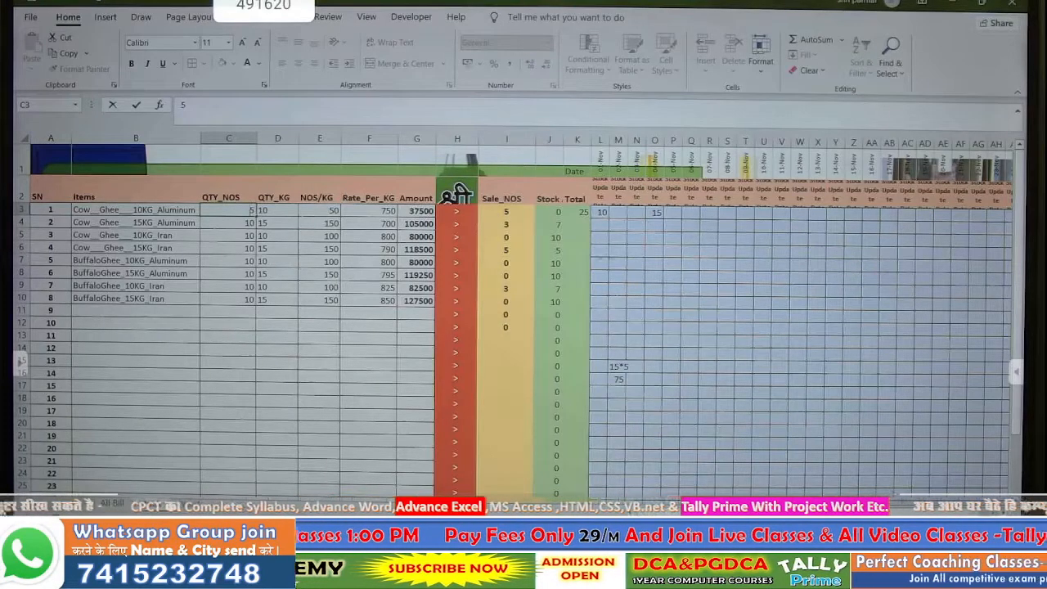
pyautogui.click(231, 287)
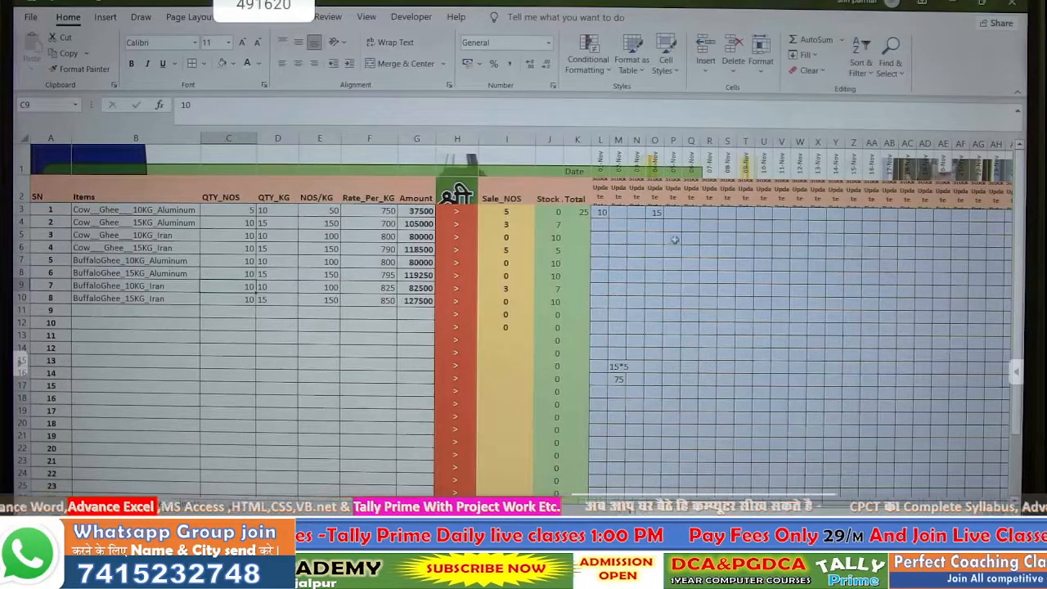
pyautogui.moveTo(606, 211); pyautogui.dragTo(671, 375)
pyautogui.press('Delete')
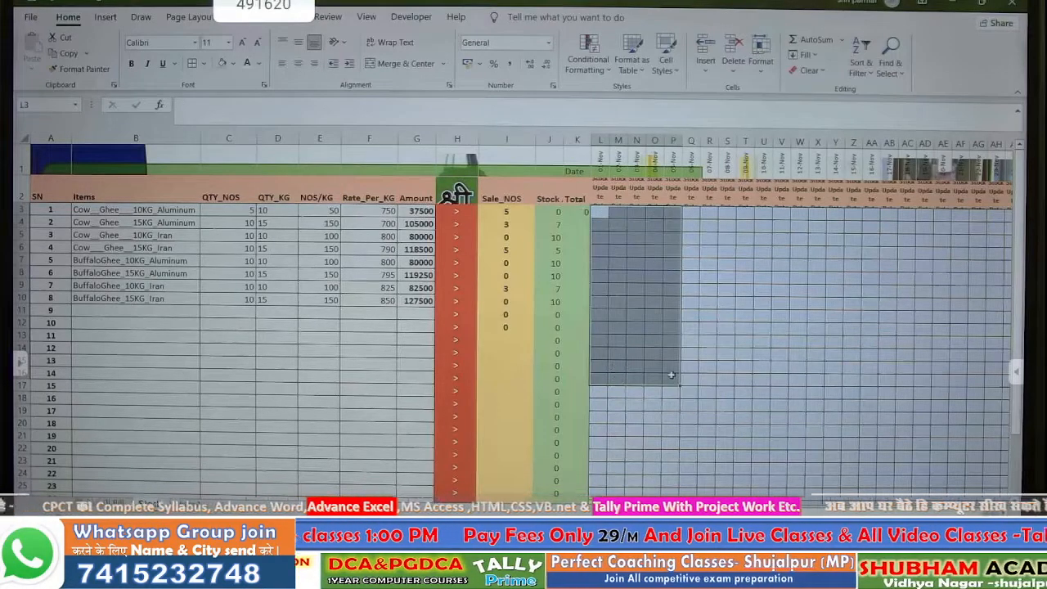
# - Delete the QTY_NOS quantities in C3:C10
pyautogui.click(244, 211)
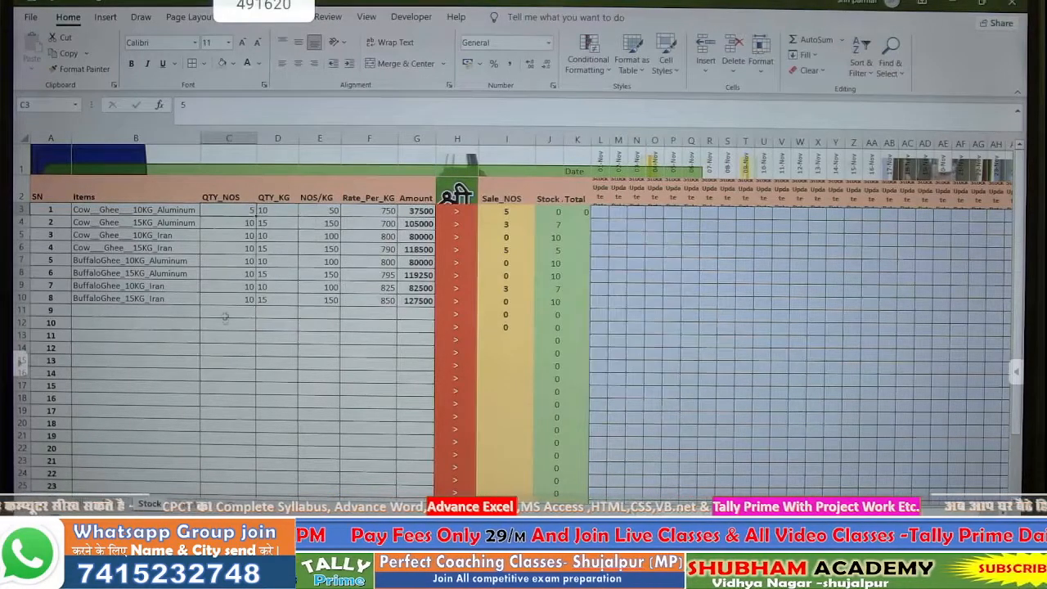
pyautogui.moveTo(224, 210); pyautogui.dragTo(231, 294)
pyautogui.press('Delete')
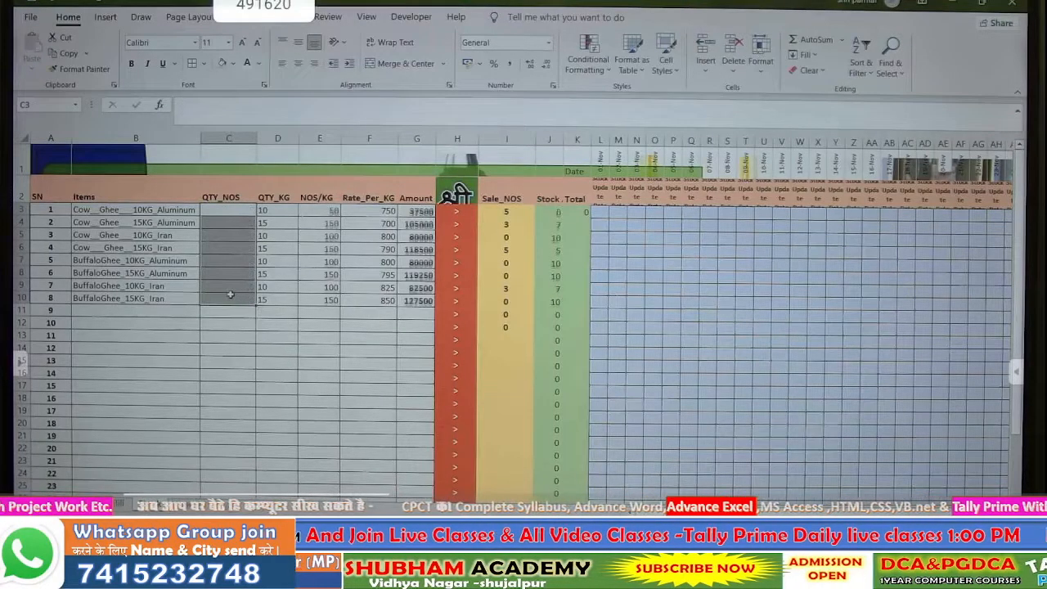
pyautogui.click(226, 291)
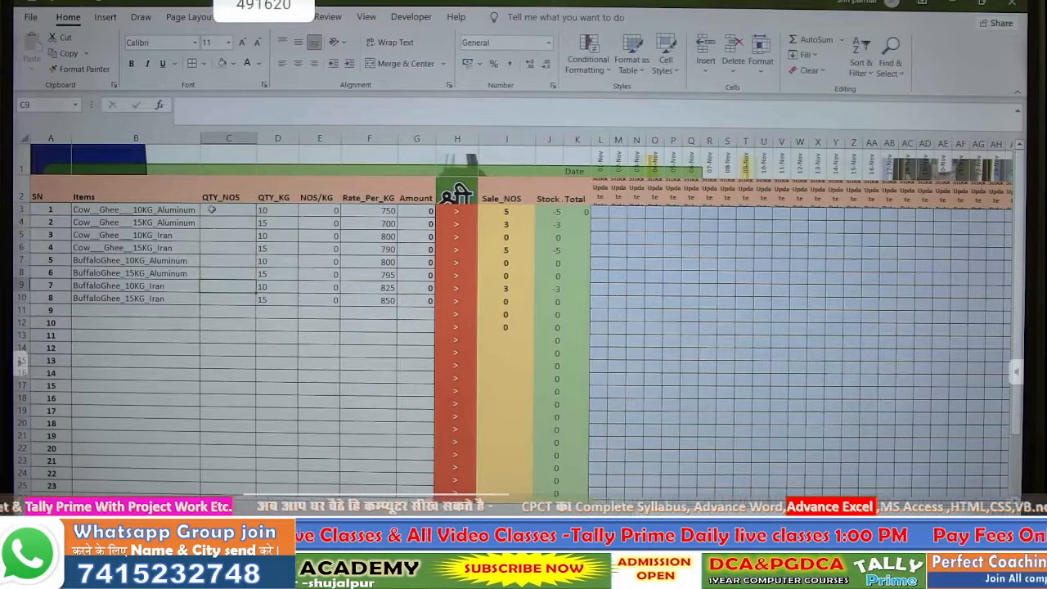
pyautogui.click(211, 209)
pyautogui.write('=')
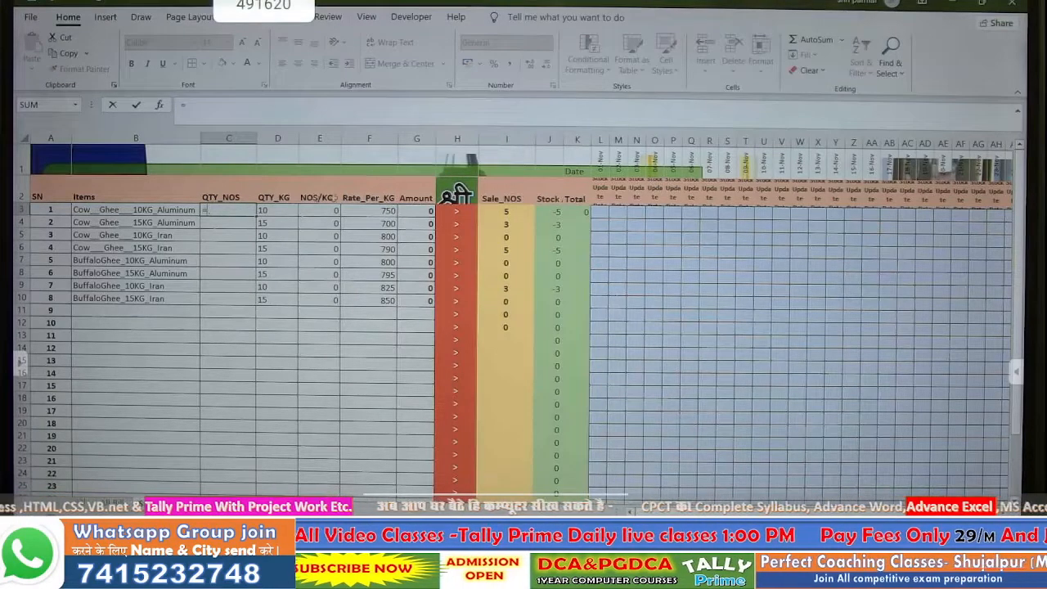
# - Set C3 to =K3 and fill the link down through C9
pyautogui.click(575, 213)
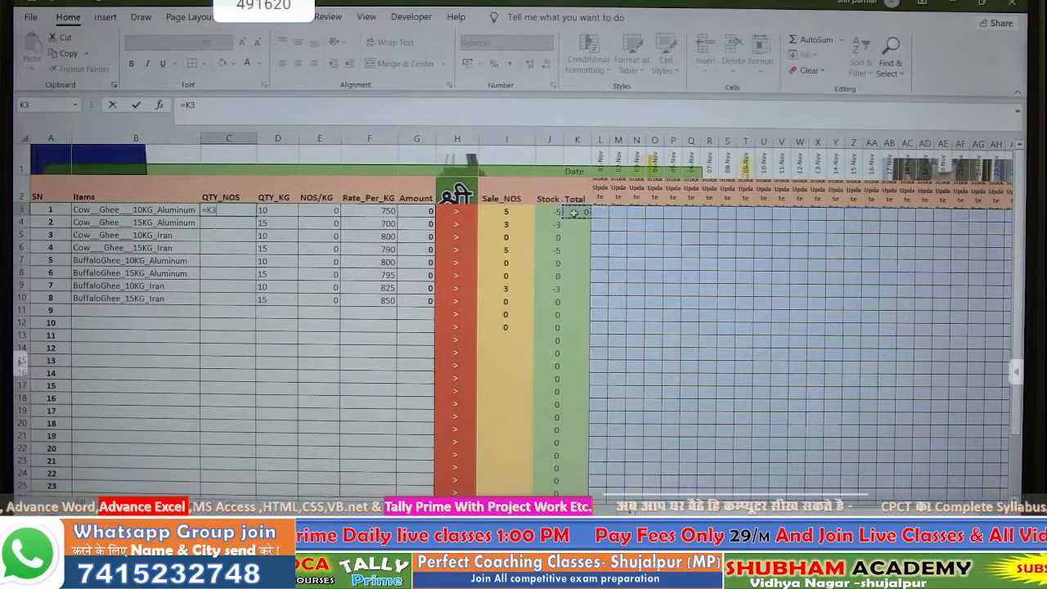
pyautogui.press('Return')
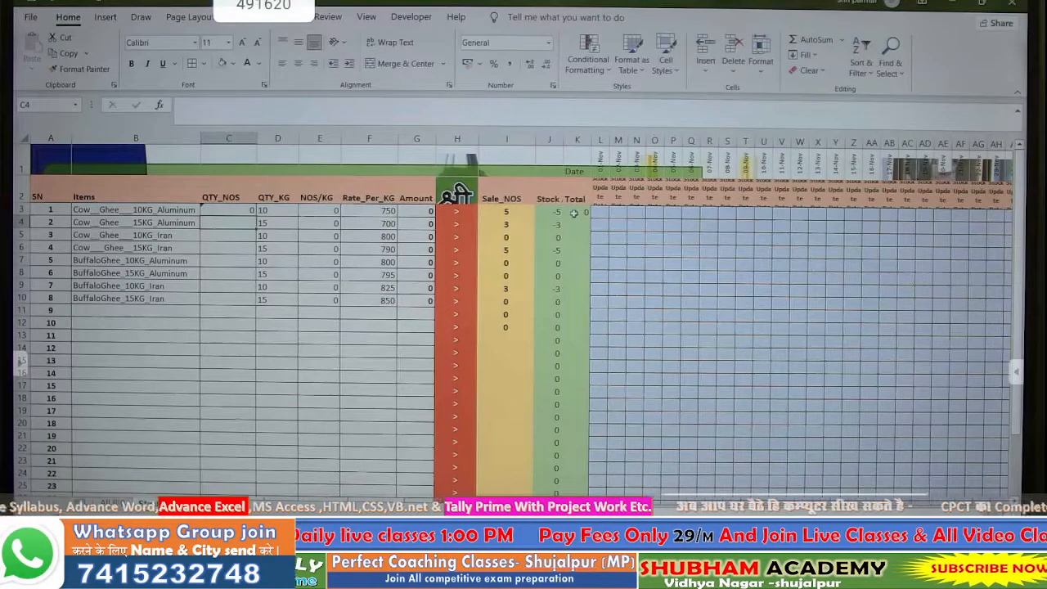
pyautogui.click(239, 211)
pyautogui.moveTo(256, 216); pyautogui.dragTo(257, 288)
pyautogui.click(369, 364)
# - Review the item table formulas, including E9's NOS/KG and C3's Total link
pyautogui.moveTo(48, 209); pyautogui.dragTo(407, 486)
pyautogui.scroll(2, 339, 332)
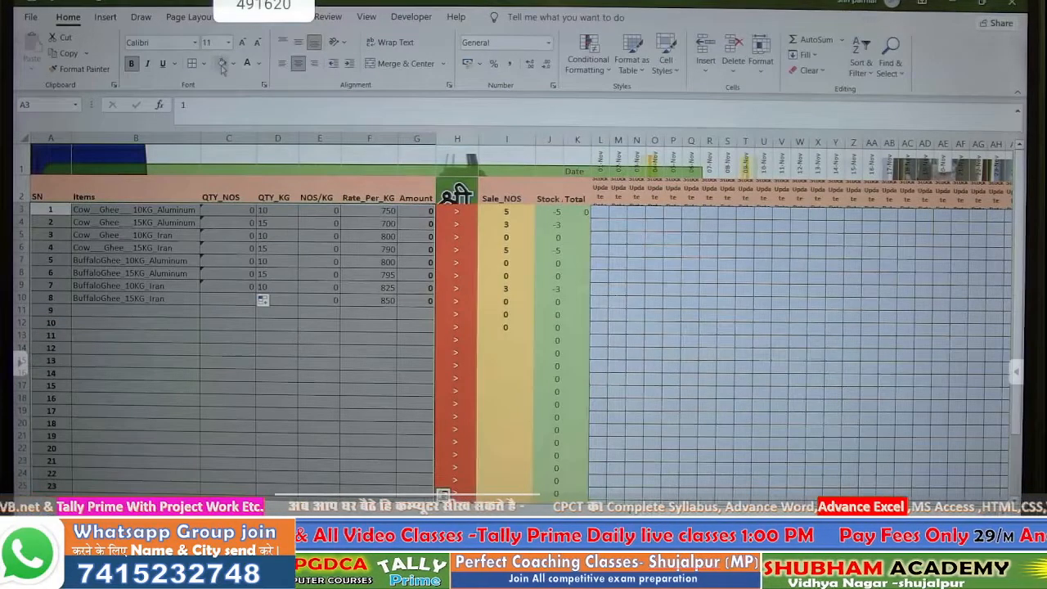
pyautogui.click(306, 285)
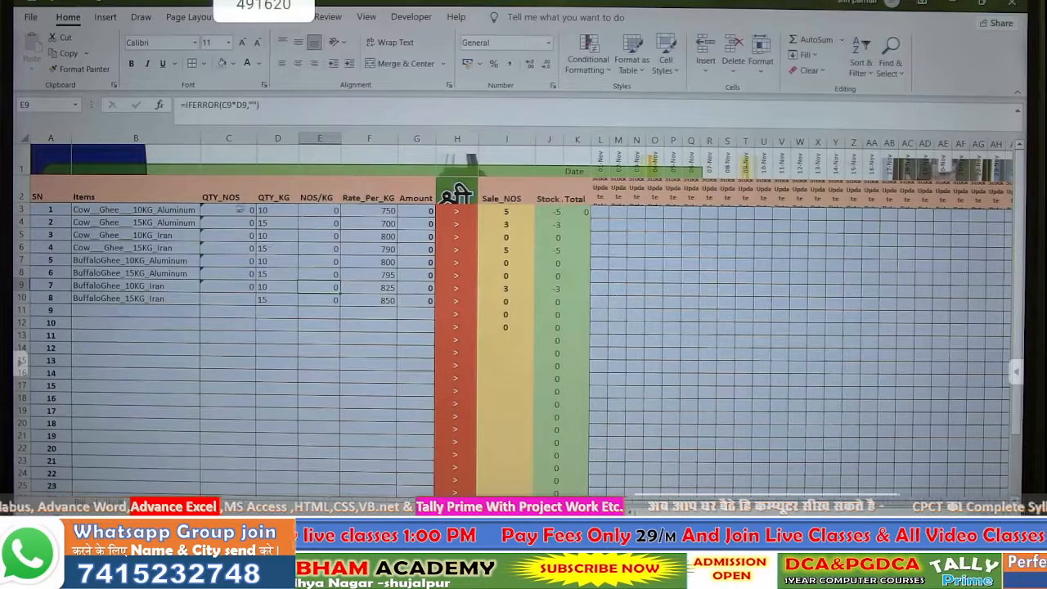
pyautogui.click(229, 210)
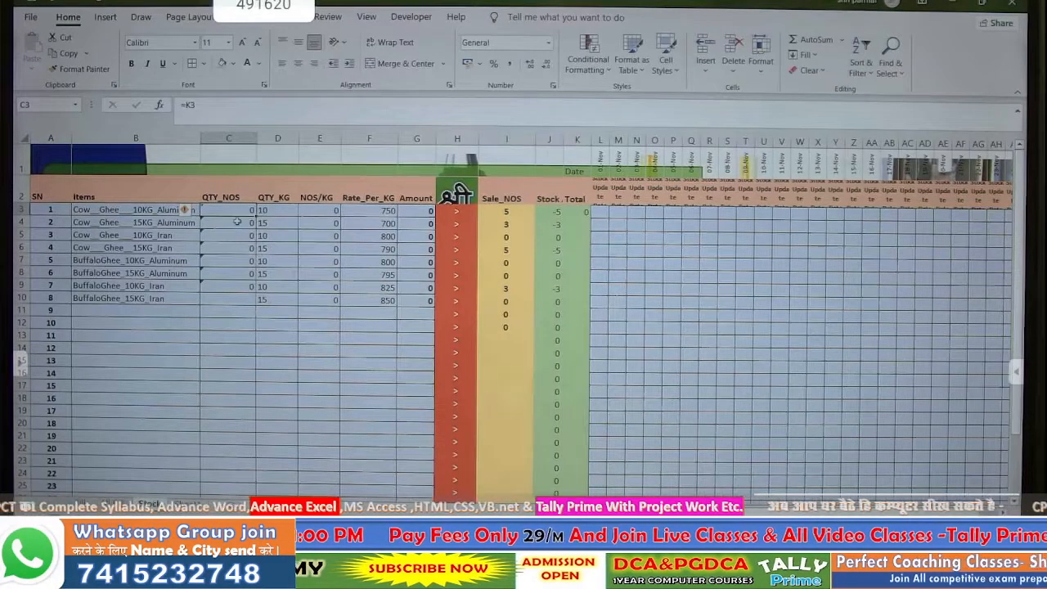
pyautogui.click(244, 325)
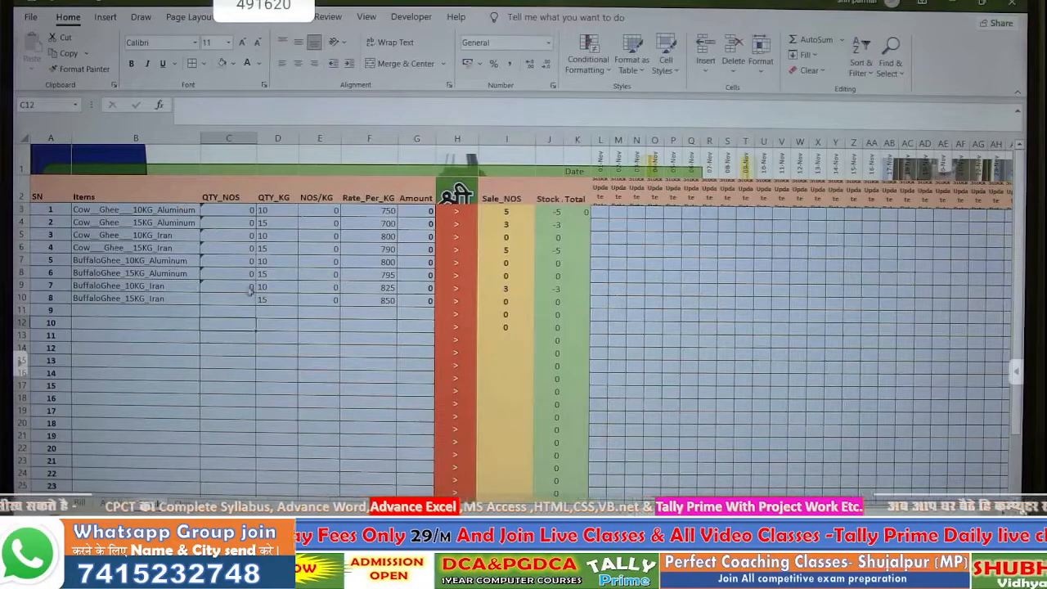
# - Enter stock updates of 10, 5 and 10 in L3, M3 and N3 for the first item
pyautogui.click(599, 213)
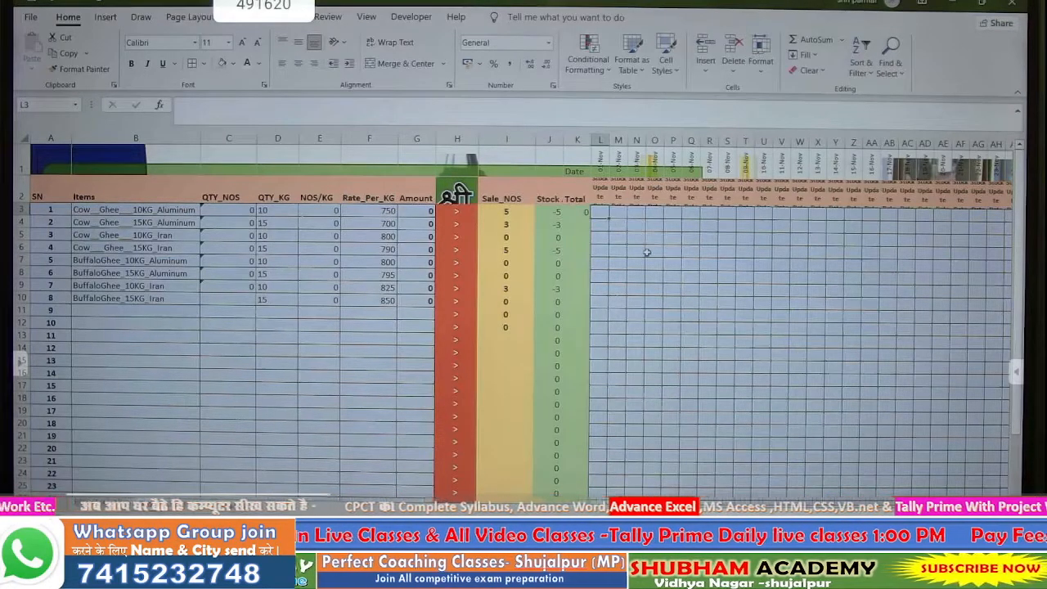
pyautogui.write('10')
pyautogui.press('Return')
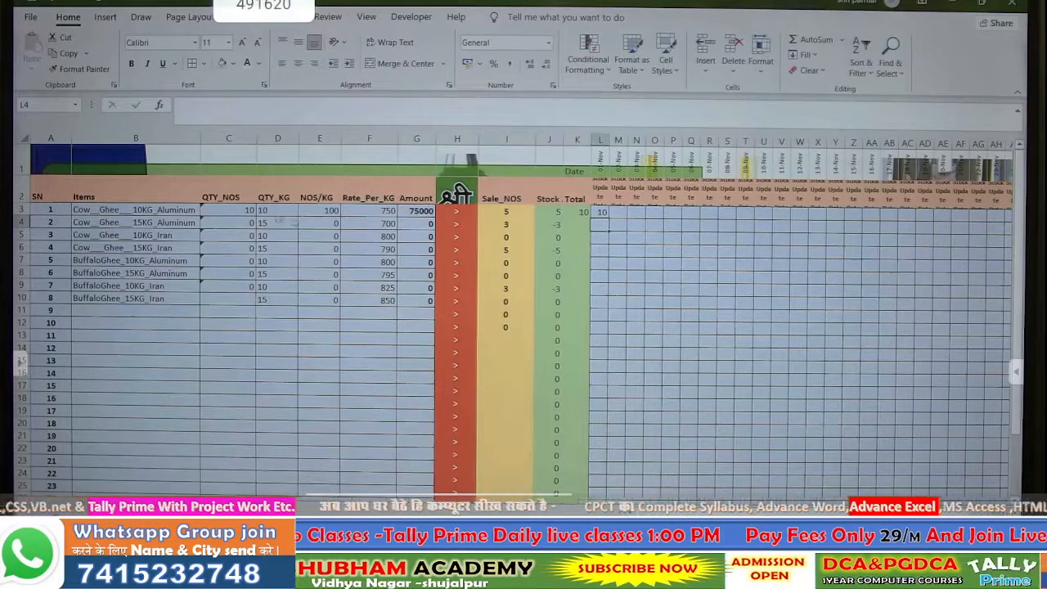
pyautogui.click(515, 211)
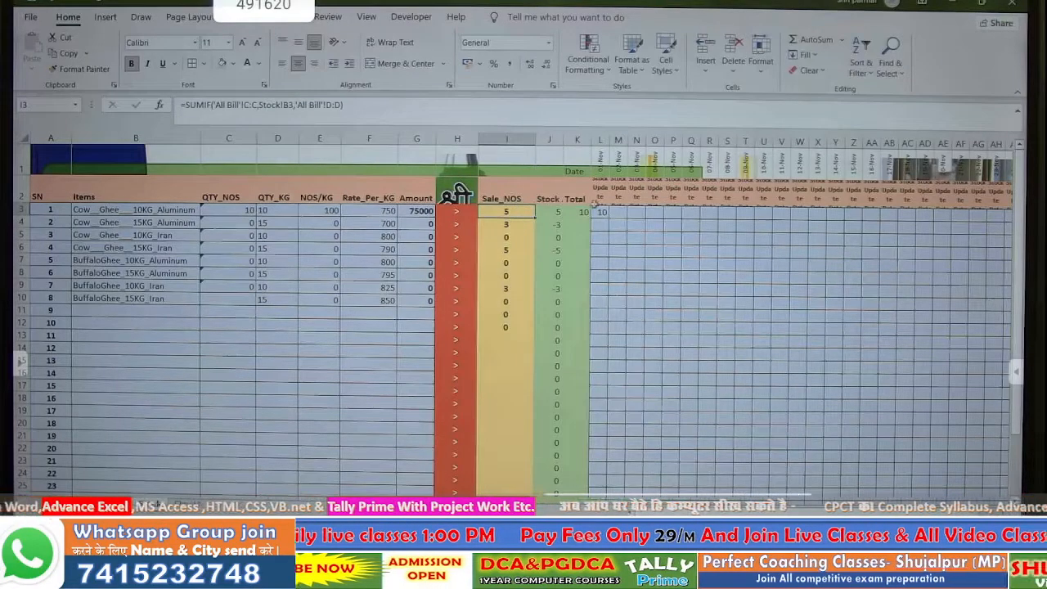
pyautogui.click(618, 215)
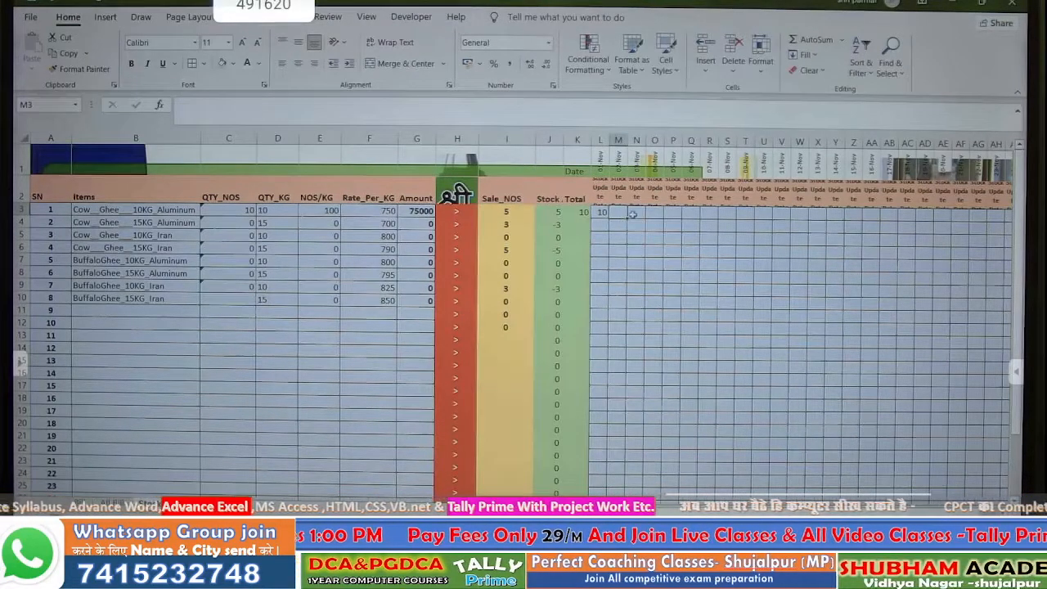
pyautogui.write('5')
pyautogui.press('Return')
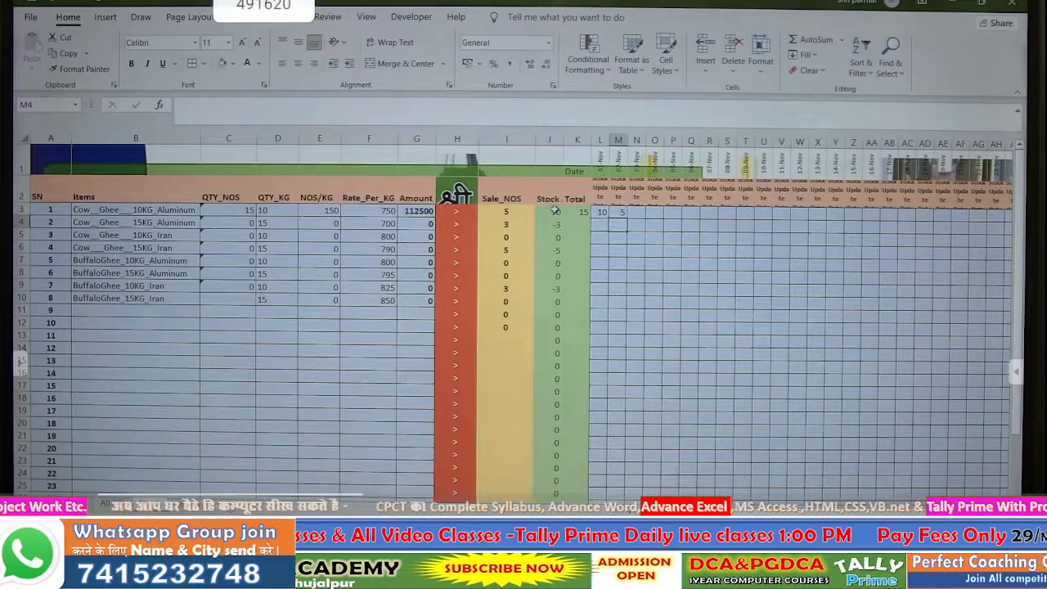
pyautogui.click(637, 213)
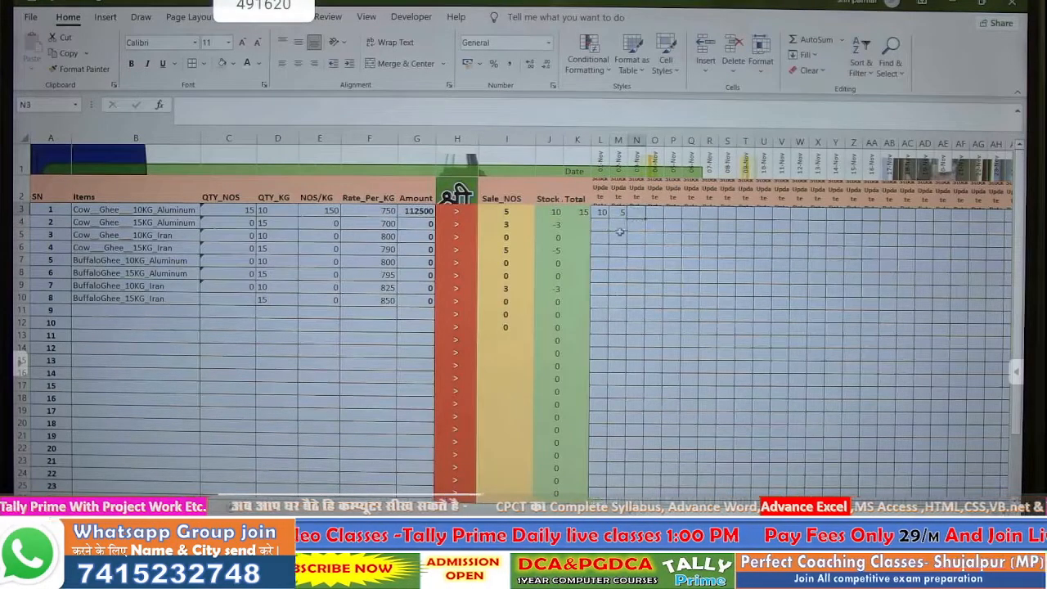
pyautogui.write('10')
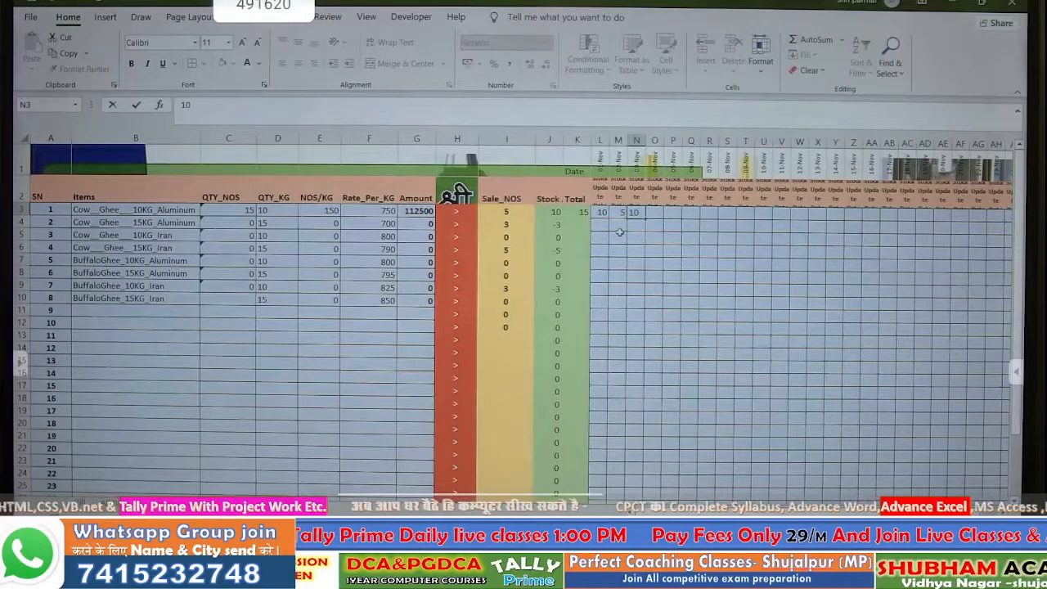
pyautogui.press('Return')
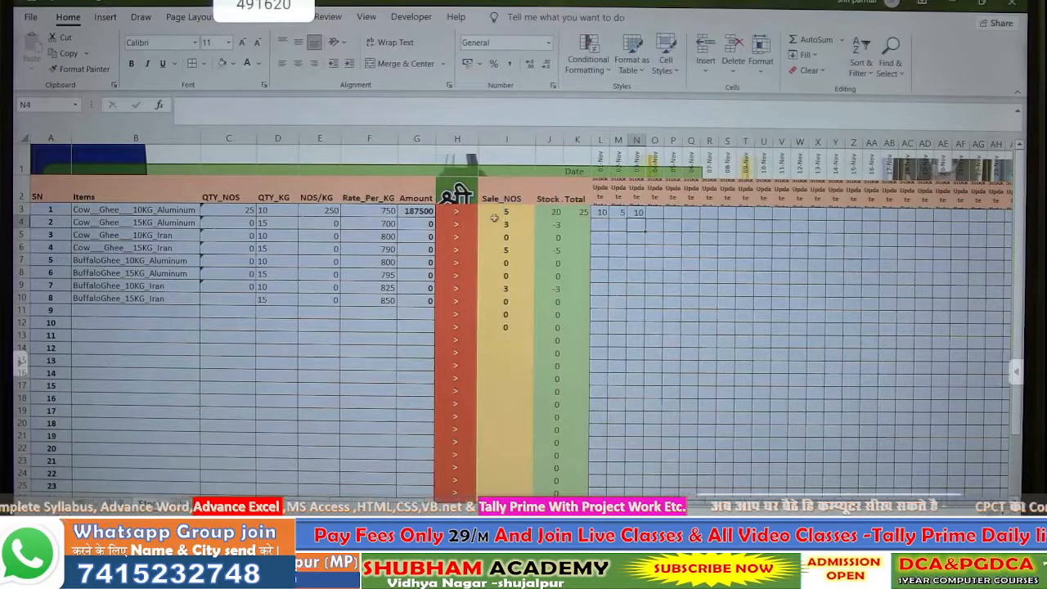
pyautogui.click(548, 214)
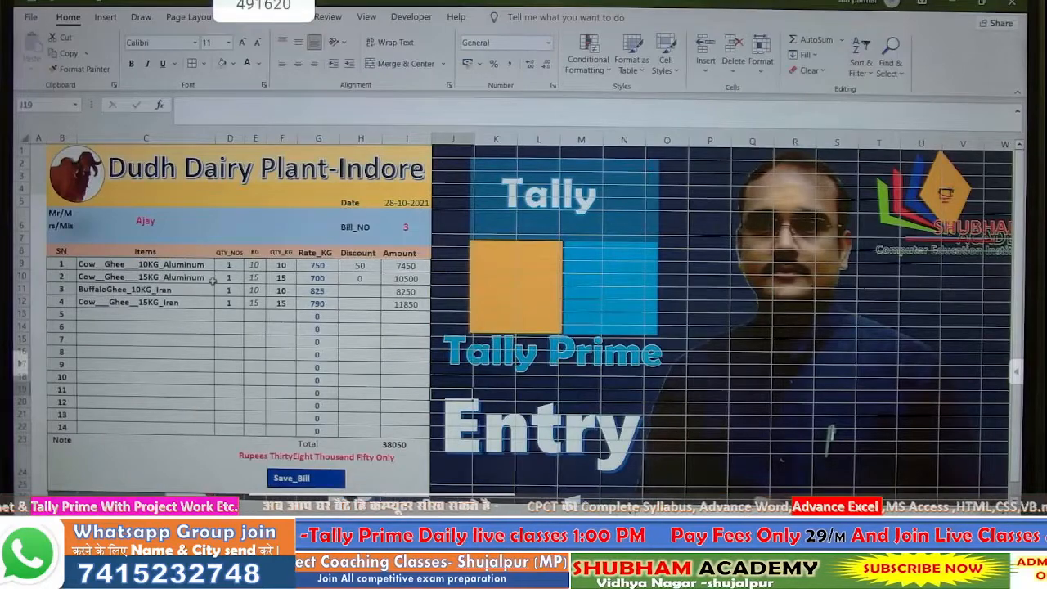
# - Clear the item names from bill lines 2 to 4
pyautogui.click(181, 283)
pyautogui.click(219, 278)
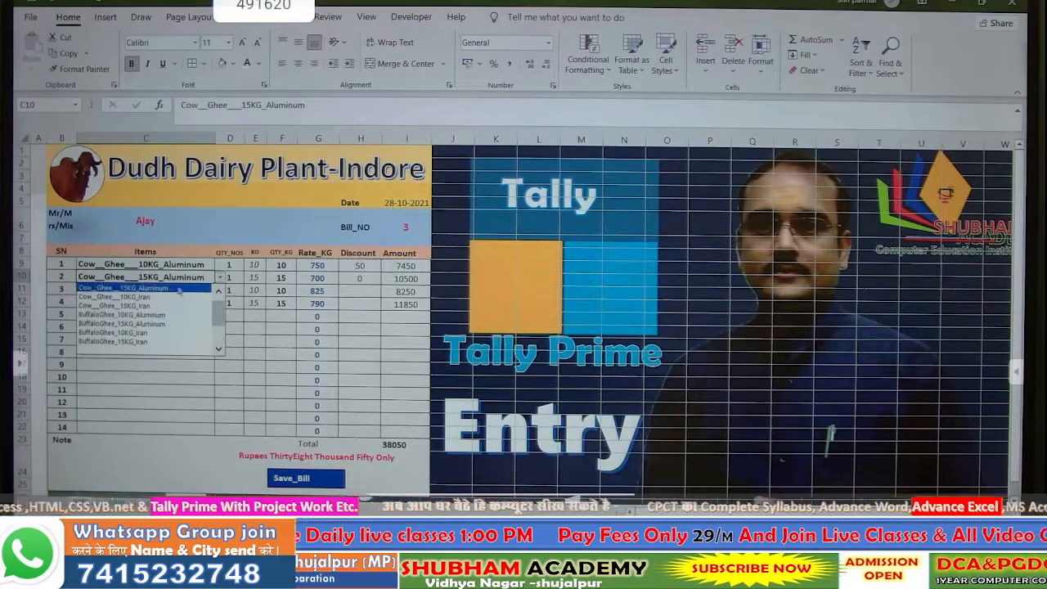
pyautogui.scroll(1, 214, 314)
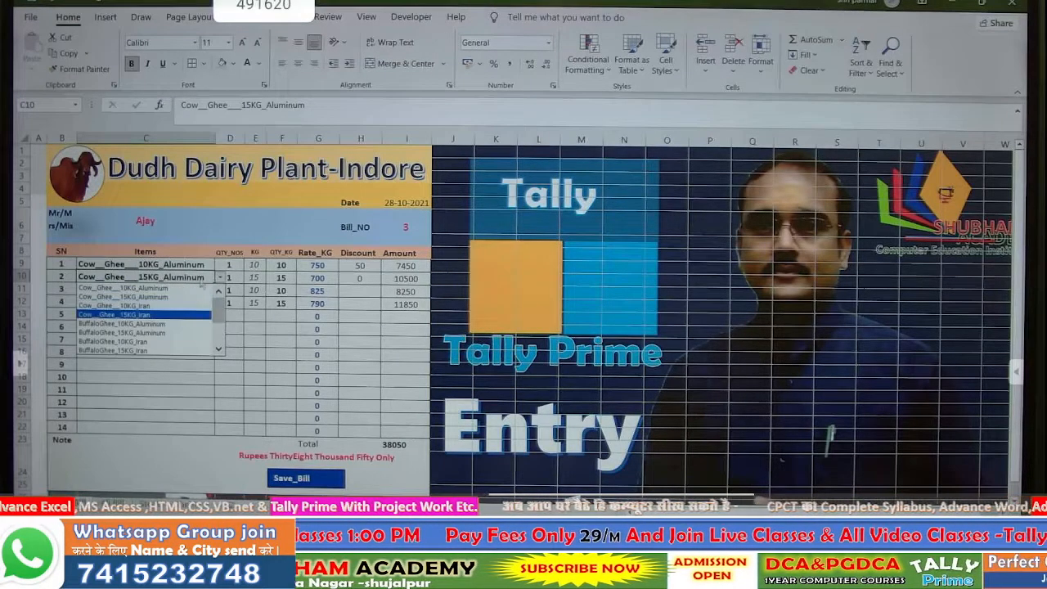
pyautogui.click(175, 298)
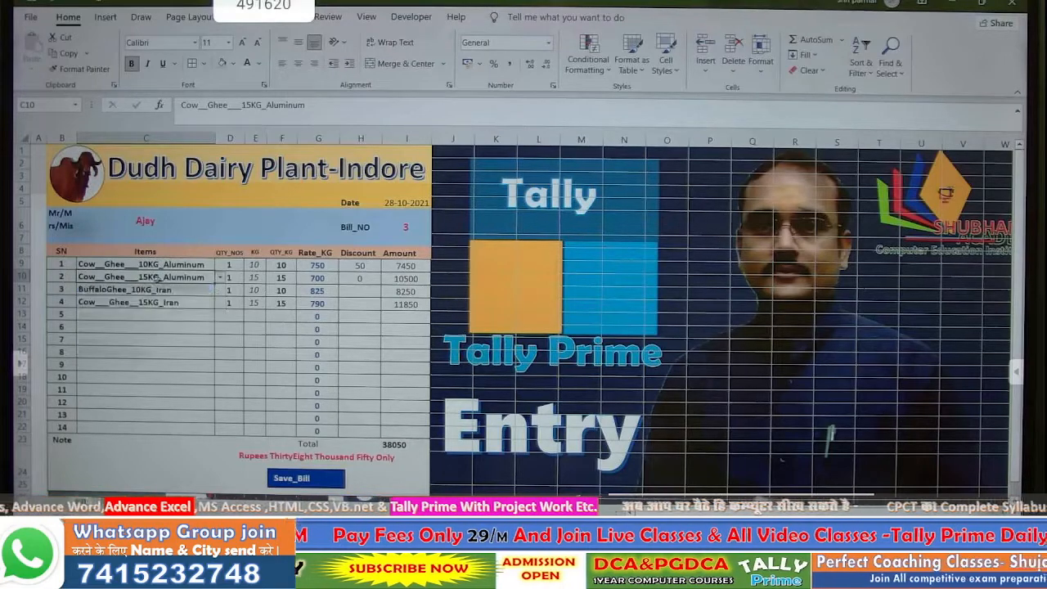
pyautogui.click(159, 375)
pyautogui.moveTo(154, 278); pyautogui.dragTo(153, 301)
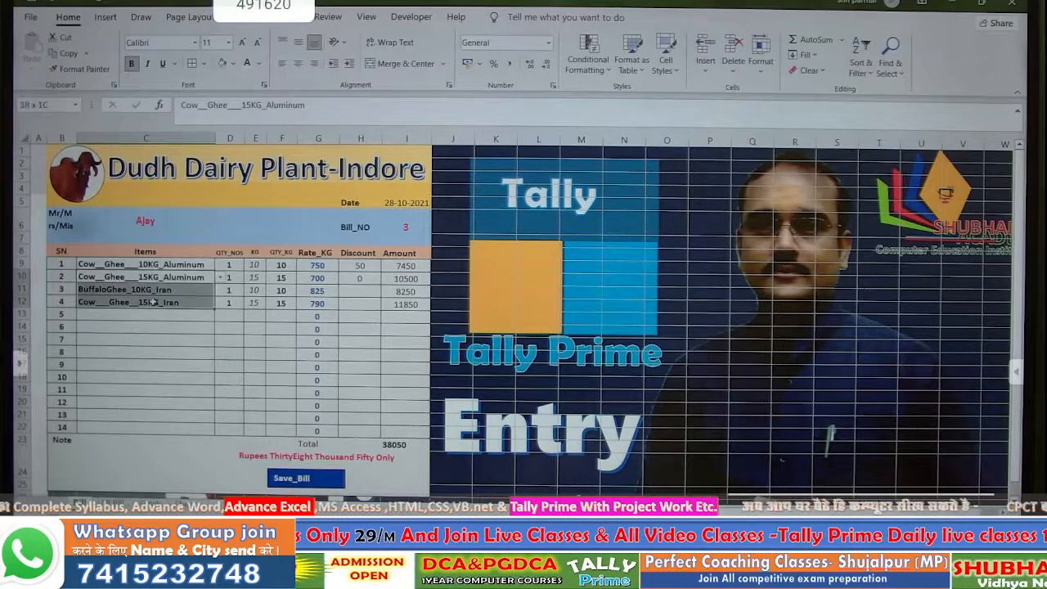
pyautogui.press('Delete')
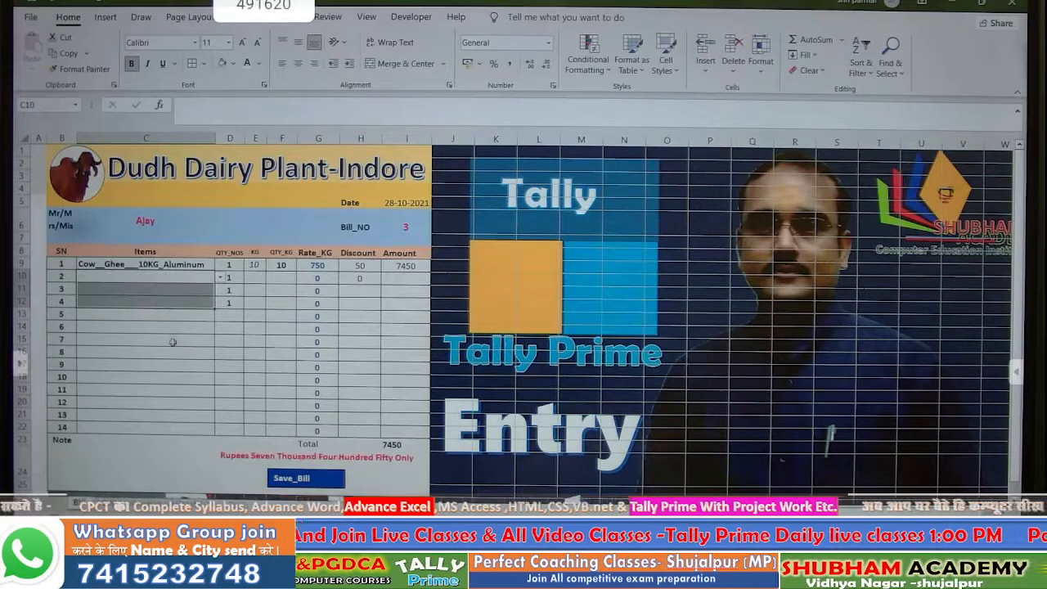
pyautogui.click(173, 342)
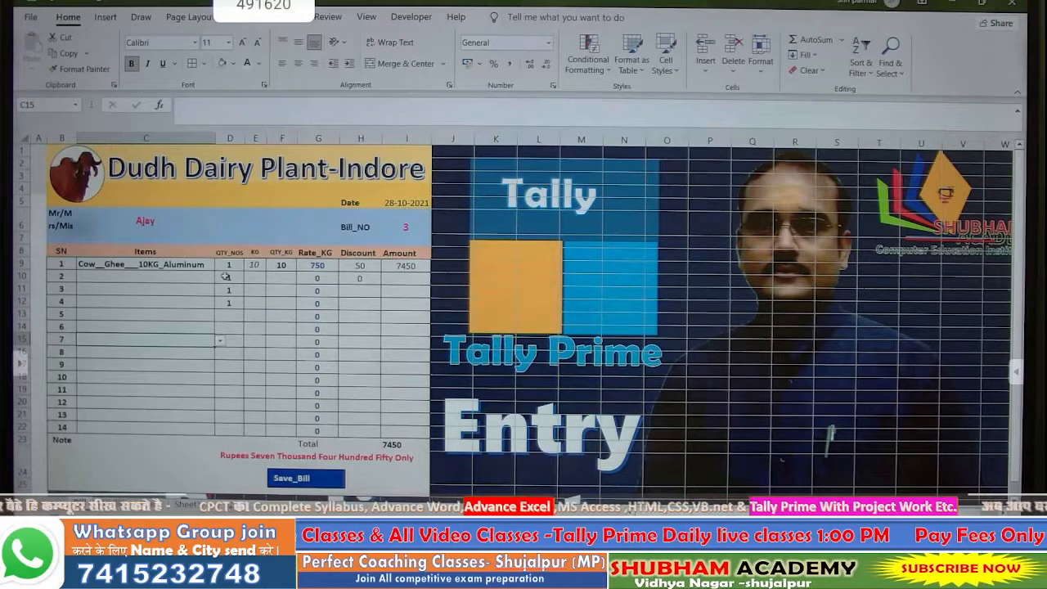
# - Clear lines 2–4 quantities and save bill 3 with Save_Bill, advancing to bill 4
pyautogui.moveTo(225, 276); pyautogui.dragTo(221, 299)
pyautogui.press('Delete')
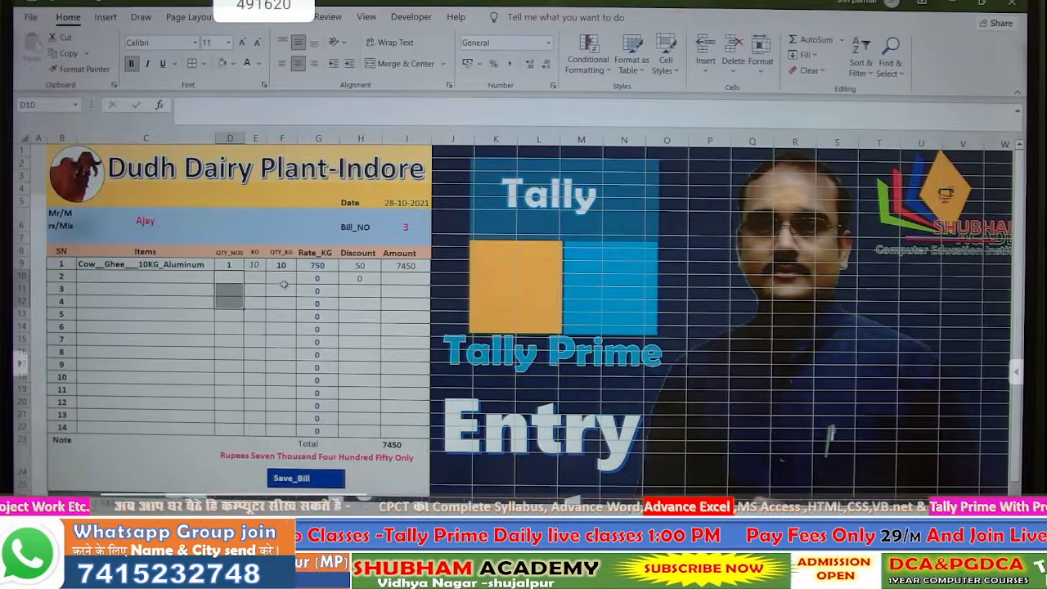
pyautogui.click(228, 277)
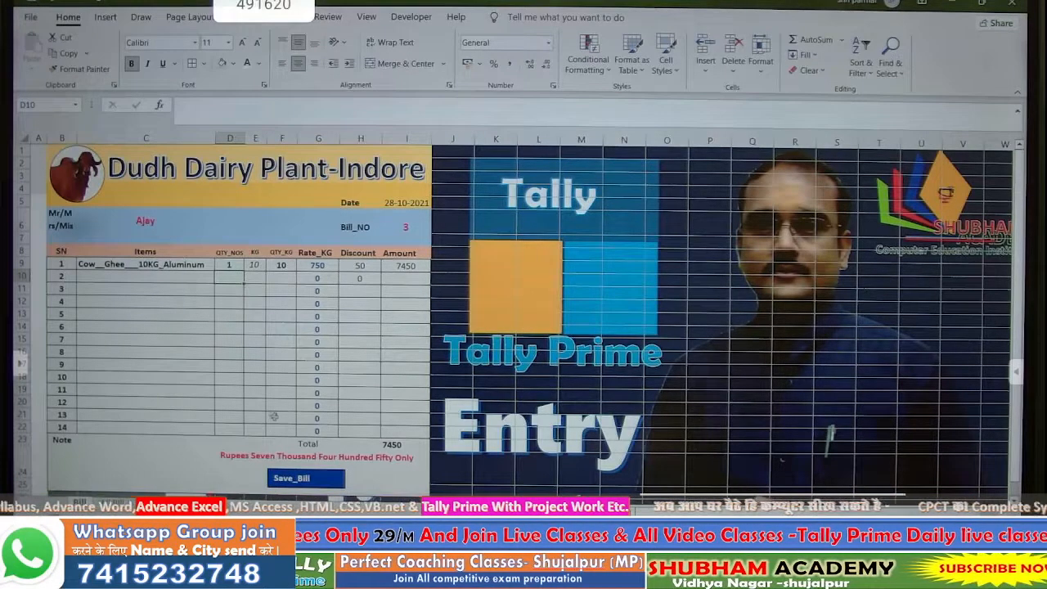
pyautogui.click(309, 483)
pyautogui.scroll(2, 524, 319)
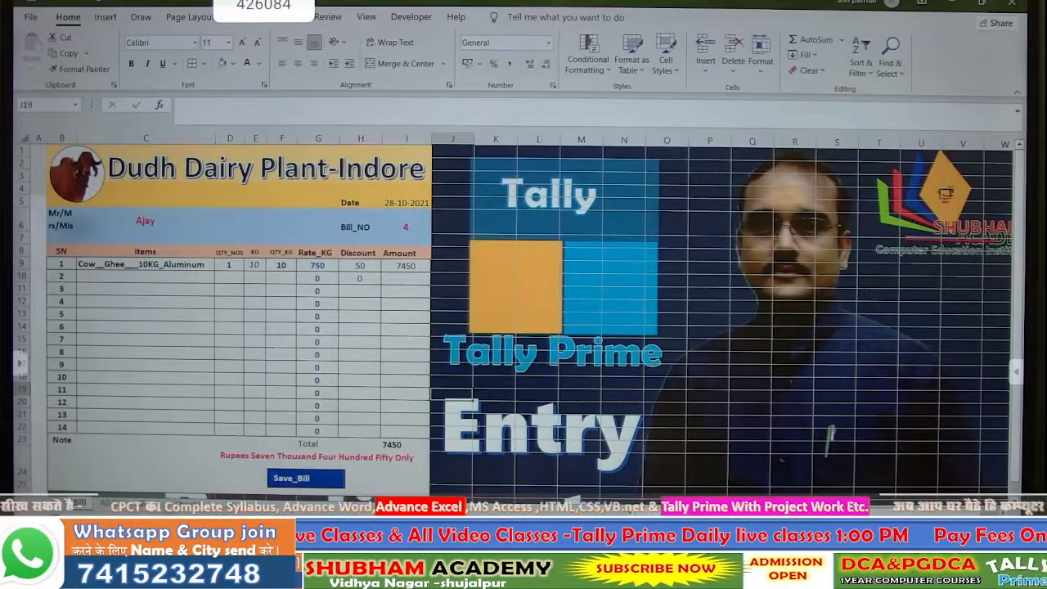
# - Enter a stock update of 2 in O3 for Cow Ghee 10KG Aluminum, then view saved bill 4
pyautogui.click(150, 504)
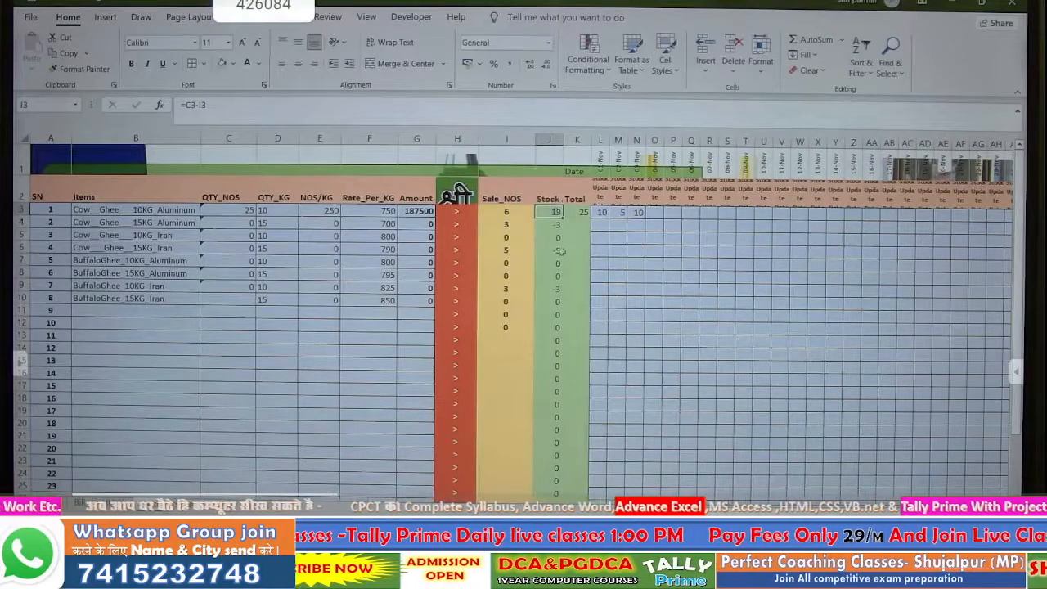
pyautogui.click(655, 212)
pyautogui.write('2')
pyautogui.press('Return')
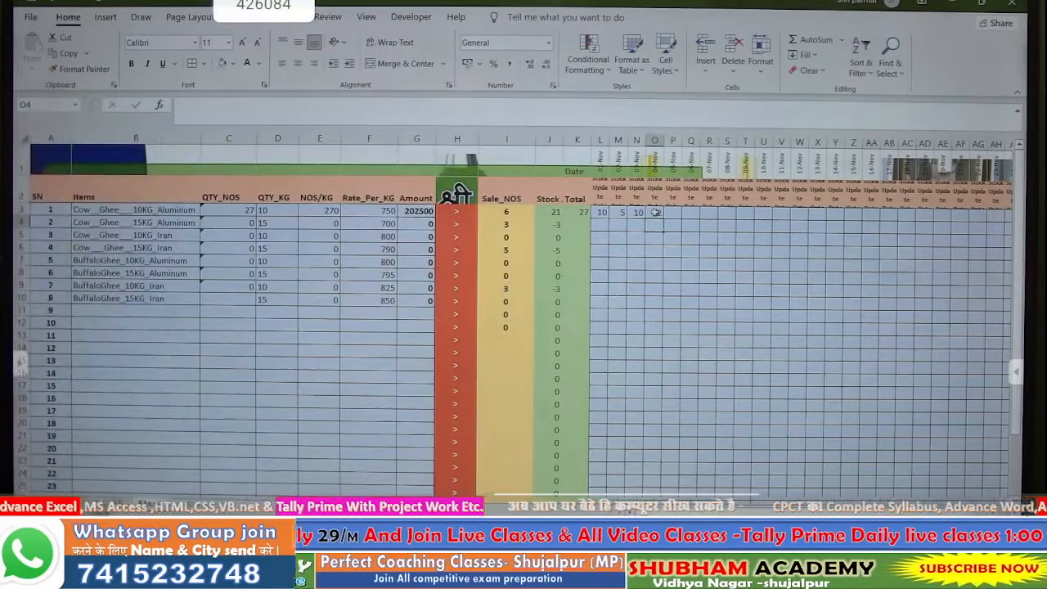
pyautogui.hotkey('ctrl', 'pageup')
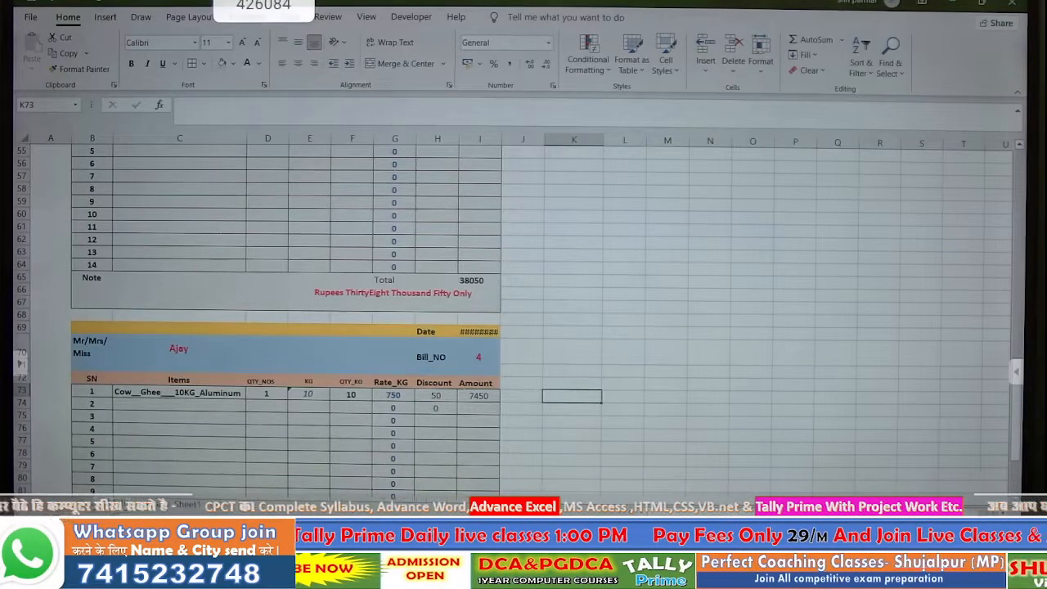
# - Protect the bill entry sheet with a confirmed password via the sheet tab's Protect Sheet option
pyautogui.click(82, 501)
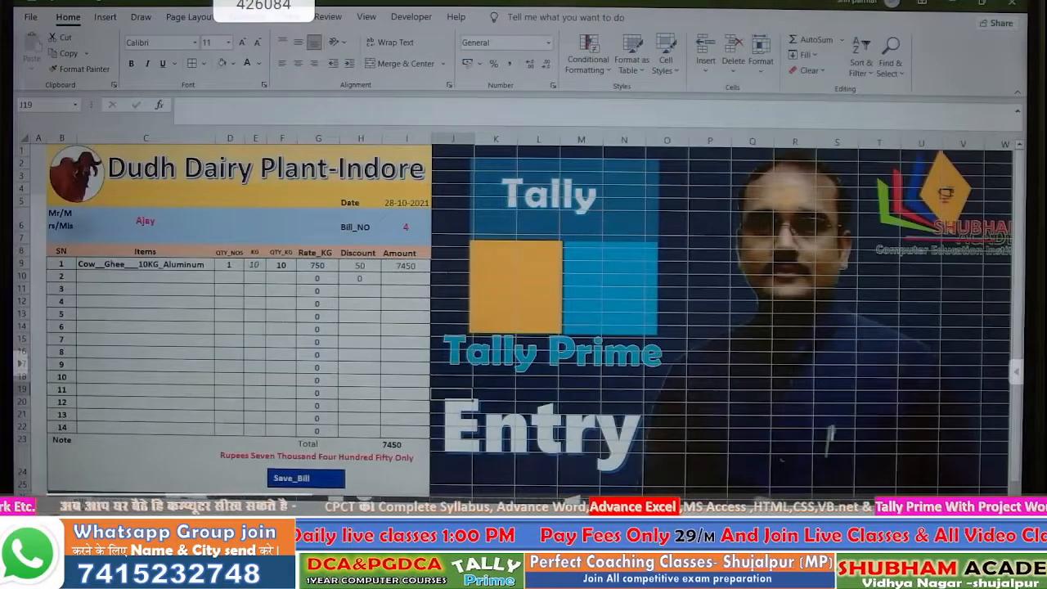
pyautogui.rightClick(82, 500)
pyautogui.click(127, 414)
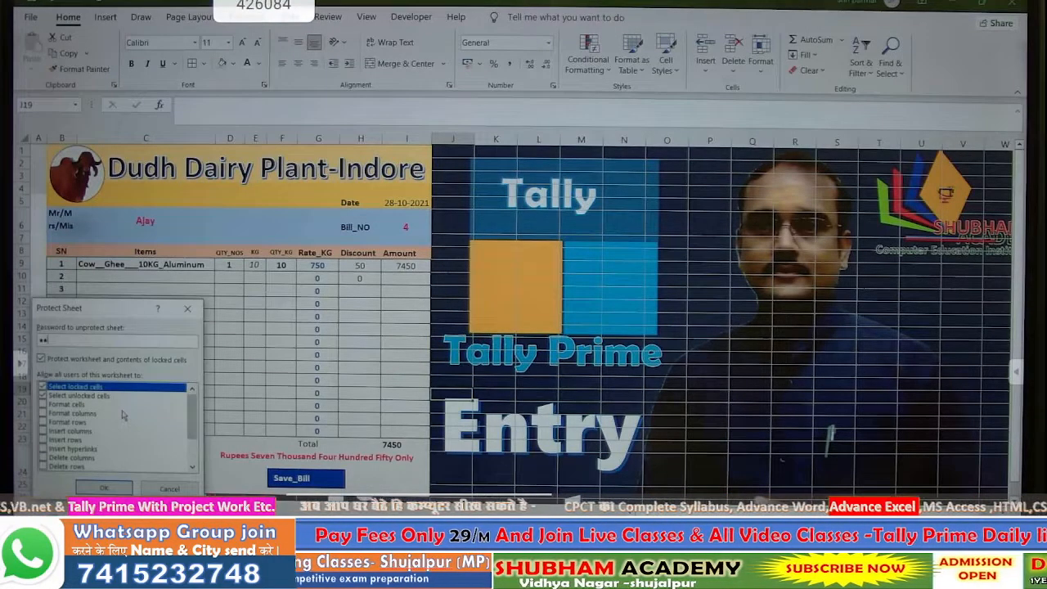
pyautogui.press('Return')
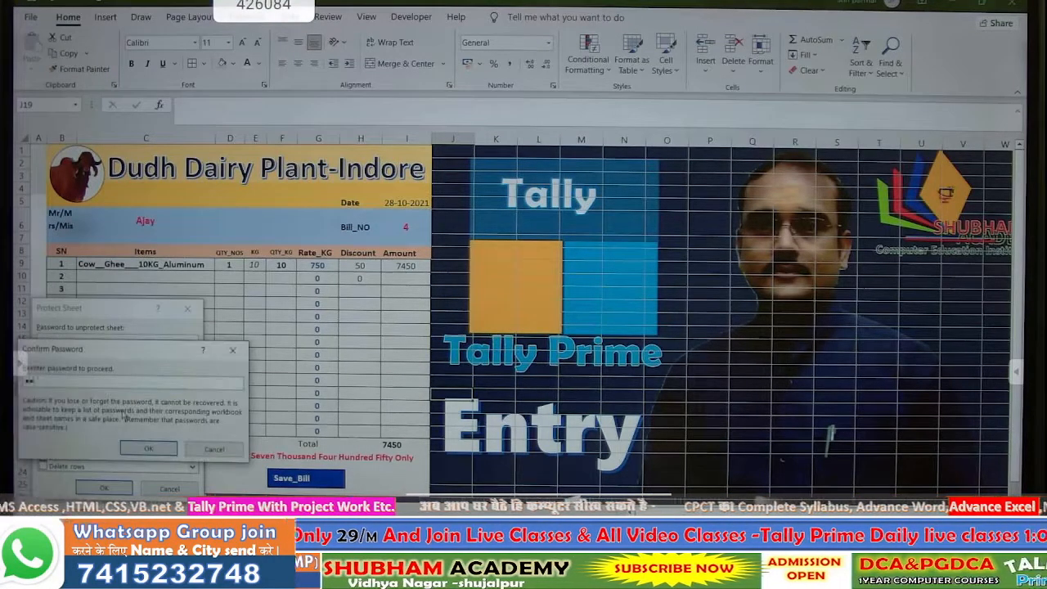
pyautogui.press('Return')
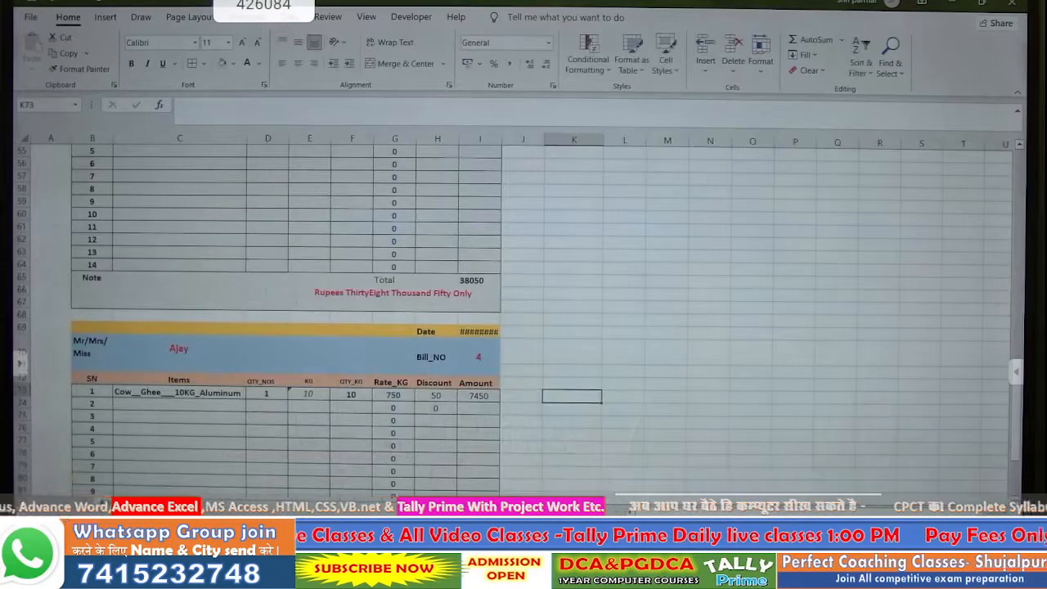
pyautogui.rightClick(115, 500)
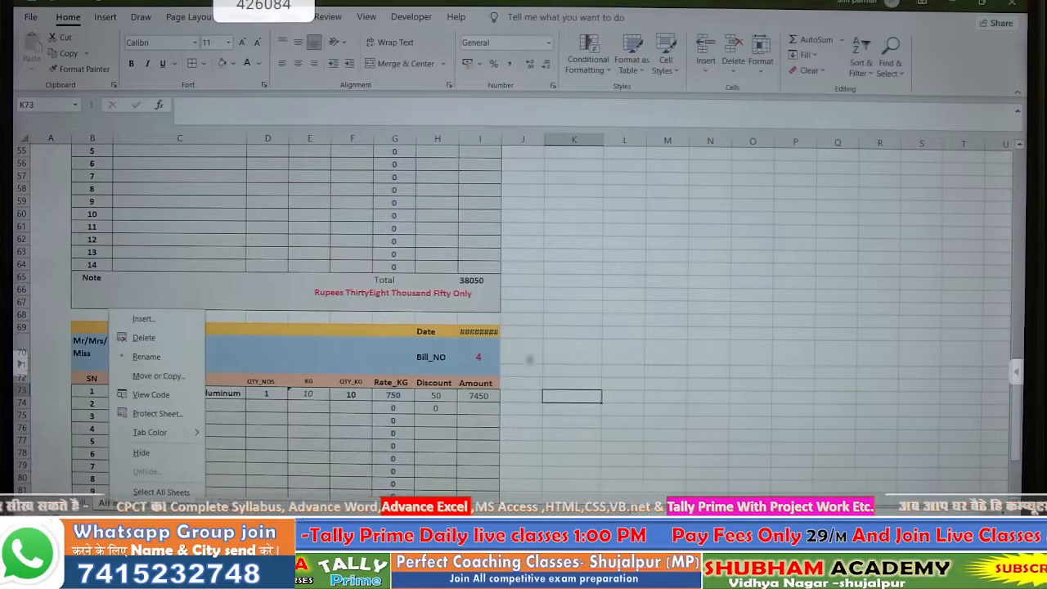
# - Review the saved bills, checking the first bill's kilogram value and columns A to I
pyautogui.click(532, 344)
pyautogui.scroll(18, 523, 356)
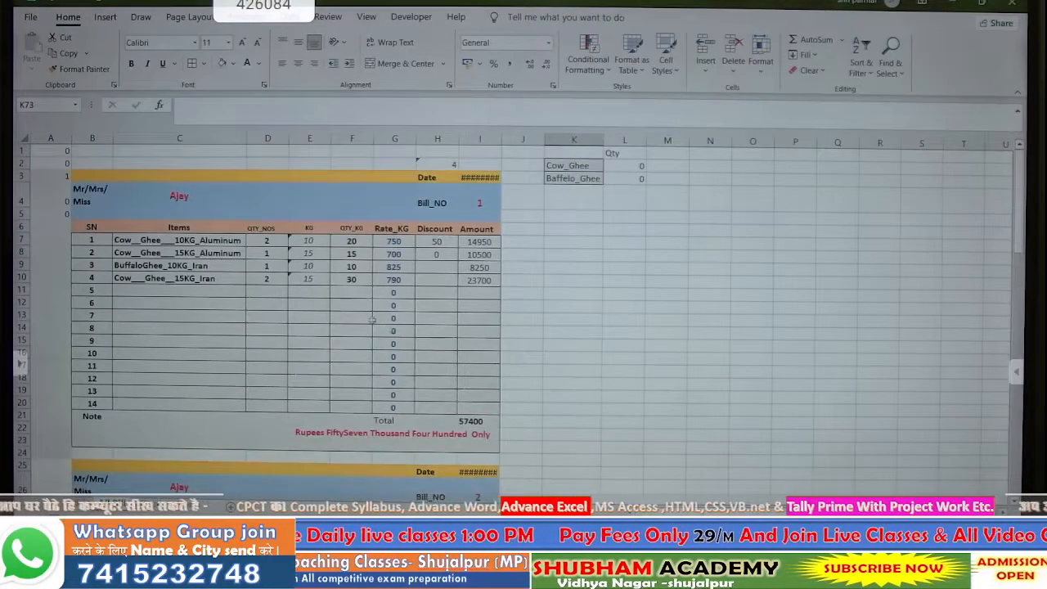
pyautogui.click(315, 269)
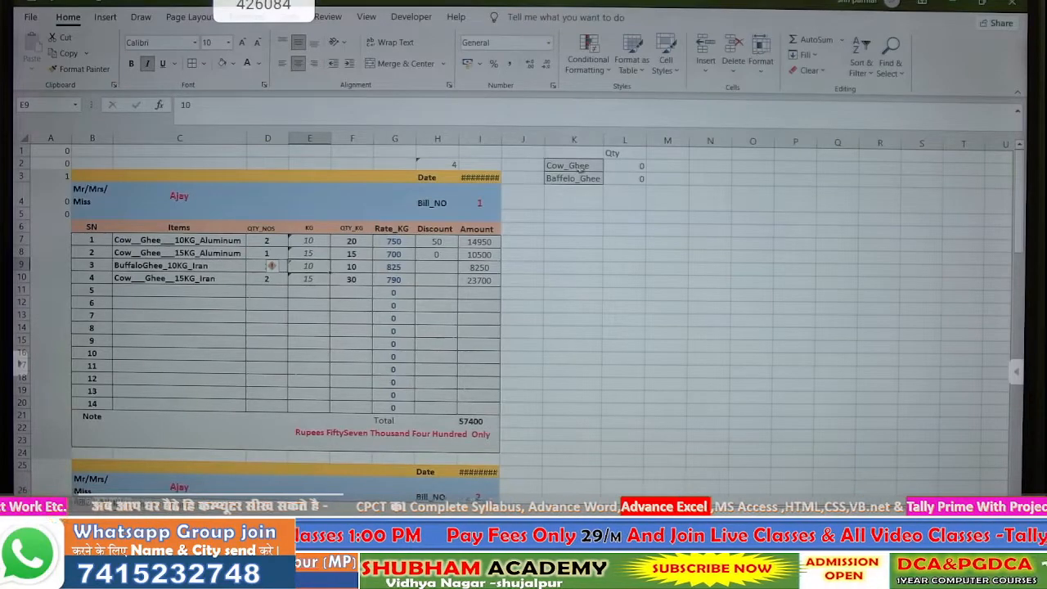
pyautogui.moveTo(66, 141); pyautogui.dragTo(572, 281)
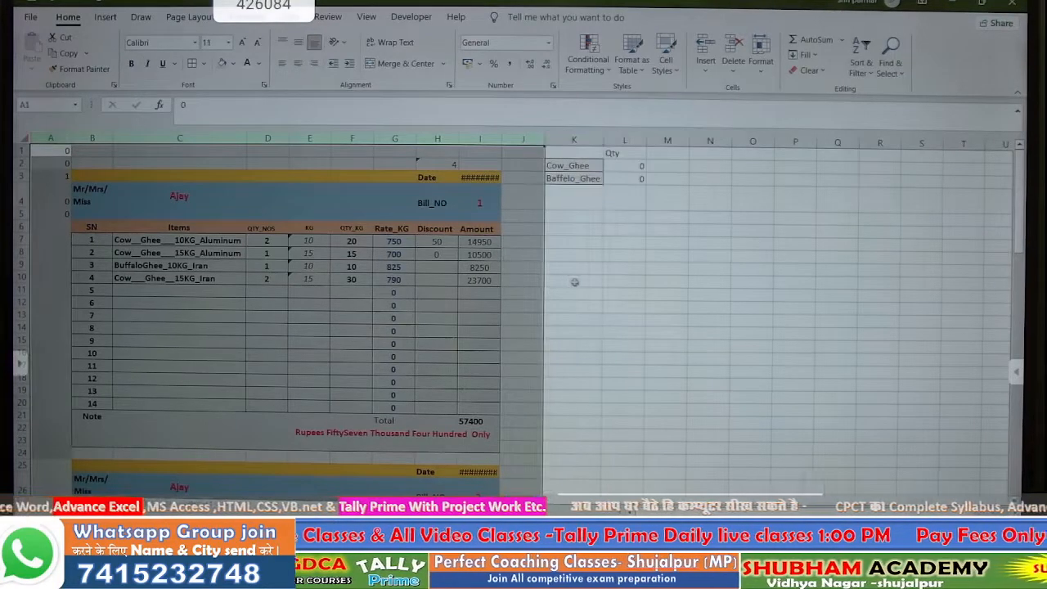
pyautogui.click(573, 280)
# - Protect the Stock sheet with a password, entered and then confirmed
pyautogui.hotkey('ctrl', 'pagedown')
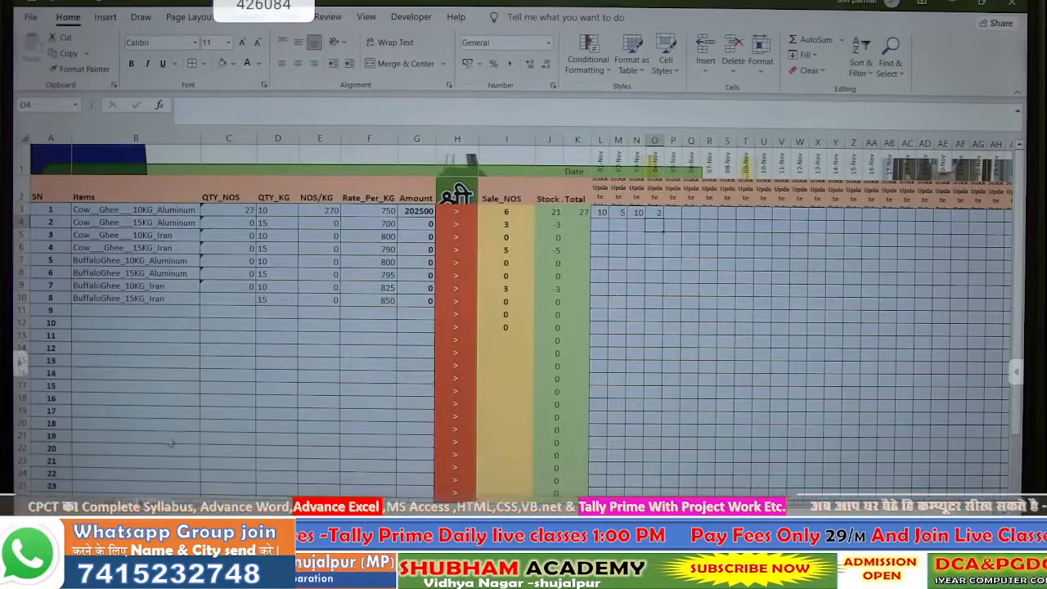
pyautogui.hotkey('ctrl', 'pagedown')
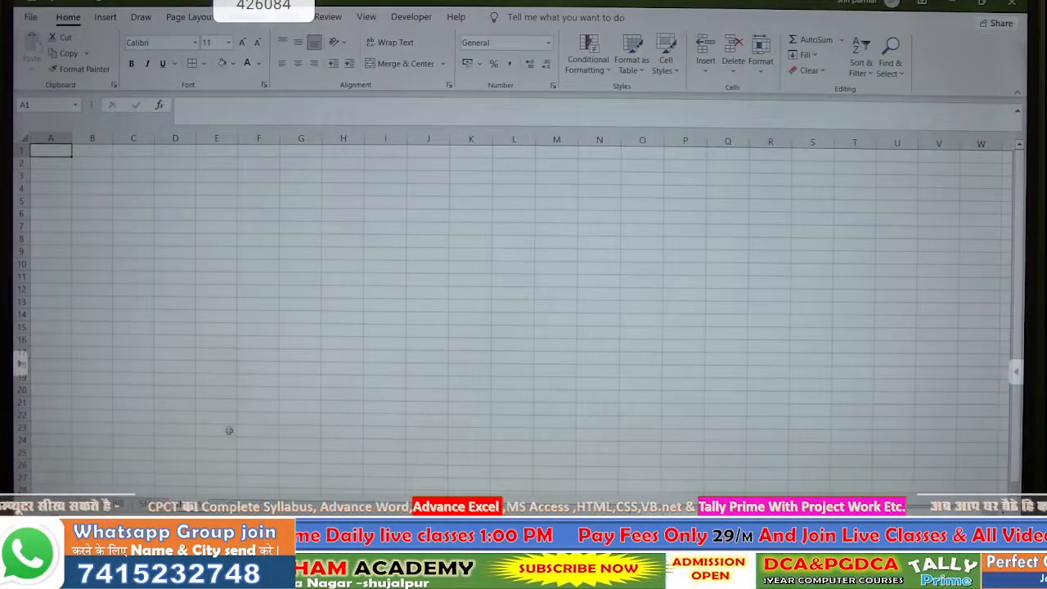
pyautogui.hotkey('ctrl', 'pageup')
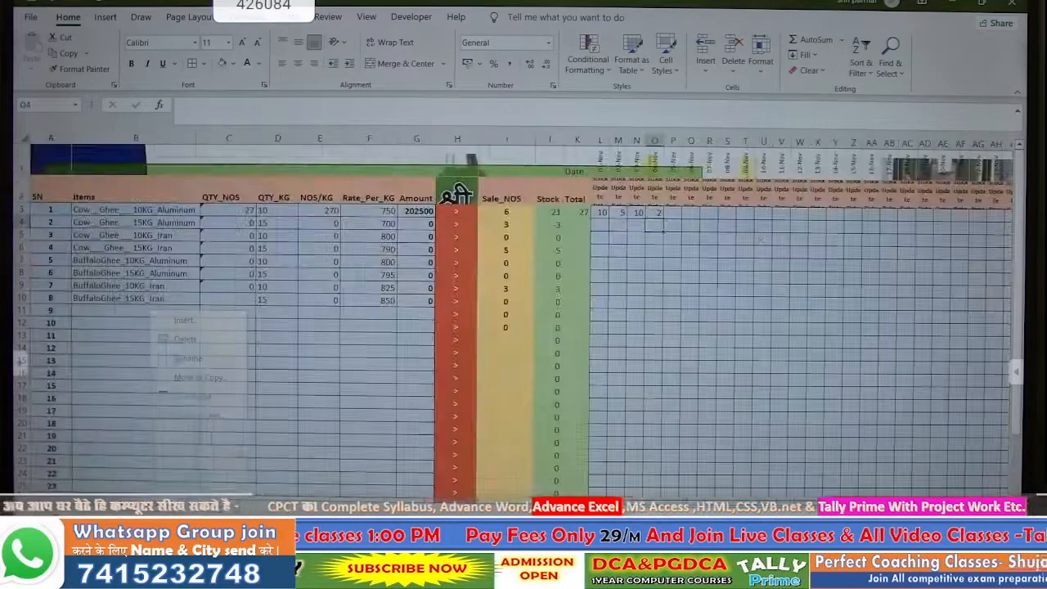
pyautogui.rightClick(168, 496)
pyautogui.click(193, 414)
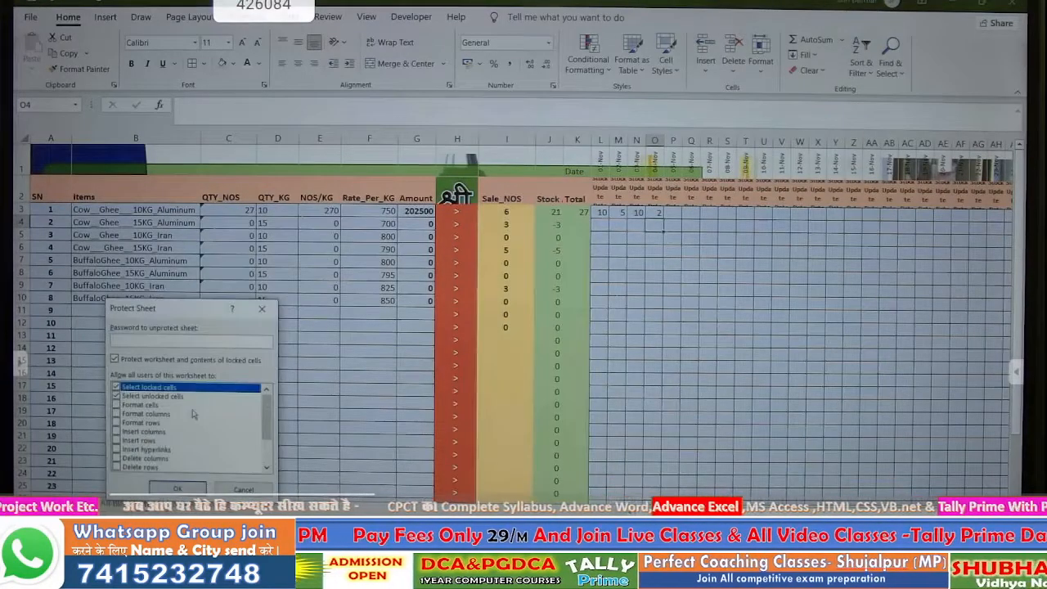
pyautogui.write('1234')
pyautogui.press('Return')
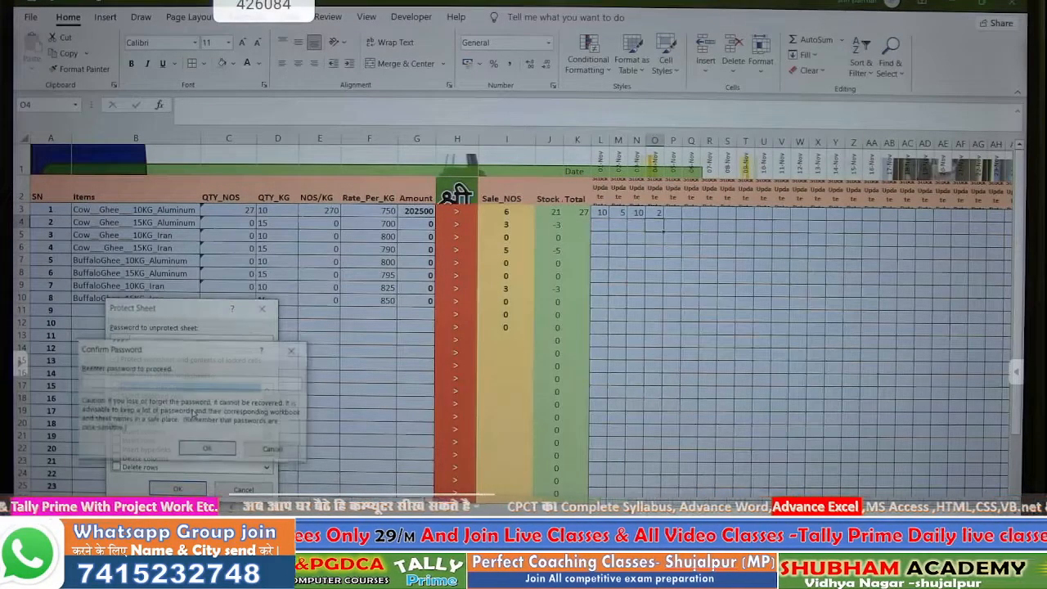
pyautogui.write('1234')
pyautogui.press('Return')
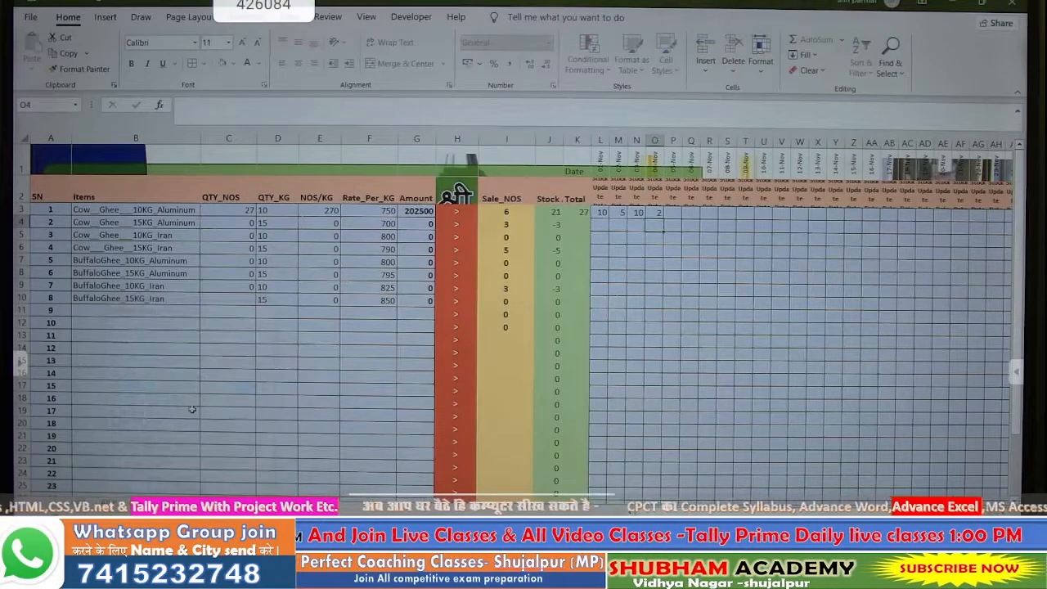
pyautogui.click(211, 402)
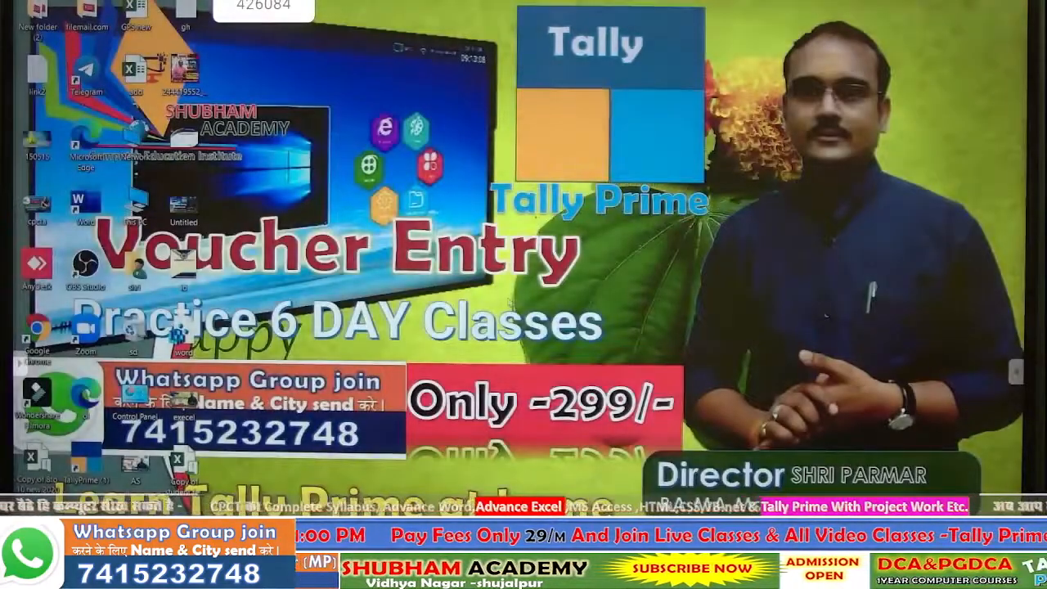
# - Refresh the Windows desktop from its right-click menu
pyautogui.rightClick(475, 259)
pyautogui.click(495, 300)
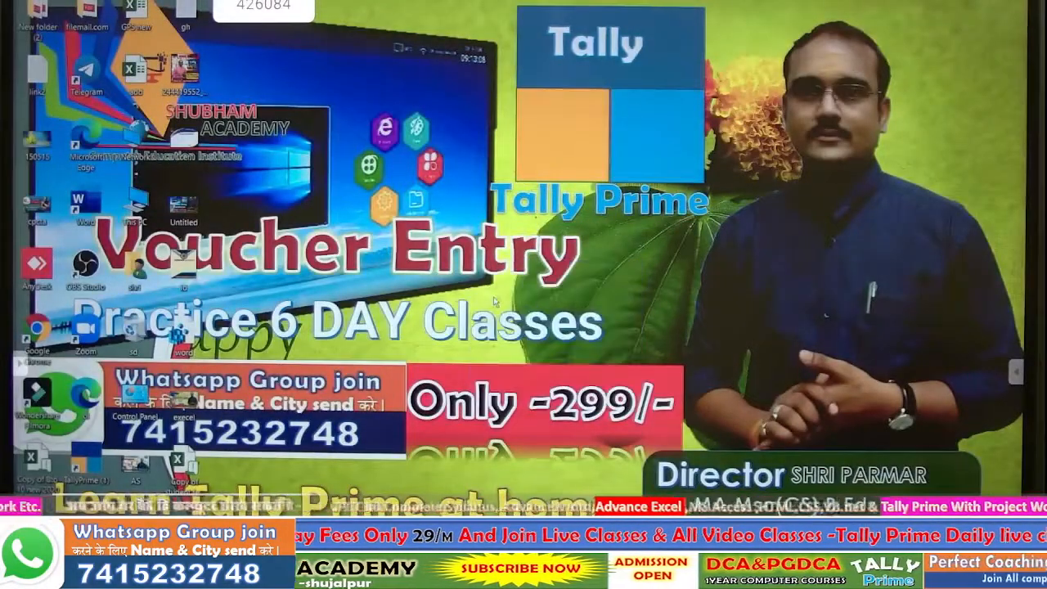